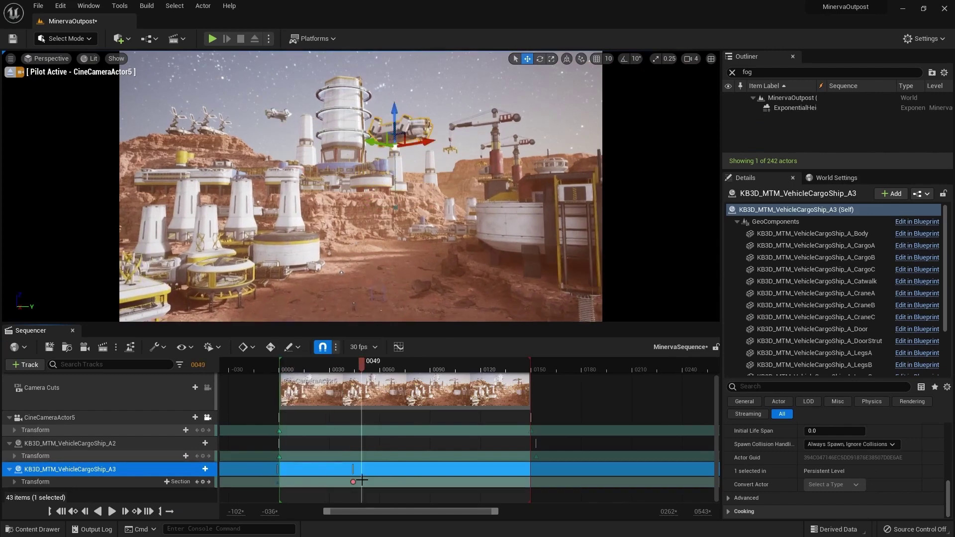
- Keyframe the transform of the KB3D_MTM_VehicleCargoShip_A3 track and preview the sequence
left_click(202, 481)
left_click(398, 366)
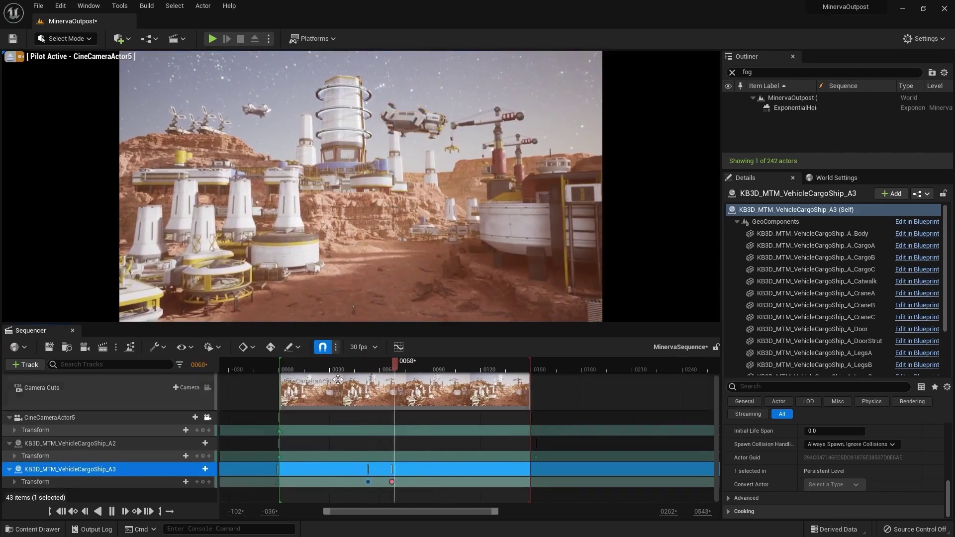
key("e")
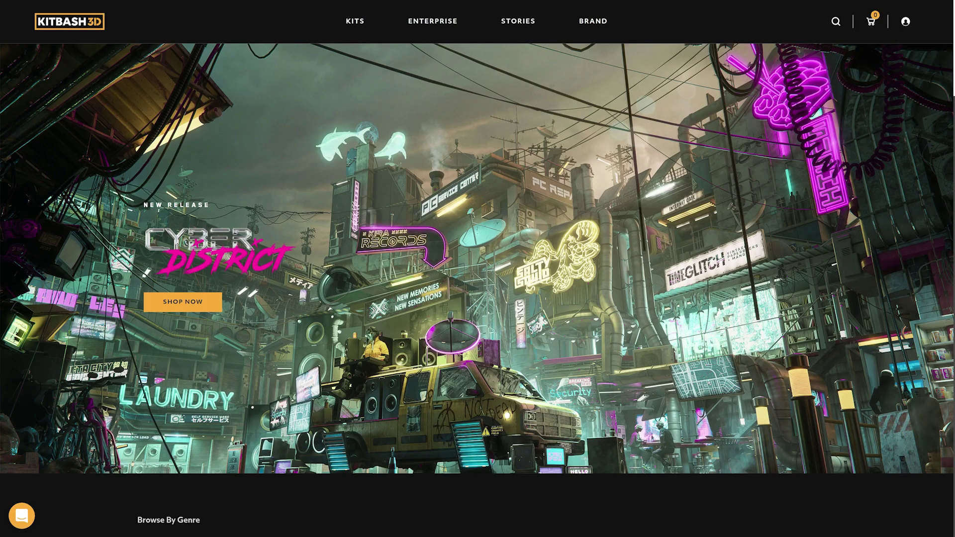
- Switch to the KitBash3D website and look through the genres, kits and stories on its home page
scroll(477, 269, "down", 3)
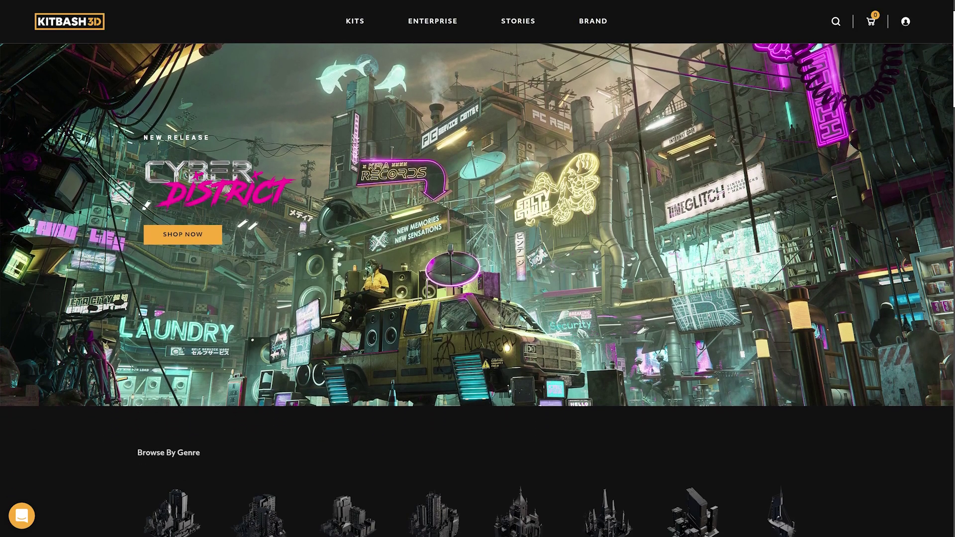
scroll(477, 268, "down", 5)
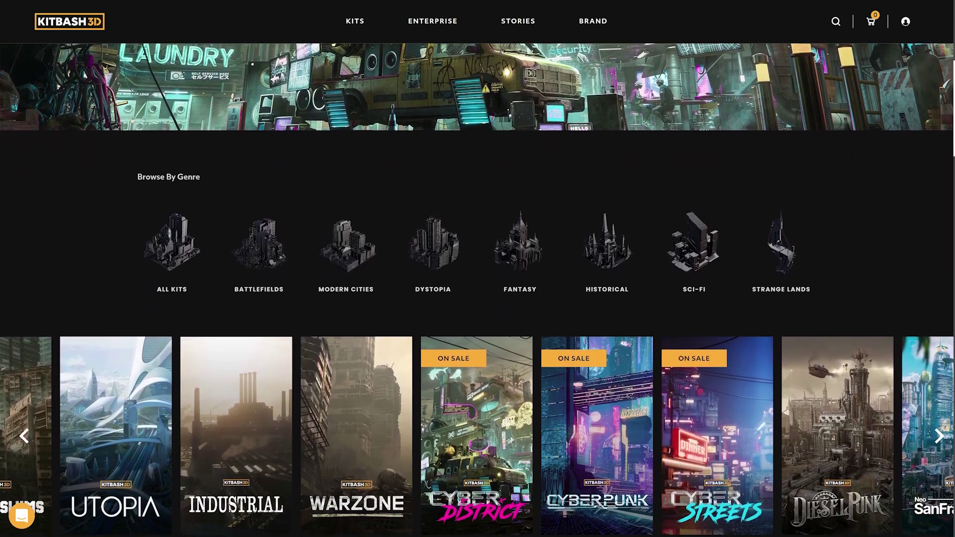
scroll(478, 268, "down", 5)
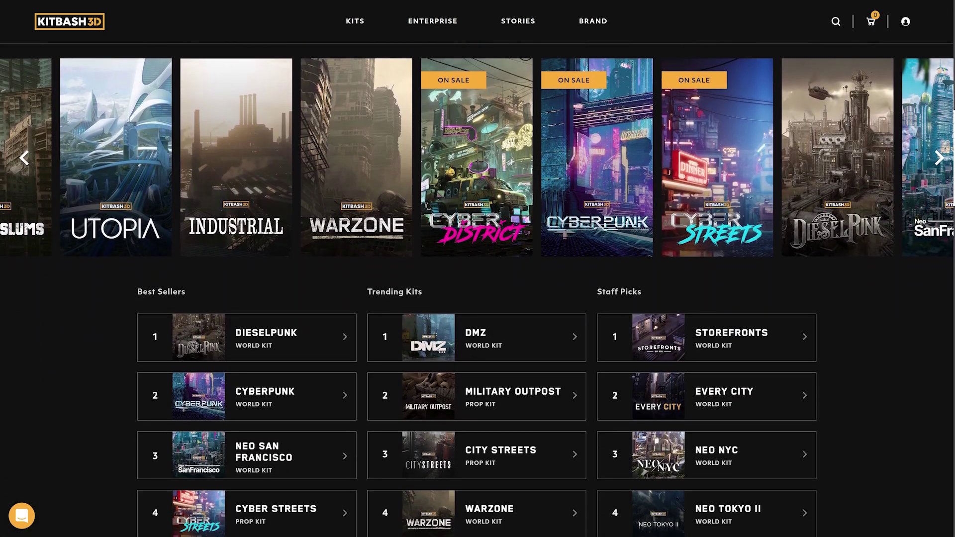
scroll(247, 60, "down", 5)
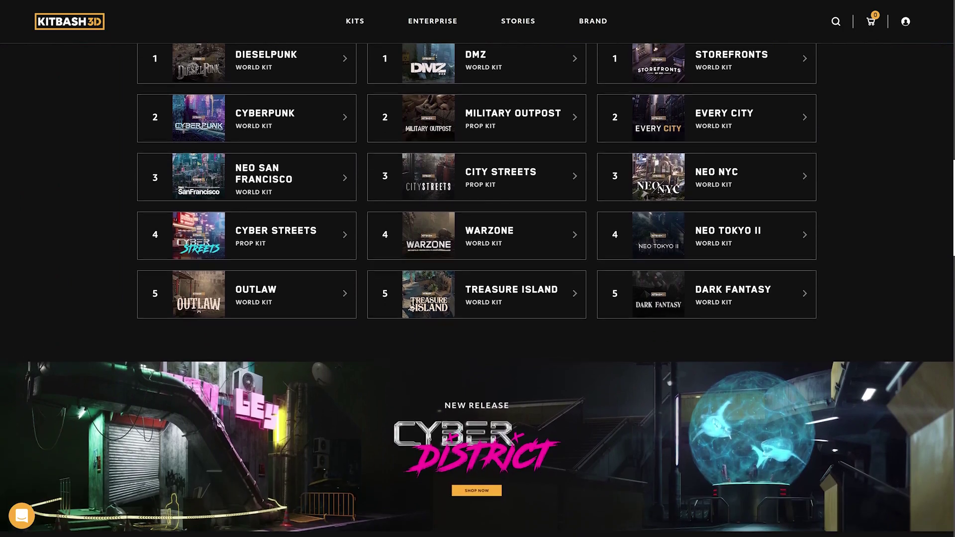
scroll(478, 268, "down", 5)
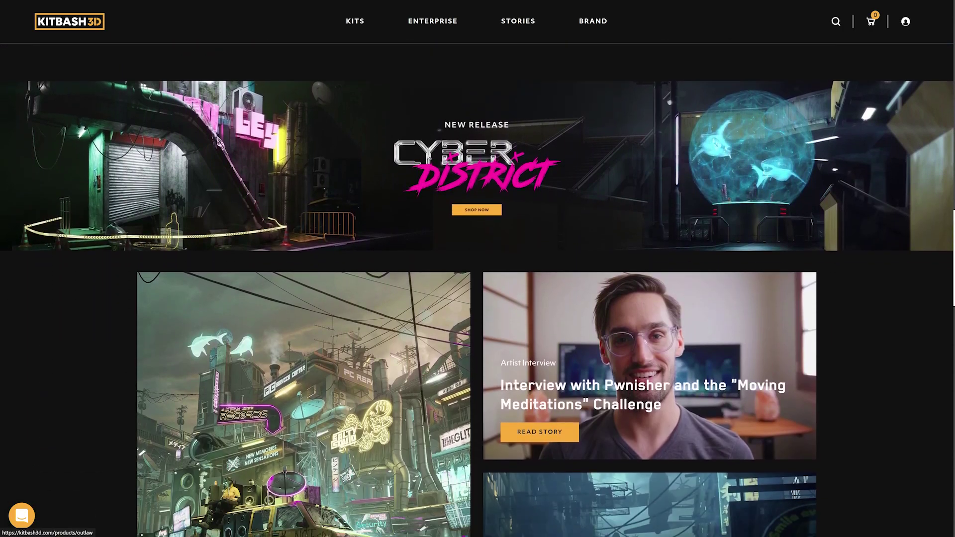
scroll(477, 269, "down", 5)
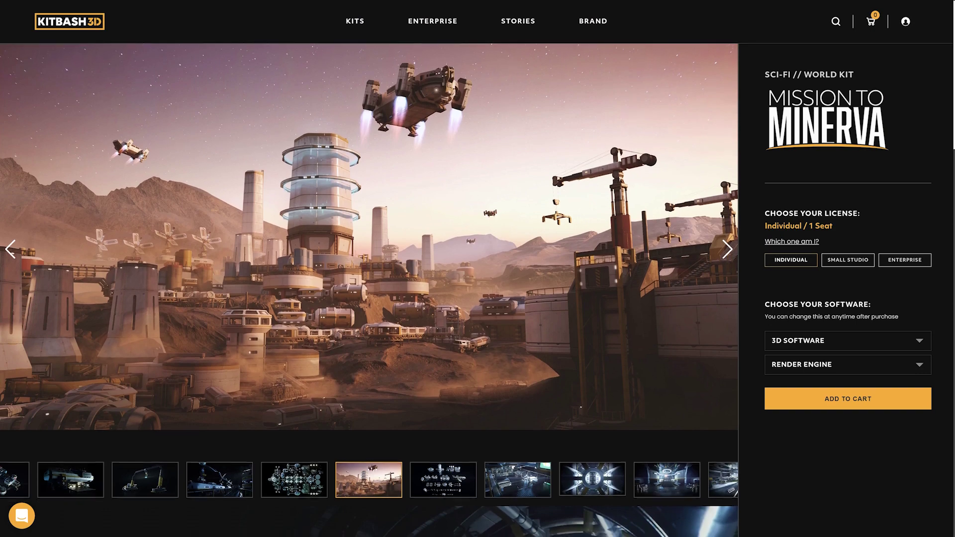
- For the Mission to Minerva kit, choose Unreal as the 3D software and Native as the render engine
scroll(369, 294, "down", 2)
scroll(369, 294, "down", 3)
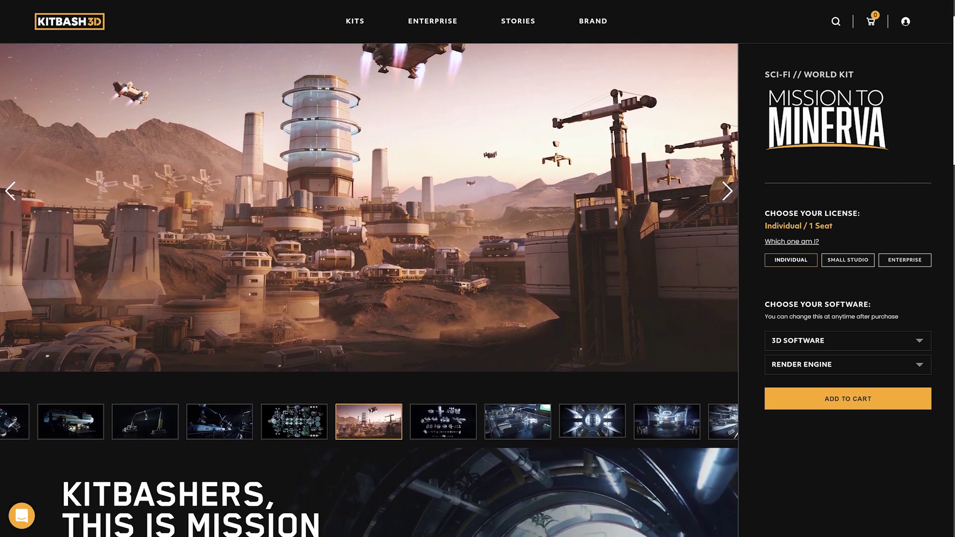
scroll(369, 293, "down", 3)
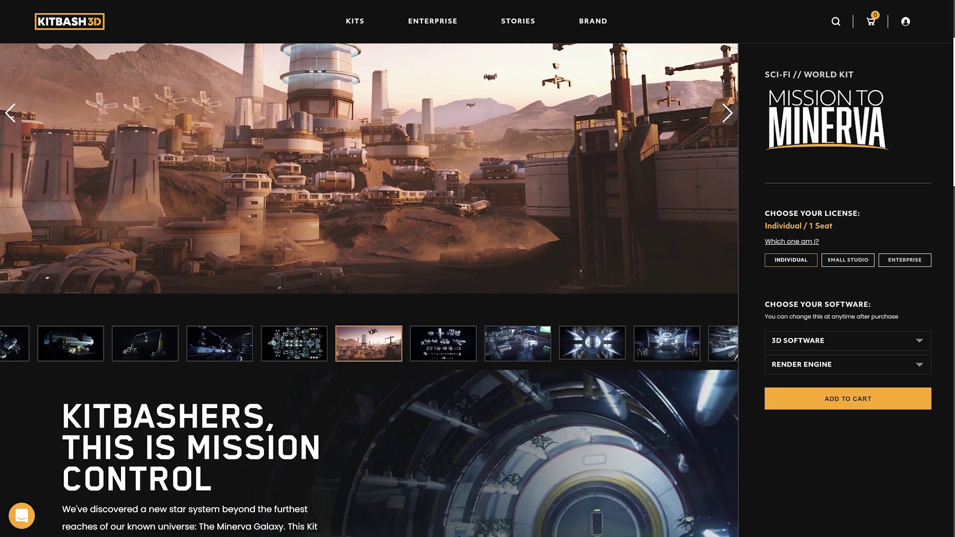
scroll(369, 294, "down", 2)
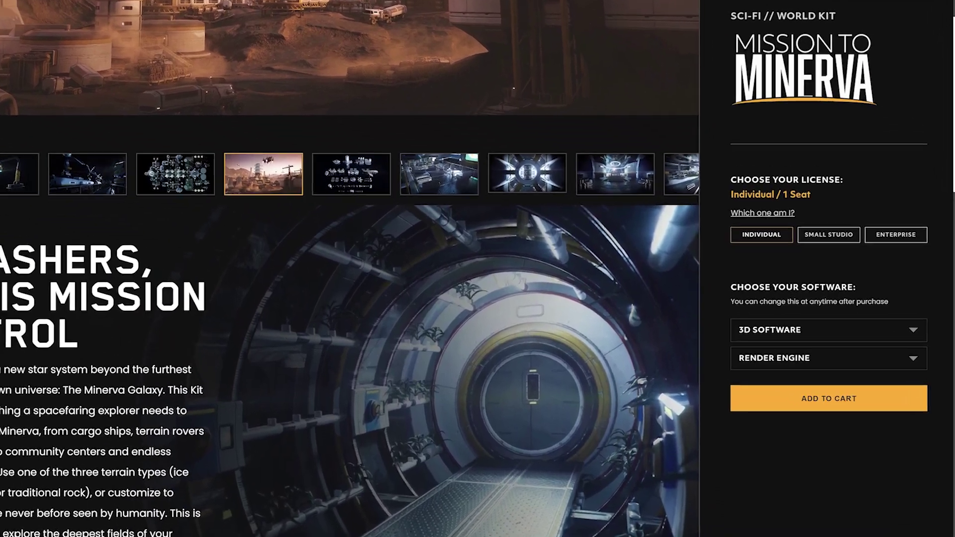
left_click(828, 330)
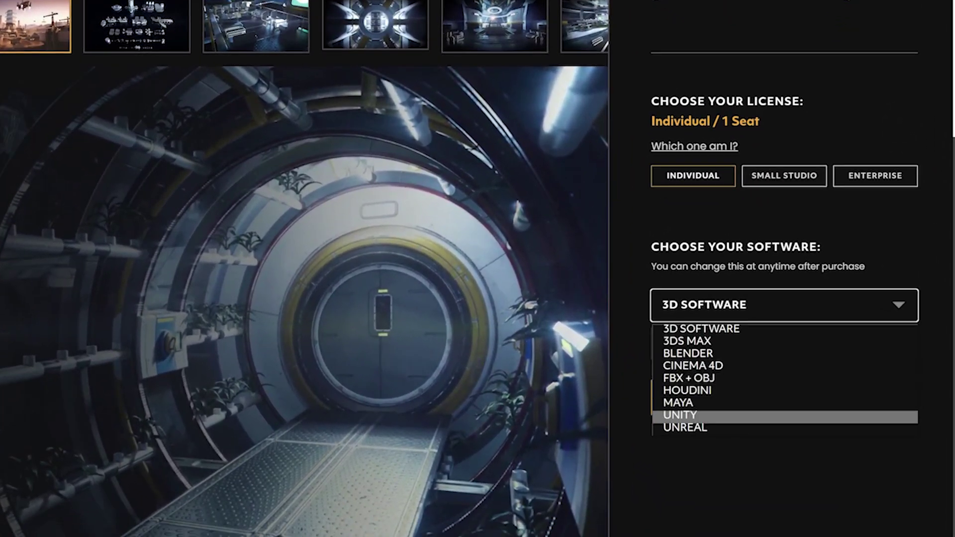
left_click(746, 416)
left_click(784, 343)
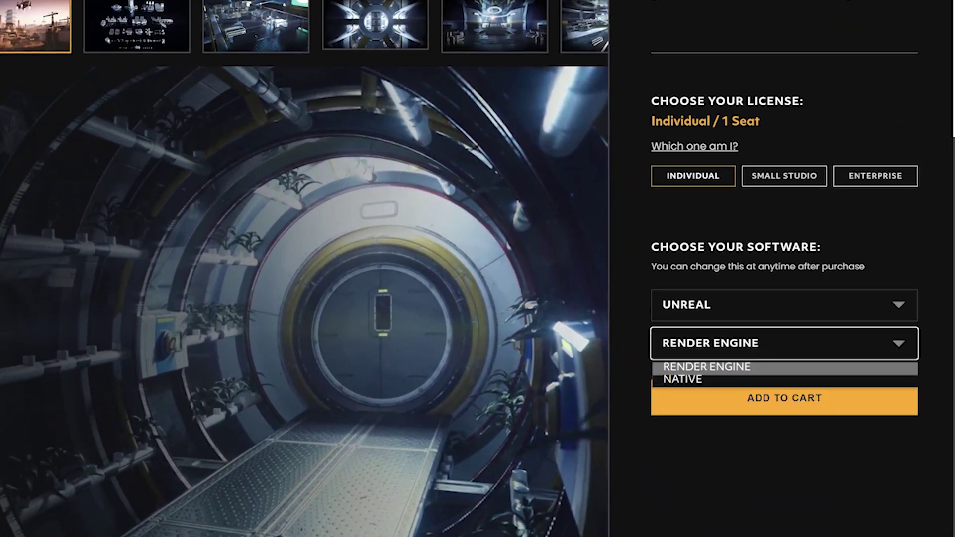
left_click(687, 377)
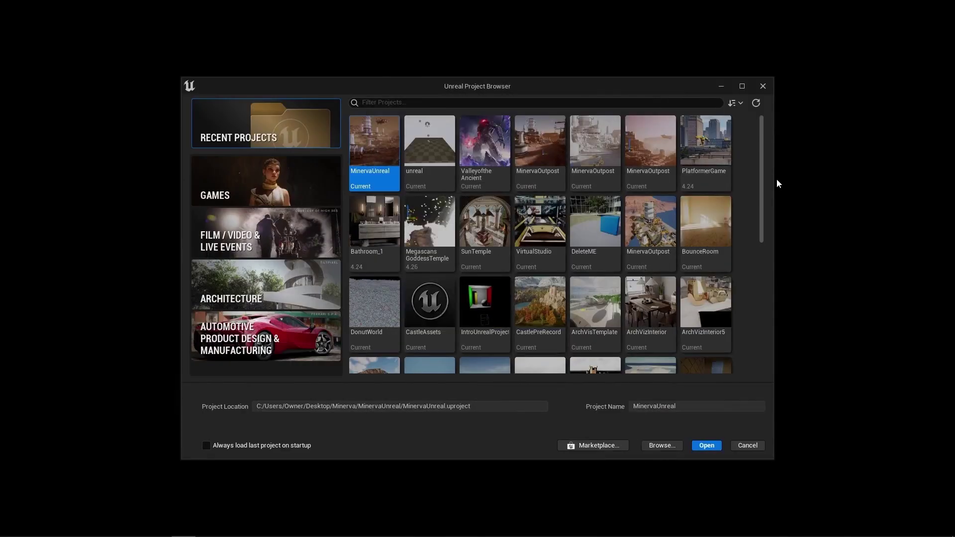
- In the Unreal Project Browser, create a Blank Games project named MinervaOutpost with Starter Content included
left_click(265, 184)
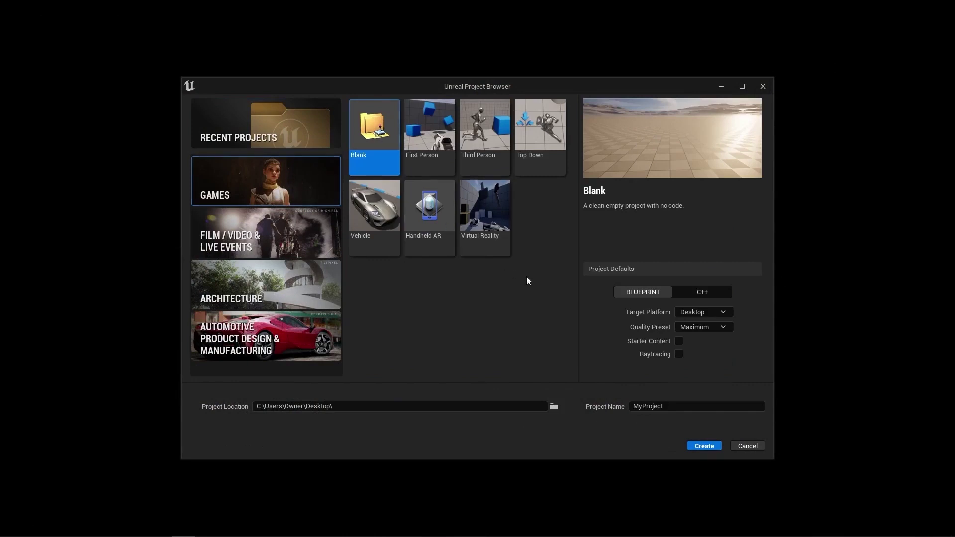
left_click(679, 341)
left_click_drag(393, 406, 249, 408)
left_click(272, 428)
left_click(674, 404)
type("Minerva")
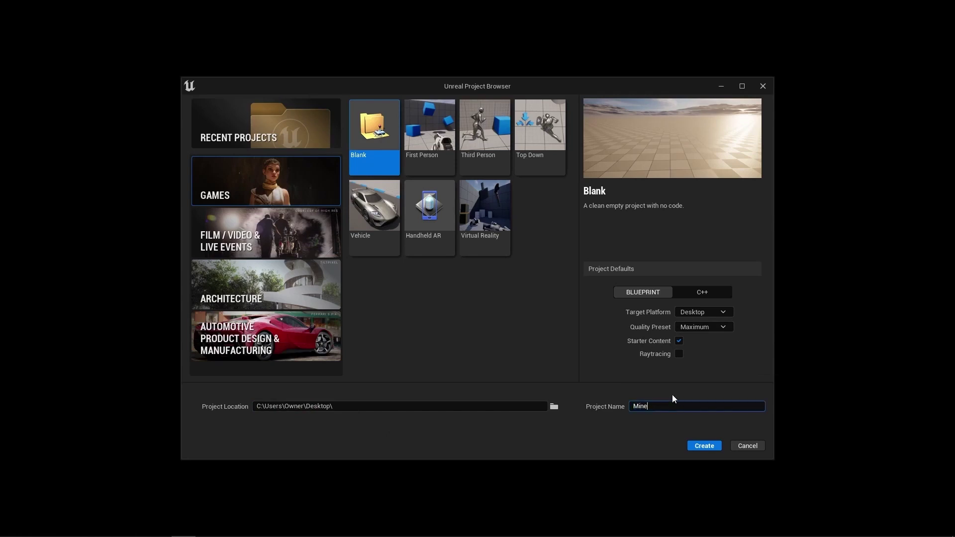
type("Outpost")
left_click(704, 446)
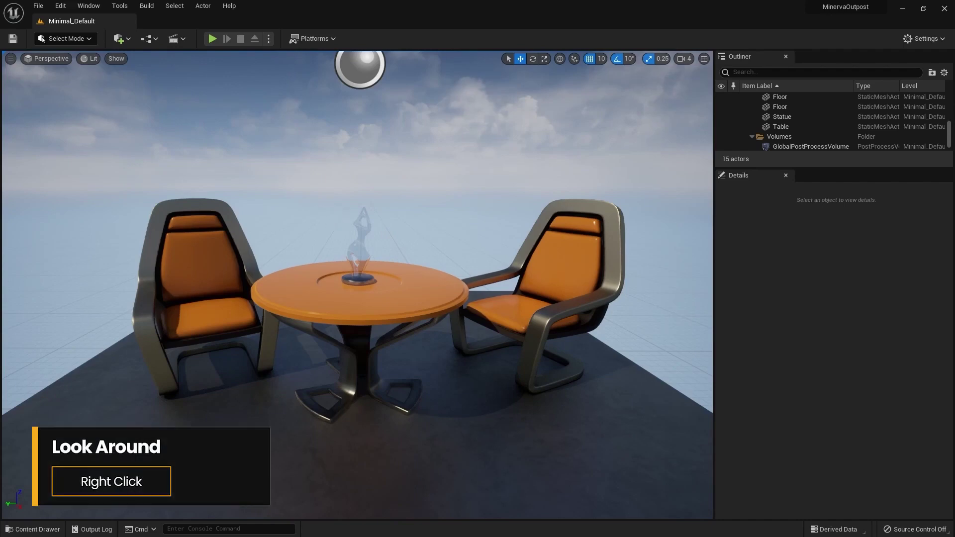
- Look around the default level and fly the viewport camera back, forward, up and down near the table
right_click_drag(357, 285, 358, 216)
key("s")
key("w")
key("e")
key("q")
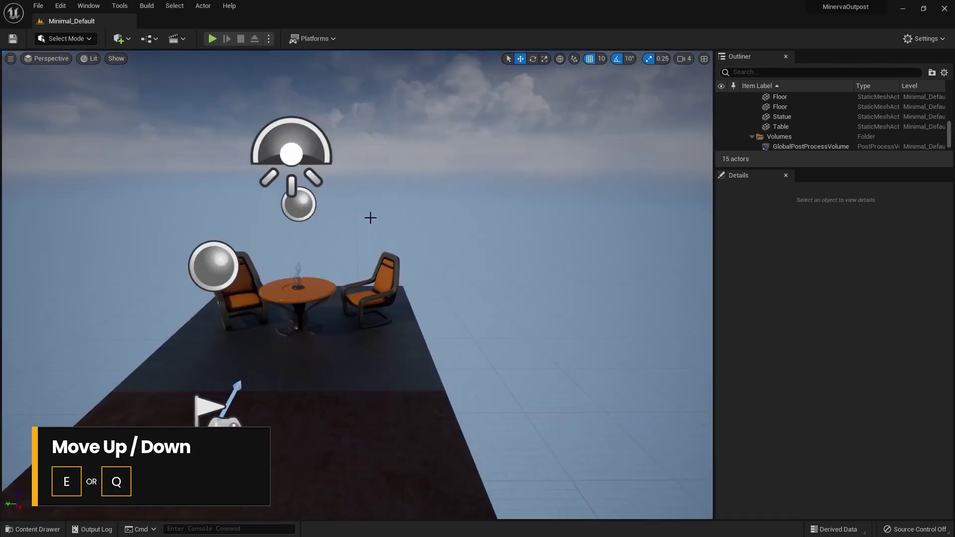
- Set the viewport camera speed to 2 and test it by flying toward the floor platform
left_click(684, 58)
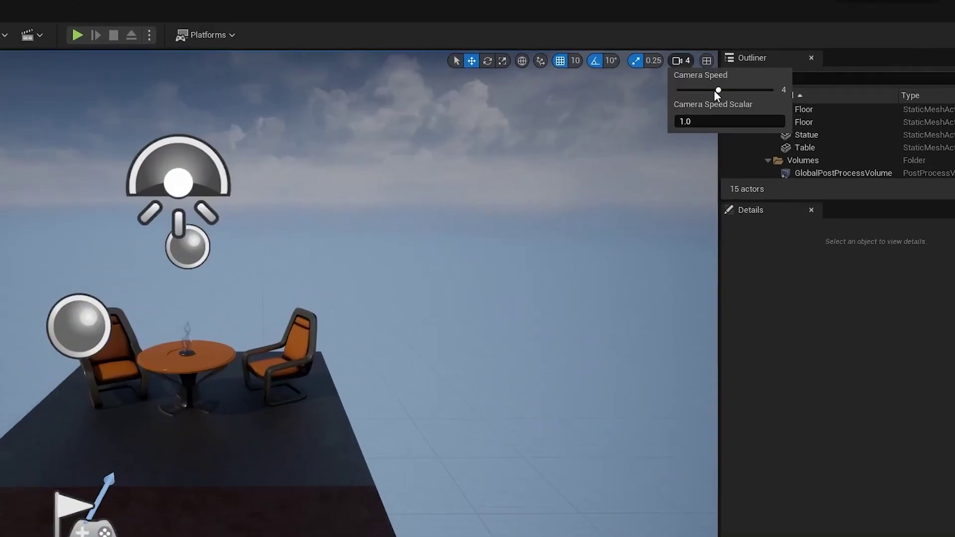
key("s")
right_click_drag(368, 277, 359, 275)
key("w")
left_click(680, 62)
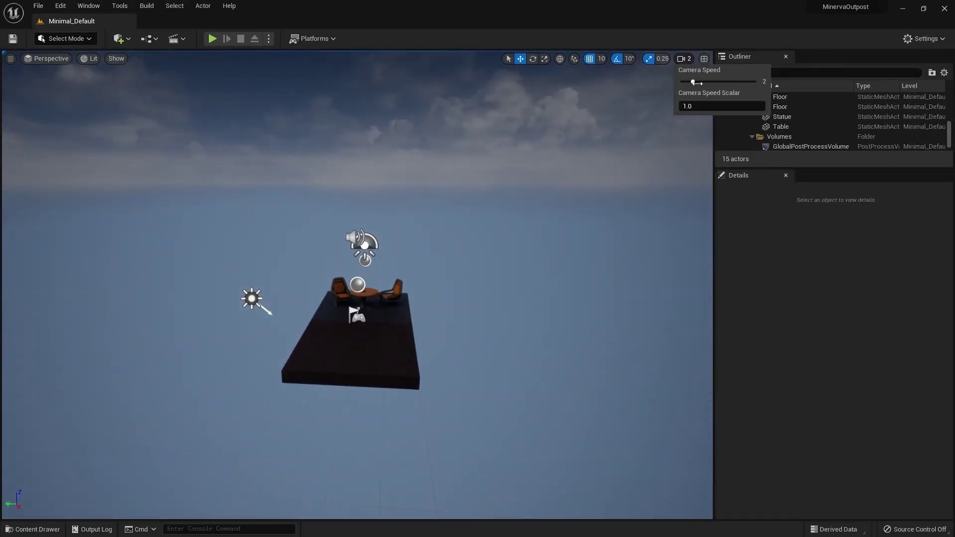
right_click_drag(464, 237, 470, 237)
key("w")
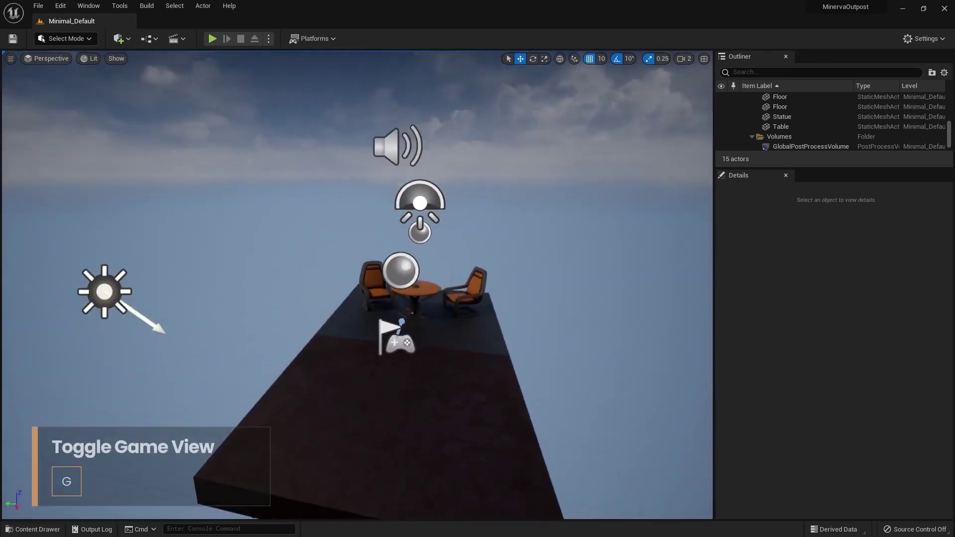
- View the platform from the side and toggle Game View on and off to compare the scene without actor icons
right_click_drag(480, 267, 481, 267)
key("d")
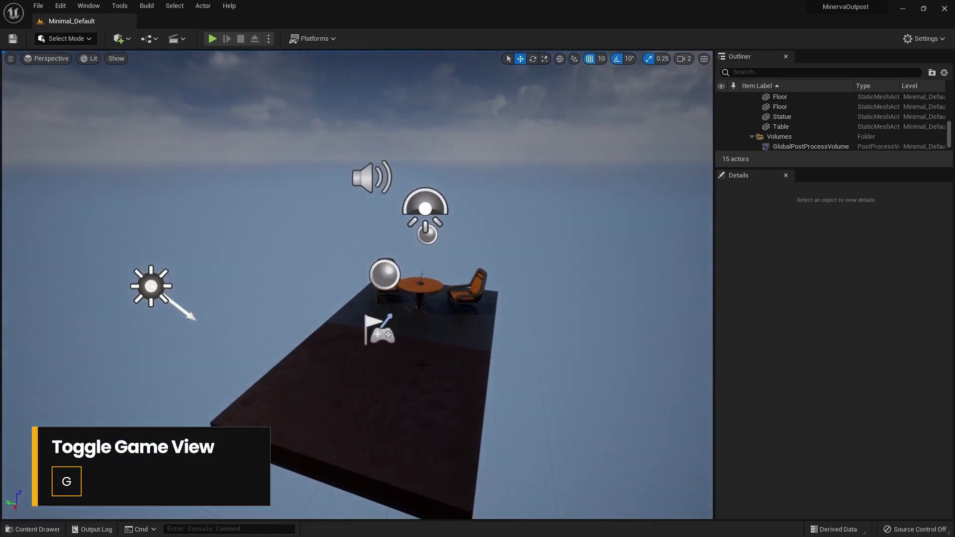
key("d")
right_click_drag(440, 325, 215, 259)
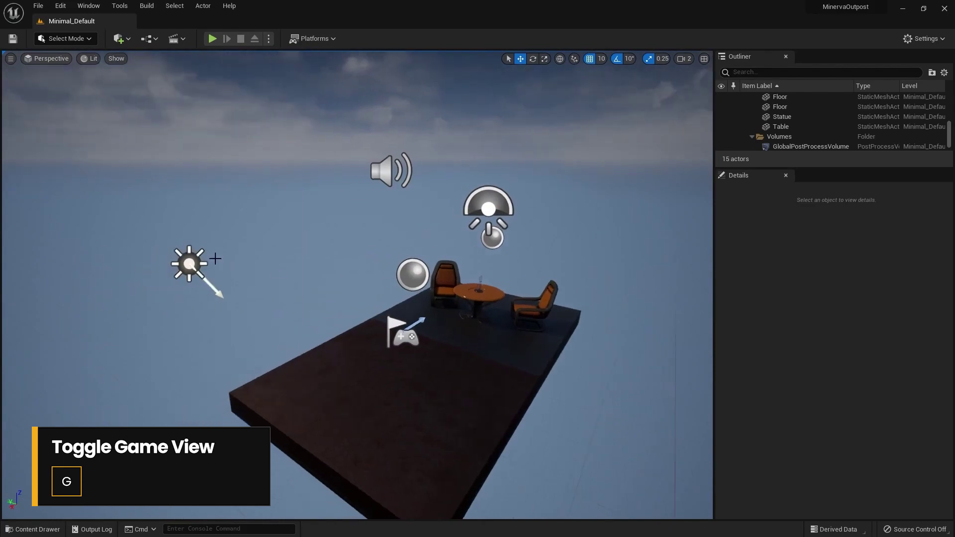
right_click_drag(451, 290, 487, 290)
key("a")
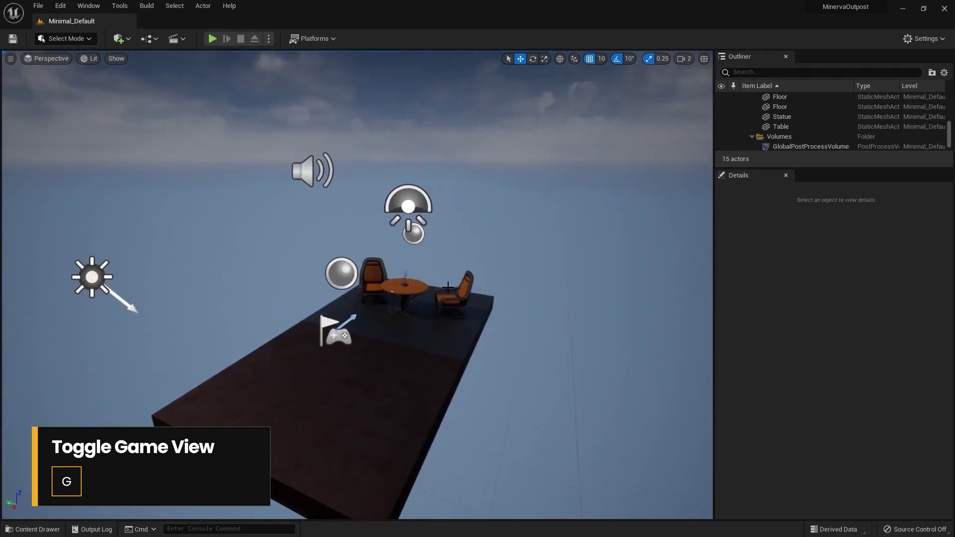
key("g")
key("g")
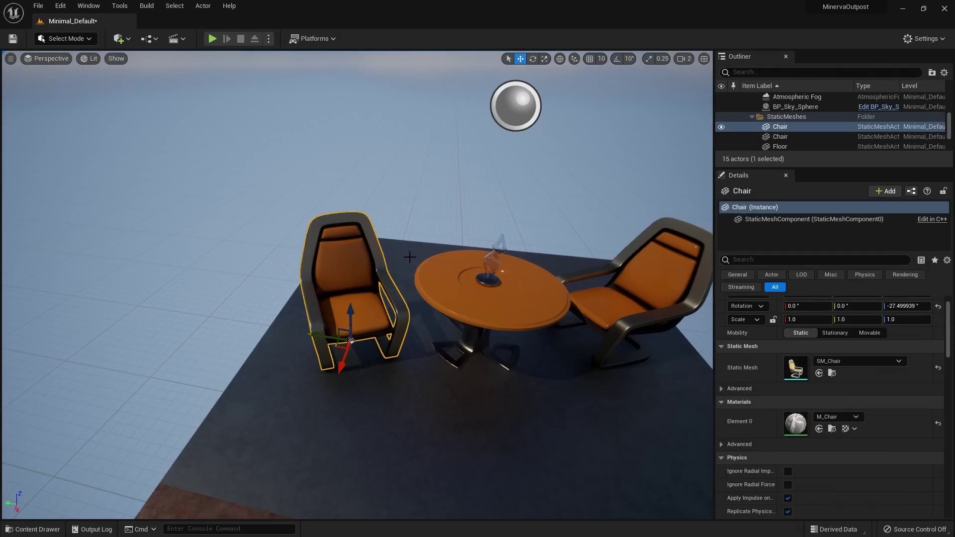
- Open the Content Drawer, make it taller and expand the StarterContent folder
left_click(25, 529)
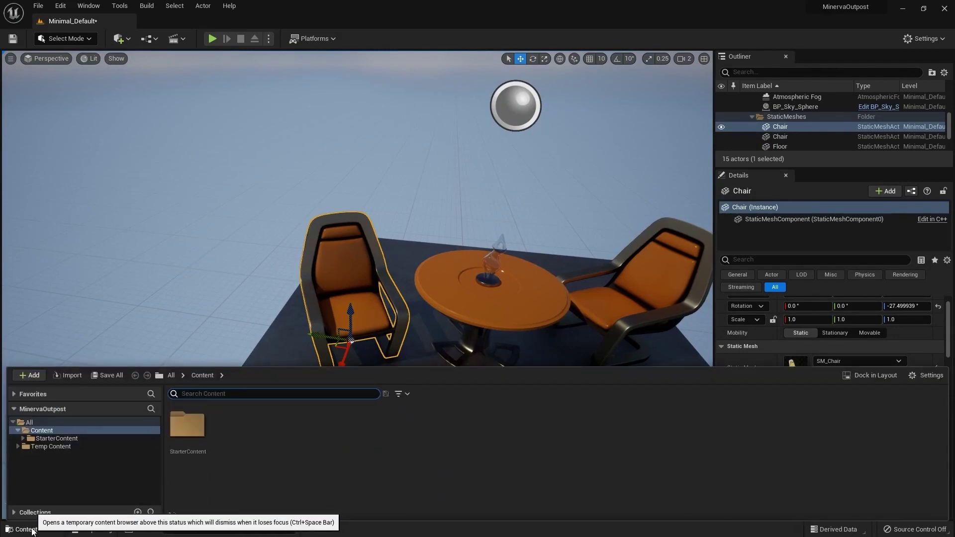
left_click(25, 530)
key("ctrl+space")
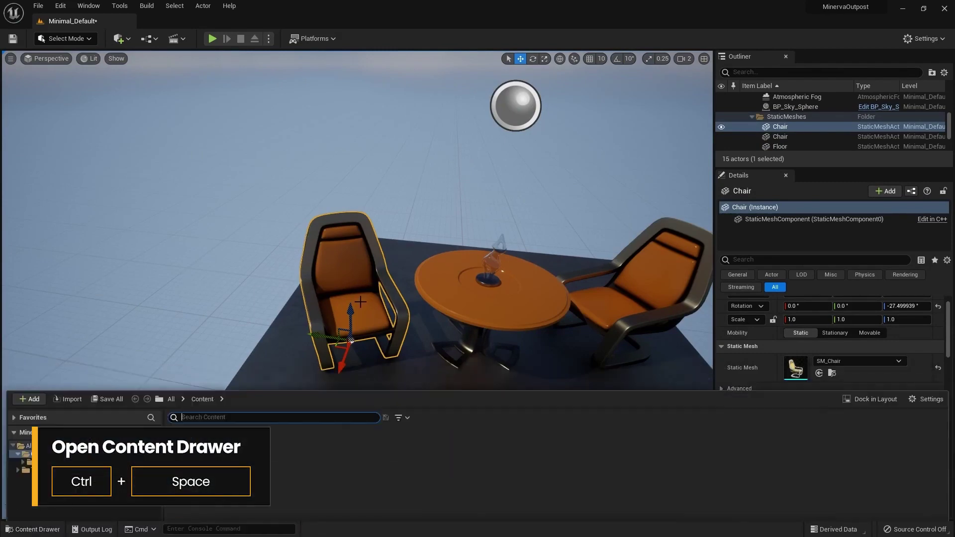
left_click_drag(322, 366, 323, 301)
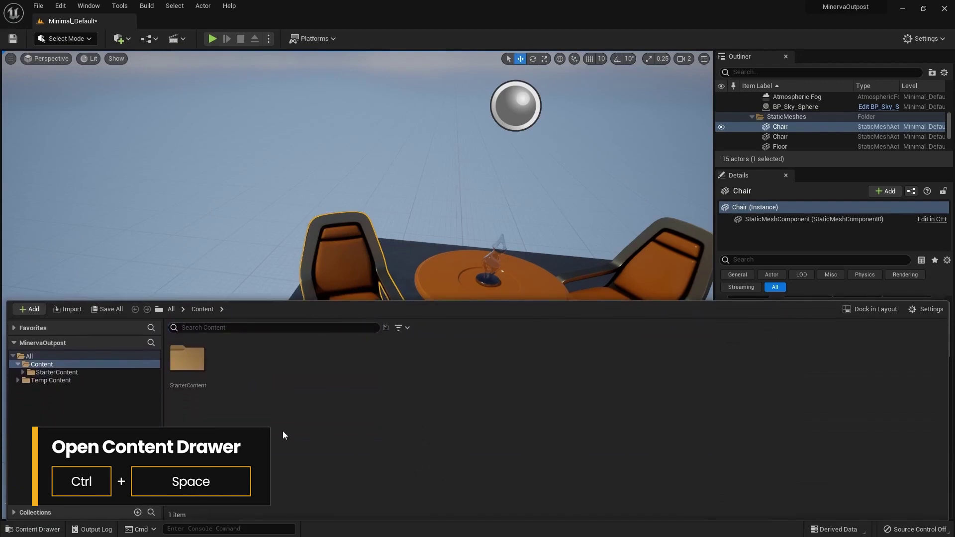
left_click(41, 372)
left_click(23, 372)
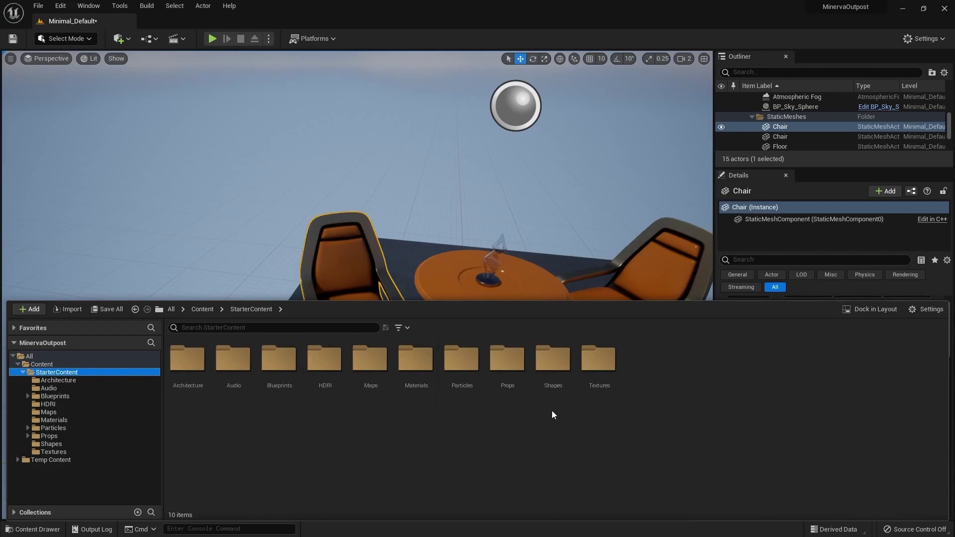
- Place the SM_Chair and SM_Couch meshes from the StarterContent Props folder on the floor in front of the table
double_click(507, 361)
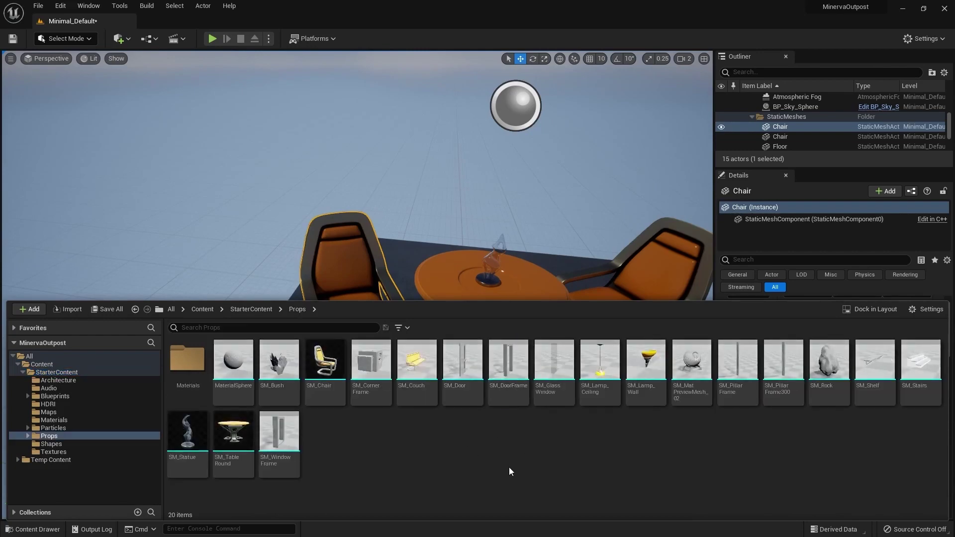
left_click_drag(325, 361, 559, 438)
right_click_drag(559, 438, 426, 312)
key("ctrl+space")
left_click_drag(371, 360, 248, 382)
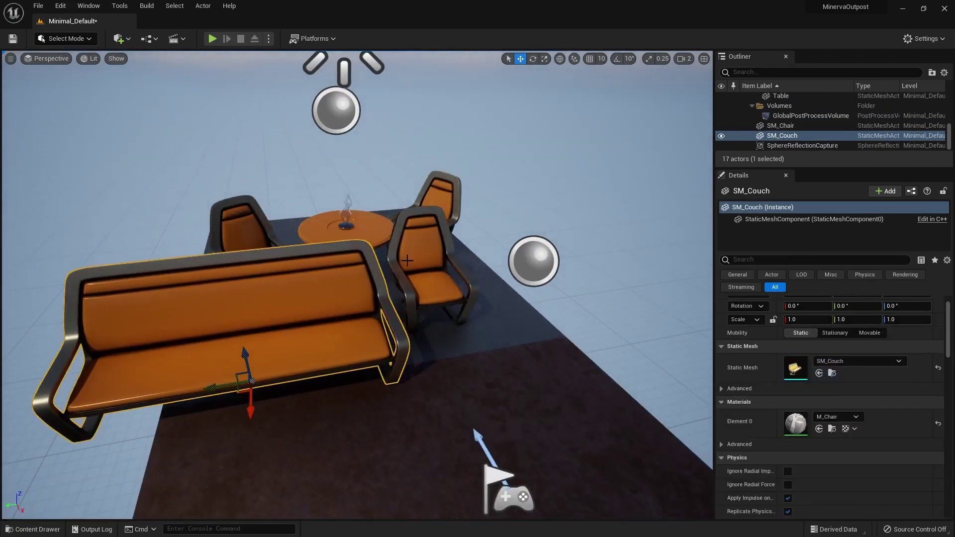
- Reopen the Content Drawer and return to the StarterContent folder
right_click_drag(407, 259, 407, 259)
key("ctrl+space")
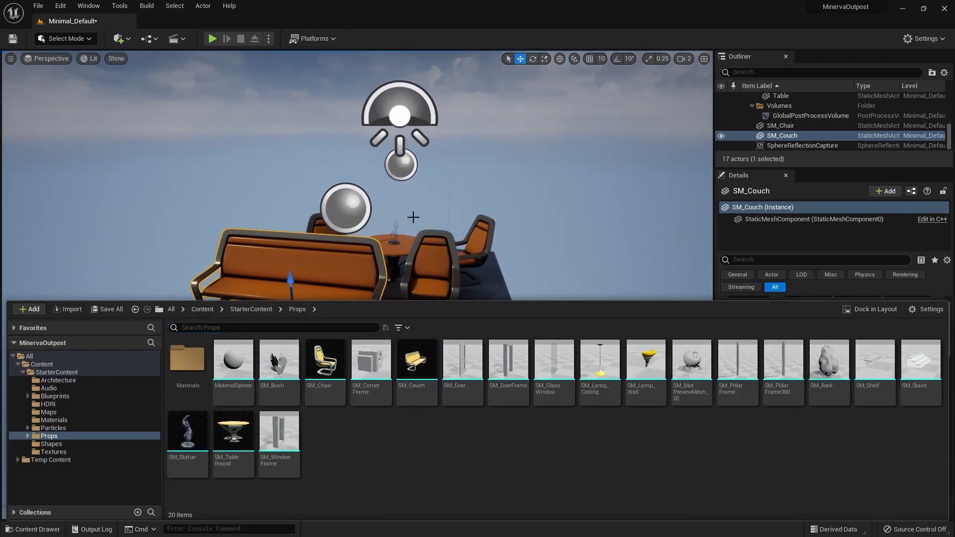
left_click(56, 372)
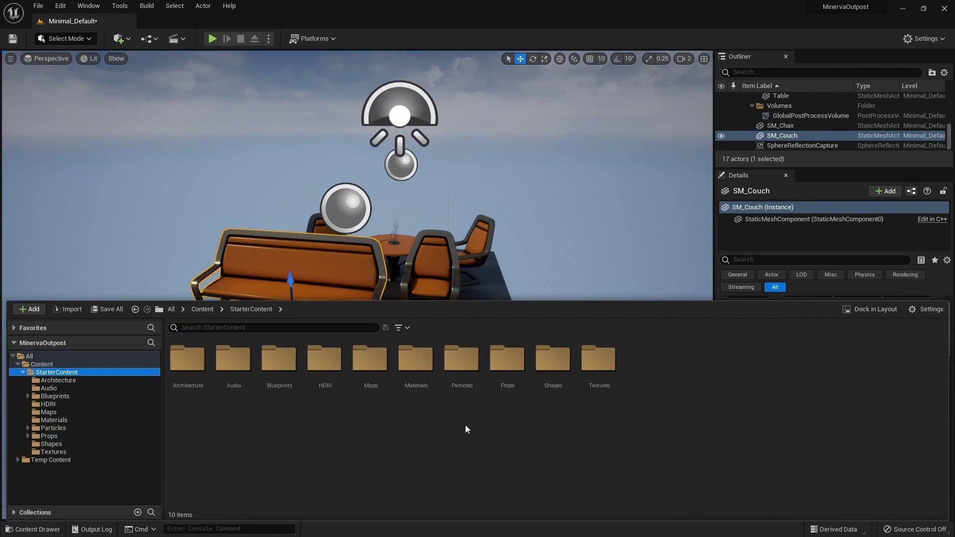
- Move the editor window down to uncover the desktop and locate the kit's zip archive there
left_click_drag(458, 7, 372, 168)
left_click(246, 138)
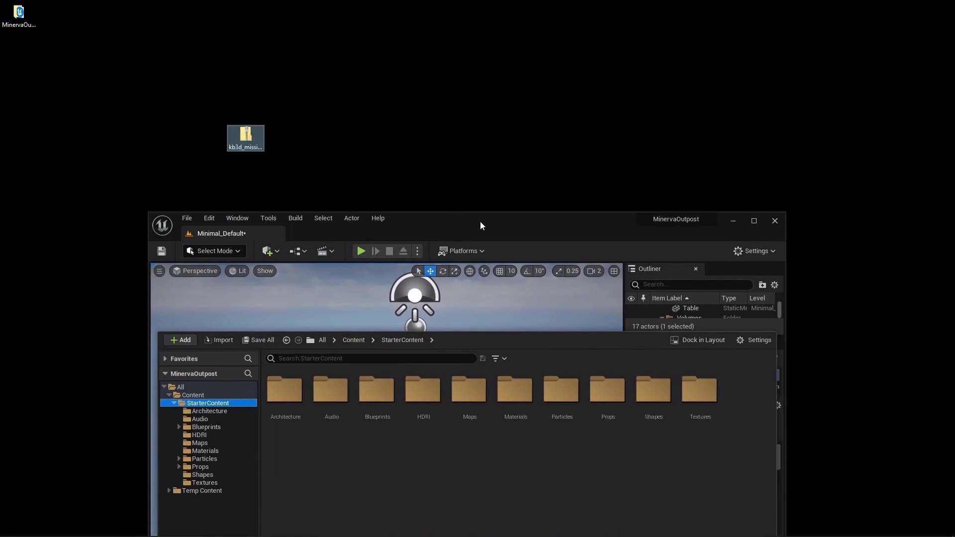
mouse_move(480, 223)
left_mouse_down()
mouse_move(460, 189)
mouse_move(493, 185)
mouse_move(469, 222)
left_mouse_up()
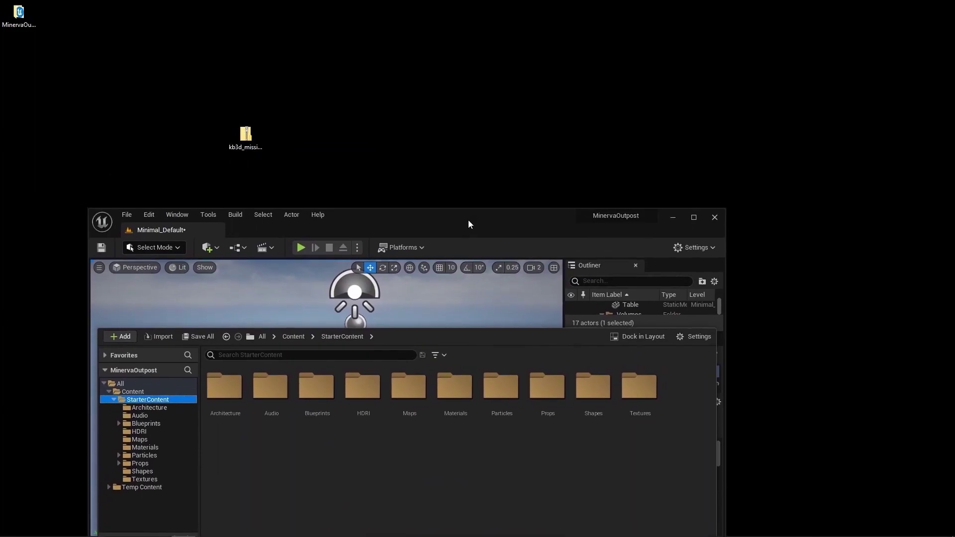
- Open the kb3d_missiontominerva.unreal.4k.zip archive and move its window aside to free an area of the desktop
left_click(431, 240)
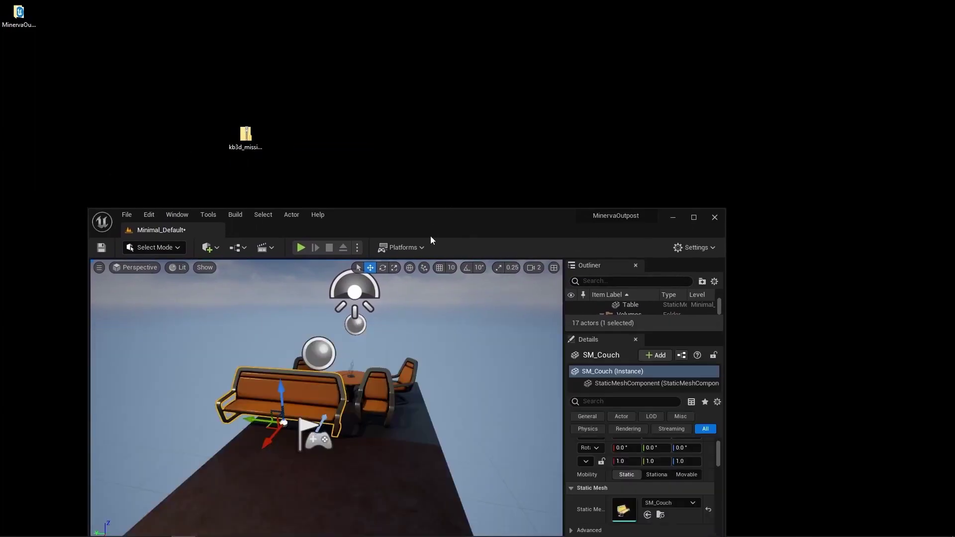
double_click(255, 135)
left_click_drag(527, 87, 362, 105)
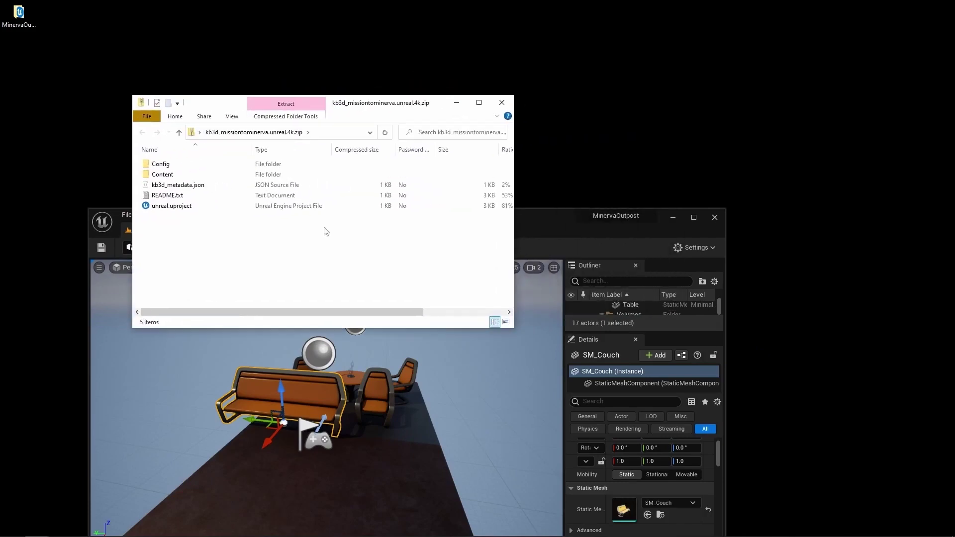
left_click_drag(230, 238, 170, 159)
left_click(285, 241)
left_click_drag(351, 109, 277, 193)
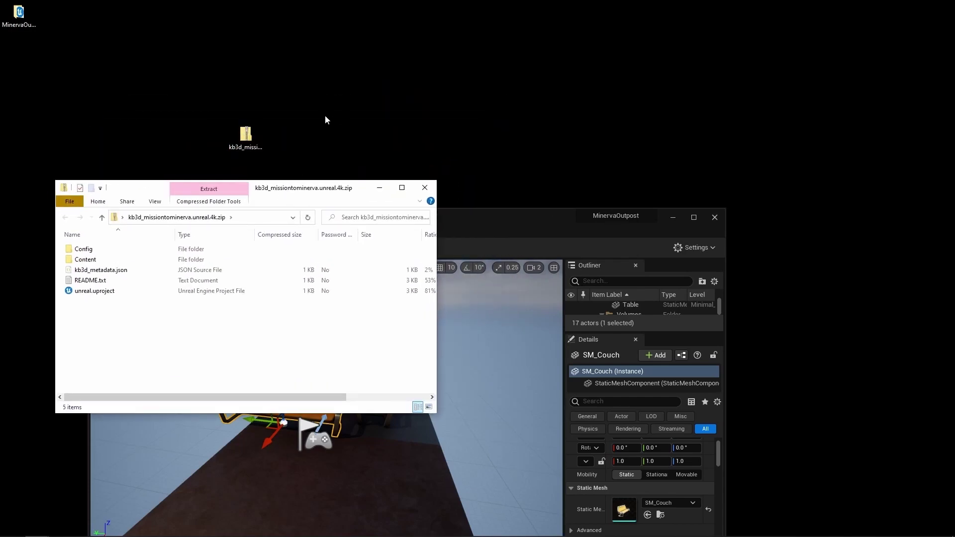
- Create a new desktop folder named MinervaKitbash
right_click(386, 89)
mouse_move(460, 206)
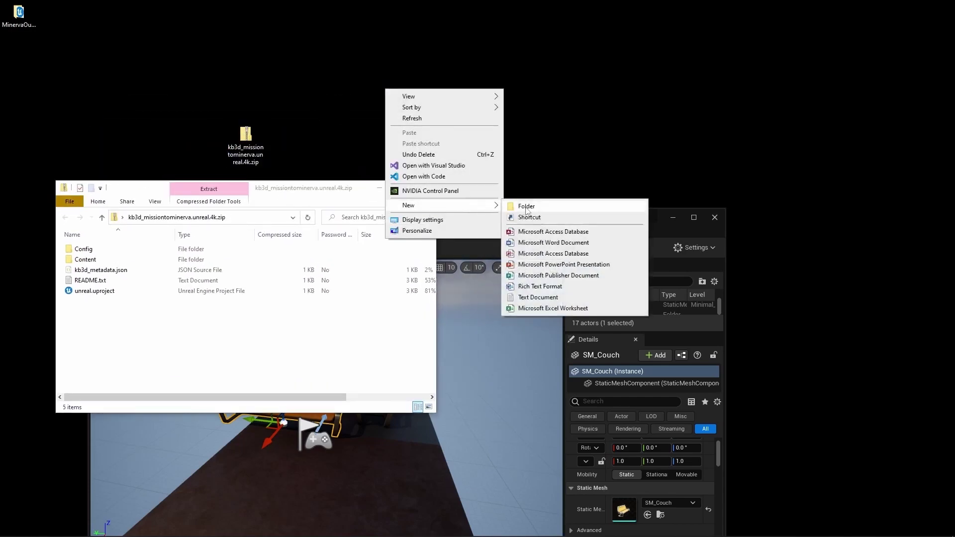
left_click(526, 207)
type("MinervaKitbash")
key("Return")
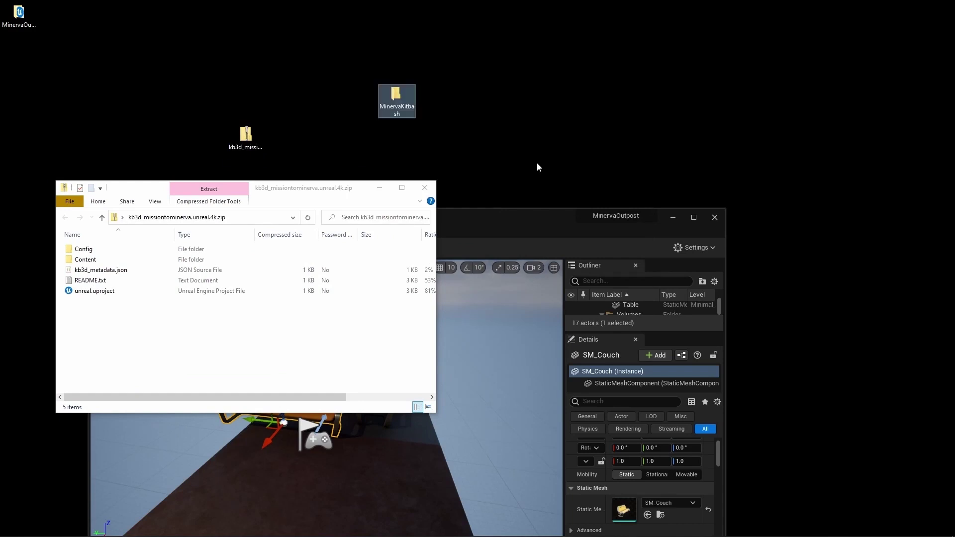
- Extract all items of the kit archive into the MinervaKitbash folder and close the archive window
left_click_drag(437, 115, 442, 133)
double_click(438, 133)
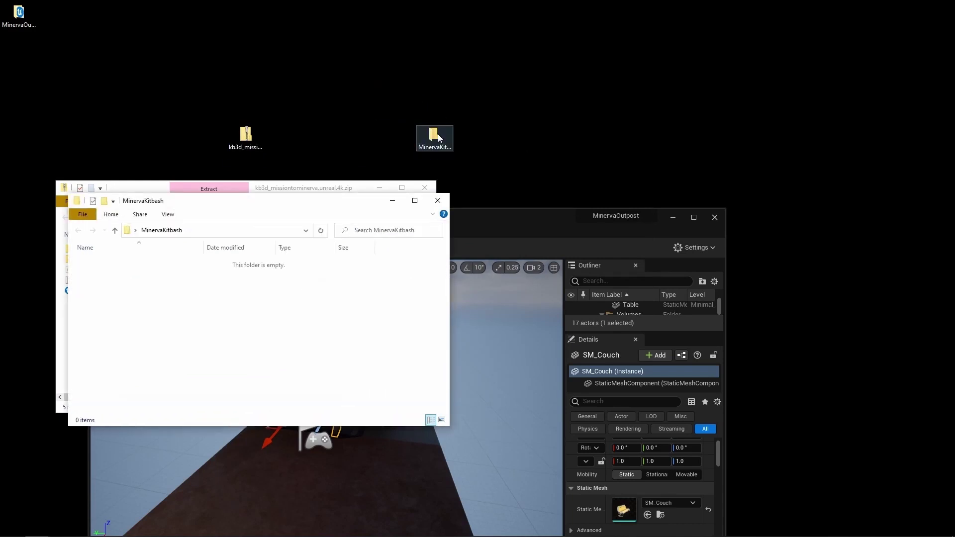
left_click_drag(324, 207, 730, 140)
left_click_drag(151, 326, 609, 321)
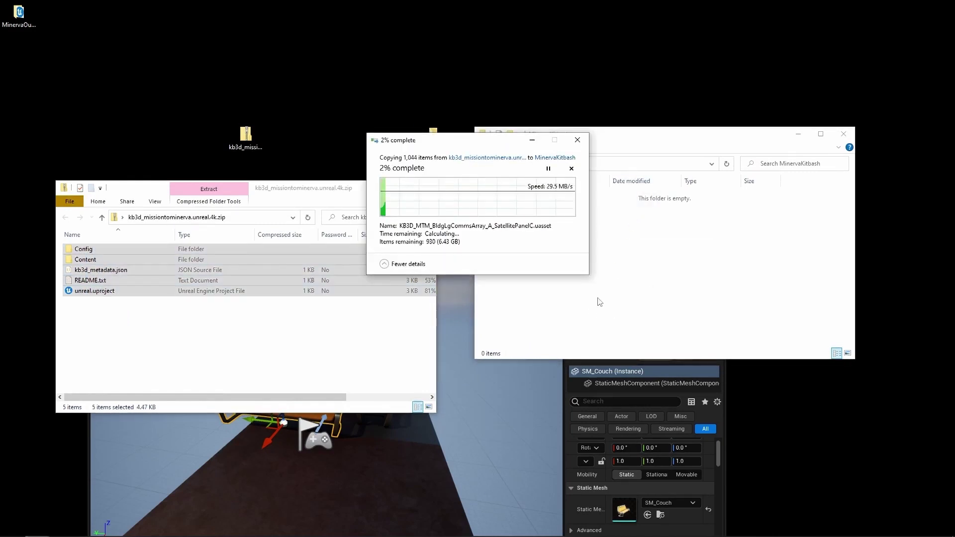
left_click(425, 187)
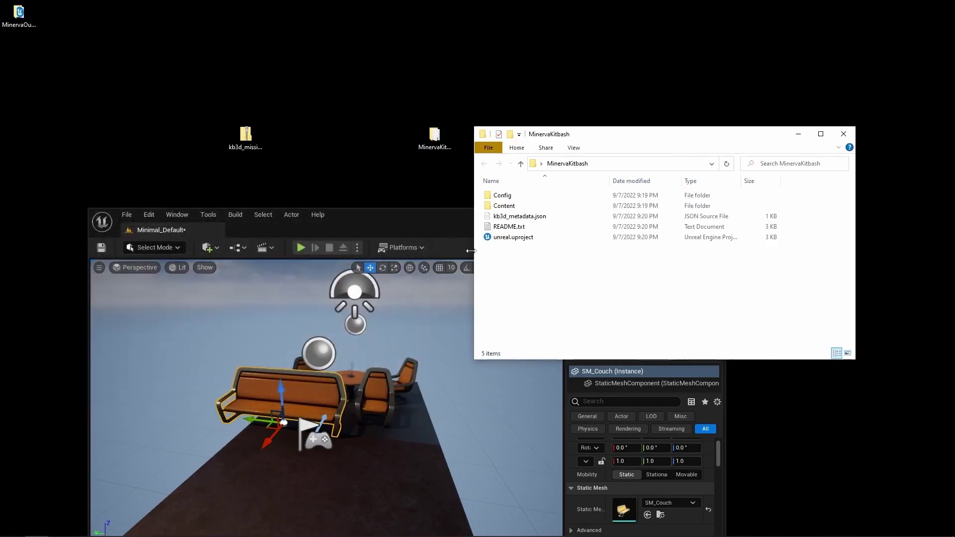
- Open the extracted unreal.uproject and browse the Actors folder inside missiontominerva in its Content Drawer
double_click(512, 237)
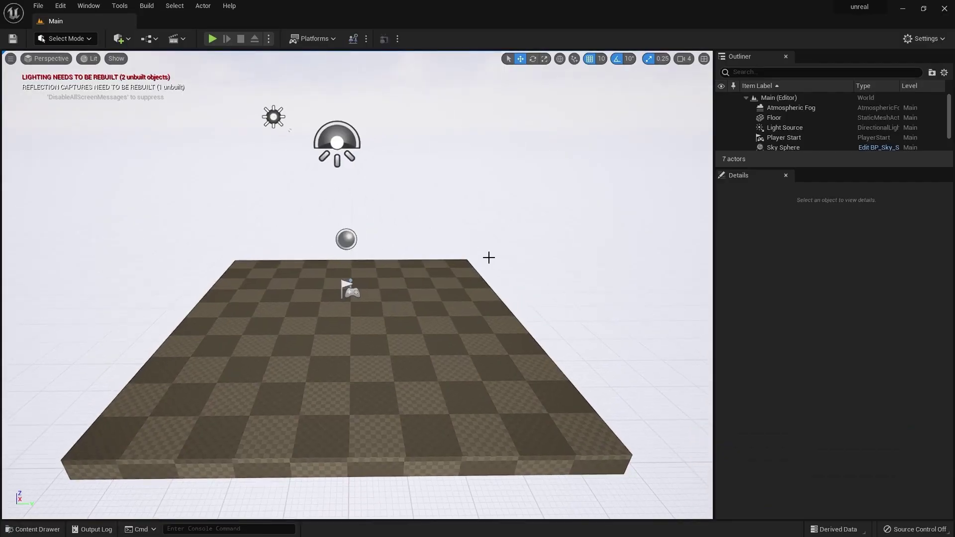
key("ctrl+space")
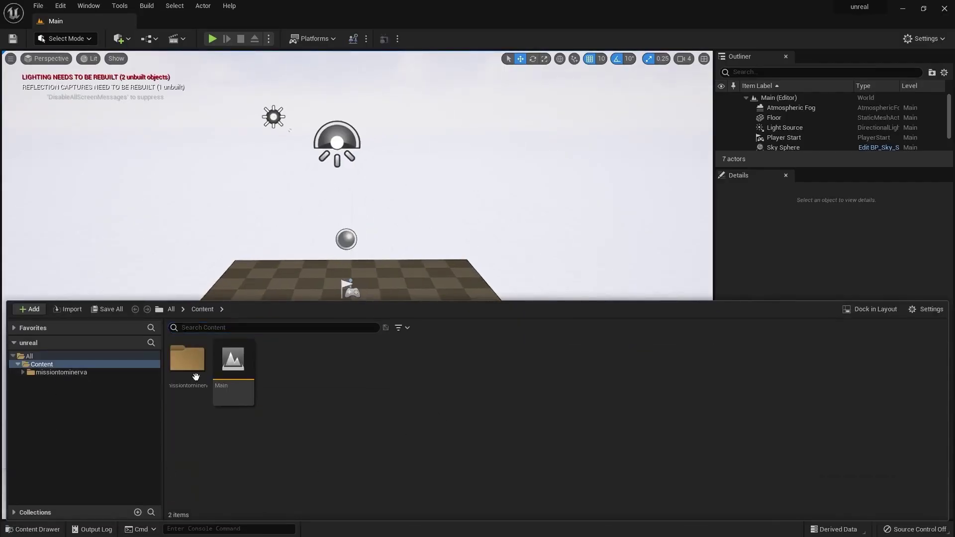
left_click(187, 361)
double_click(187, 361)
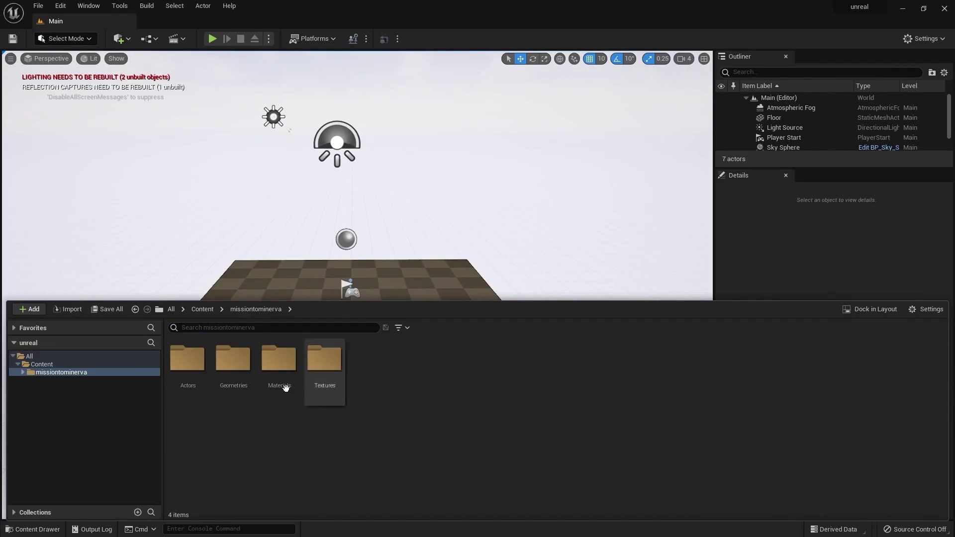
double_click(188, 381)
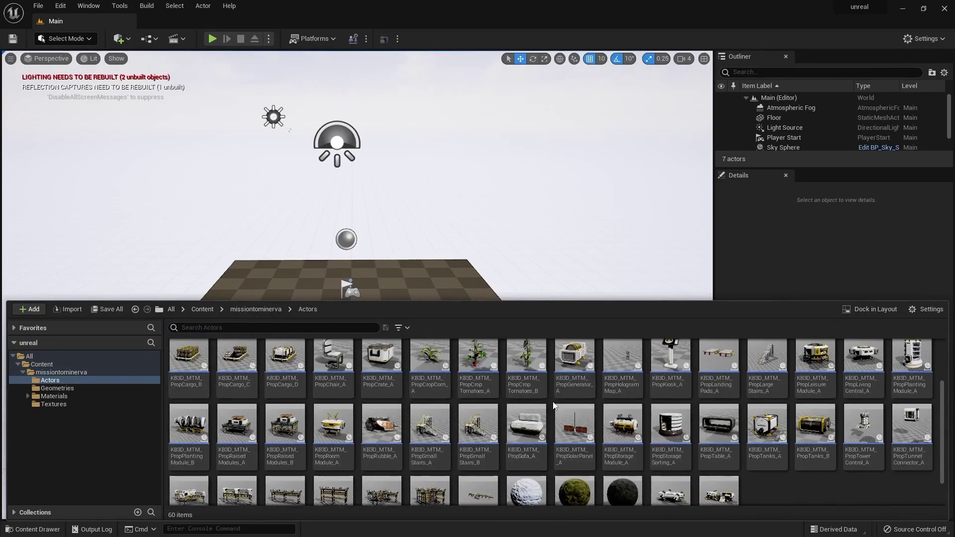
scroll(557, 406, "up", 2)
key("alt+Left")
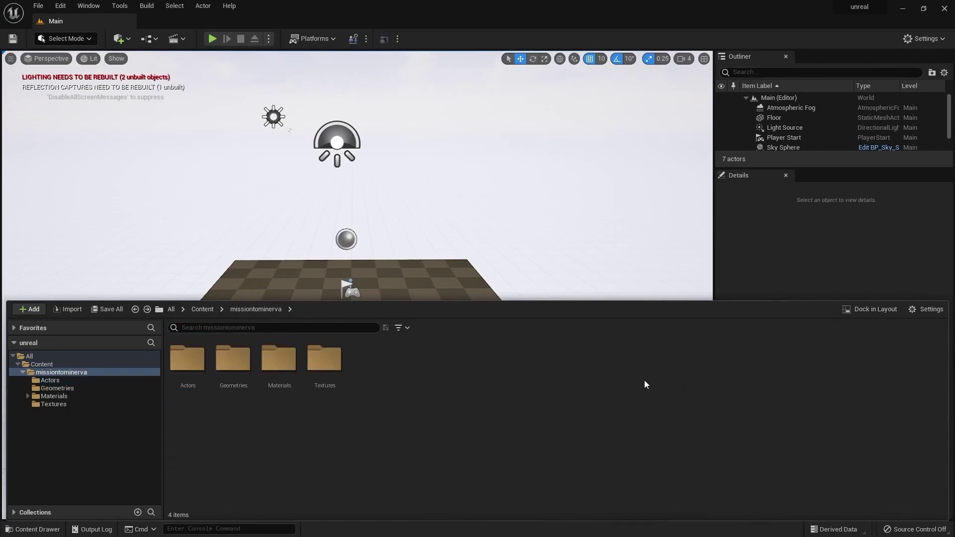
- Select the missiontominerva folder and arrange the kit project and MinervaOutpost windows so both are accessible
left_click(103, 374)
left_click_drag(450, 12, 606, 84)
left_click_drag(261, 232, 214, 181)
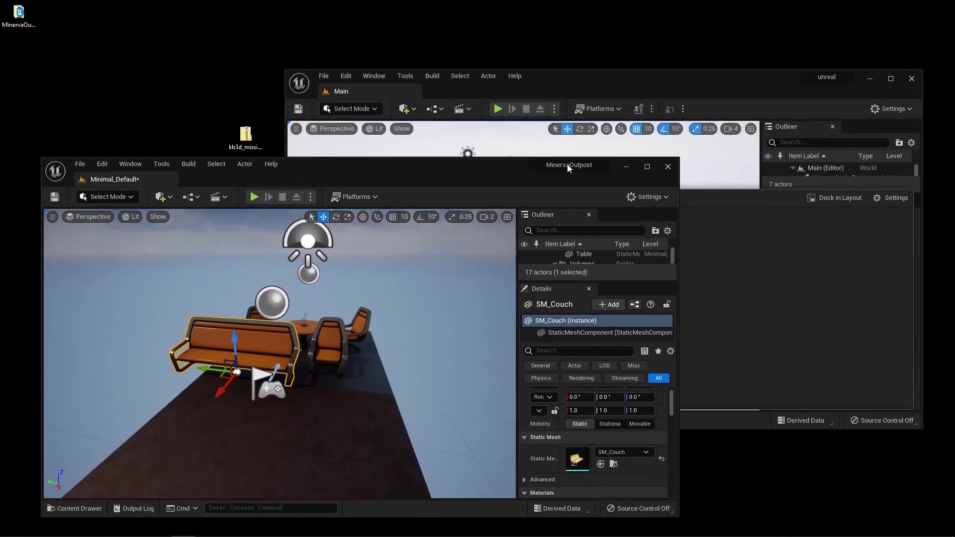
left_click(775, 268)
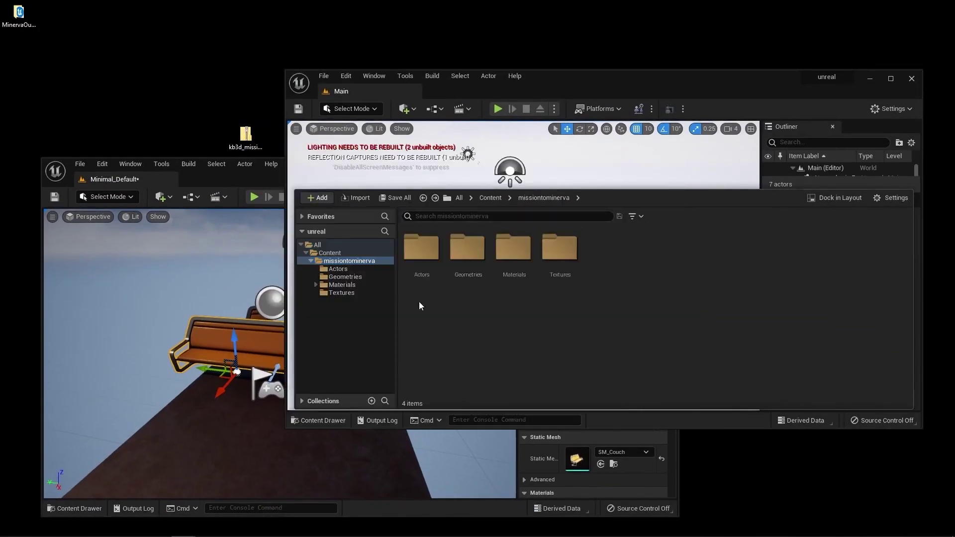
- Start migrating the missiontominerva folder and accept the full asset list in the report
right_click(341, 262)
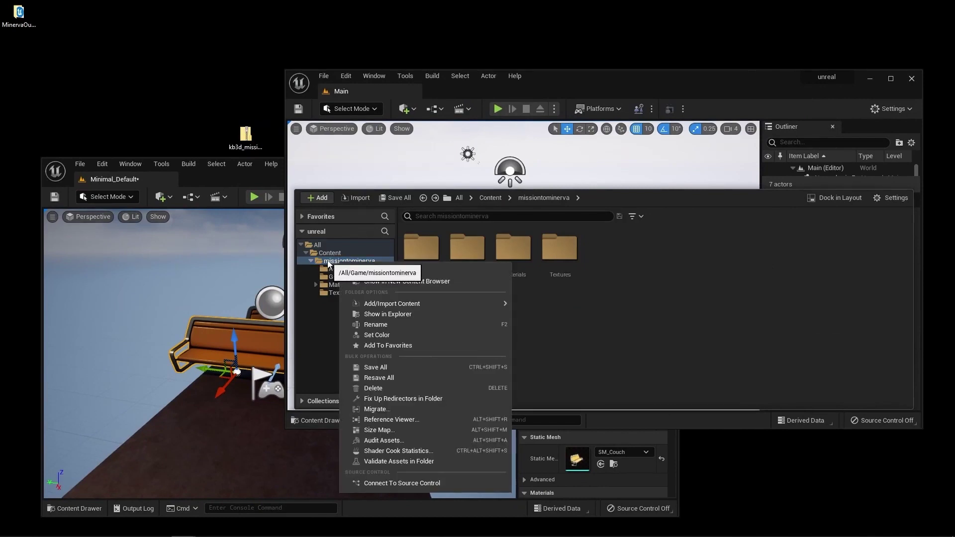
left_click(392, 409)
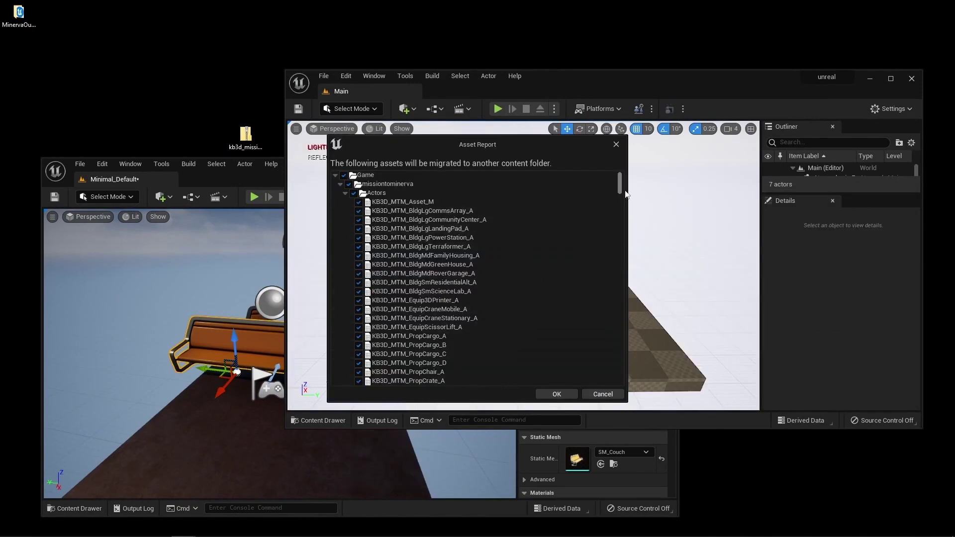
left_click_drag(620, 187, 621, 326)
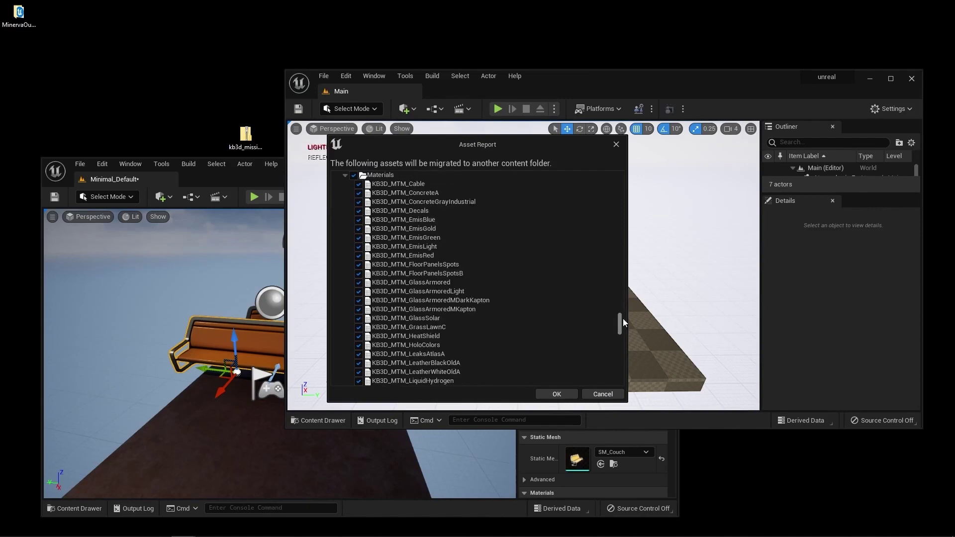
left_click(556, 394)
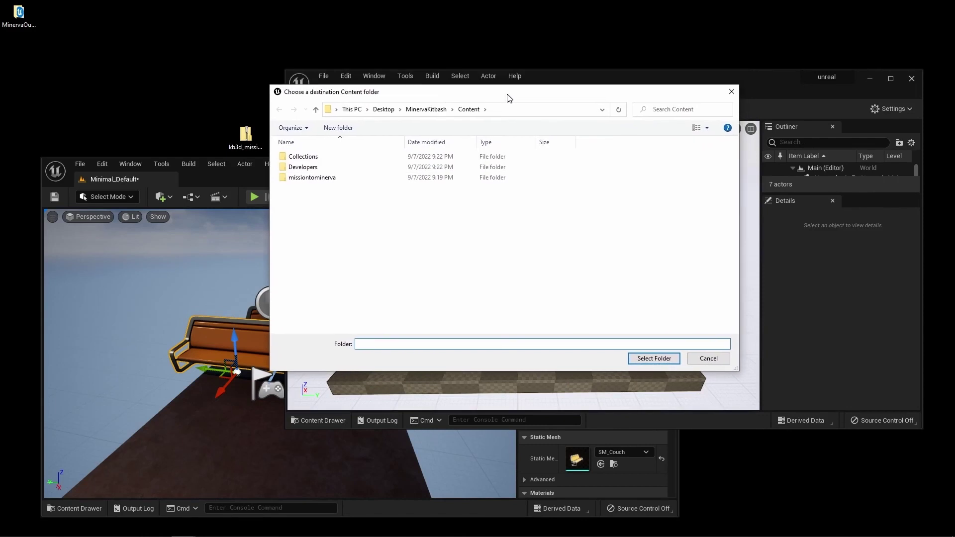
- Open the MinervaOutpost project folder from the desktop and go into its Content subfolder
left_click(245, 182)
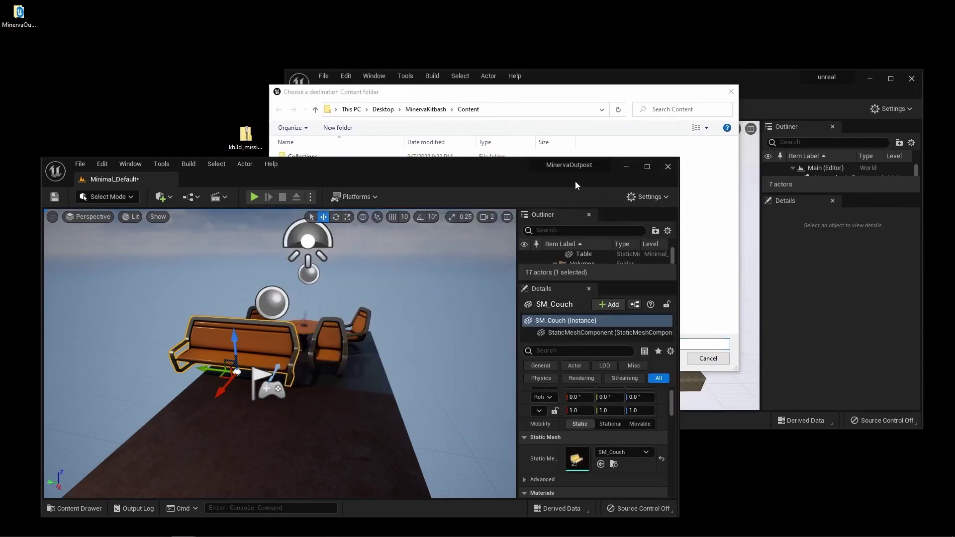
left_click(513, 99)
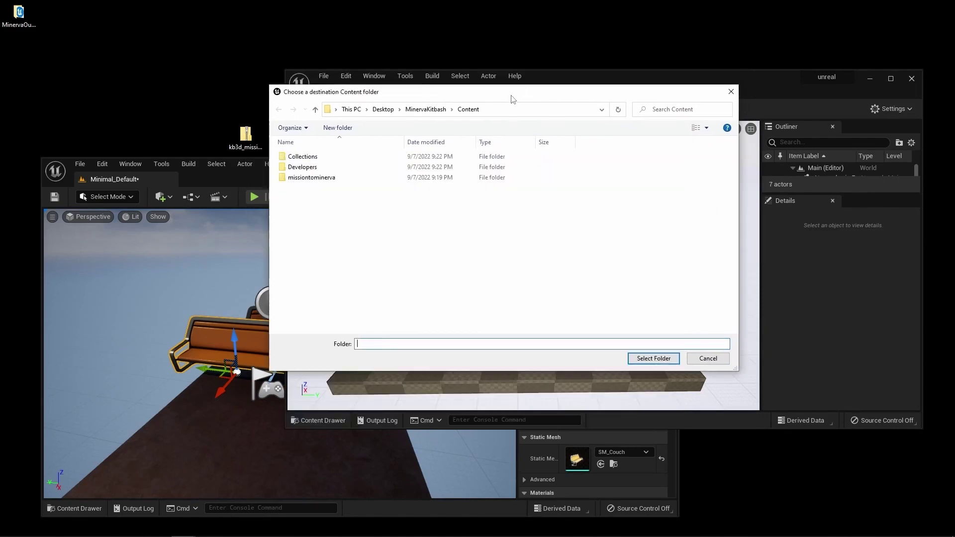
left_click_drag(36, 20, 112, 66)
double_click(128, 64)
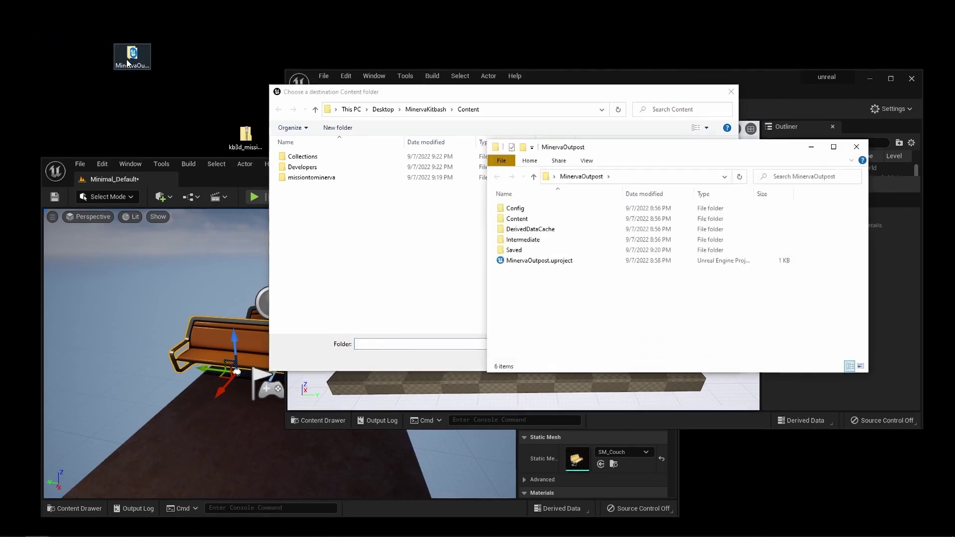
left_click_drag(575, 288, 543, 211)
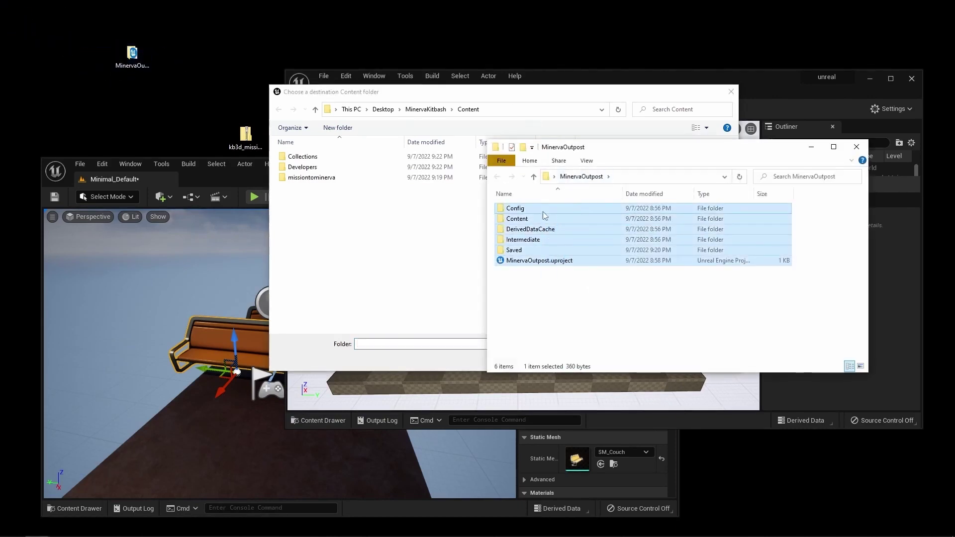
left_click(558, 282)
double_click(518, 219)
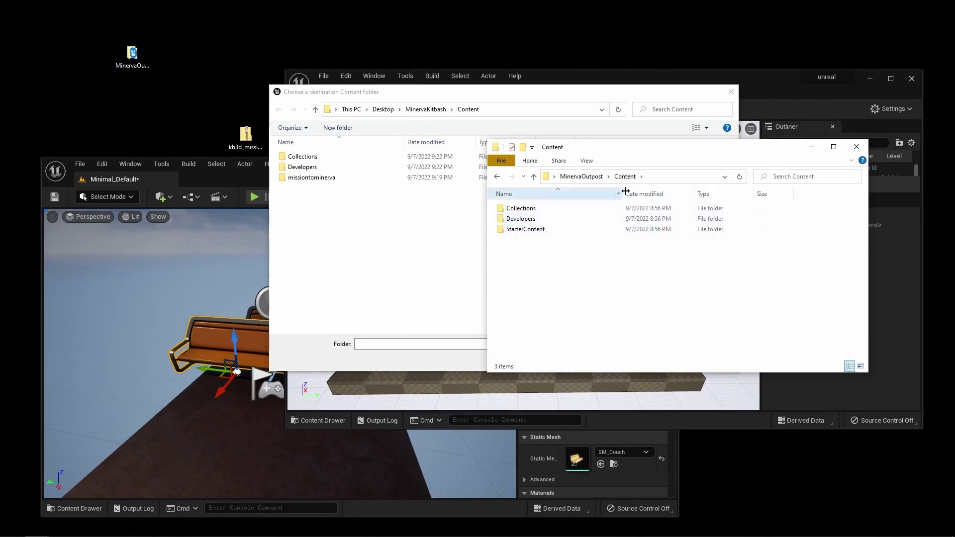
- Copy the MinervaOutpost\Content path into the migration dialog and choose that folder as the destination
left_click(547, 176)
key("ctrl+c")
left_click(505, 110)
key("ctrl+v")
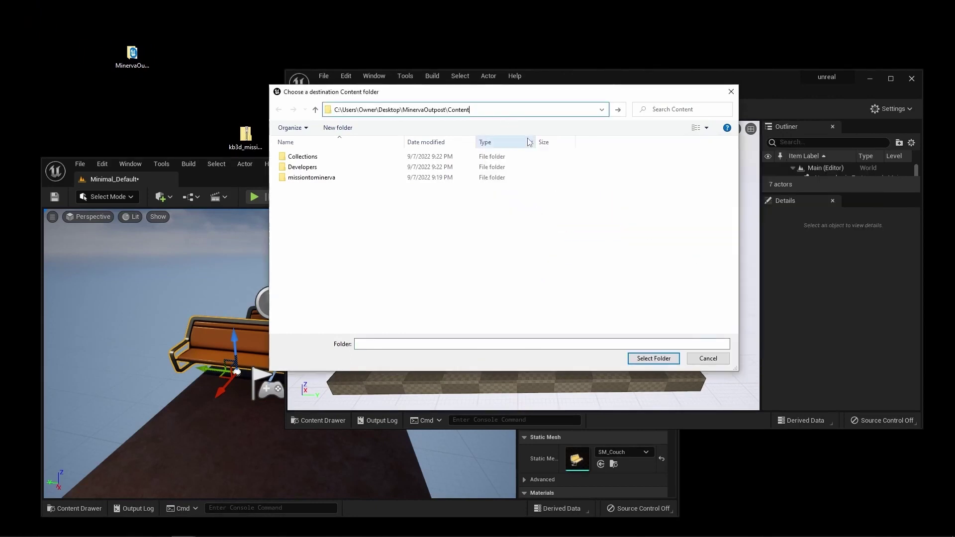
key("Return")
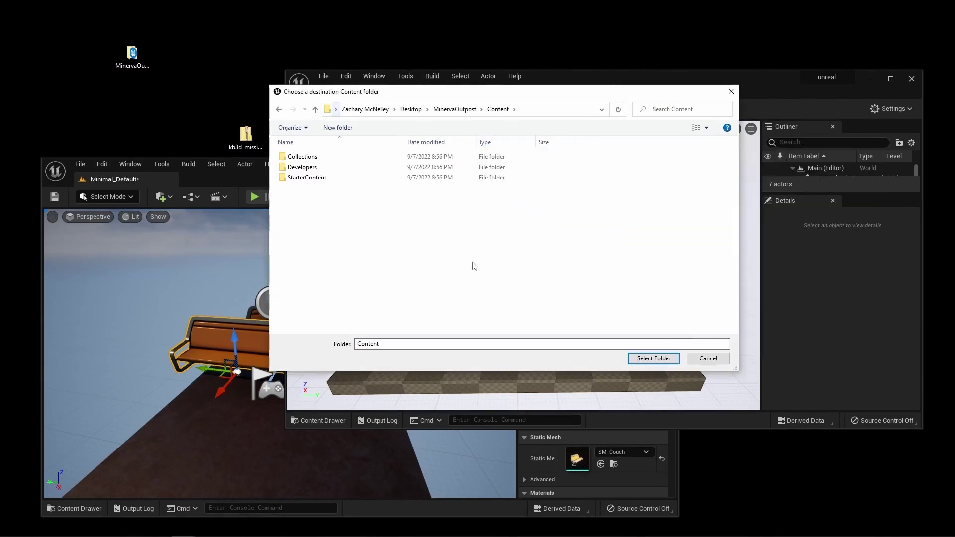
left_click(653, 358)
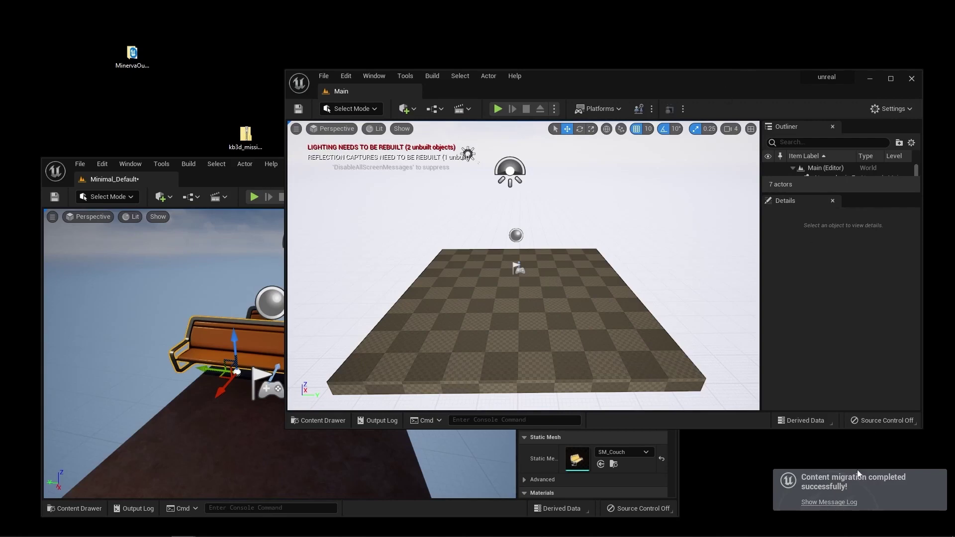
- Close the kit project and the open folder windows, and maximize the MinervaOutpost editor
left_click_drag(731, 87, 707, 87)
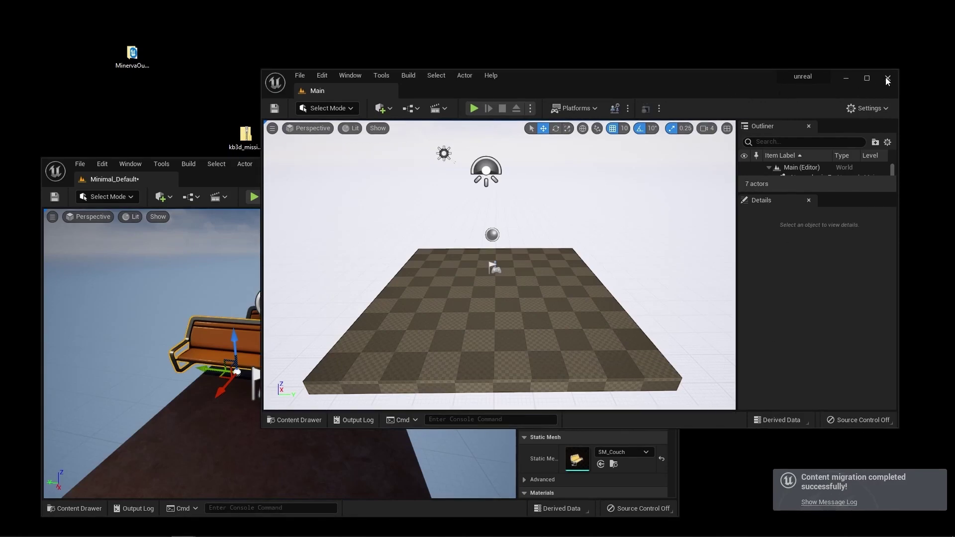
left_click(885, 79)
left_click(856, 147)
left_click(843, 134)
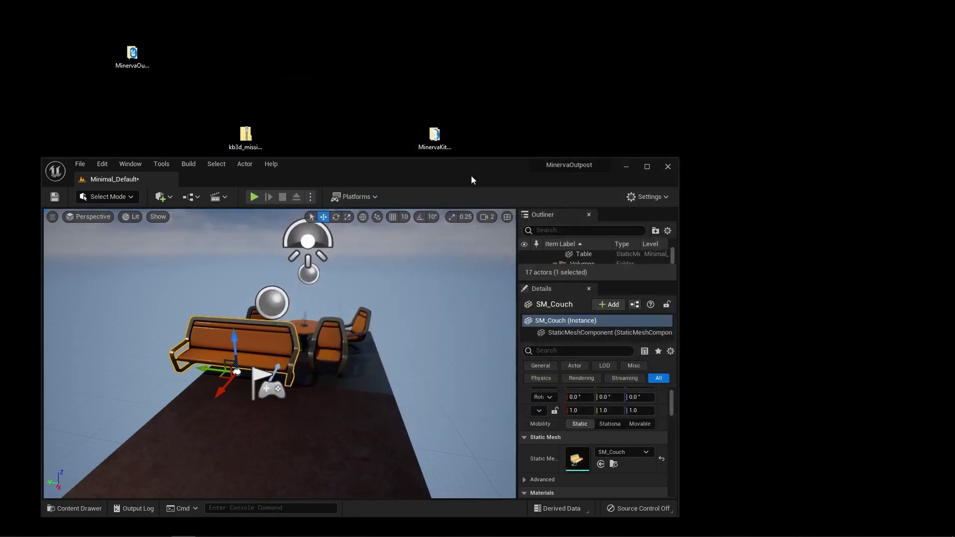
left_click_drag(471, 175, 528, 4)
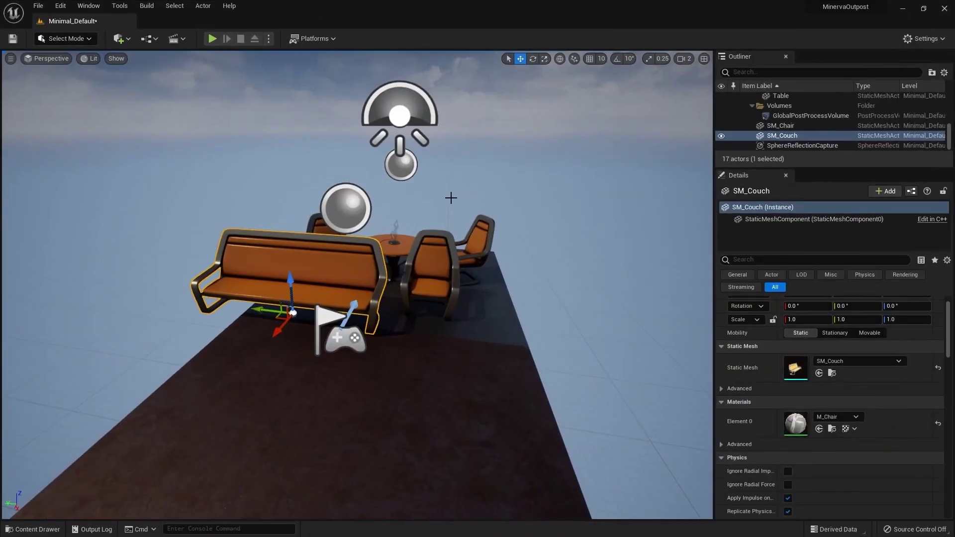
- Examine the migrated assets in the Actors and Geometries folders of missiontominerva in the Content Drawer
key("ctrl+space")
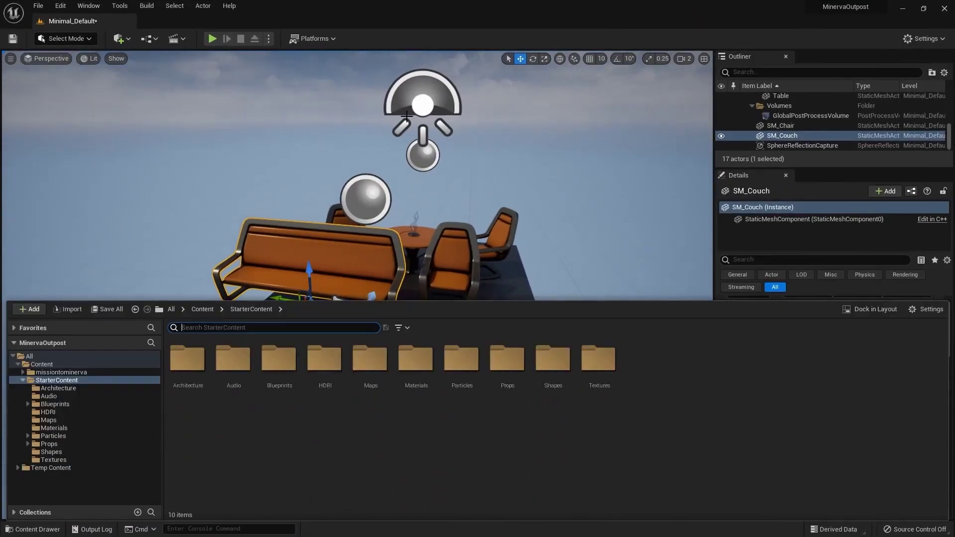
left_click(54, 372)
double_click(193, 383)
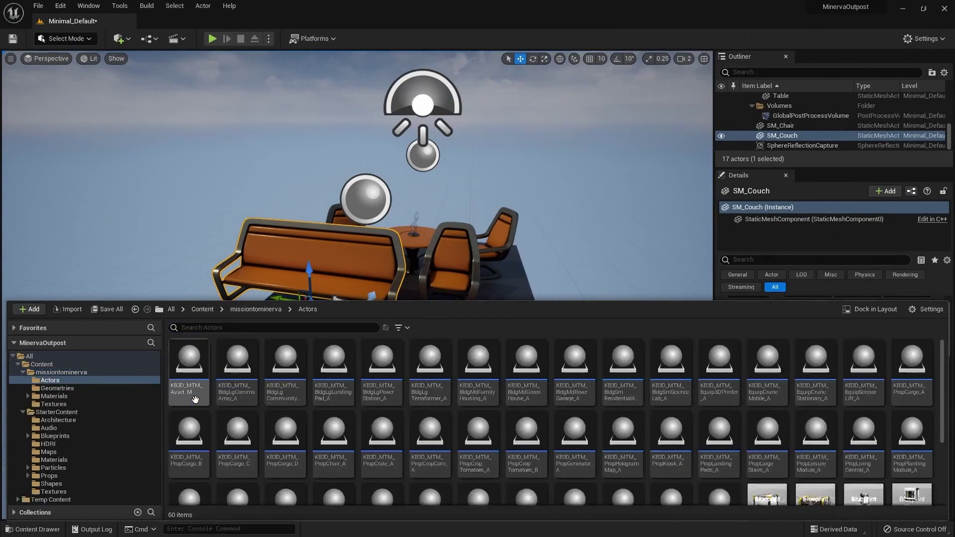
scroll(945, 373, "down", 3)
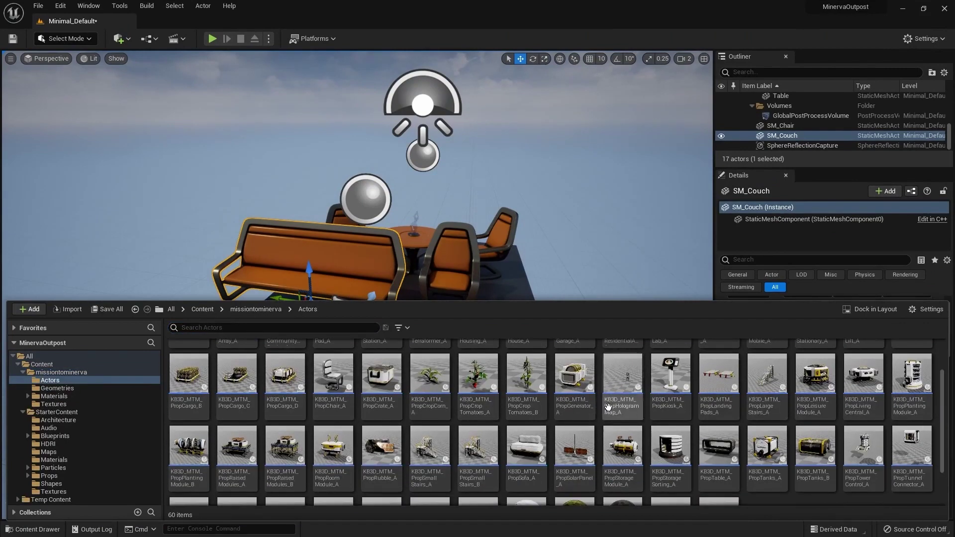
left_click(255, 309)
double_click(234, 361)
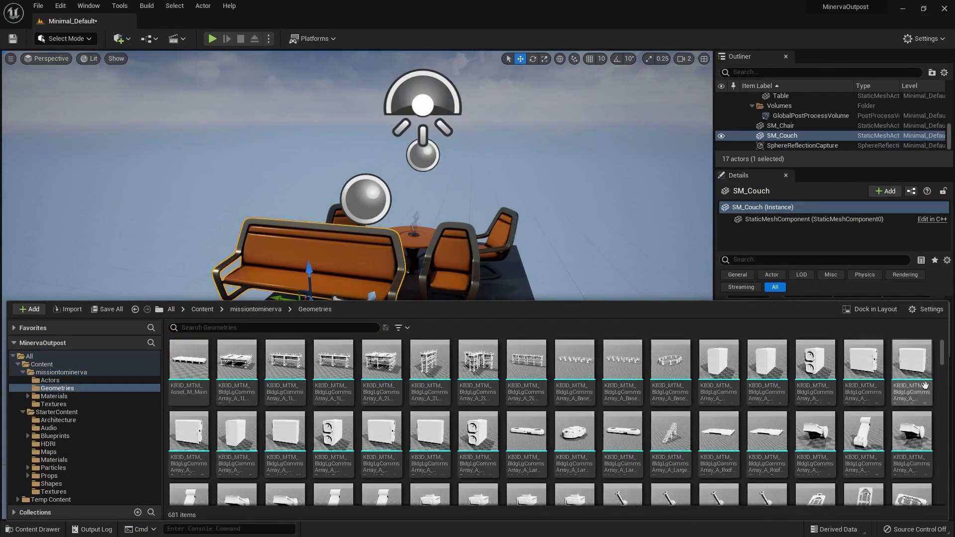
scroll(937, 399, "down", 2)
scroll(937, 400, "down", 2)
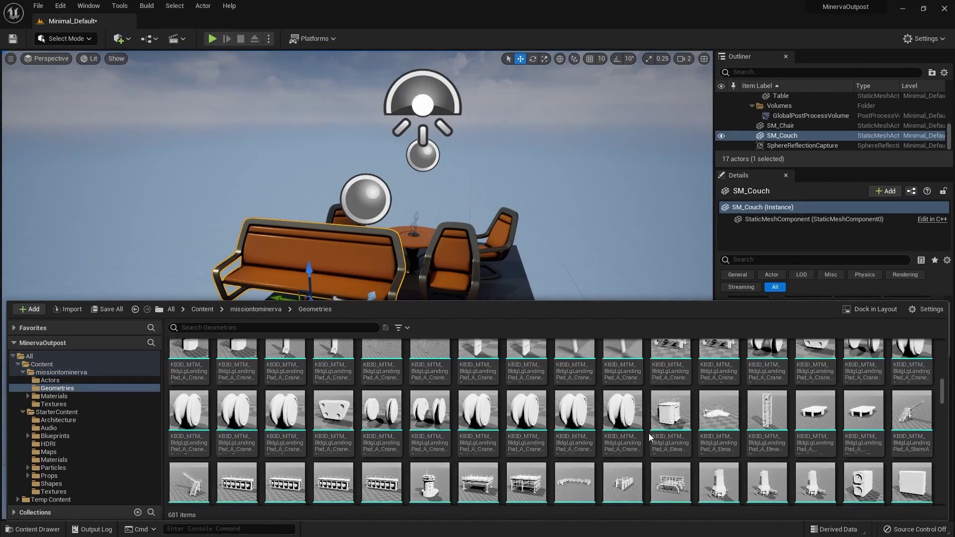
- Close the Content Drawer and open the Valley of the Ancient sample page in the Epic Games Launcher
scroll(944, 398, "down", 5)
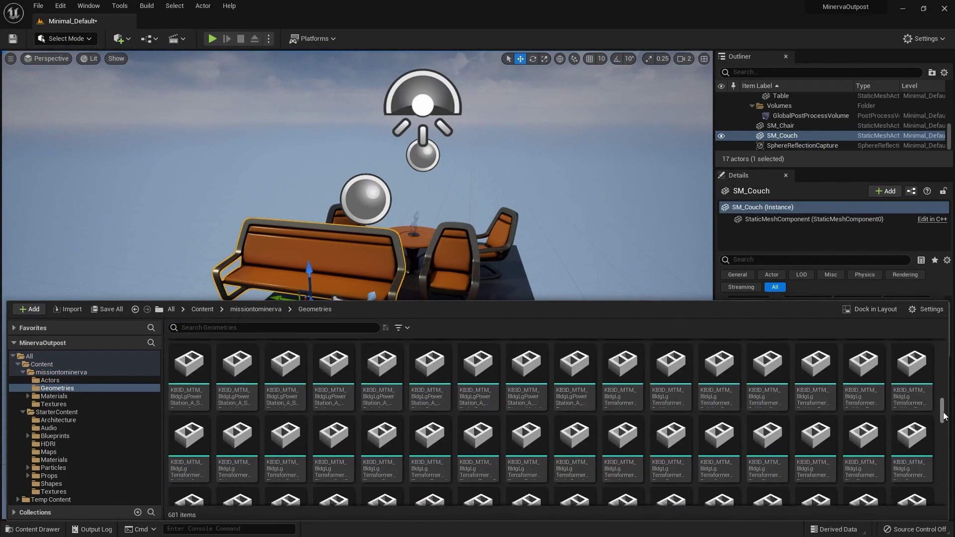
key("ctrl+space")
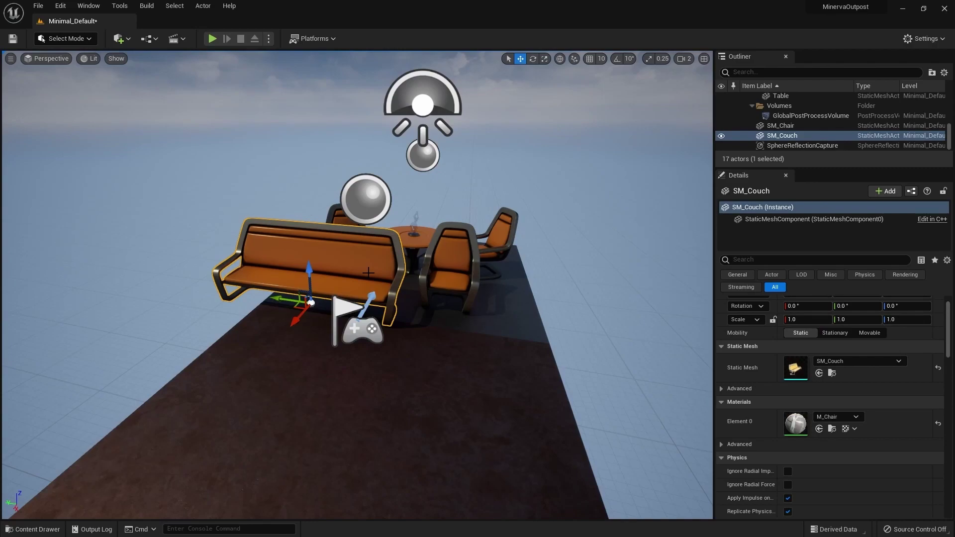
left_click_drag(0, 57, 577, 54)
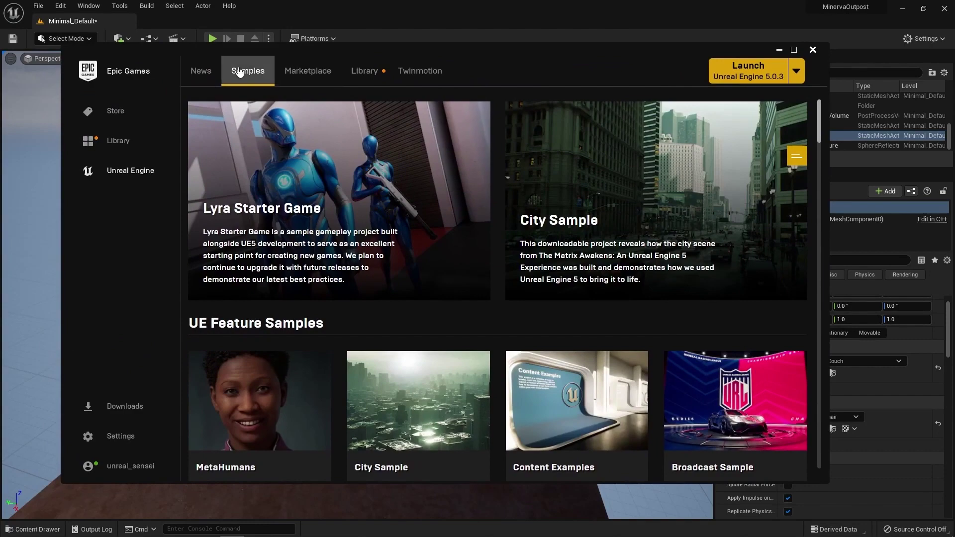
scroll(496, 272, "down", 15)
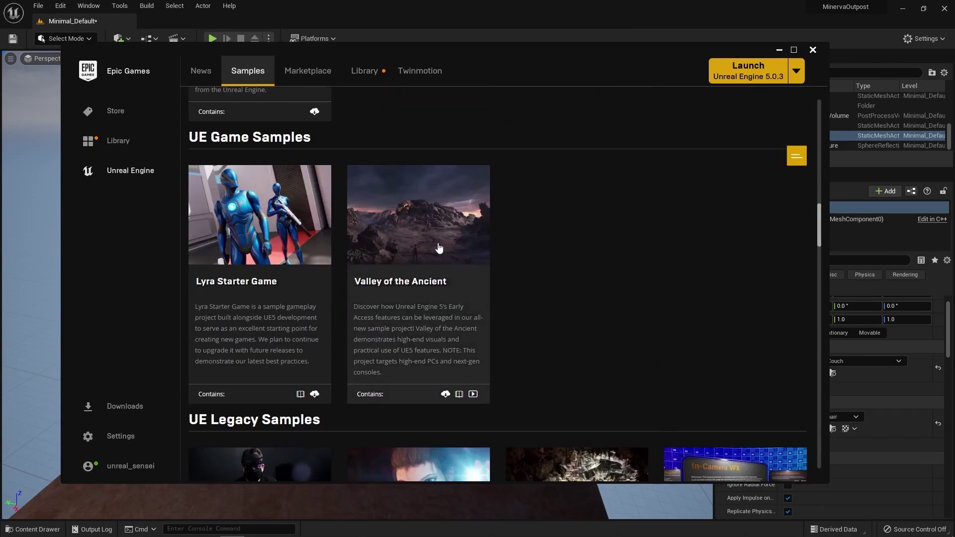
left_click(438, 247)
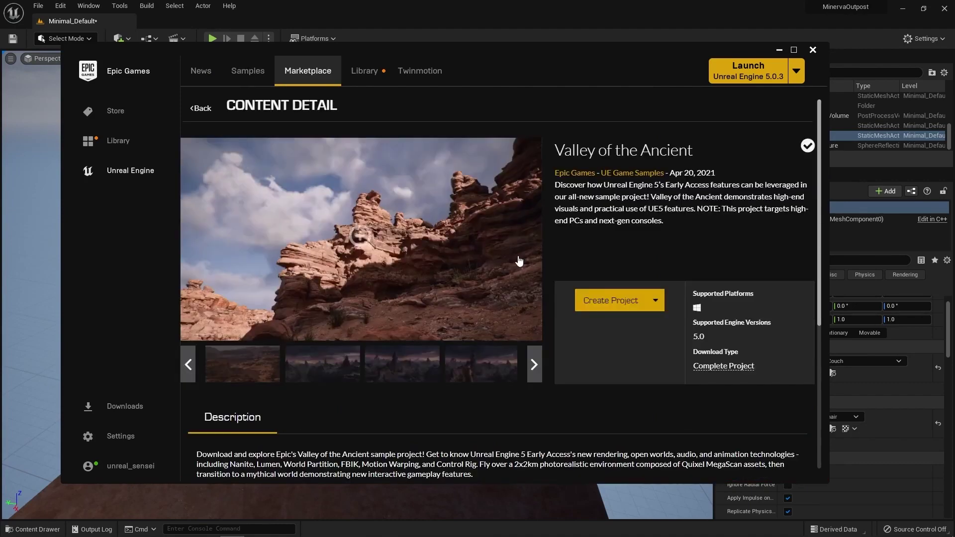
- Create a project named ValleyoftheAncient from the Valley of the Ancient sample
left_click(641, 302)
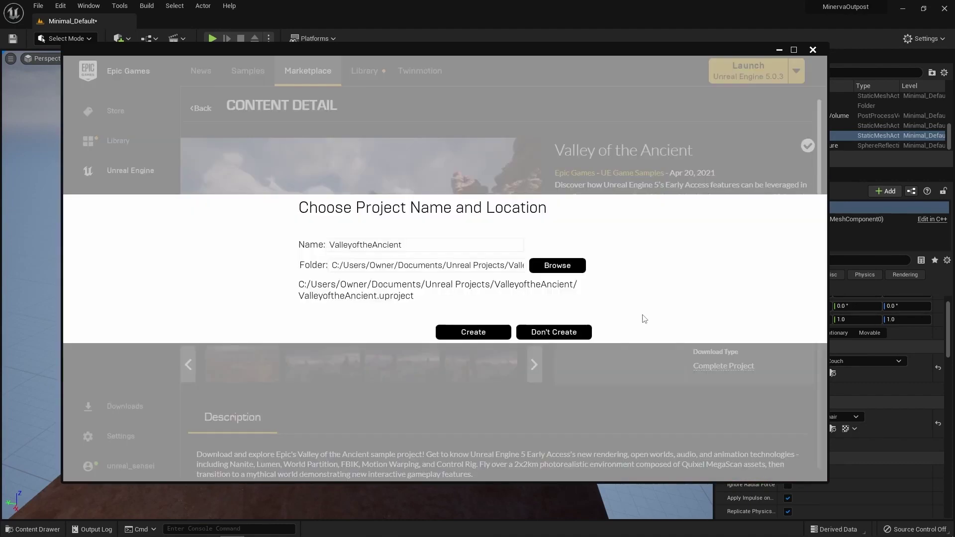
left_click(558, 269)
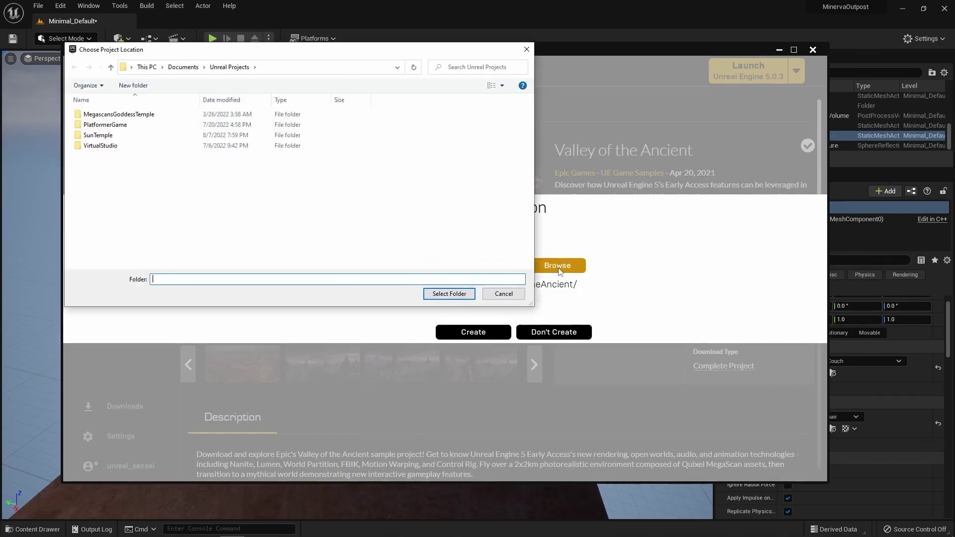
left_click(504, 294)
left_click(473, 332)
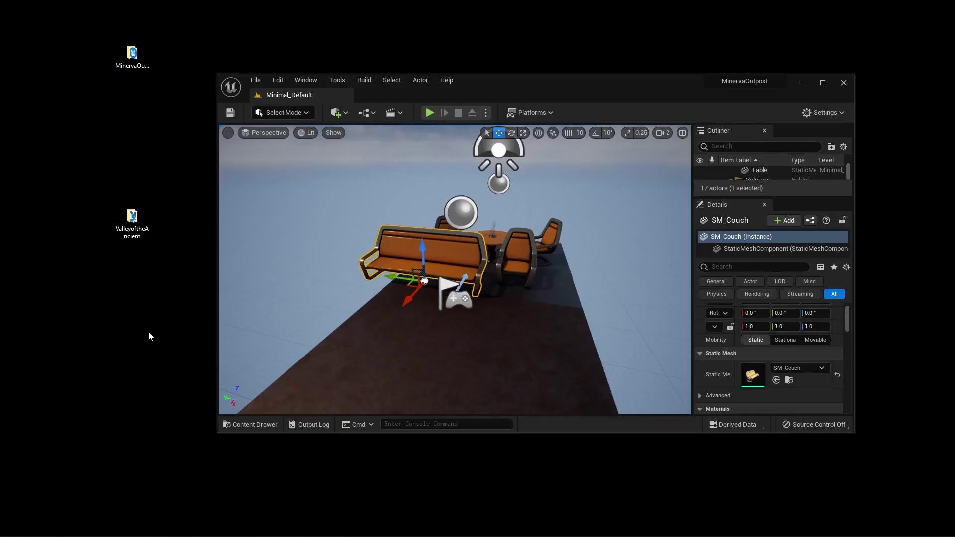
- Open the ValleyoftheAncient project from its desktop folder and browse to the MASS folder under AncientContent/Geometry
double_click(140, 226)
double_click(575, 281)
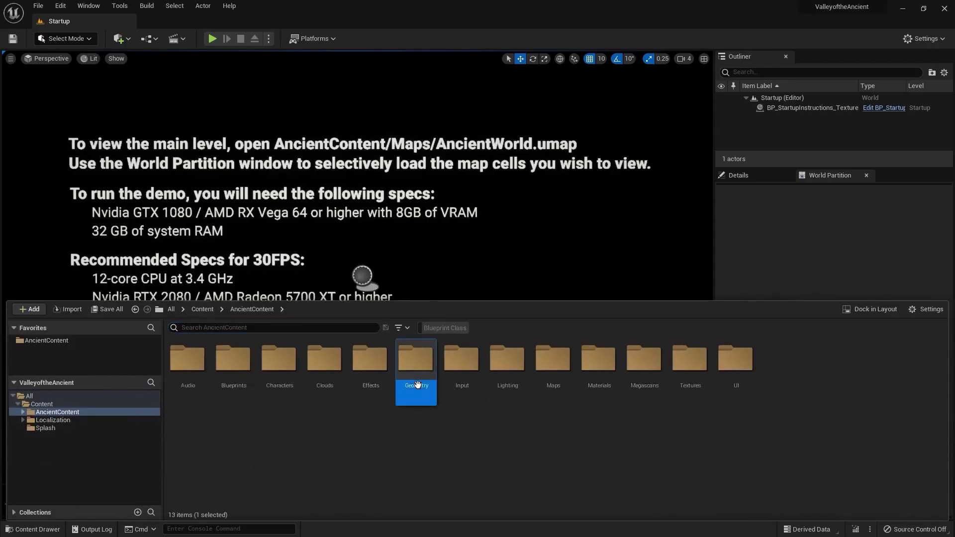
double_click(417, 359)
double_click(553, 361)
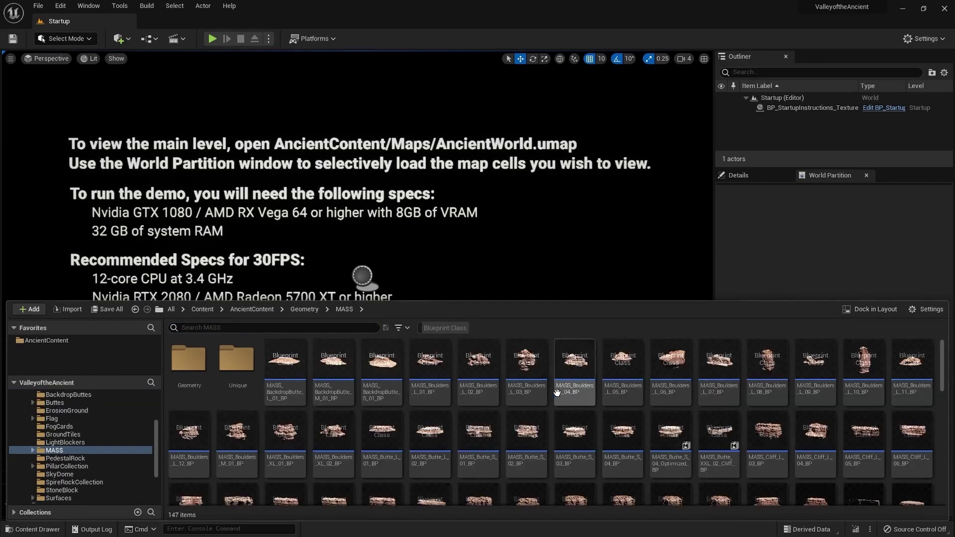
scroll(387, 409, "down", 3)
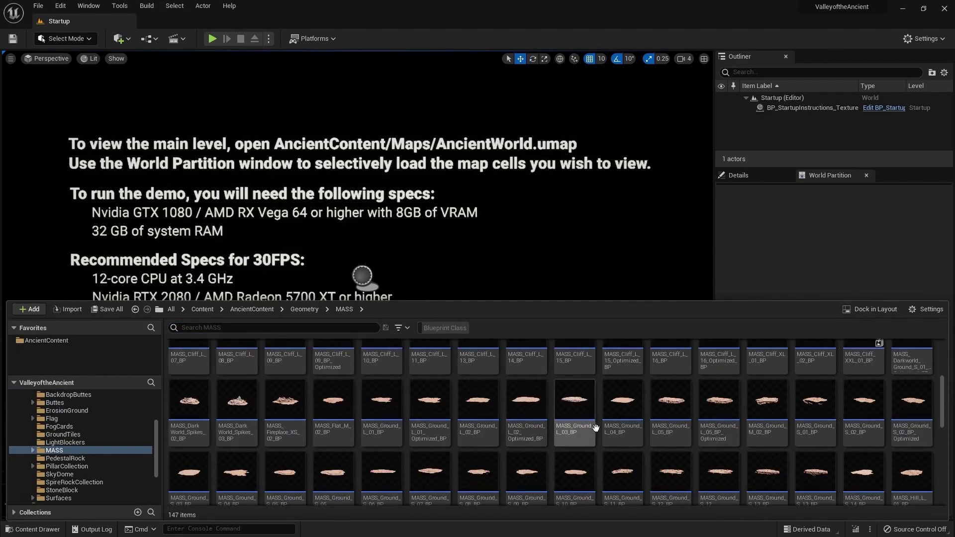
- Start migrating the MASS folder and exclude AudioModulation, ControlRig and Niagara from the assets, keeping only Game
right_click(57, 452)
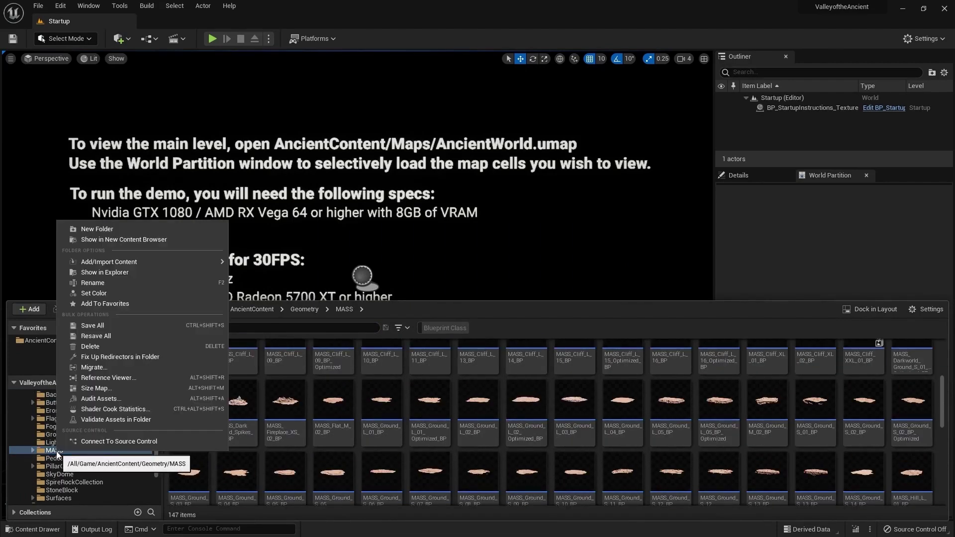
left_click(119, 367)
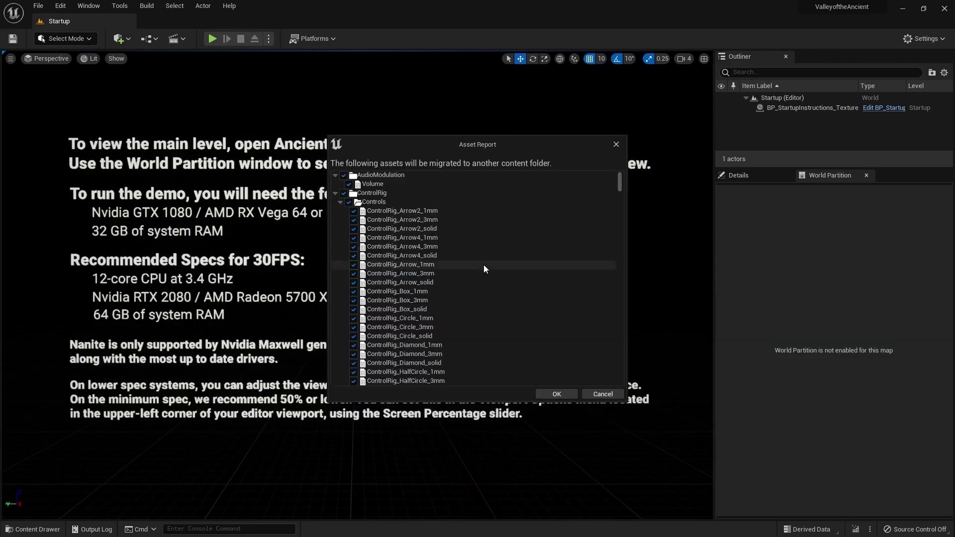
left_click(335, 193)
left_click(335, 175)
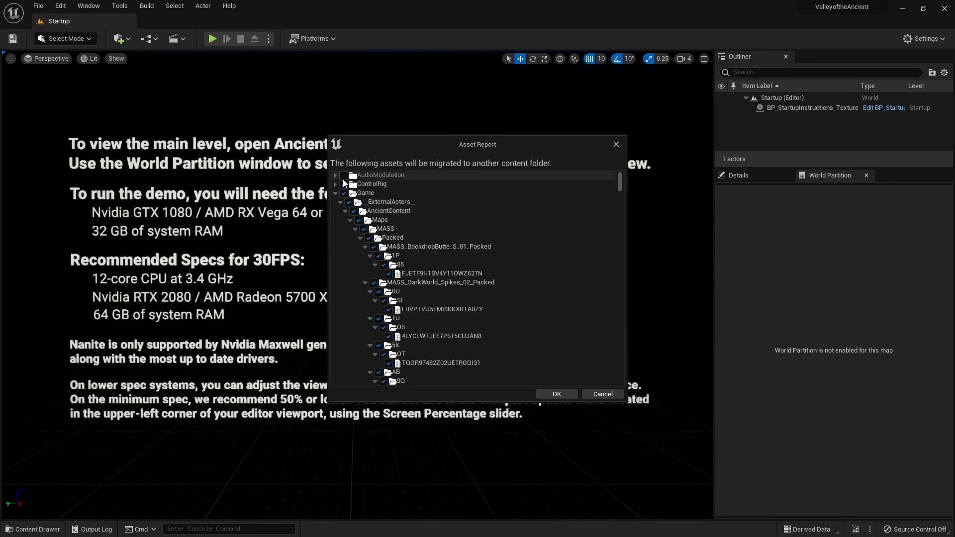
left_click(343, 184)
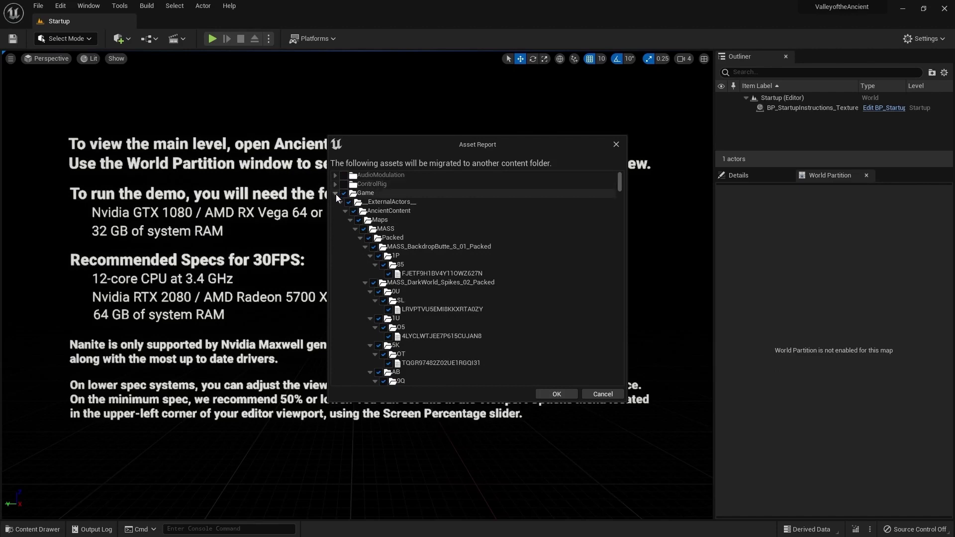
left_click(336, 194)
left_click(343, 202)
left_click(337, 202)
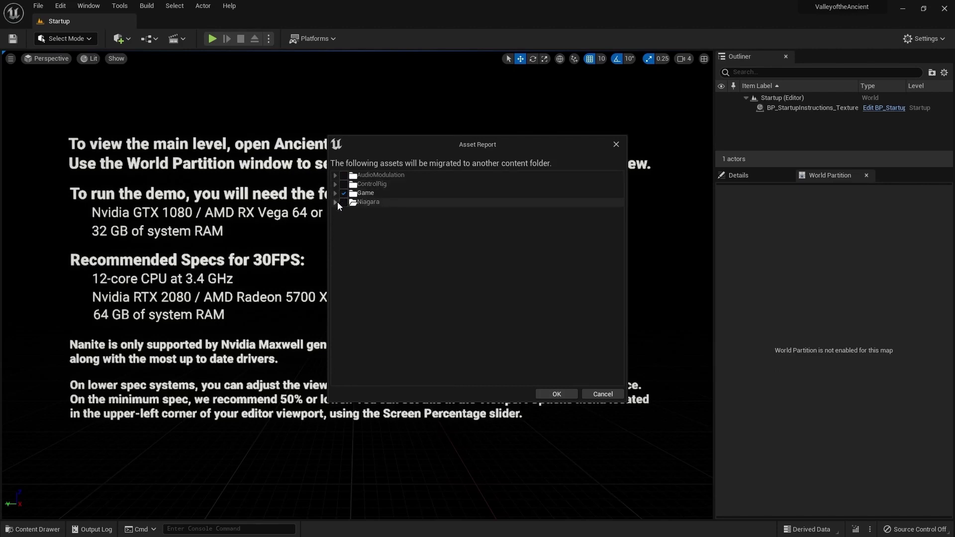
- Confirm the asset list and choose the Content folder of MinervaOutpost on the desktop as the migration destination
left_click(547, 394)
left_click_drag(273, 9, 299, 20)
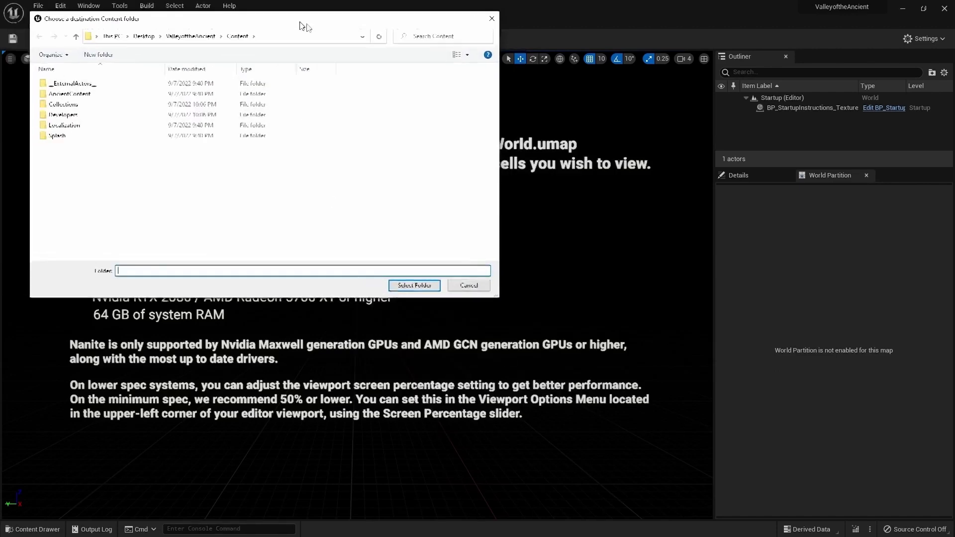
left_click_drag(299, 20, 381, 58)
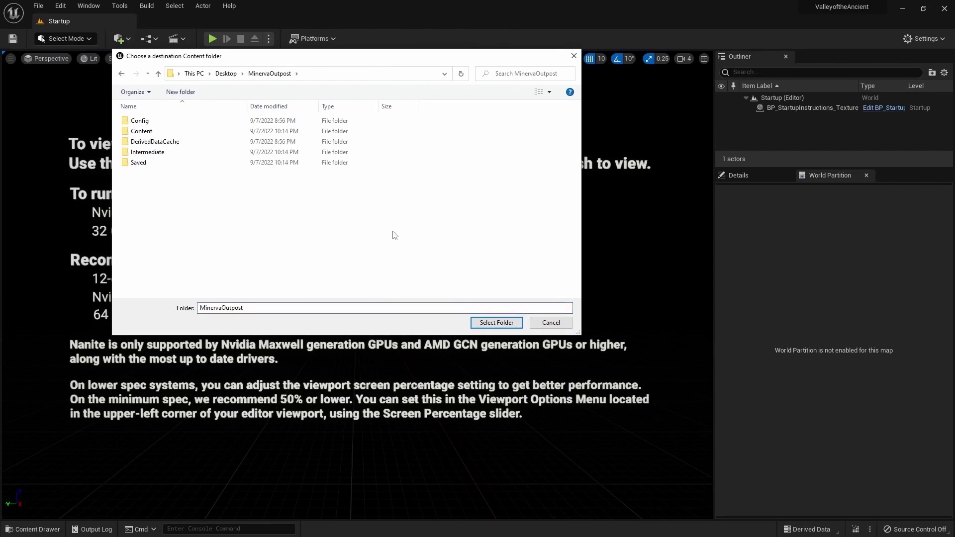
double_click(150, 131)
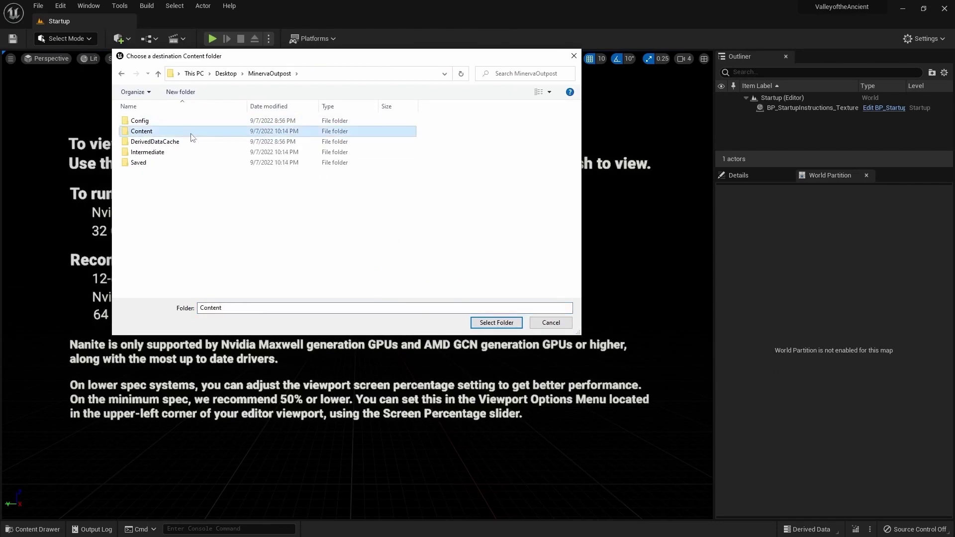
left_click(517, 322)
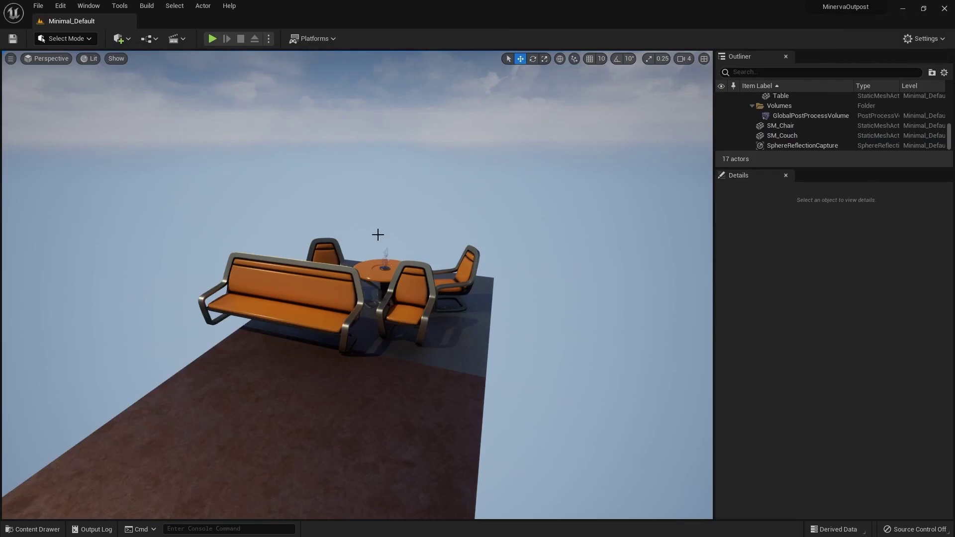
- In MinervaOutpost, try out an actor from the missiontominerva Actors folder in the level, and delete it again
key("ctrl+space")
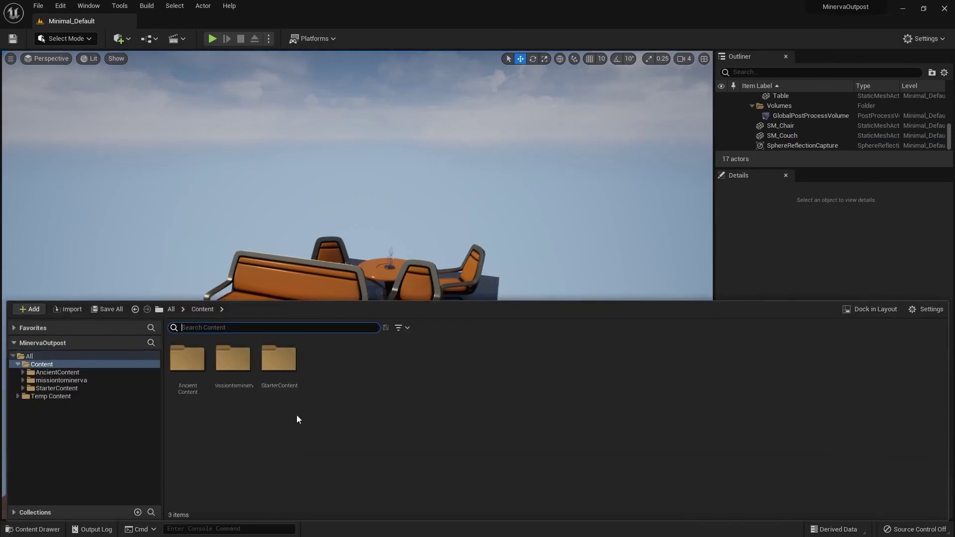
left_click(109, 381)
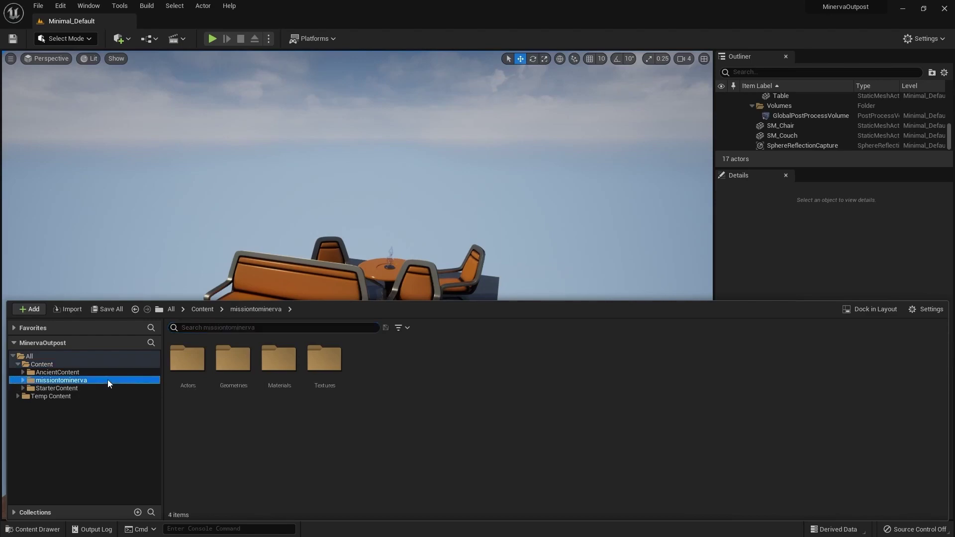
double_click(195, 395)
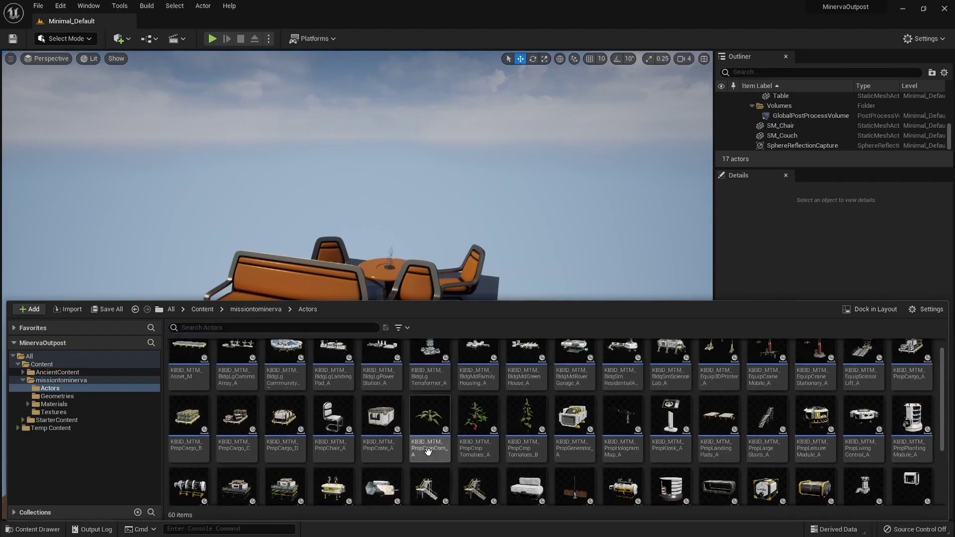
left_click_drag(346, 498, 512, 258)
key("s")
right_click_drag(512, 259, 411, 384)
key("Delete")
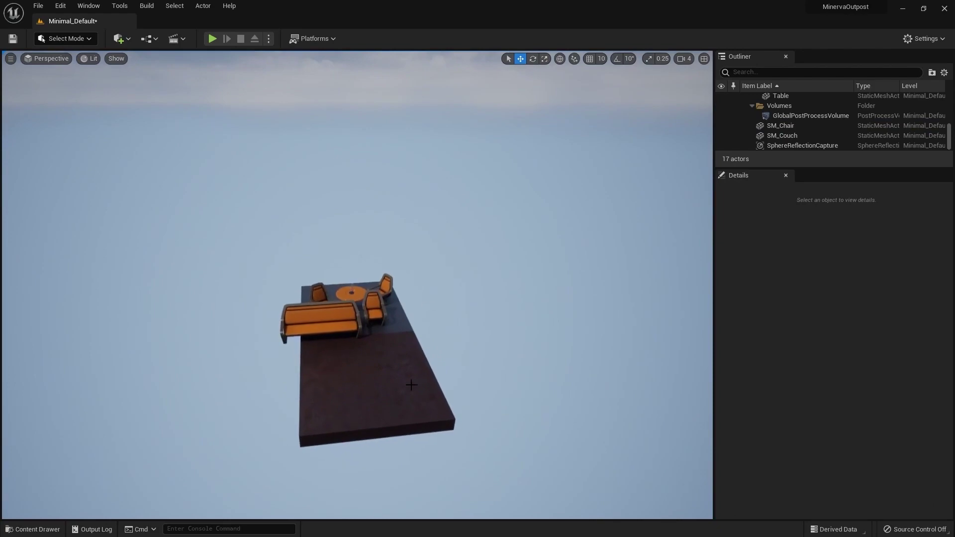
- Place MASS_Ground_S_10_BP from AncientContent/Geometry/MASS onto the floor beside the couch
key("ctrl+space")
left_click(89, 372)
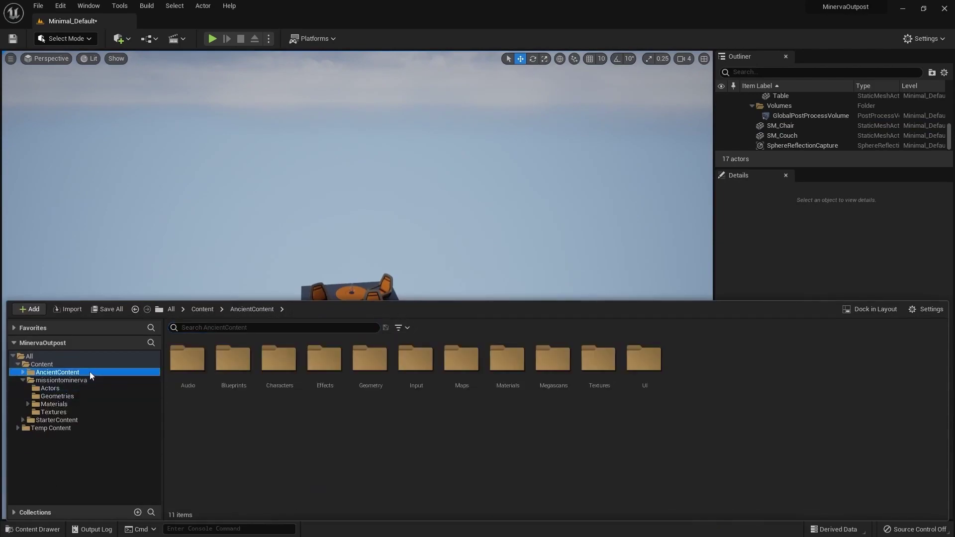
double_click(382, 372)
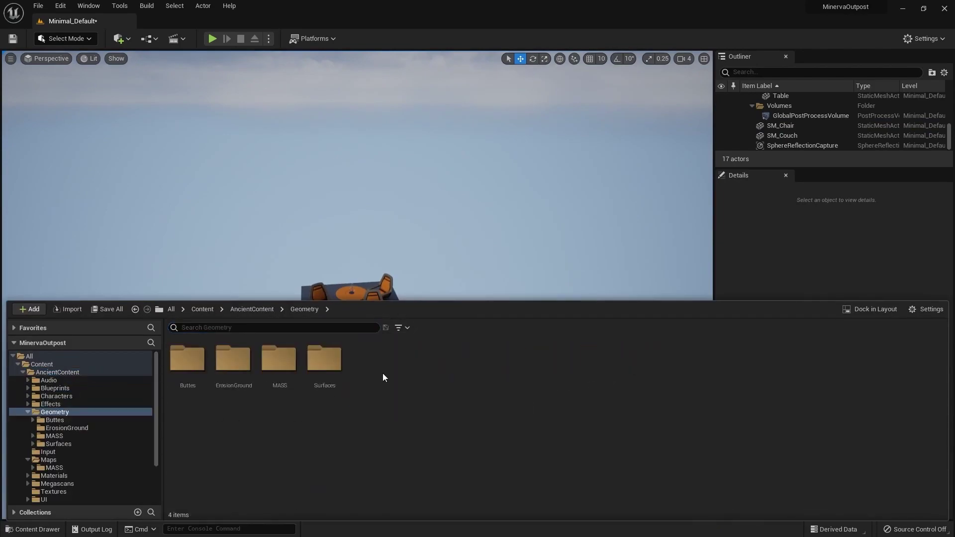
double_click(279, 381)
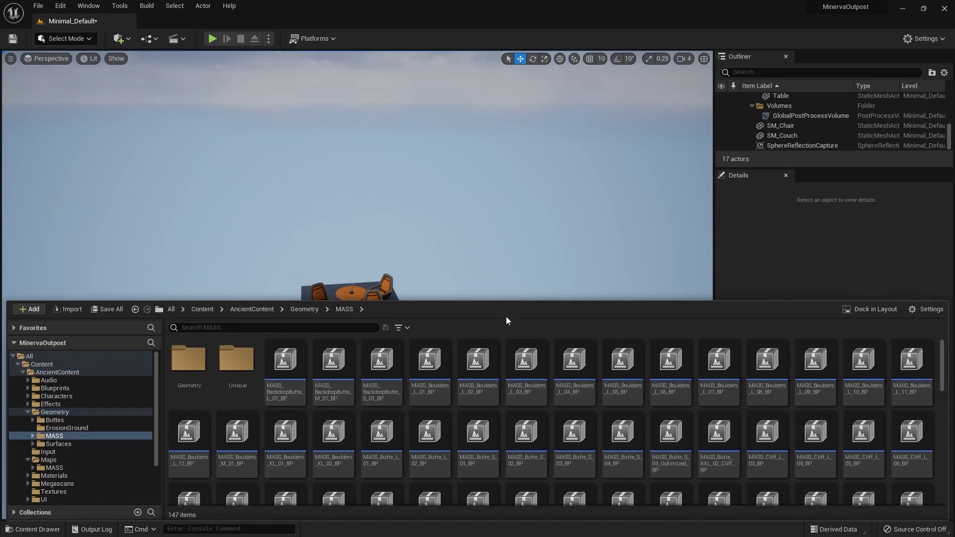
scroll(491, 398, "down", 5)
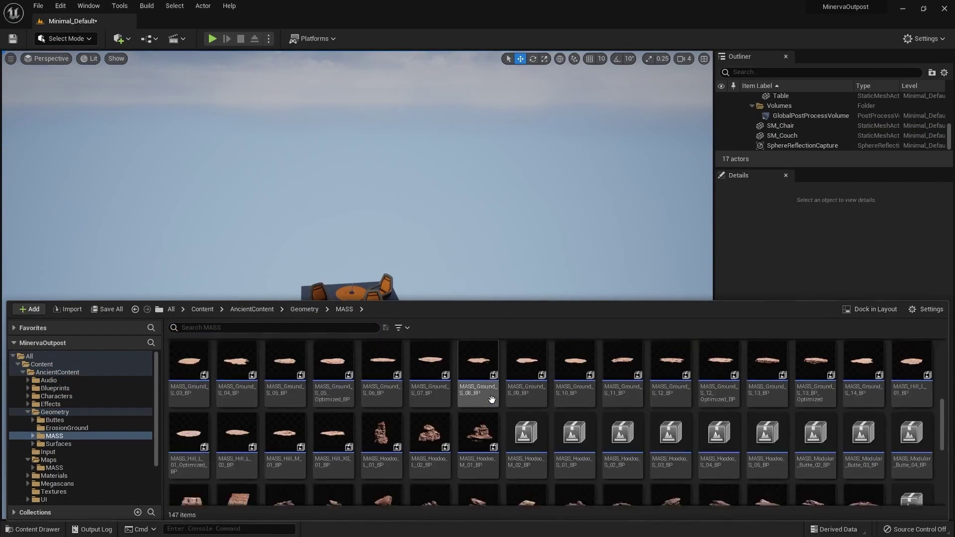
scroll(491, 399, "down", 5)
left_click_drag(576, 445, 345, 286)
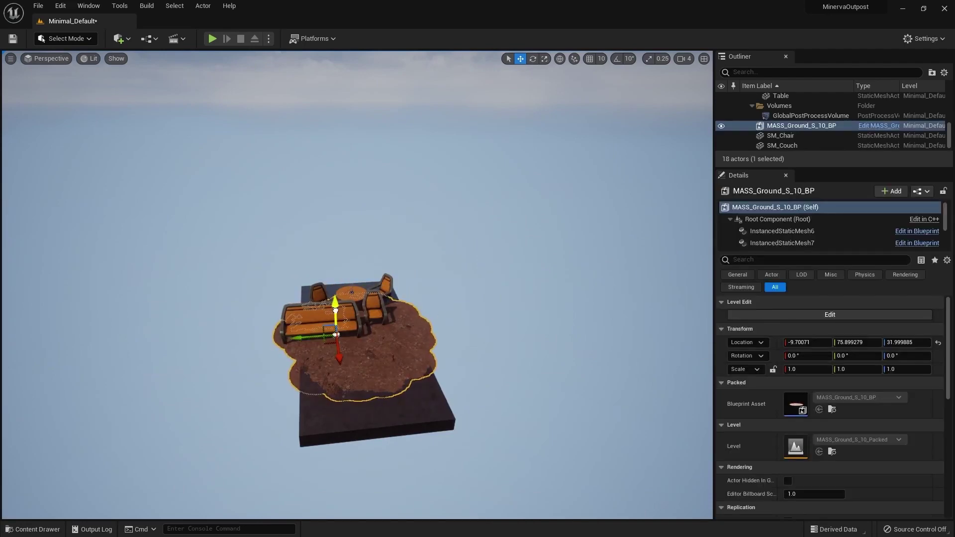
- Place MASS_Cliff_L_16_Optimized_BP in the level, frame it in the viewport, and delete it
key("ctrl+space")
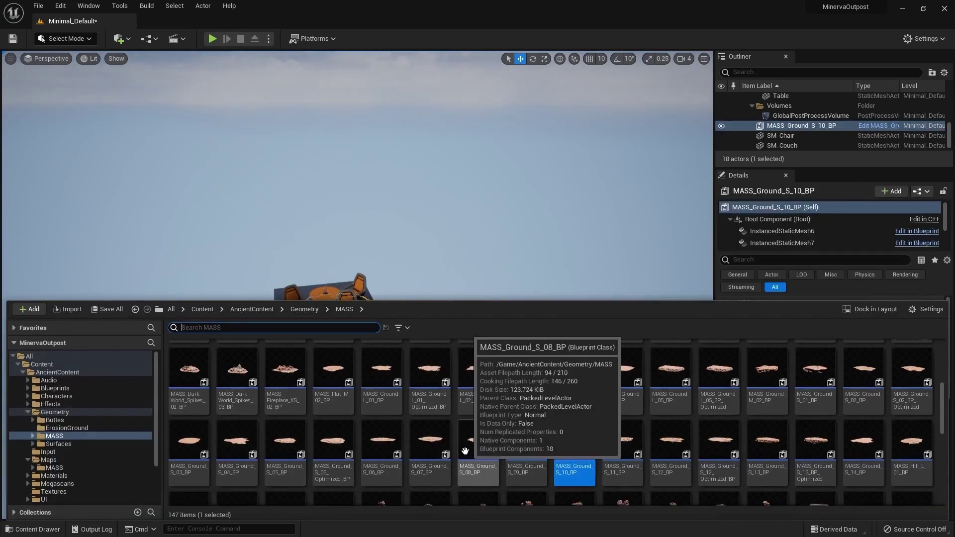
scroll(465, 450, "down", 2)
scroll(448, 448, "up", 3)
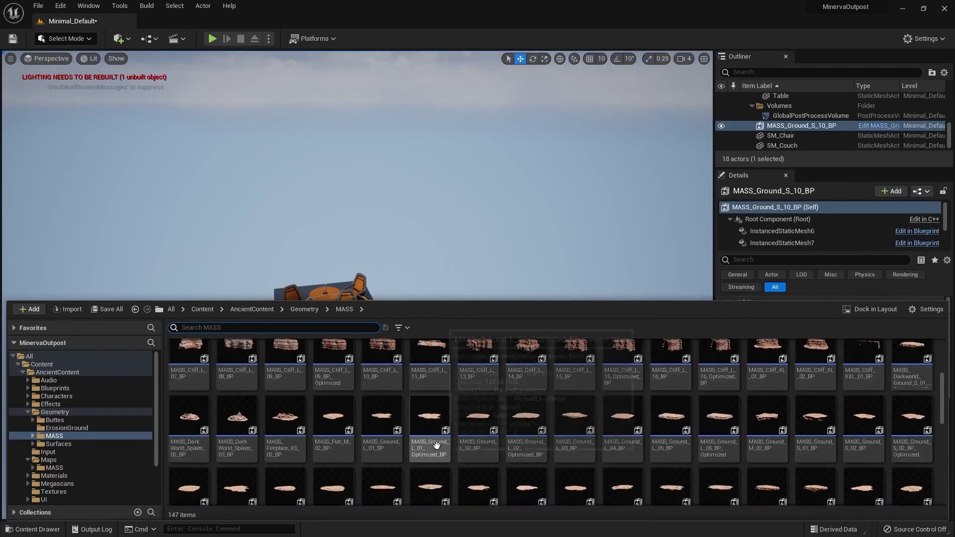
scroll(436, 445, "up", 1)
left_click_drag(719, 409, 503, 222)
key("f")
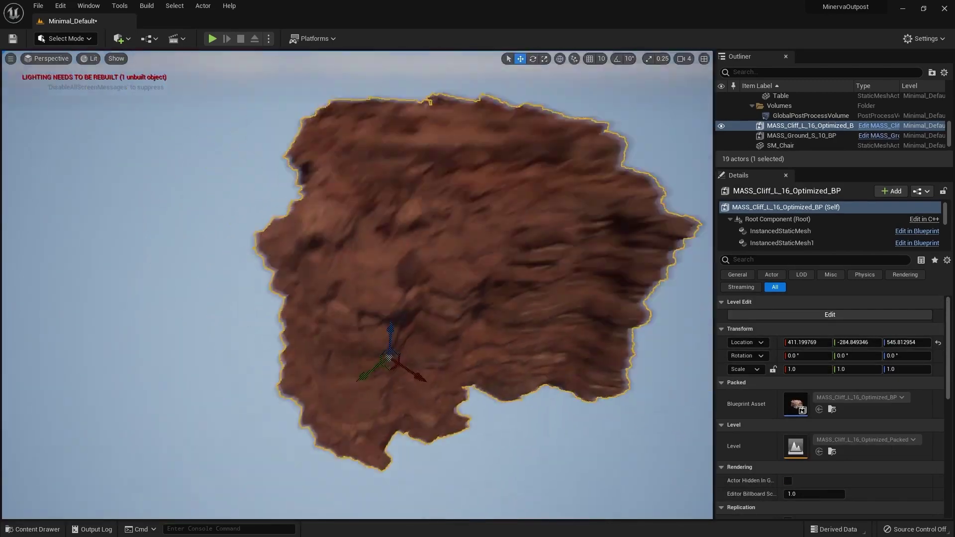
key("Delete")
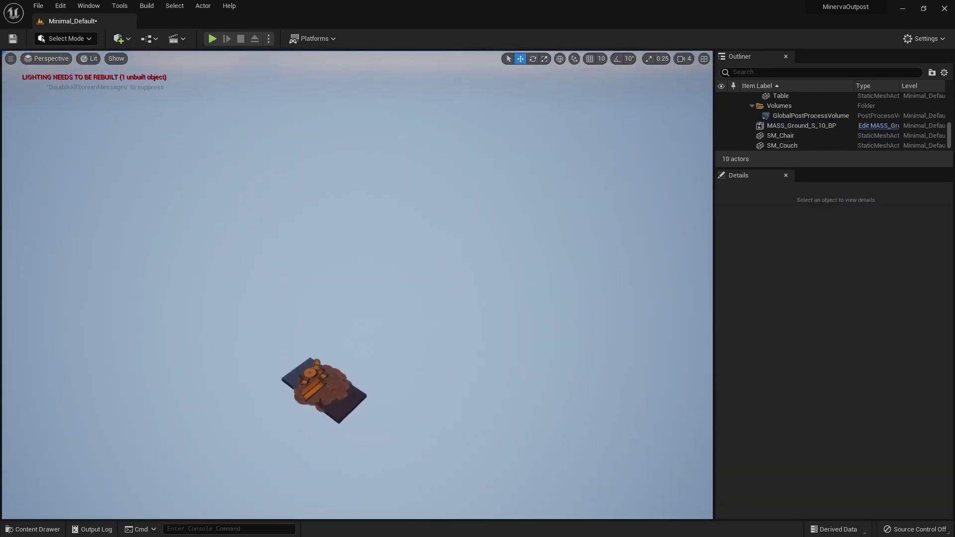
- Delete the MASS_Ground_S_10_BP ground piece from the floor and return the view to the furniture
left_click_drag(454, 269, 350, 423, "alt")
left_click(337, 364)
key("Delete")
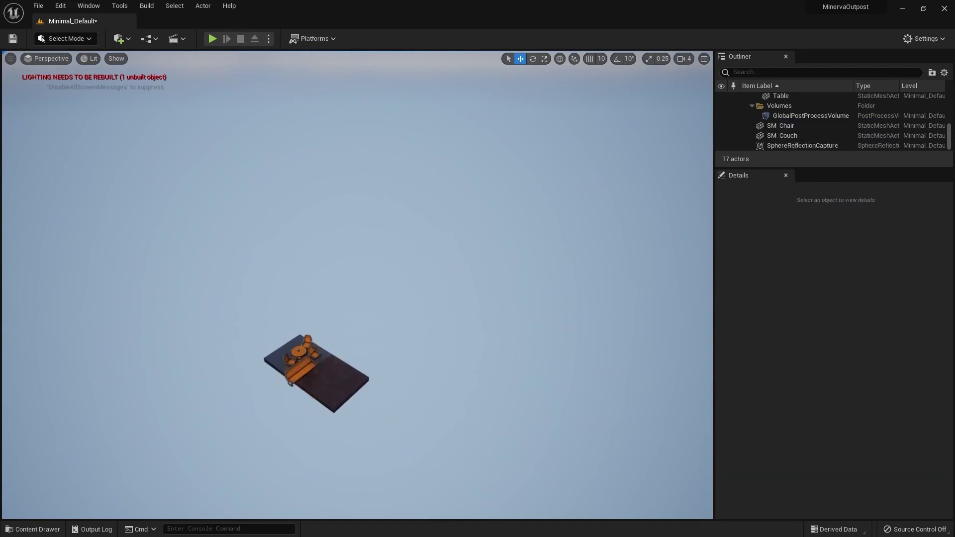
key("d")
key("w")
right_click_drag(337, 365, 266, 340)
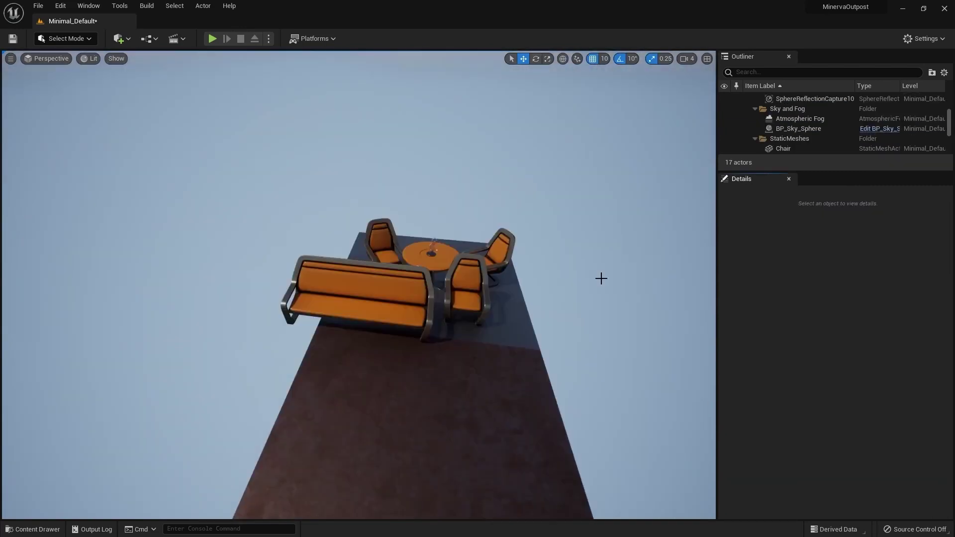
- Place KB3D_MTM_VehicleRover_A from the missiontominerva Actors folder beside the furniture and frame it in the viewport
key("ctrl+space")
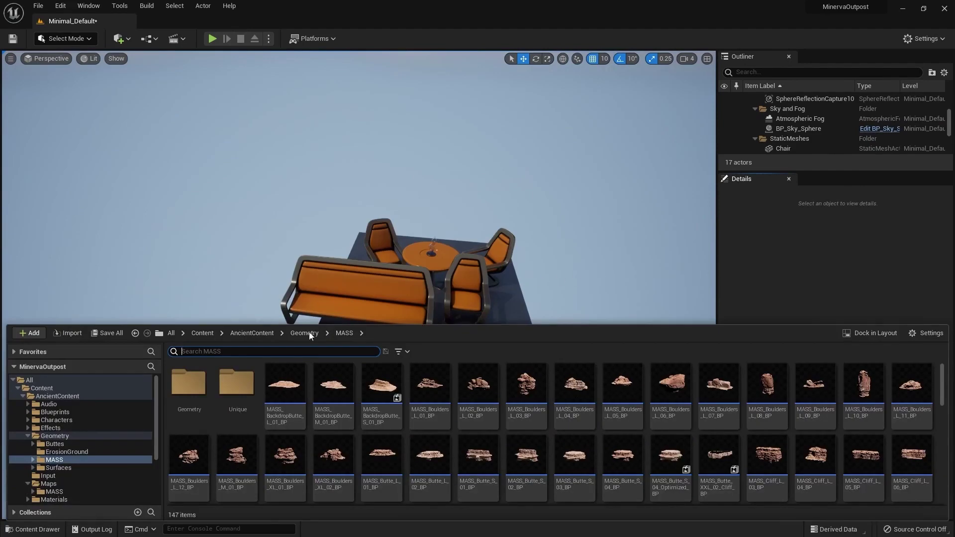
left_click(47, 389)
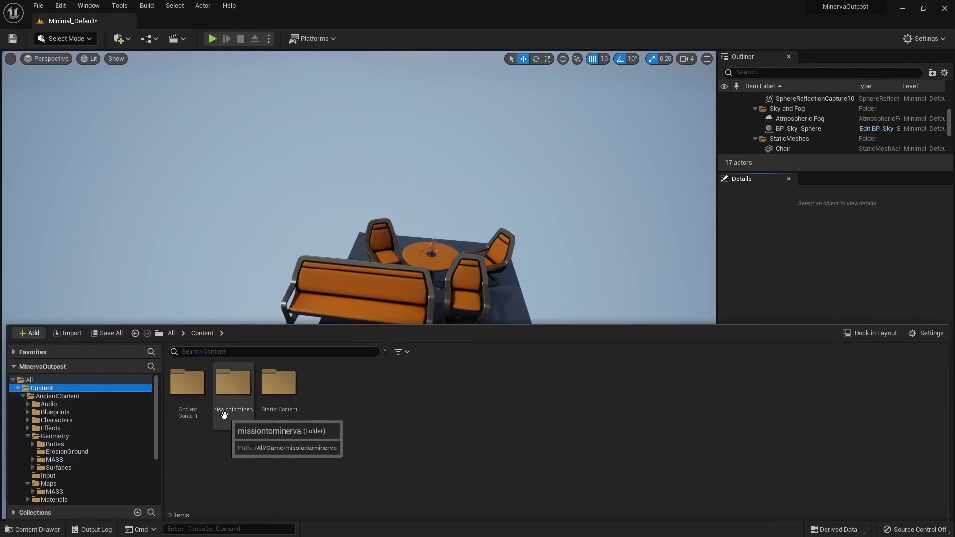
double_click(231, 387)
double_click(187, 411)
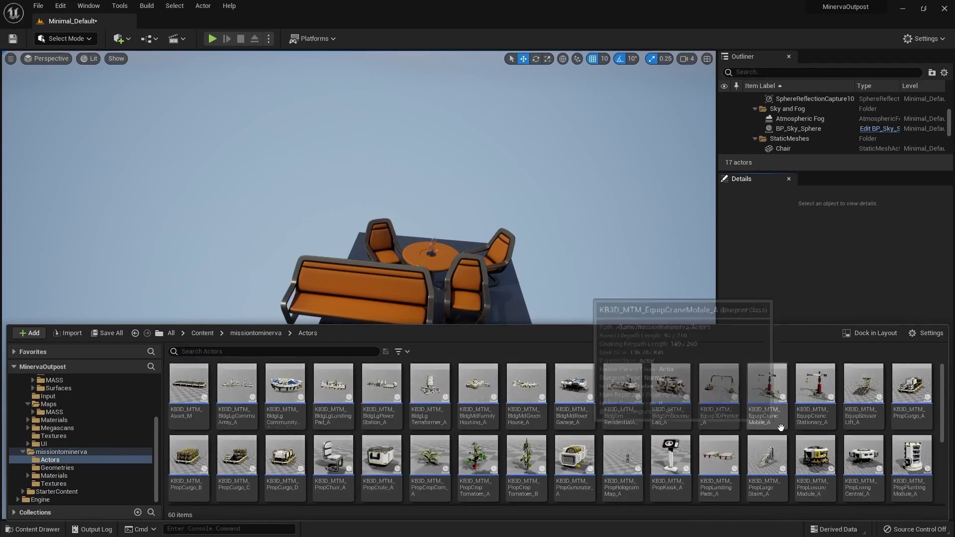
scroll(776, 428, "down", 5)
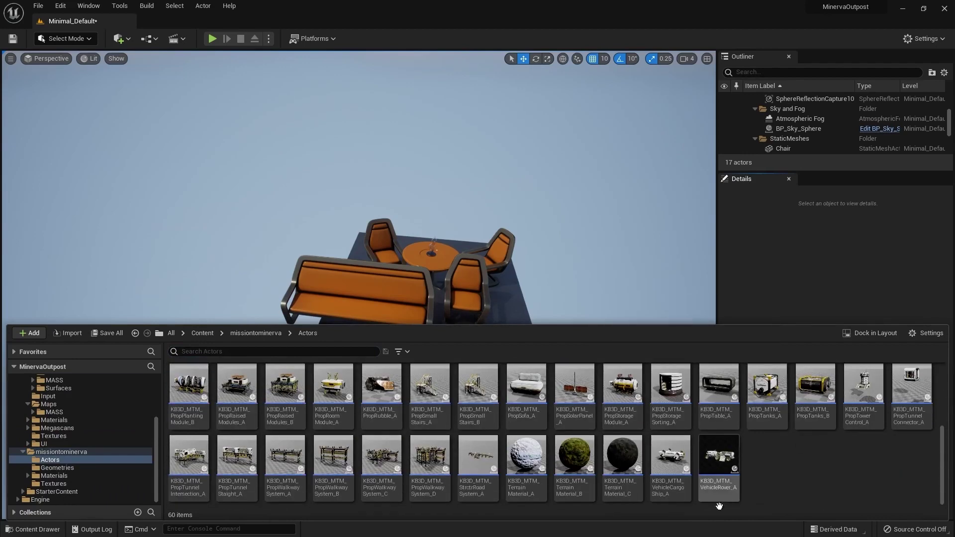
mouse_move(718, 485)
left_click_drag(717, 485, 624, 288)
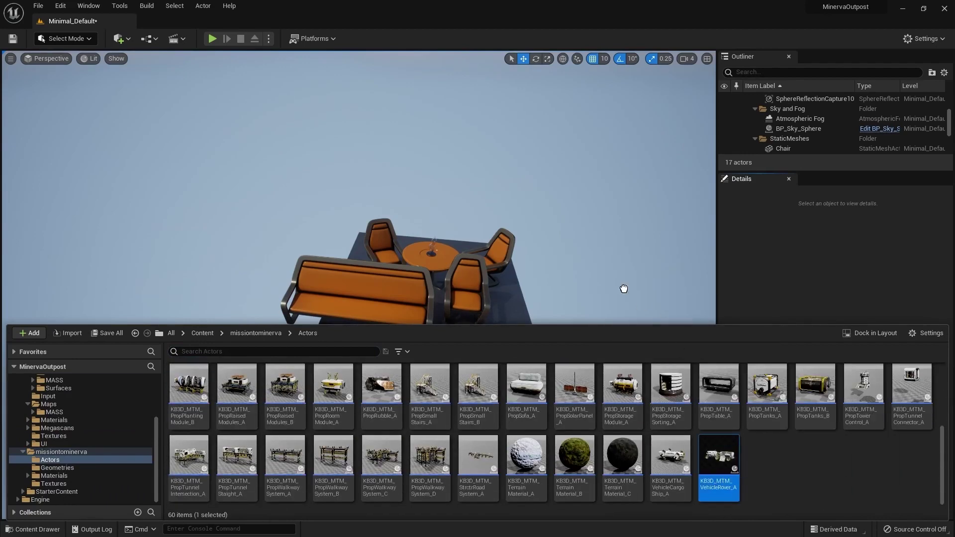
left_click_drag(486, 294, 443, 337)
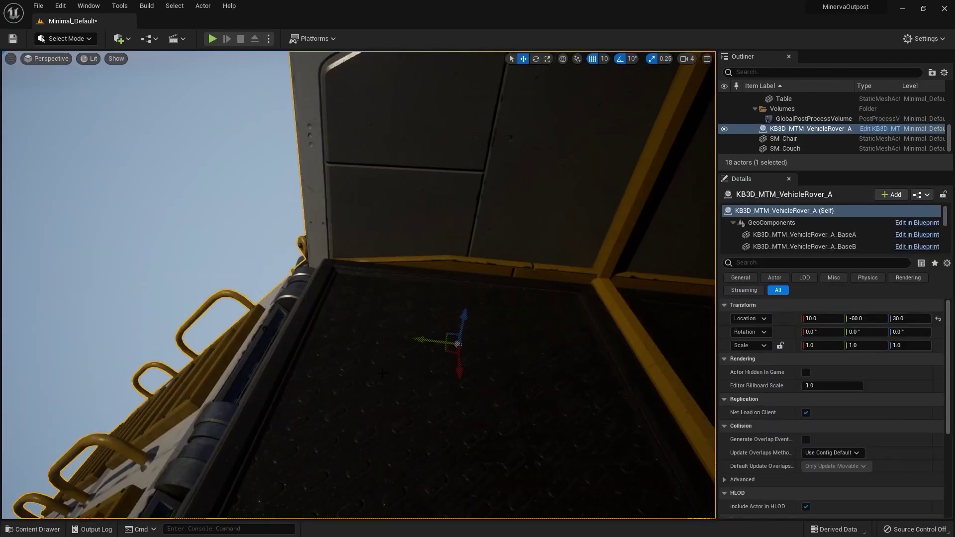
key("f")
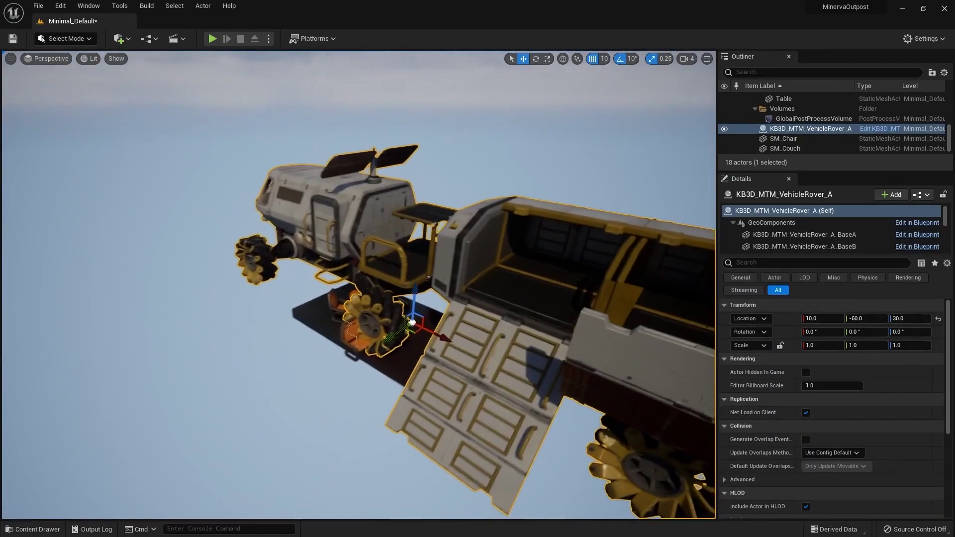
scroll(420, 334, "down", 1)
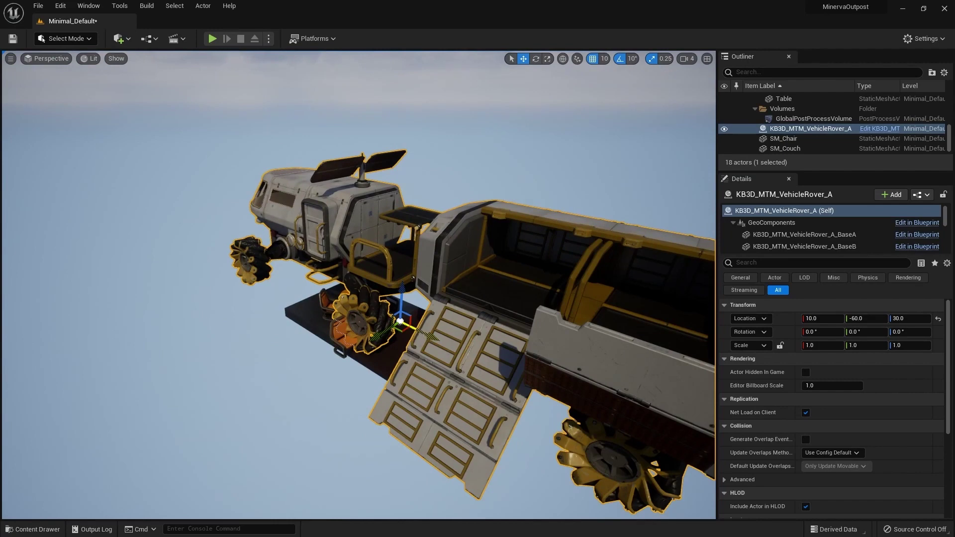
- Move the rover along its X and Y axes in 10-unit grid increments to X 370, Y 70
left_click_drag(422, 334, 505, 388)
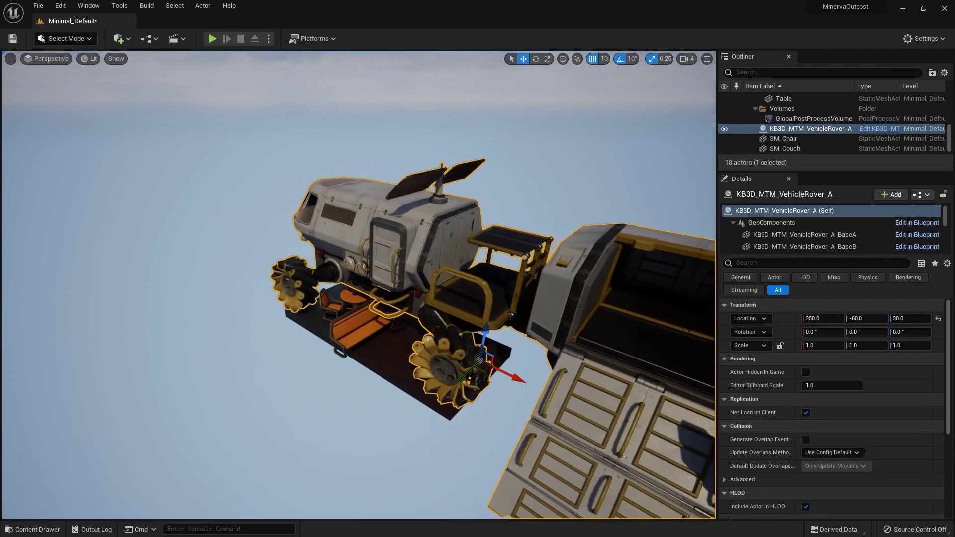
left_click_drag(479, 358, 441, 371)
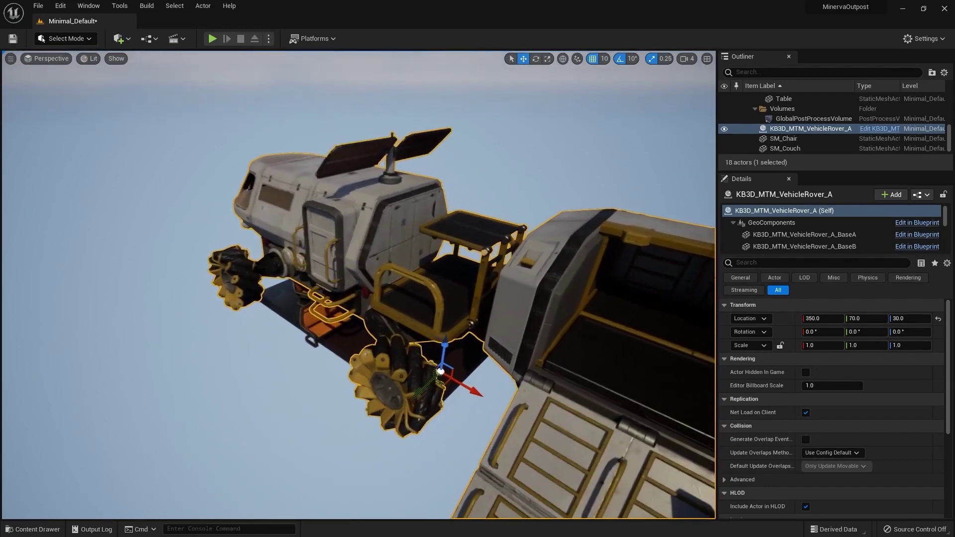
right_click_drag(459, 413, 435, 424)
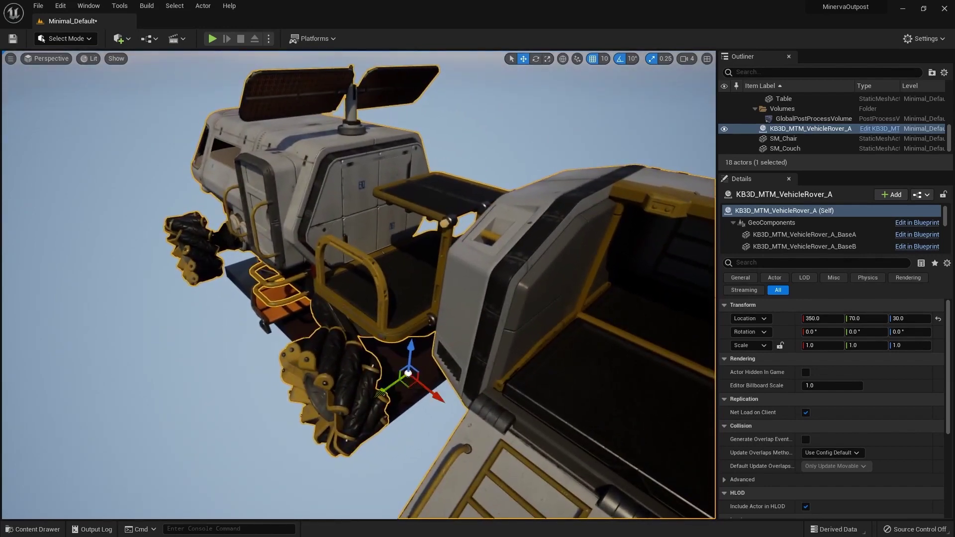
left_click_drag(408, 387, 452, 390)
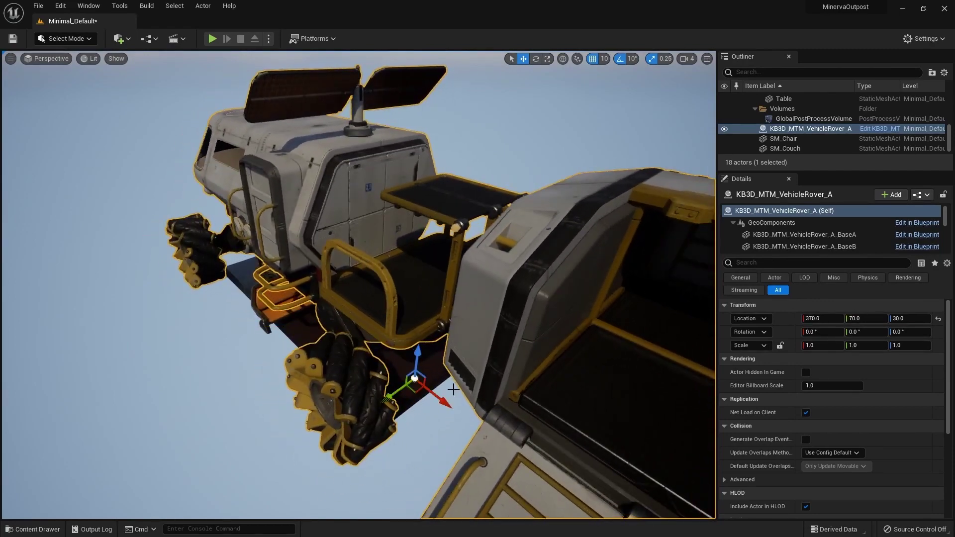
right_click_drag(419, 402, 405, 393)
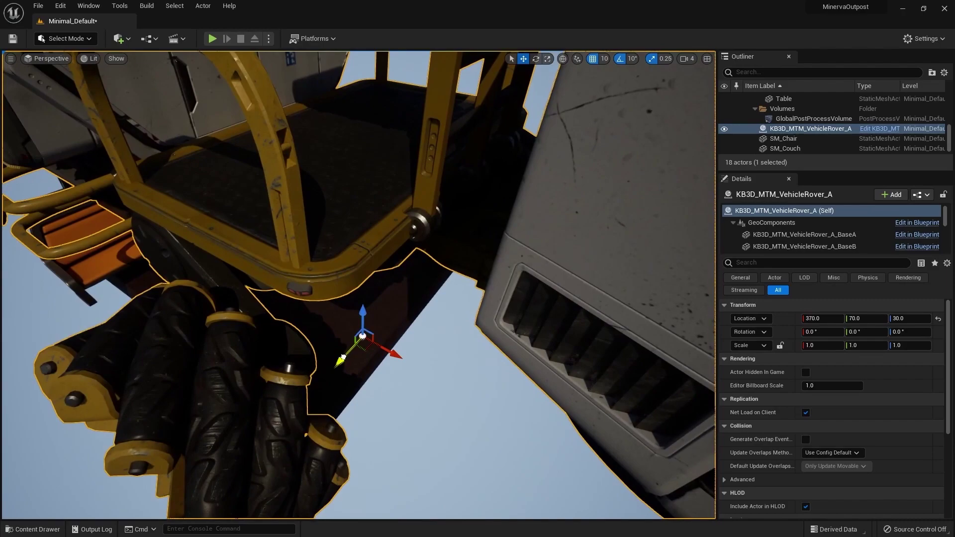
- Nudge the rover to Y 80, and with grid snapping off move it freely to about X 467, Y 67
left_click_drag(343, 358, 363, 354)
scroll(363, 354, "down", 6)
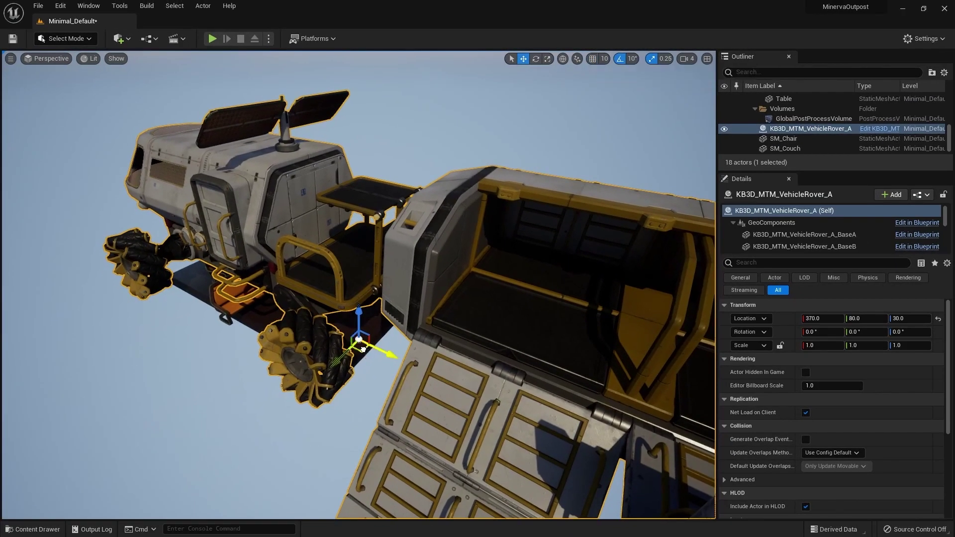
left_click_drag(363, 348, 390, 370, "shift")
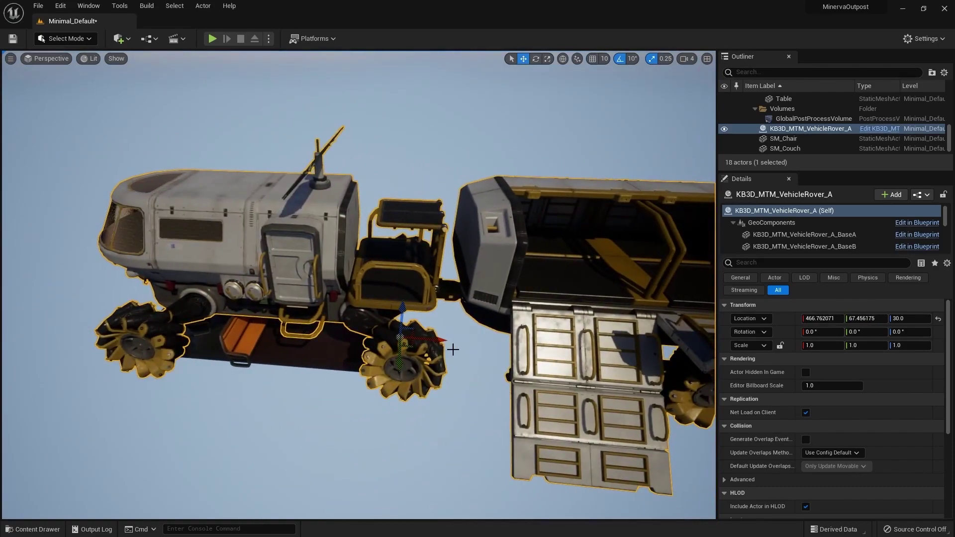
- Rotate the rover about its vertical axis to -20° with snapping, and on to about -28.9° with rotation snapping disabled
left_click(537, 62)
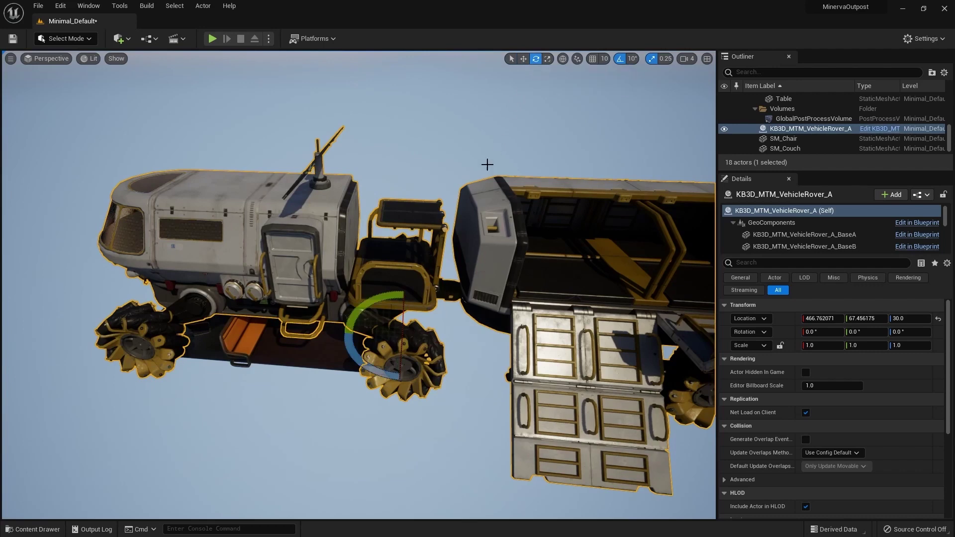
left_click_drag(396, 365, 377, 374)
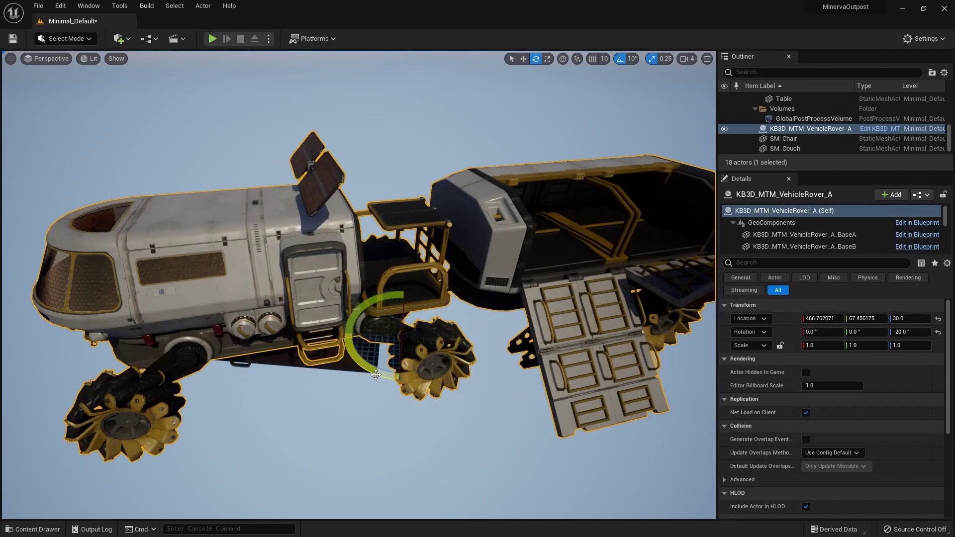
left_click(620, 63)
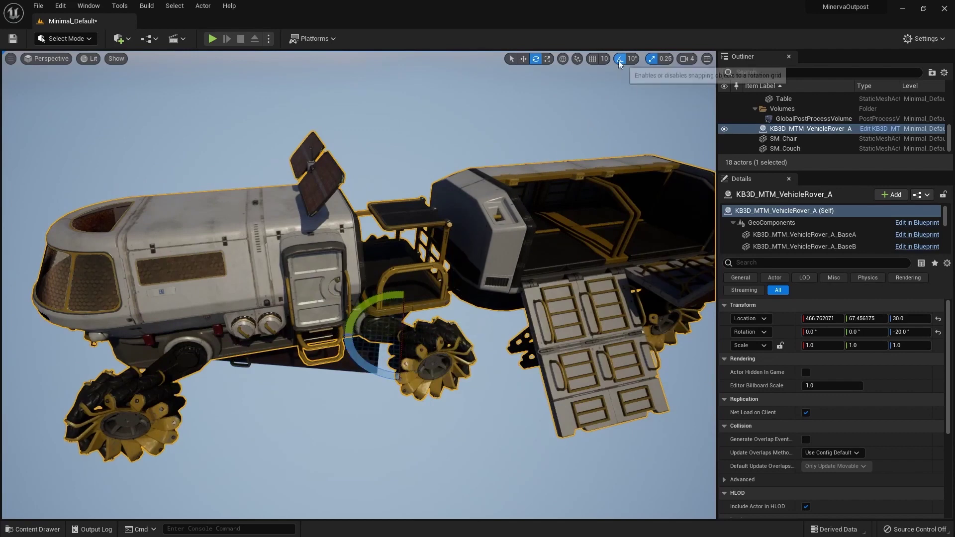
left_click_drag(356, 386, 368, 369)
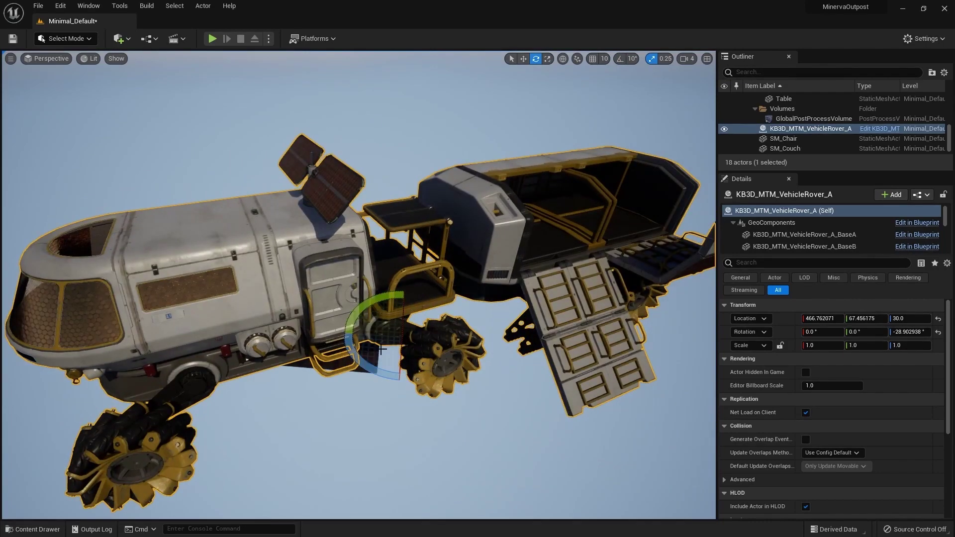
- Scale the rover uniformly to 0.75 with snapping, and down to about 0.17 with scale snapping disabled
left_click(549, 60)
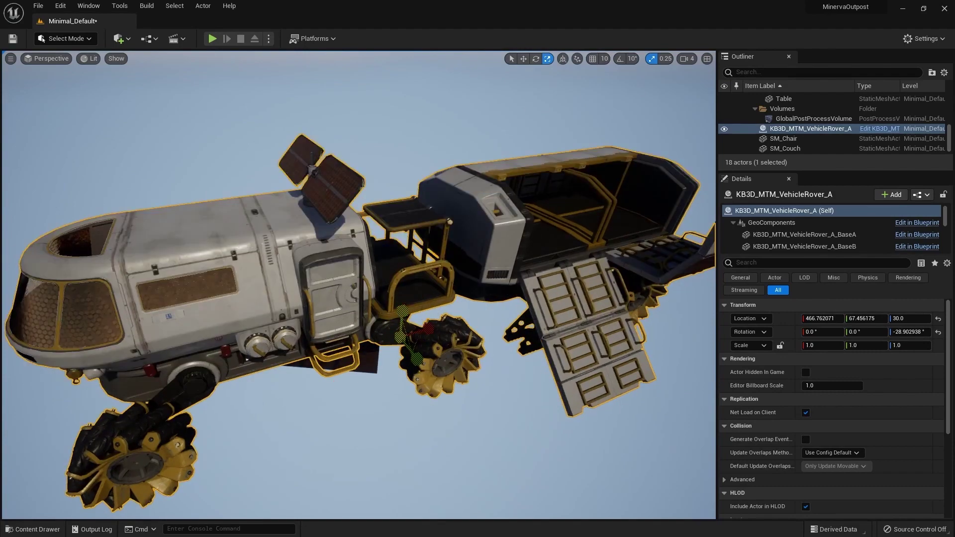
right_click_drag(442, 302, 419, 360)
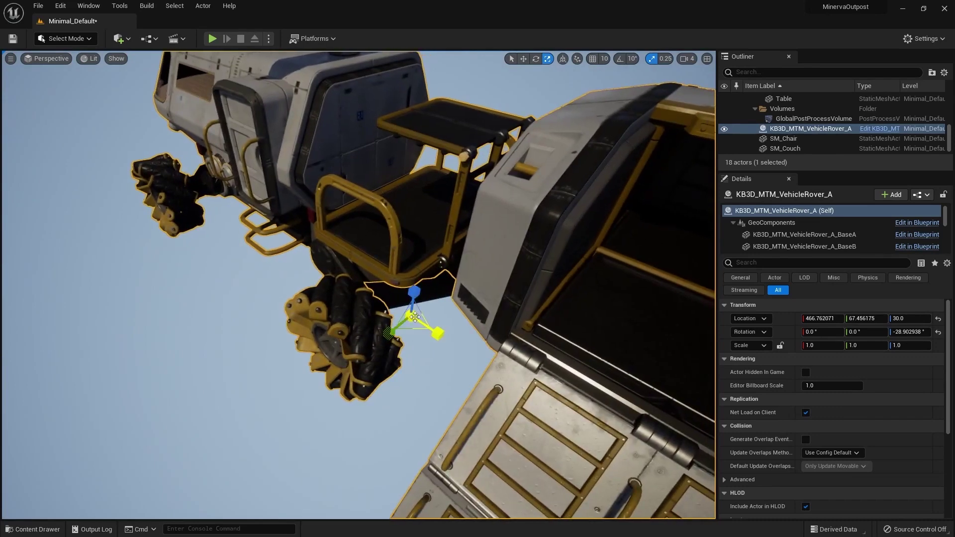
left_click_drag(411, 316, 401, 329)
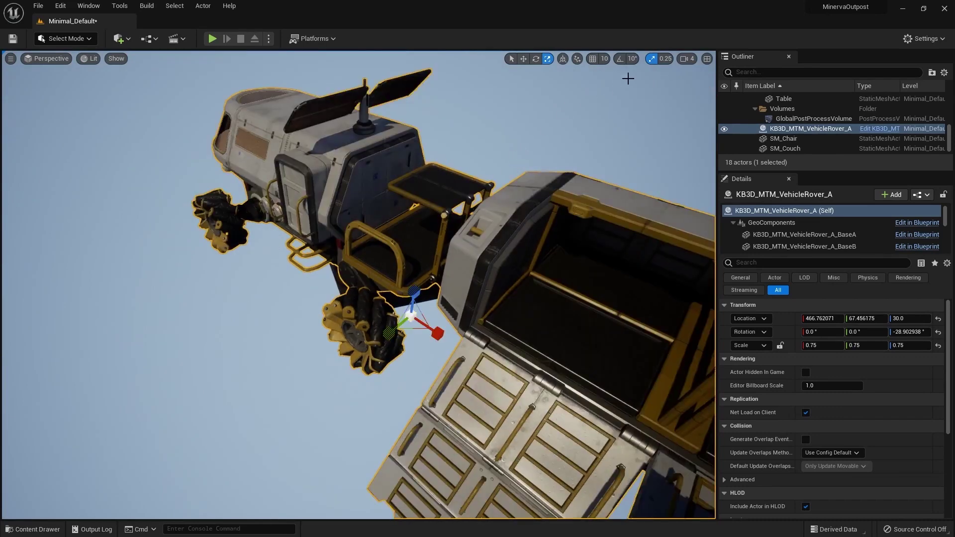
left_click(653, 59)
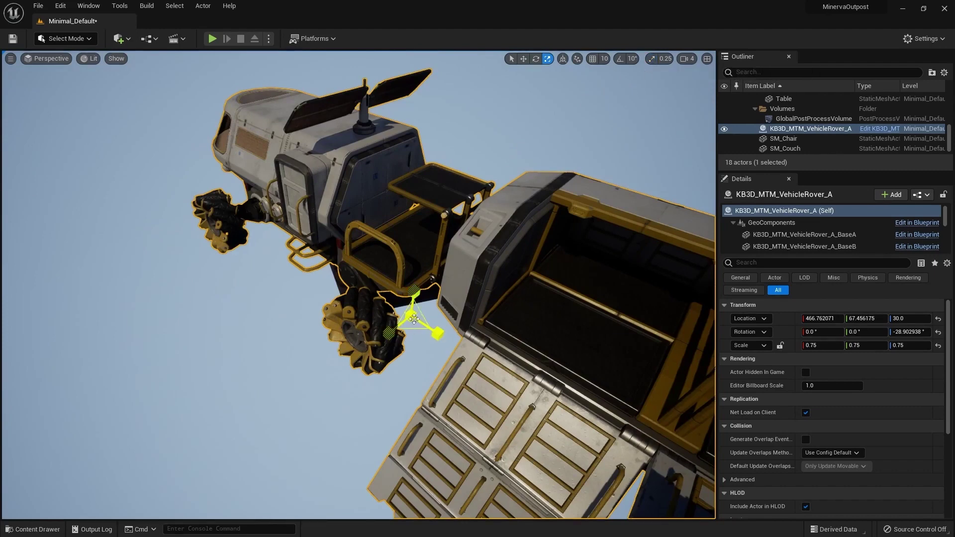
left_click_drag(414, 316, 376, 316)
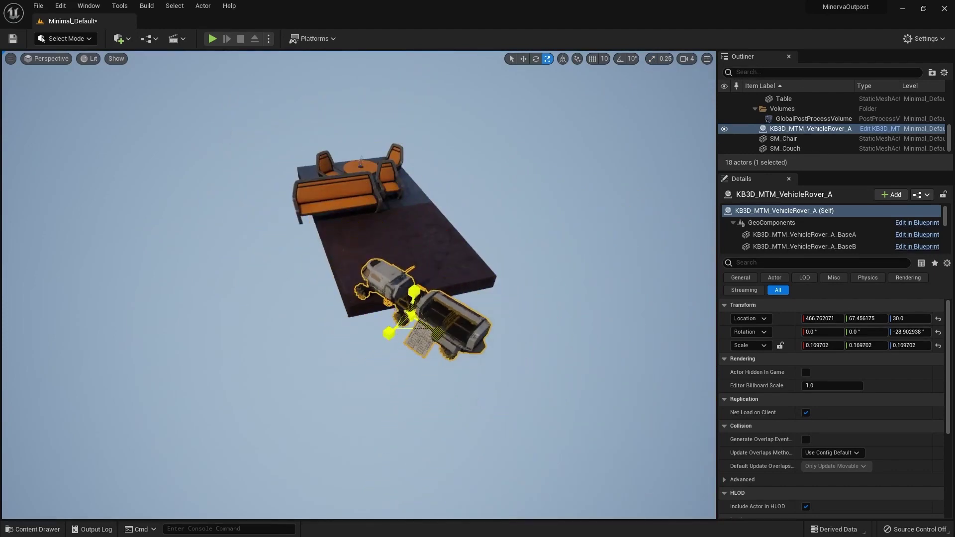
- Move the shrunken rover onto the floor slab in front of the couch
key("w")
right_click_drag(375, 317, 455, 326)
key("r")
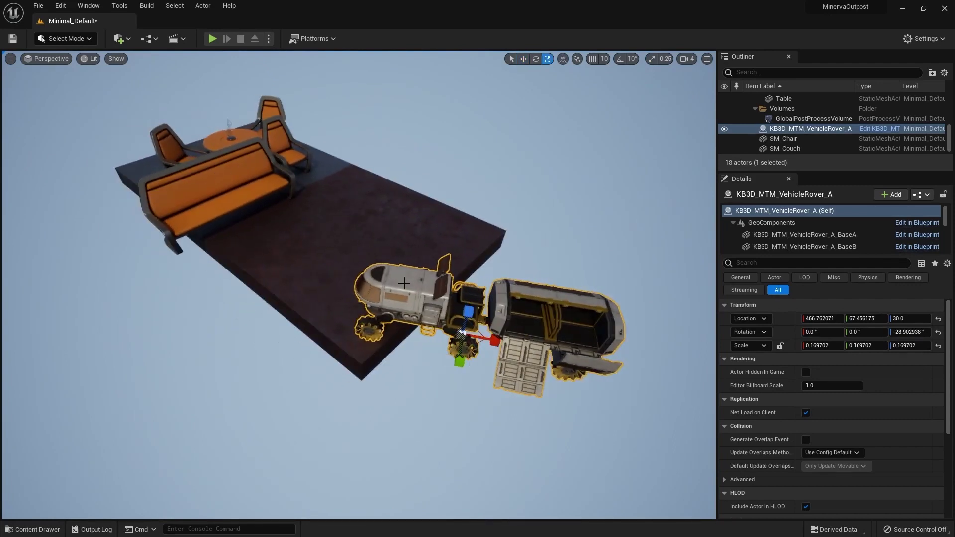
key("w")
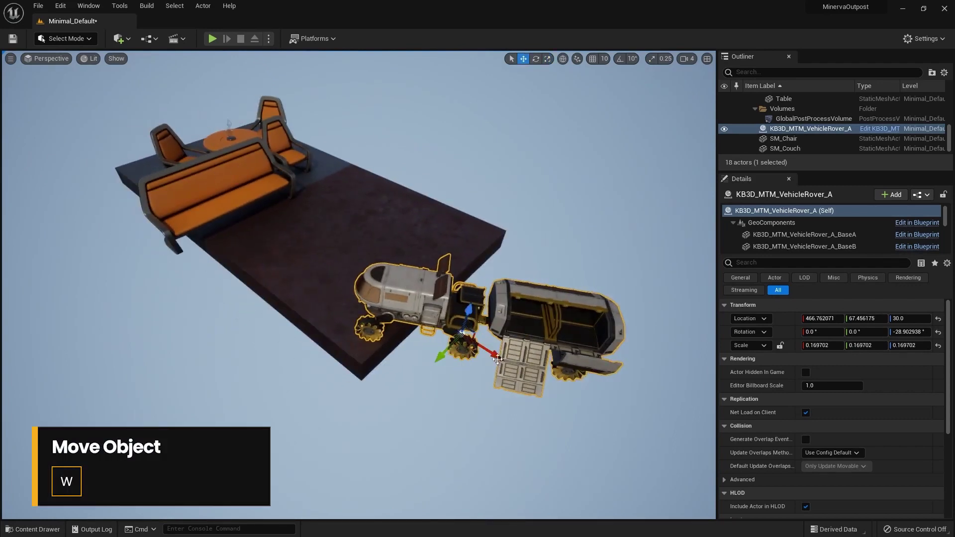
left_click_drag(465, 347, 377, 285)
- Tilt the rover slightly to about 1.5° and -2.7°, and reduce its Z scale to about 0.167
key("e")
key("r")
left_click_drag(377, 239, 440, 244)
key("e")
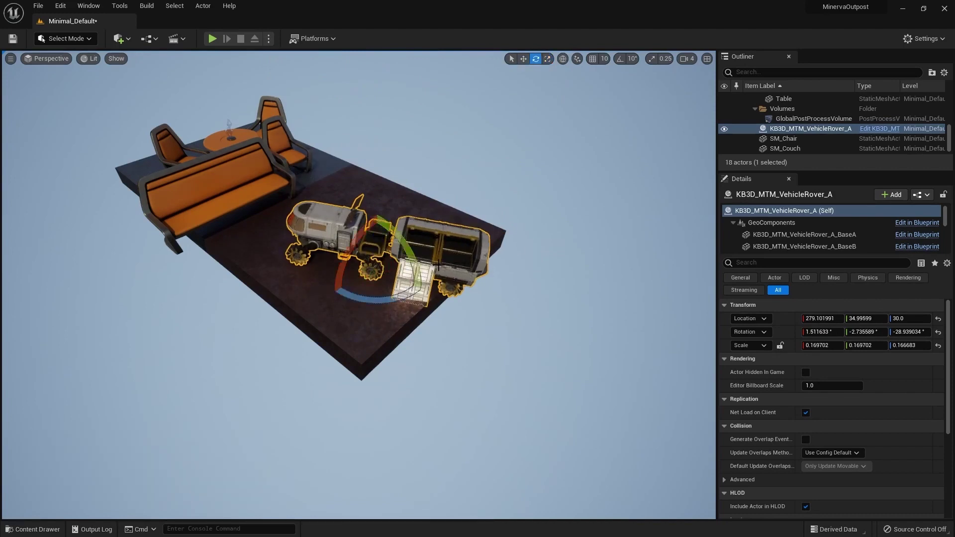
key("r")
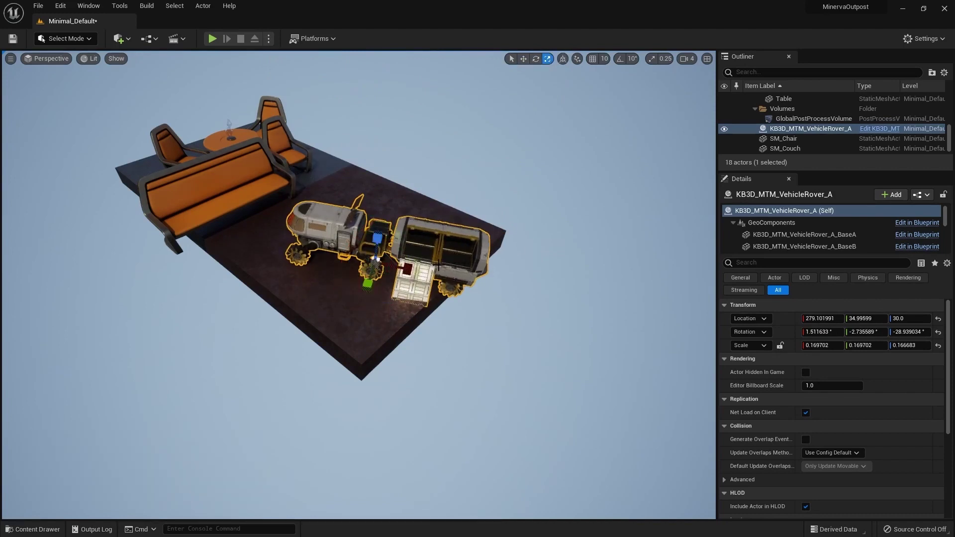
key("e")
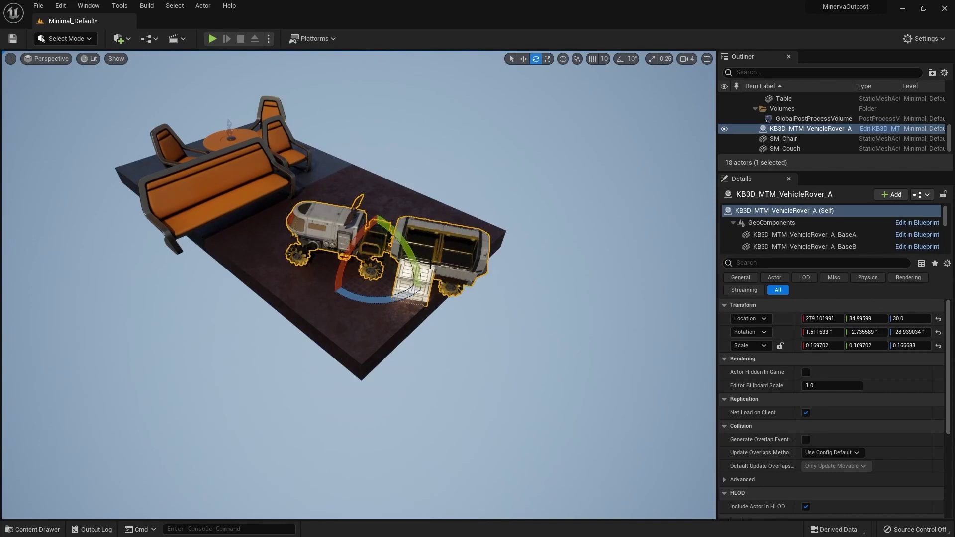
- Slide the rover along its local X axis to about X 260, Y 46
key("w")
left_click_drag(376, 272, 365, 270)
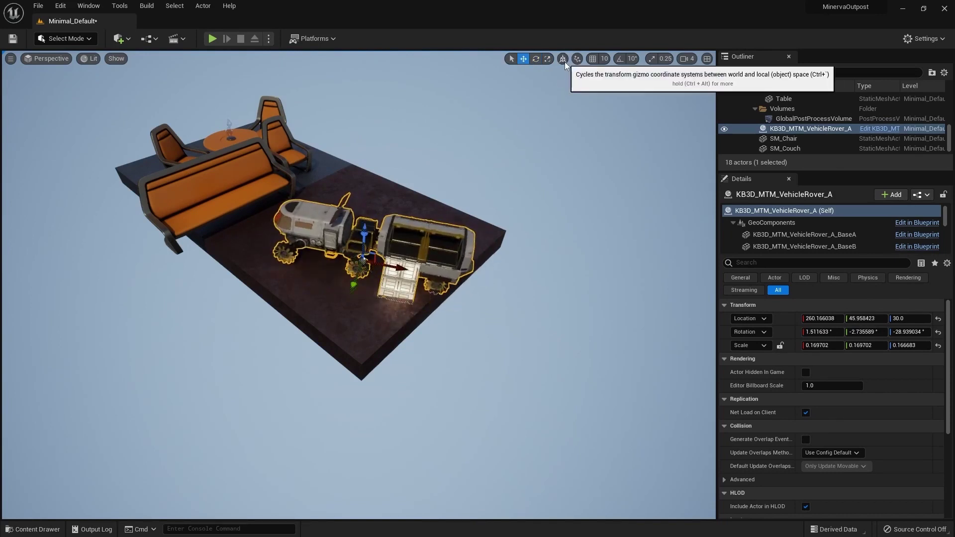
right_click_drag(463, 282, 386, 280)
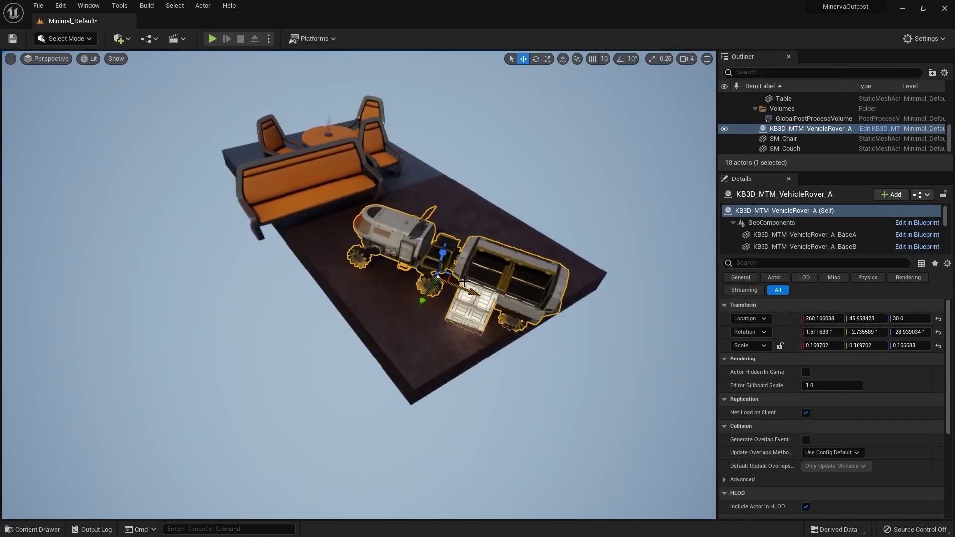
- Reposition and turn the rover to about -36.8°, and move it in world space along Y to about 43
left_click_drag(463, 282, 468, 296)
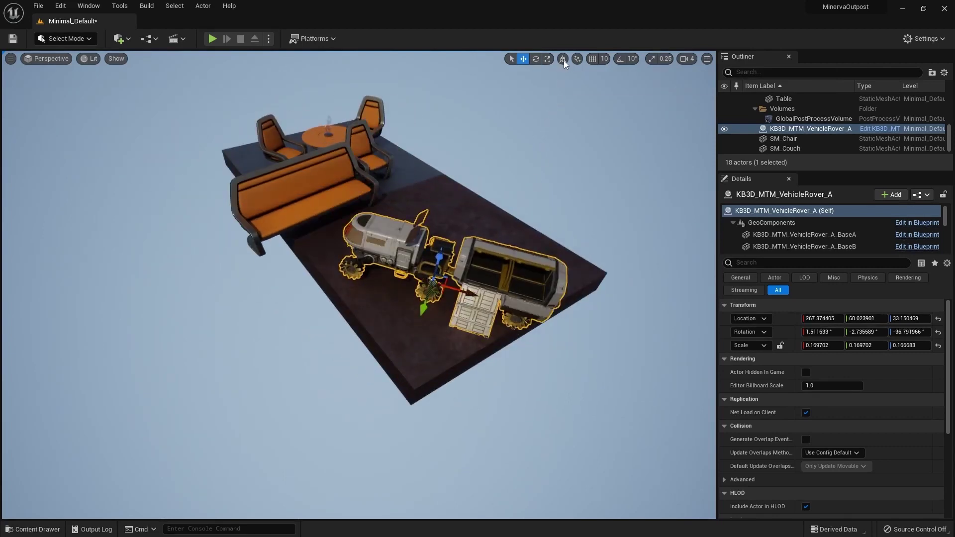
left_click(562, 59)
left_click_drag(412, 293, 425, 369)
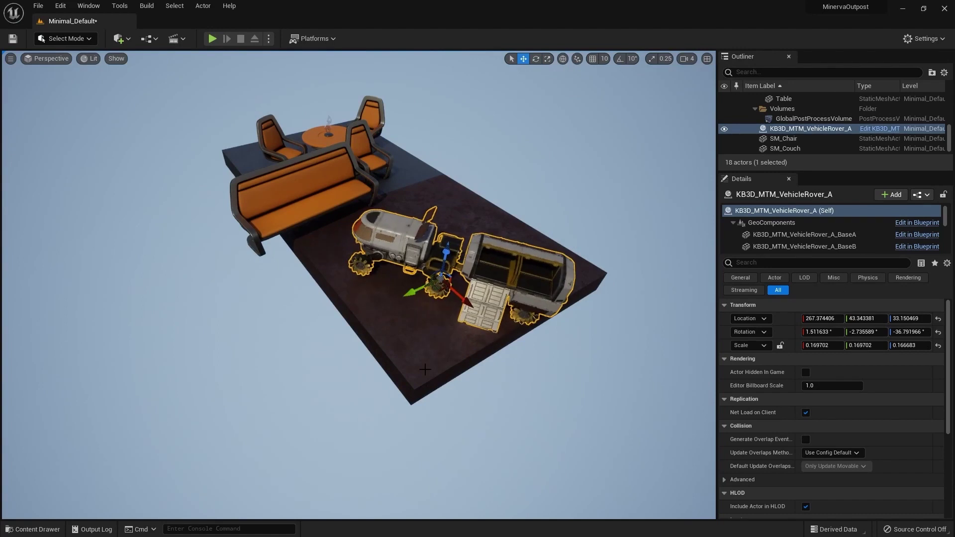
- Add SM_Couch and SM_Chair to the rover selection and move all three together along the world Y axis
left_click(348, 187, "ctrl")
left_click(370, 151, "ctrl")
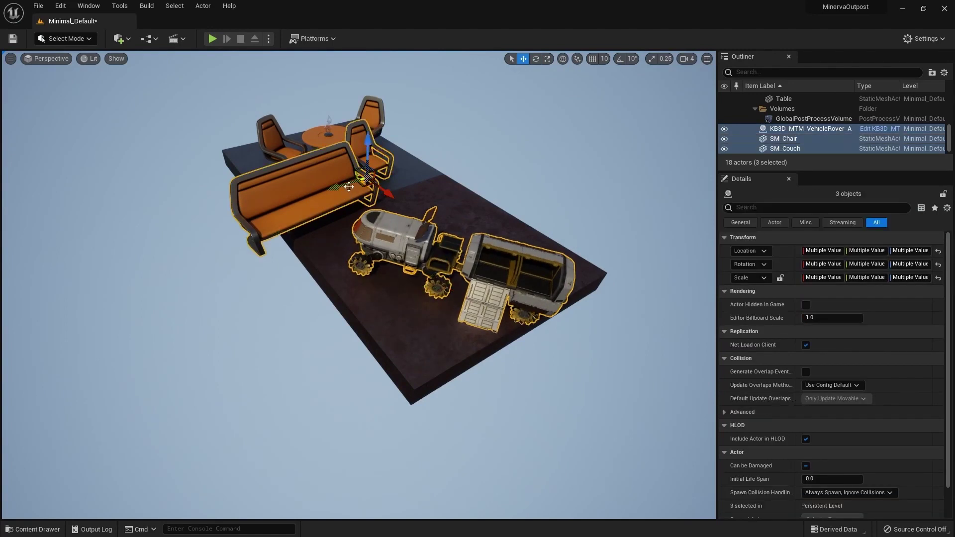
mouse_move(338, 187)
left_mouse_down()
mouse_move(248, 215)
mouse_move(352, 182)
left_mouse_up()
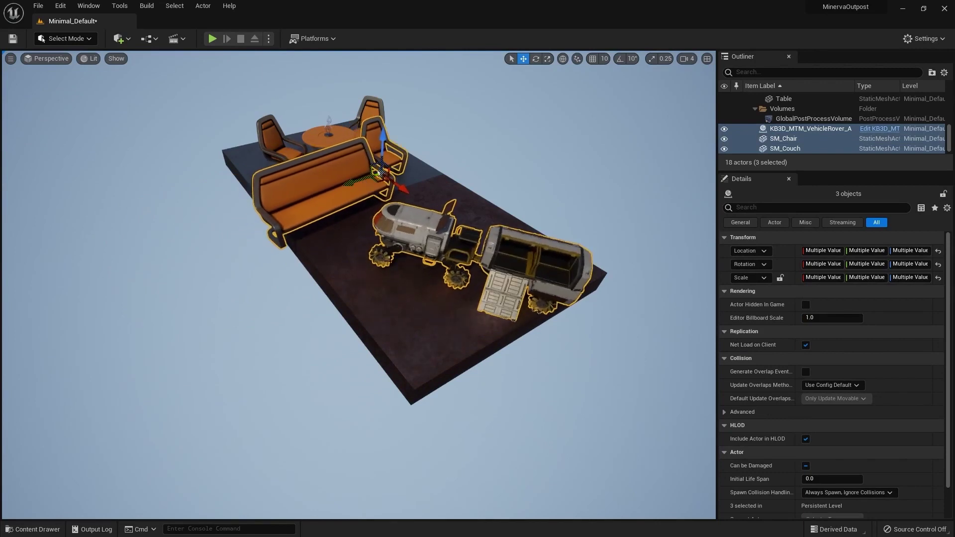
- Select only the KB3D_MTM_VehicleRover_A rover and delete it from the level
left_click(421, 231)
key("Delete")
right_click_drag(420, 232, 426, 160)
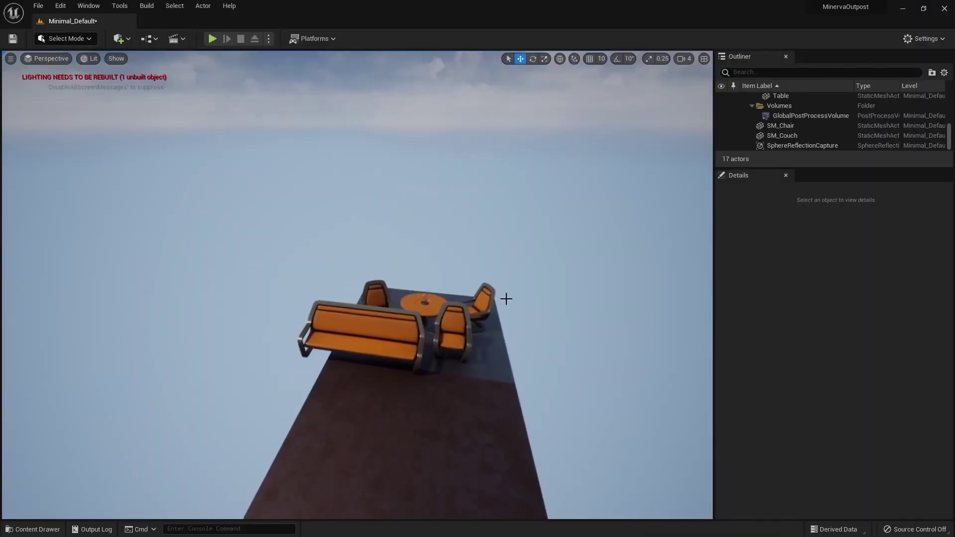
right_click_drag(506, 298, 402, 293)
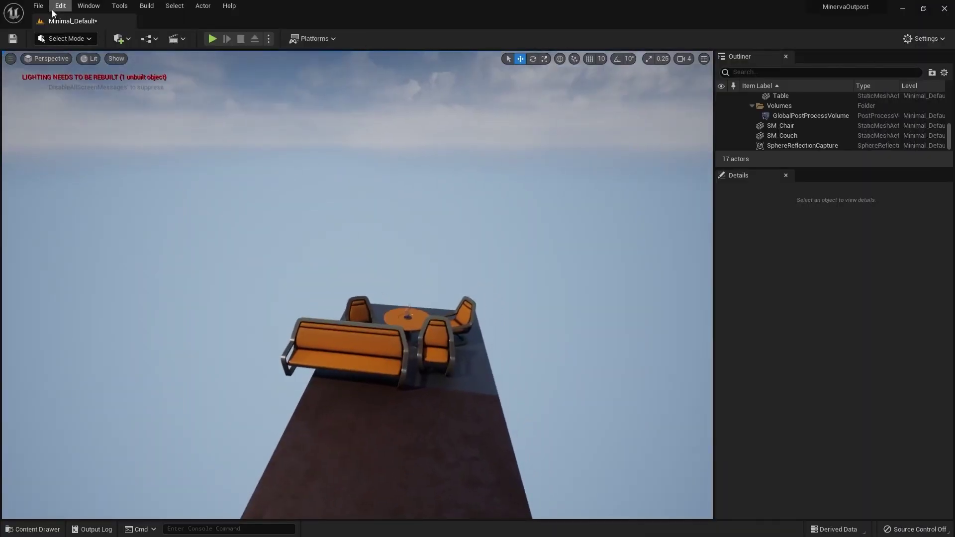
- Create a new level from the Basic template
left_click(39, 6)
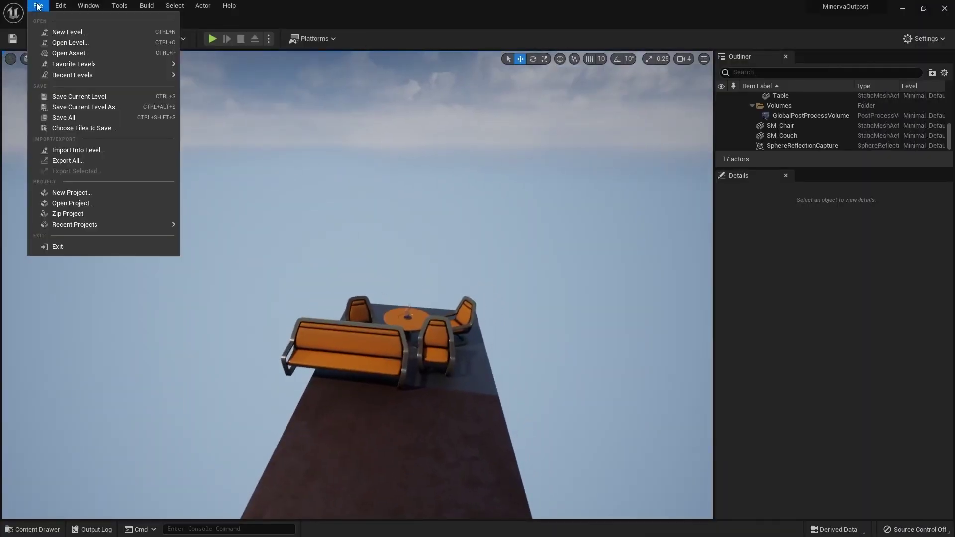
left_click(63, 31)
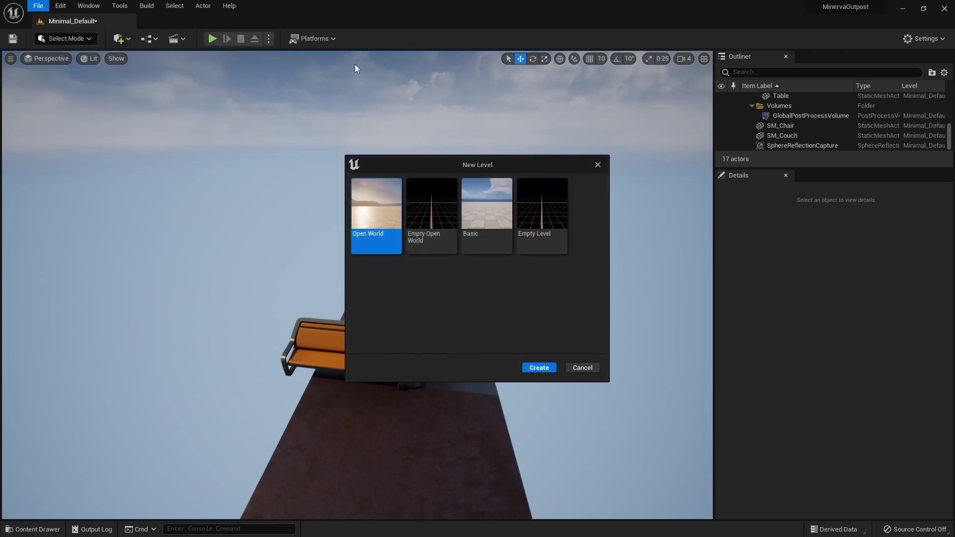
left_click(492, 244)
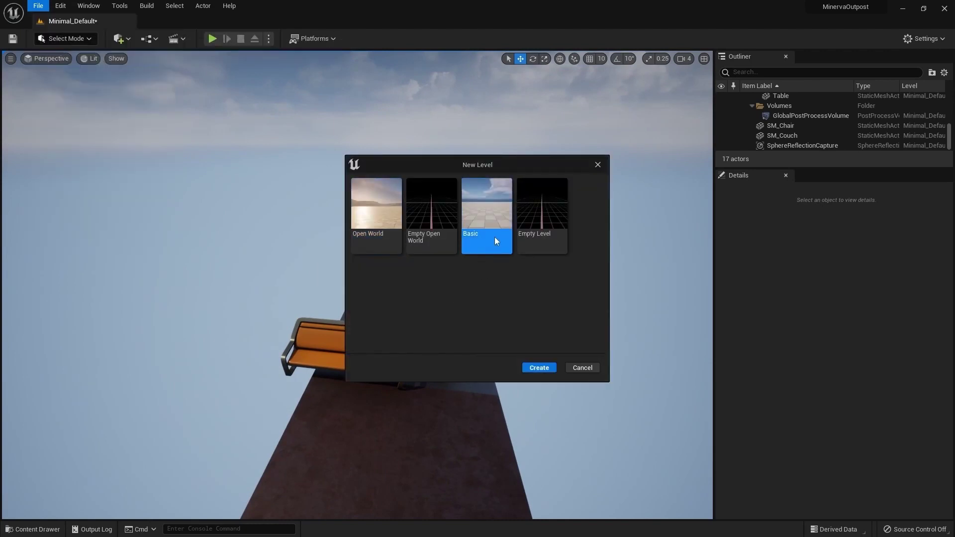
left_click(539, 368)
- Inspect the DirectionalLight and SkyLight actors supplied with the new level
scroll(374, 269, "down", 10)
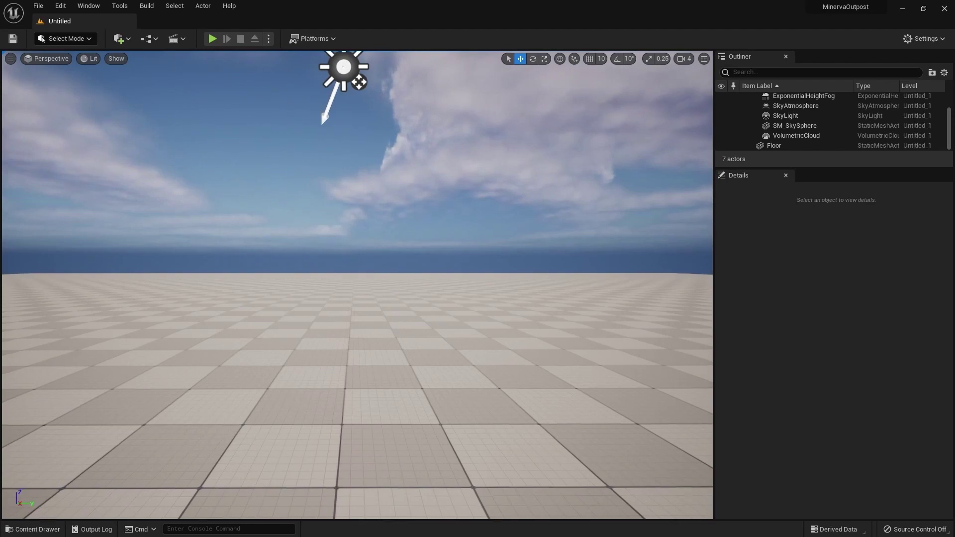
mouse_move(374, 270)
right_mouse_down()
mouse_move(354, 276)
mouse_move(362, 280)
mouse_move(376, 254)
right_mouse_up()
left_click(376, 253)
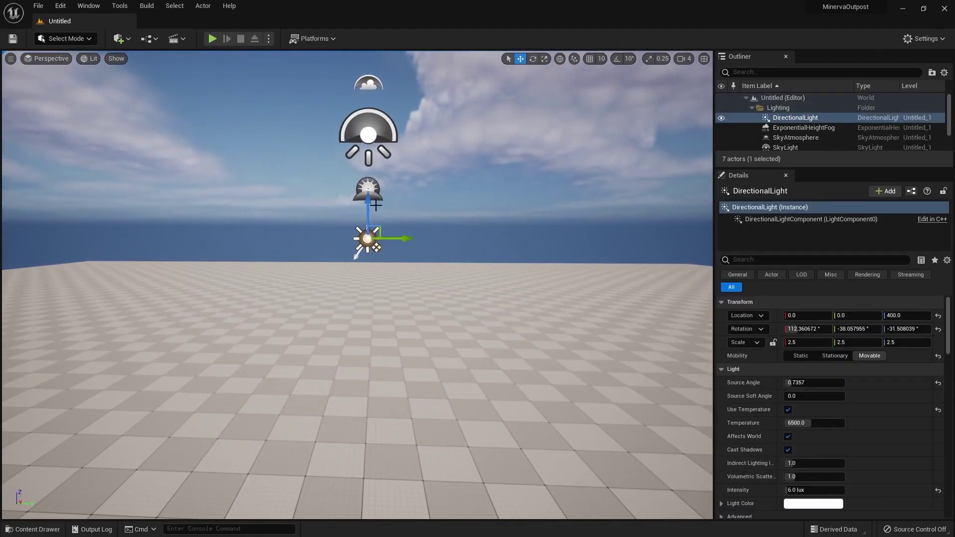
left_click(368, 133)
scroll(367, 263, "down", 5)
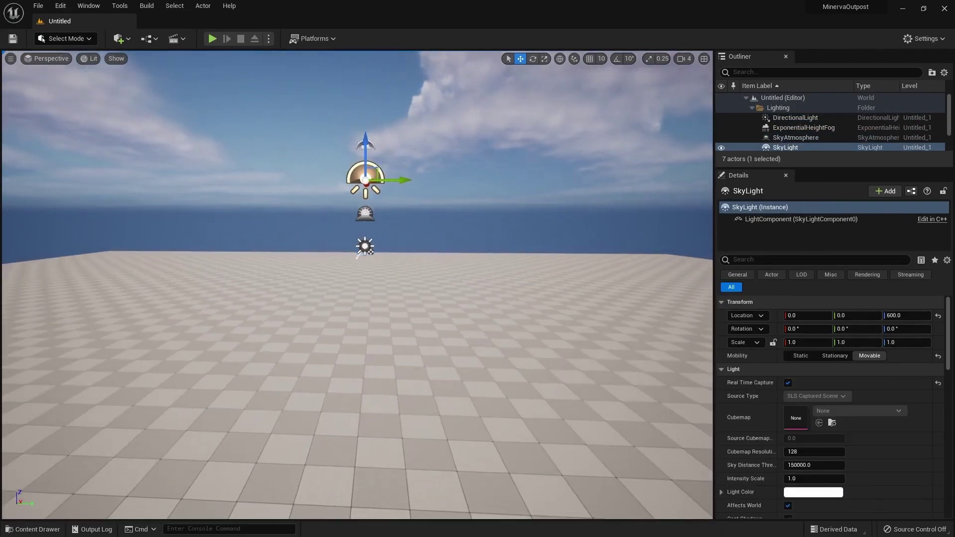
right_click_drag(376, 254, 358, 260)
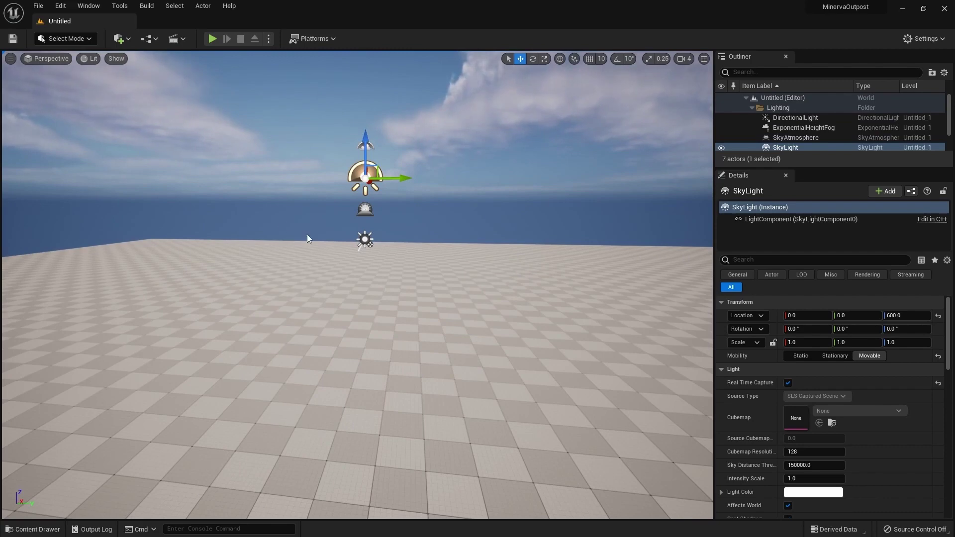
- Save the level as MinervaOutpost in a new folder named Maps under Content
key("ctrl+s")
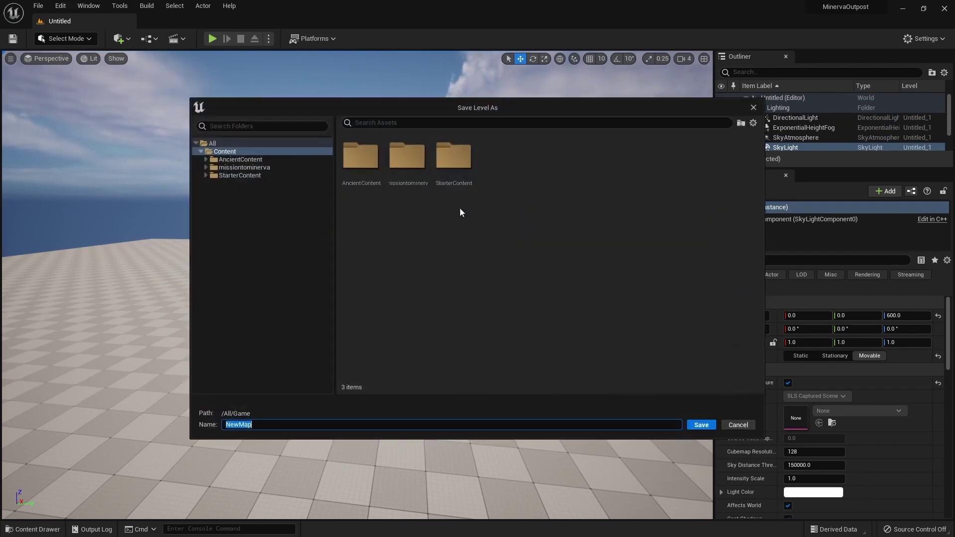
right_click(219, 154)
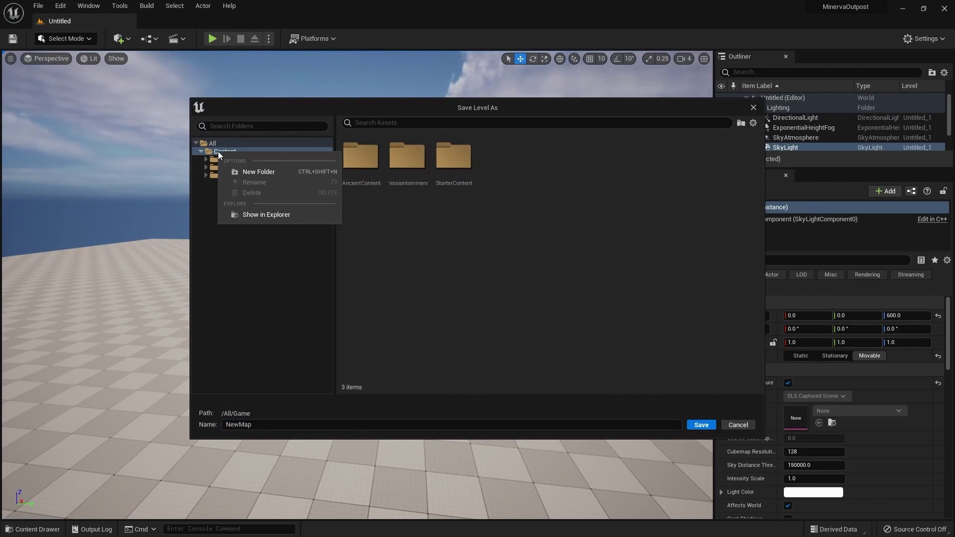
left_click(278, 172)
key("BackSpace")
type("Maps")
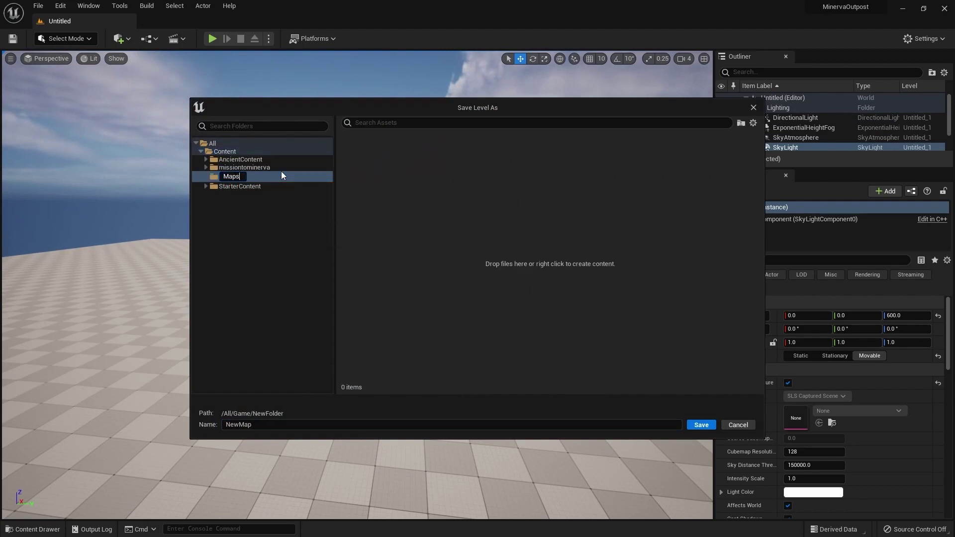
key("Return")
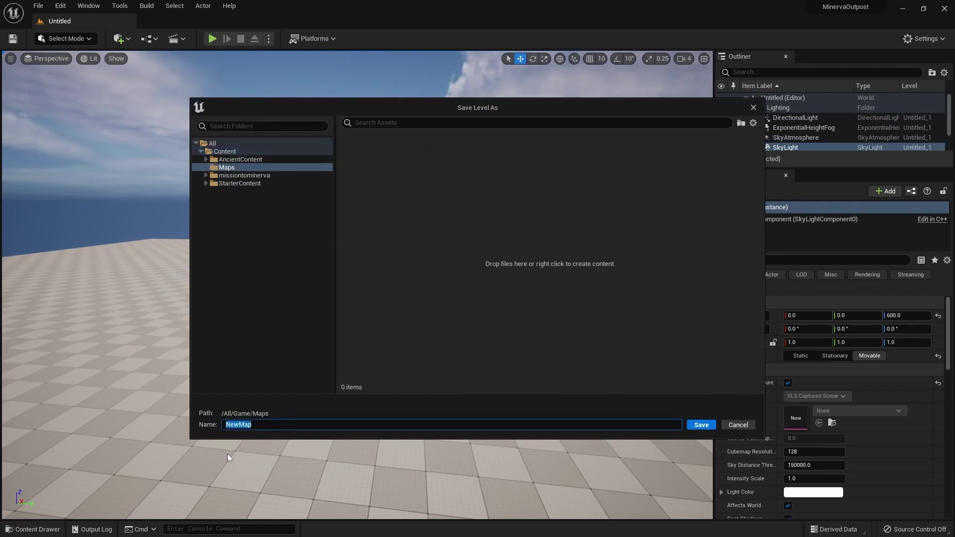
type("MinervaOutpost")
key("Return")
- Browse to the Content/Maps folder and check the saved MinervaOutpost level asset
key("ctrl+space")
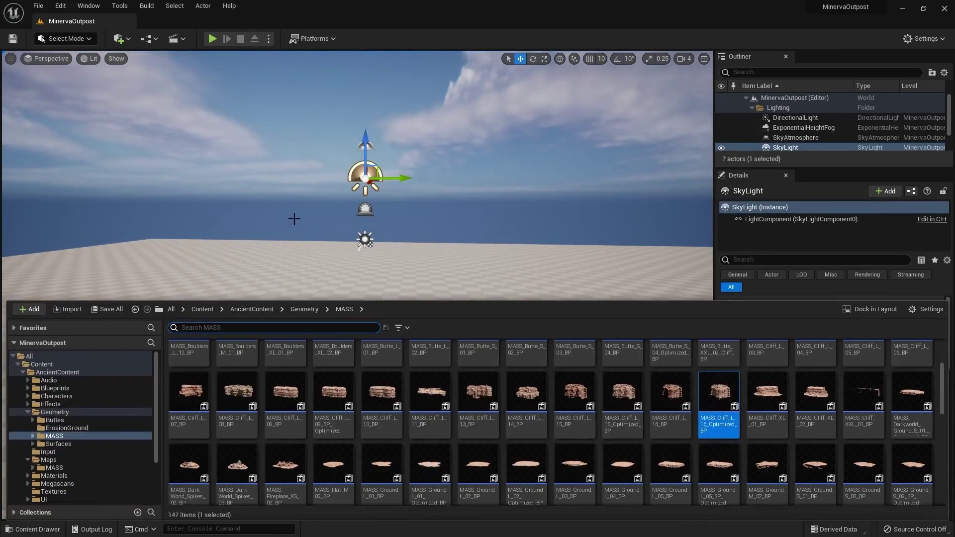
left_click(22, 372)
left_click(66, 381)
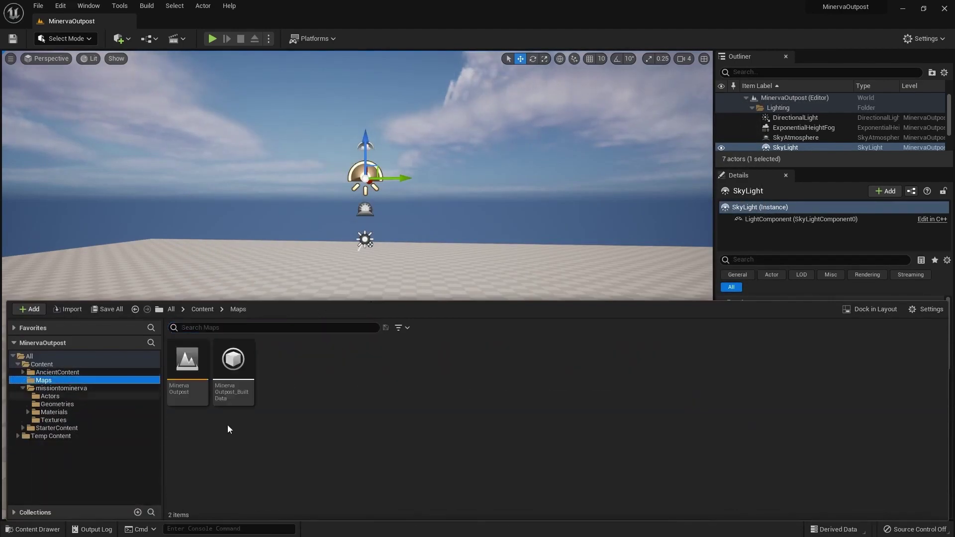
left_click(183, 391)
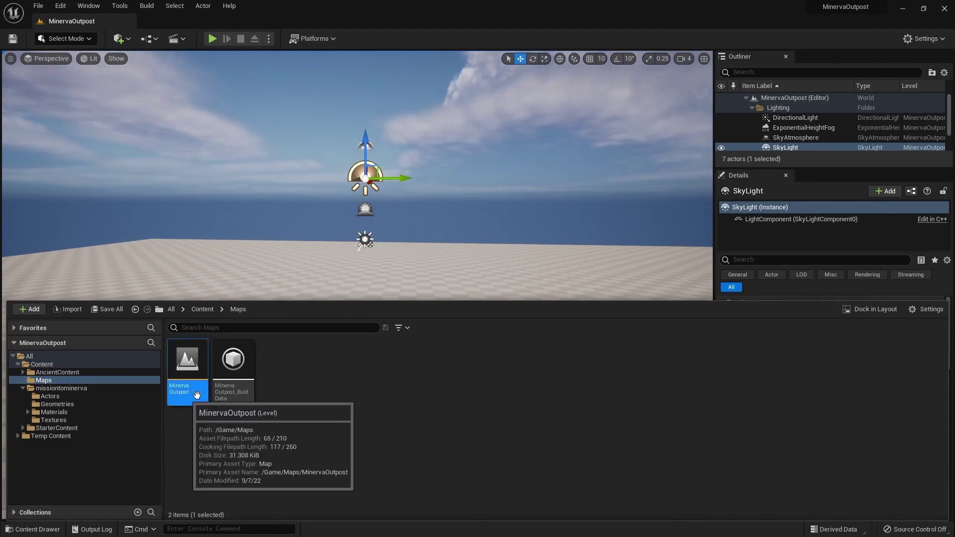
right_click_drag(372, 248, 337, 260)
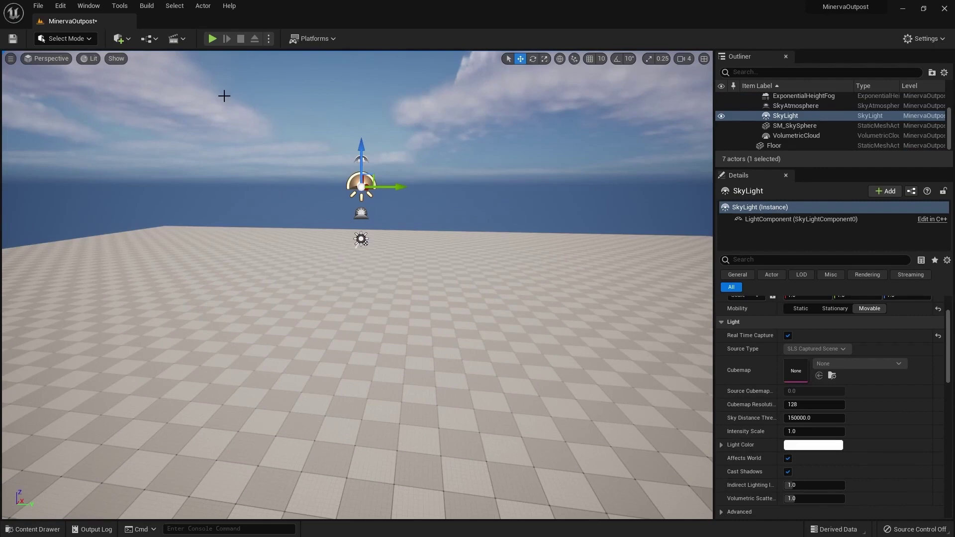
- Place a Cine Camera Actor on the floor and frame it in the viewport
left_click(124, 39)
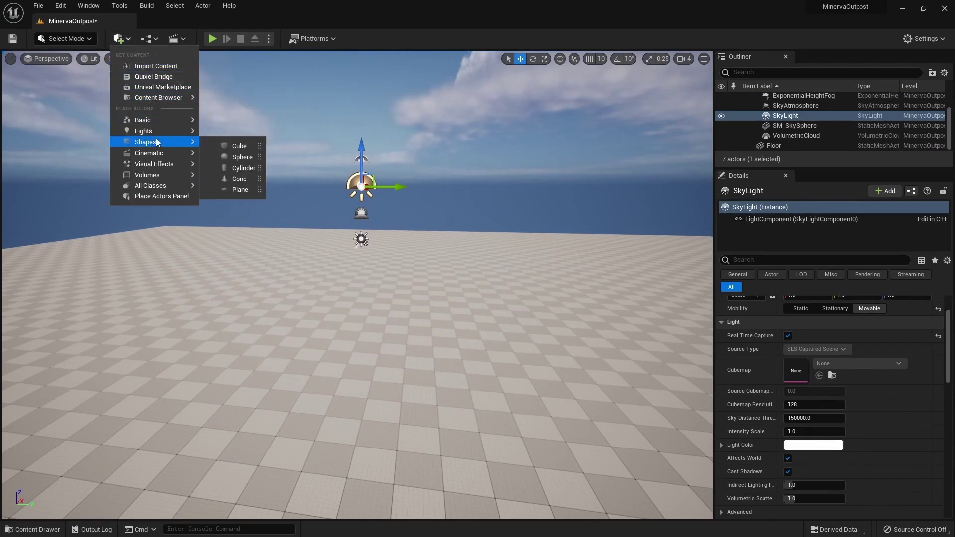
mouse_move(156, 155)
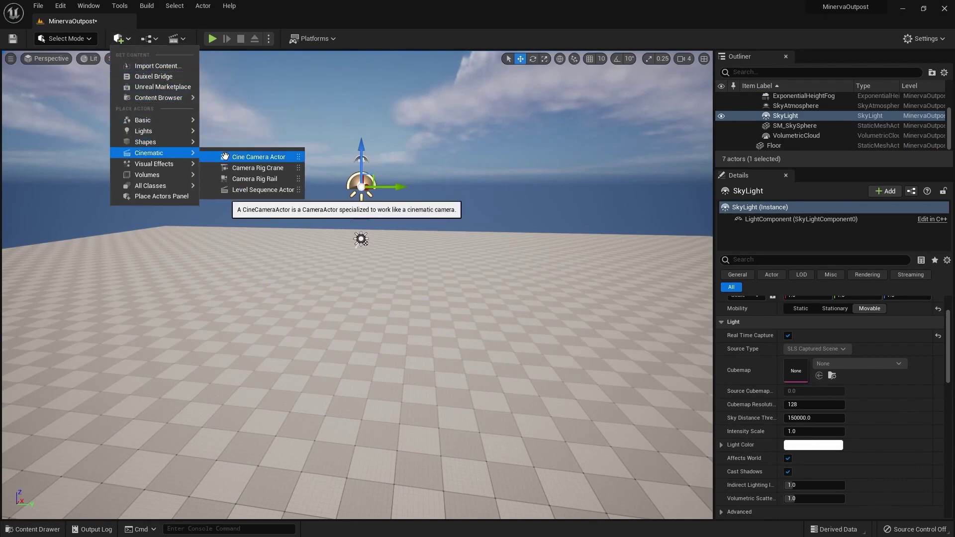
left_click_drag(227, 159, 283, 388)
key("f")
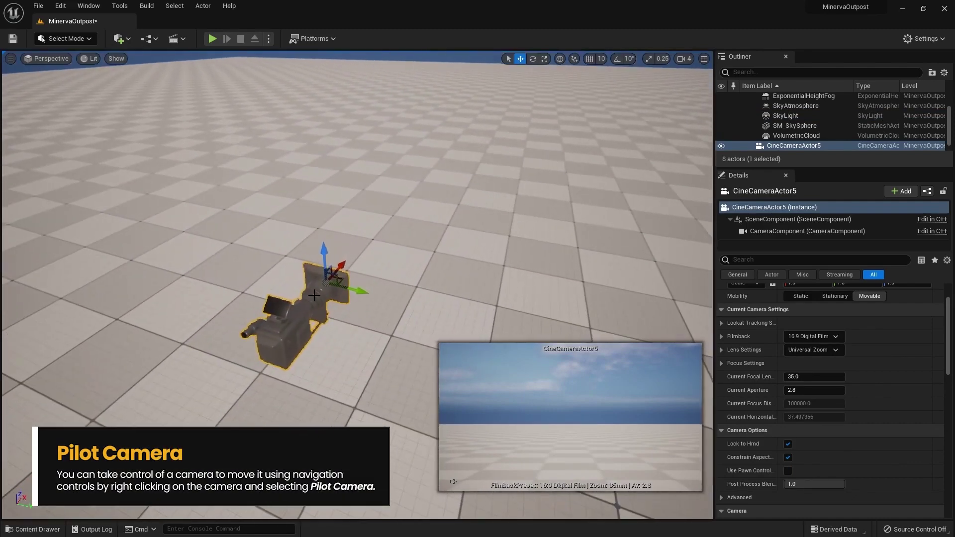
- Pilot the new cine camera and move it back and forth to reposition its view over the floor
right_click(315, 295)
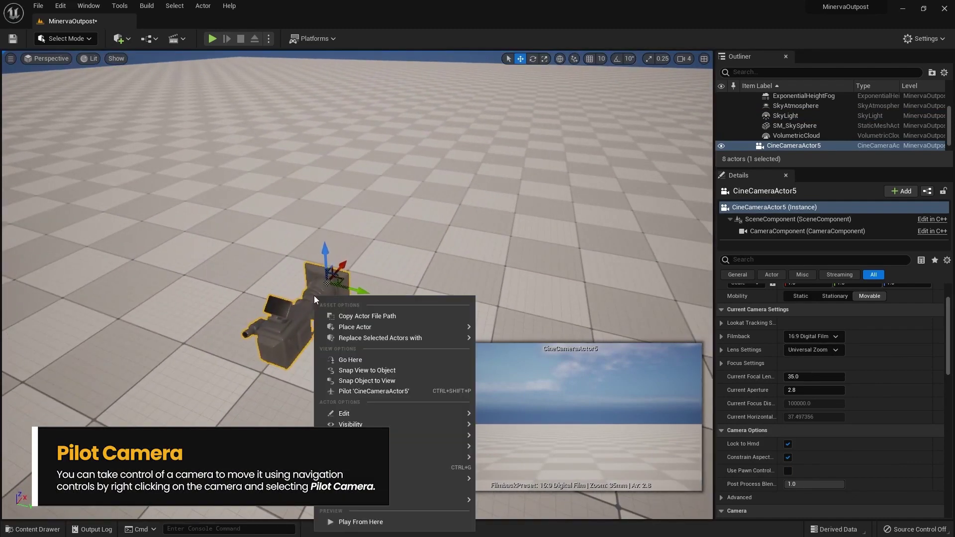
left_click(373, 391)
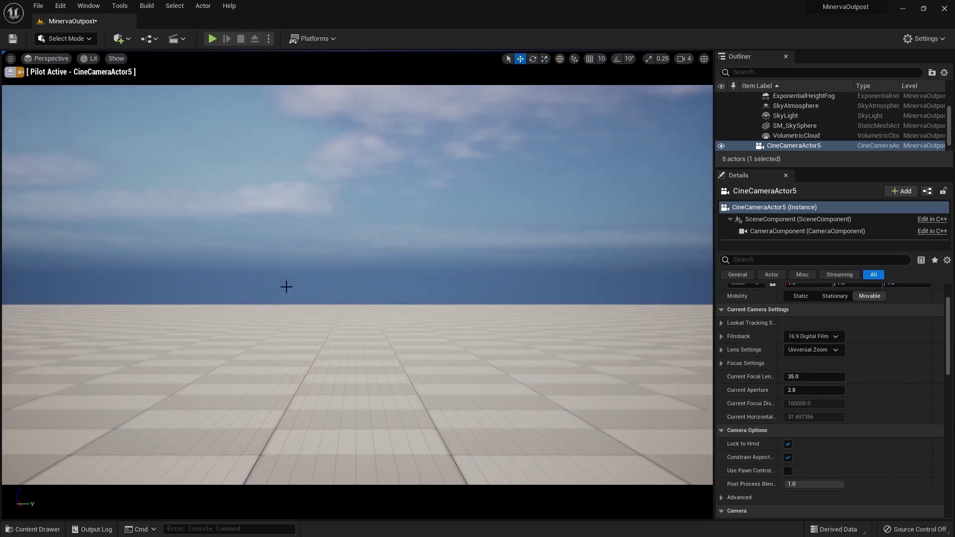
key("Up")
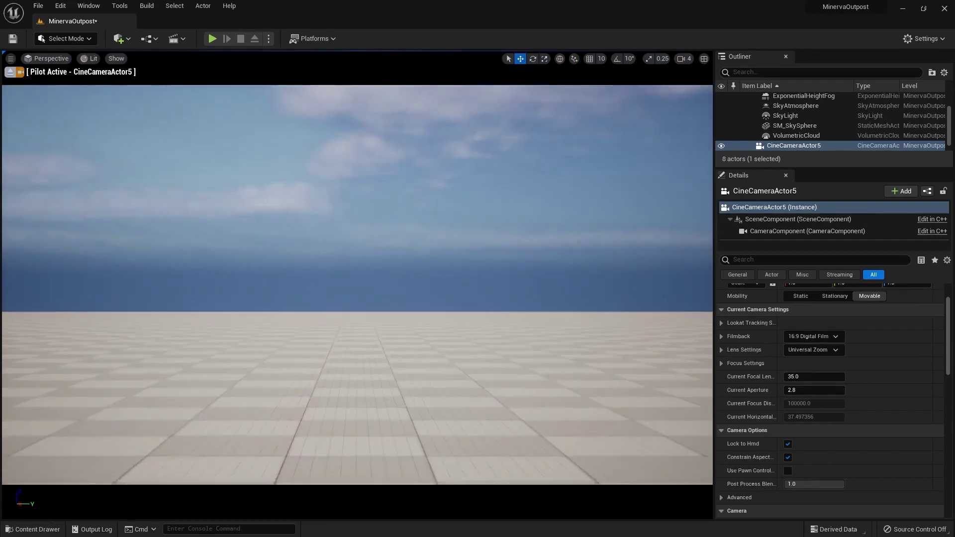
key("Down")
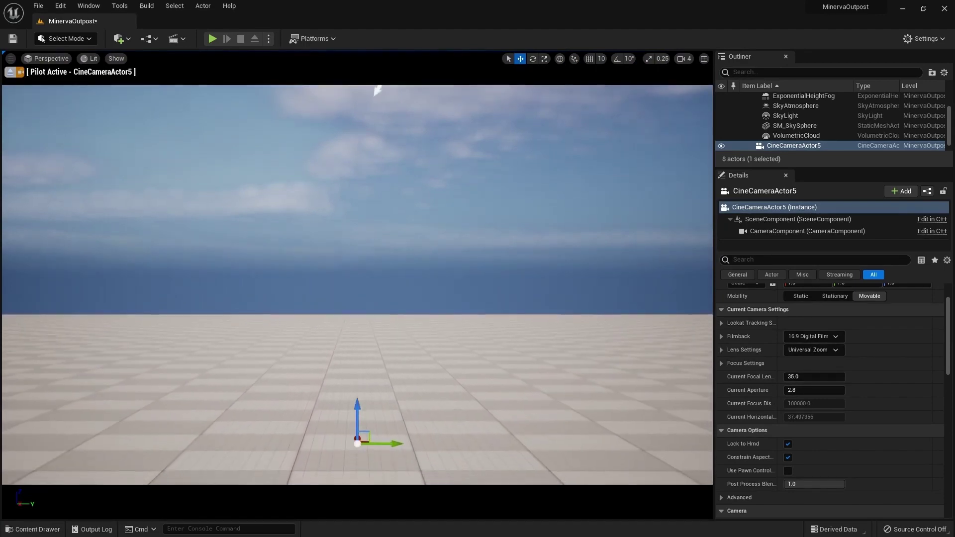
key("Down")
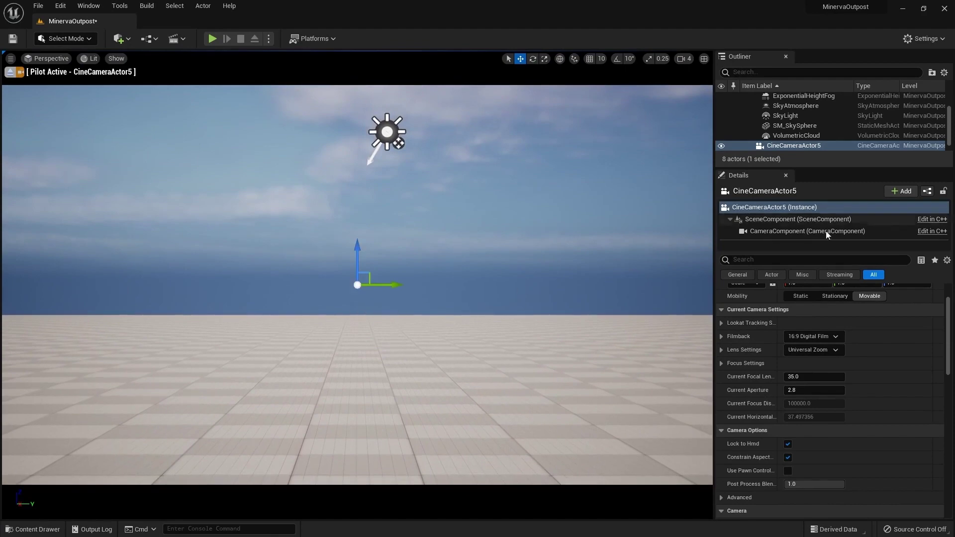
- Set the cine camera's current focal length to 17
left_click(810, 379)
left_click(712, 345)
left_click_drag(816, 376, 776, 376)
left_click(818, 377)
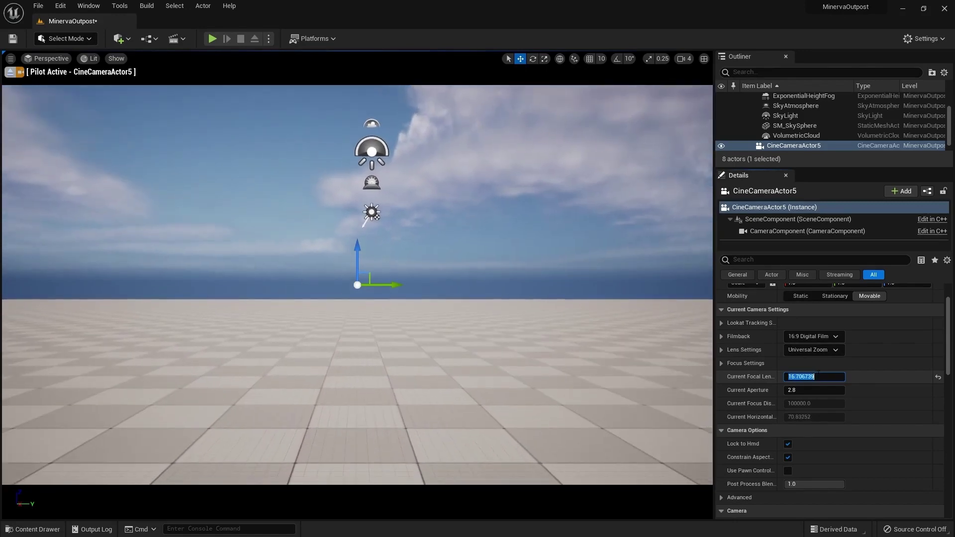
type("17")
key("Return")
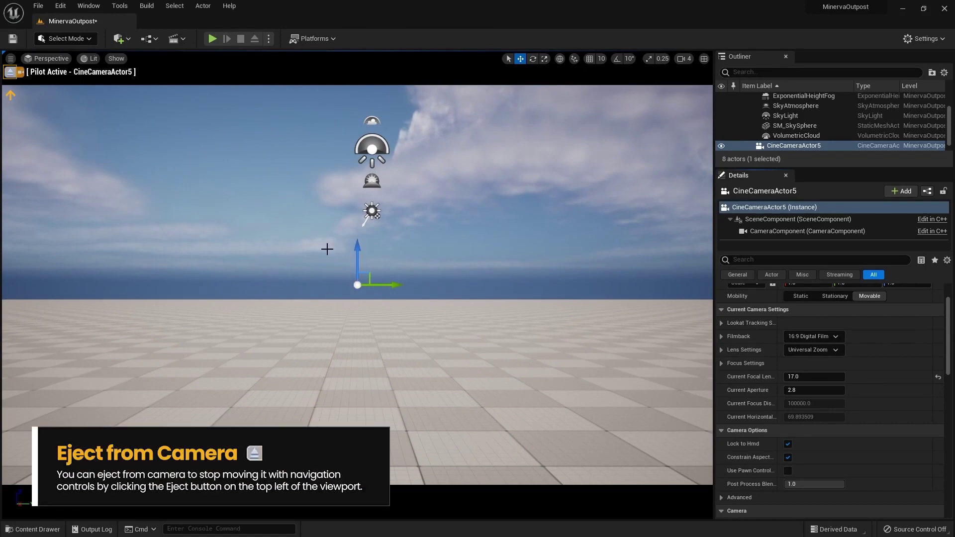
- Stop piloting the cine camera and fly the free viewport away to an open area of the floor
left_click(10, 71)
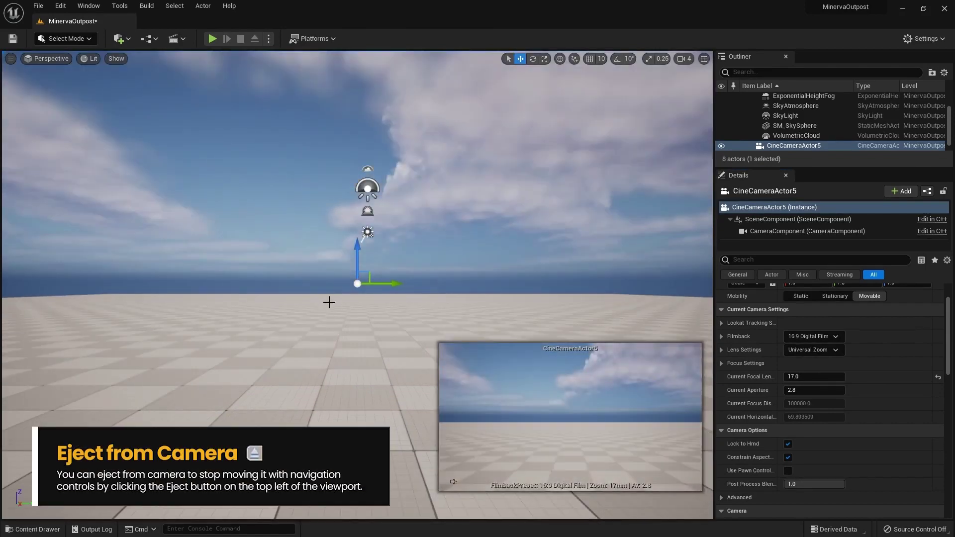
right_click_drag(331, 300, 264, 418)
key("s")
key("s")
key("w")
mouse_move(288, 356)
right_mouse_down()
mouse_move(324, 234)
mouse_move(348, 219)
mouse_move(353, 258)
mouse_move(339, 219)
mouse_move(290, 349)
right_mouse_up()
key("s")
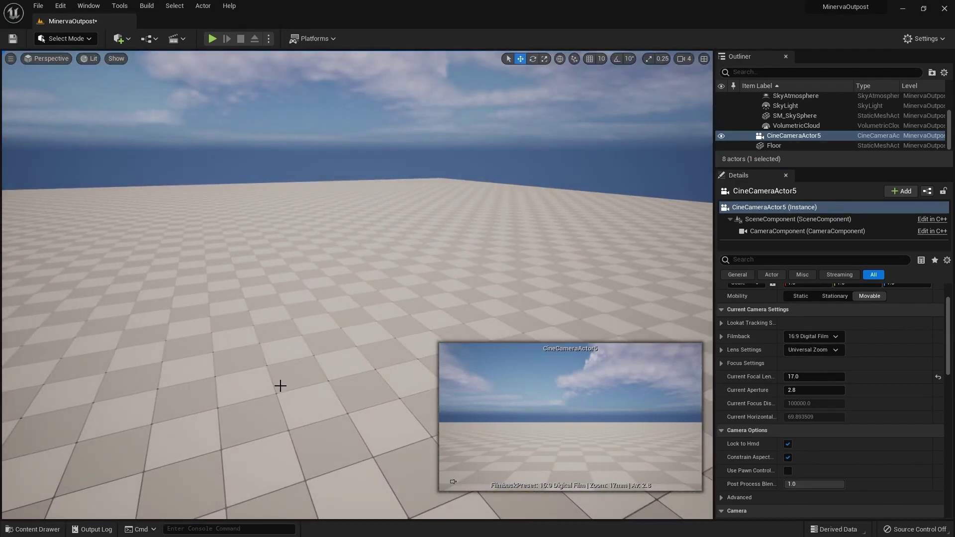
- Place the MASS_Ground_S_10_BP ground piece from AncientContent/Geometry/MASS on the floor
key("ctrl+space")
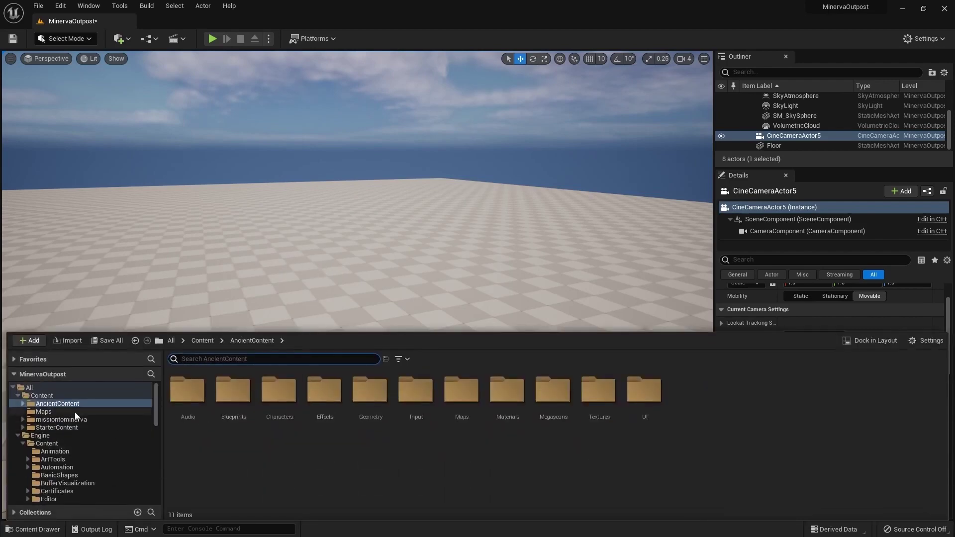
double_click(374, 421)
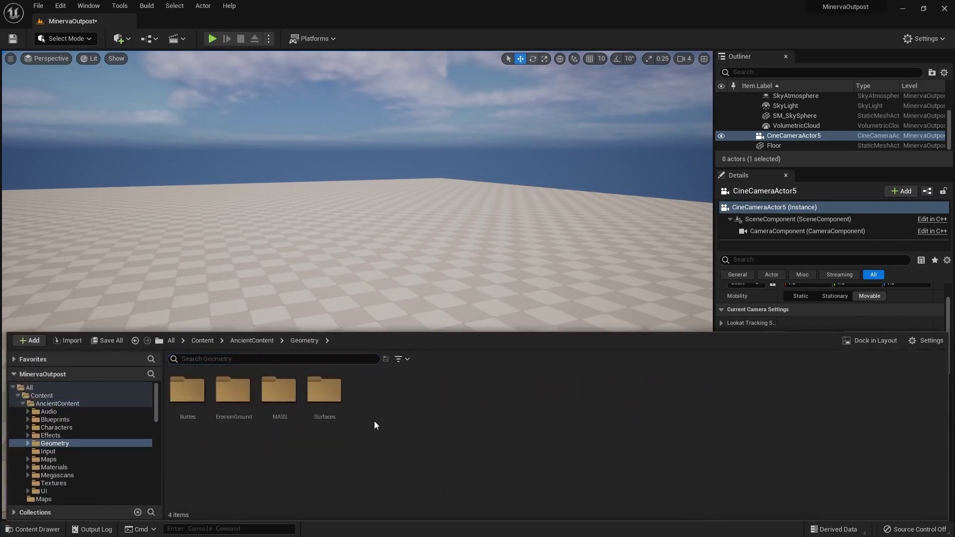
double_click(280, 423)
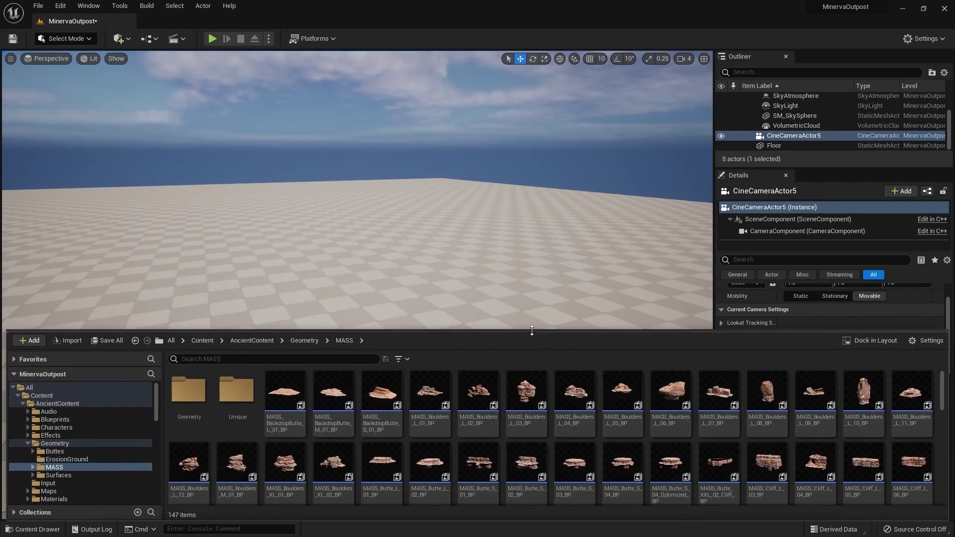
left_click_drag(530, 332, 534, 280)
scroll(578, 447, "down", 10)
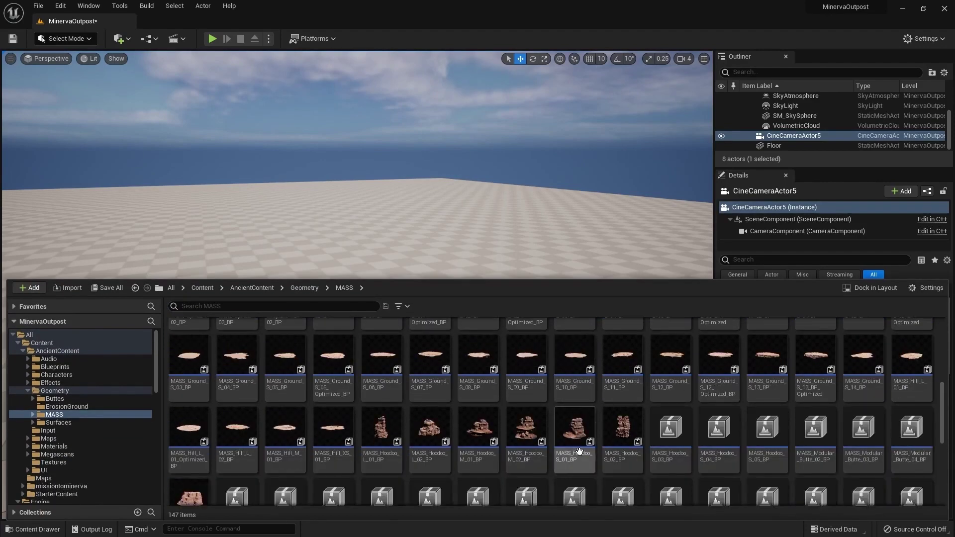
left_click_drag(576, 460, 417, 387)
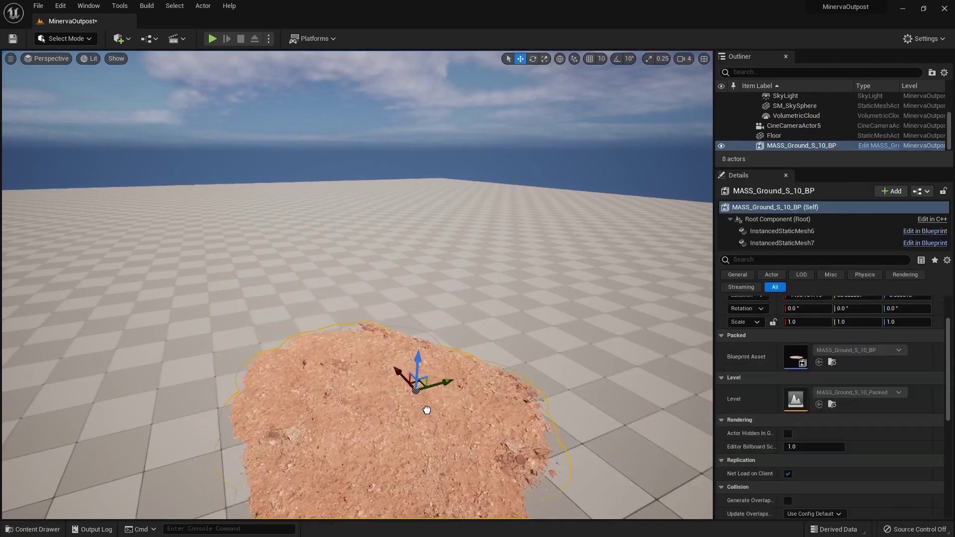
right_click_drag(454, 442, 454, 403)
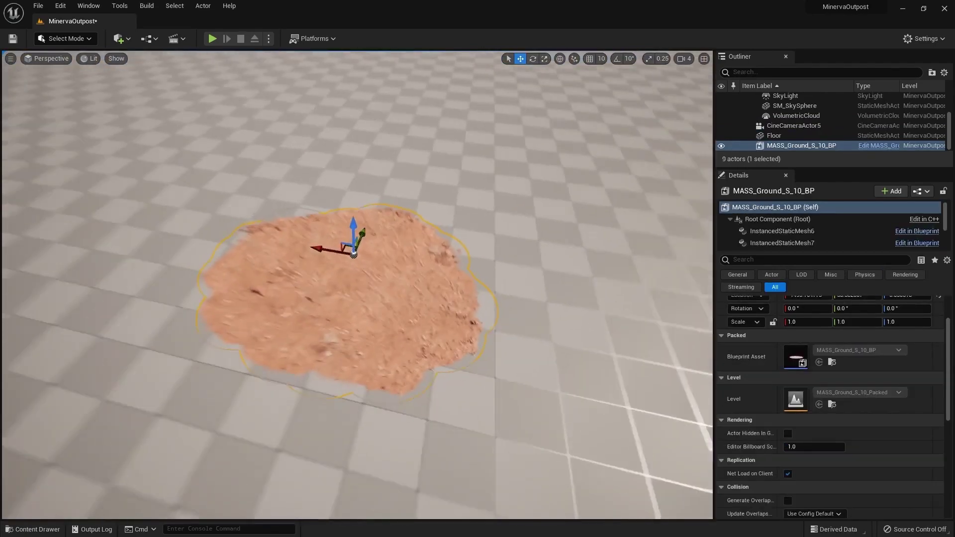
- Place two MASS_Ground_S_05_Optimized_BP ground pieces on the floor to extend the terrain around the first ground piece
key("ctrl+space")
left_click_drag(332, 408, 379, 211)
left_click_drag(317, 230, 430, 244)
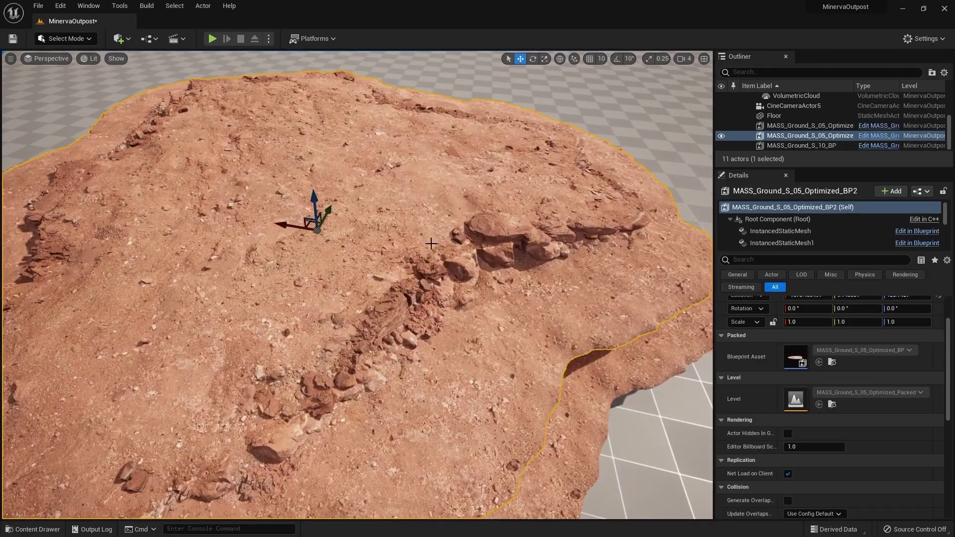
- Add MASS_Ground_S_04_BP and MASS_Hill_XS_01_BP beside the existing ground, scaling the hill uniformly to about 1.09
left_click_drag(315, 199, 564, 144)
left_click(372, 318)
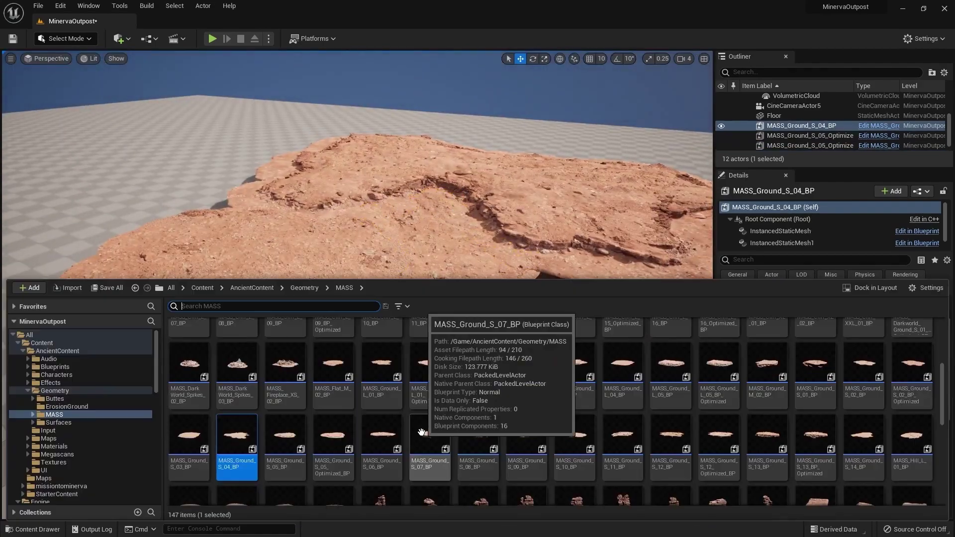
scroll(349, 398, "down", 3)
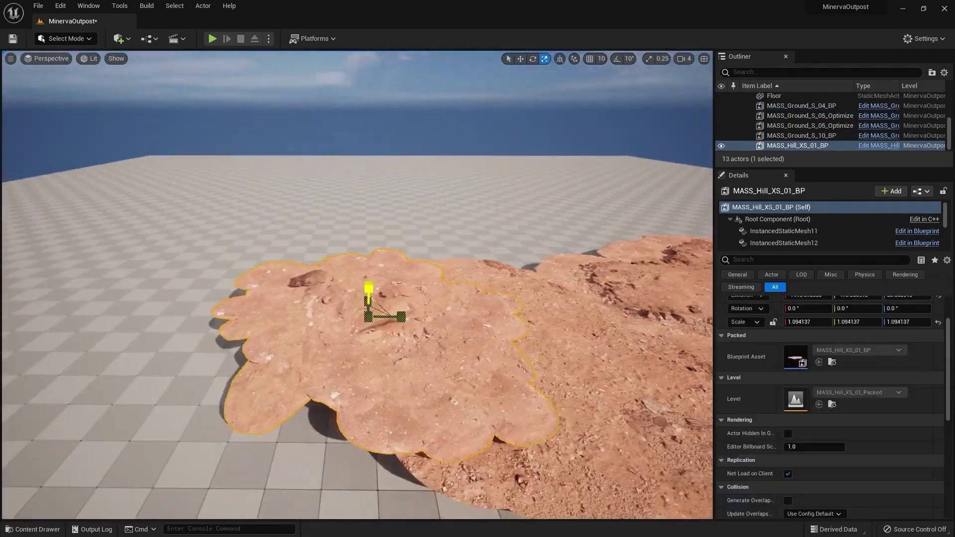
key("w")
- Build the background cliff from the optimized MASS_Plateau_XXL_01 and MASS_Ridge_M_01_BP_Packed, with the ridge turned about 57° and scaled to about 1.41
key("ctrl+space")
left_click_drag(384, 328, 392, 160)
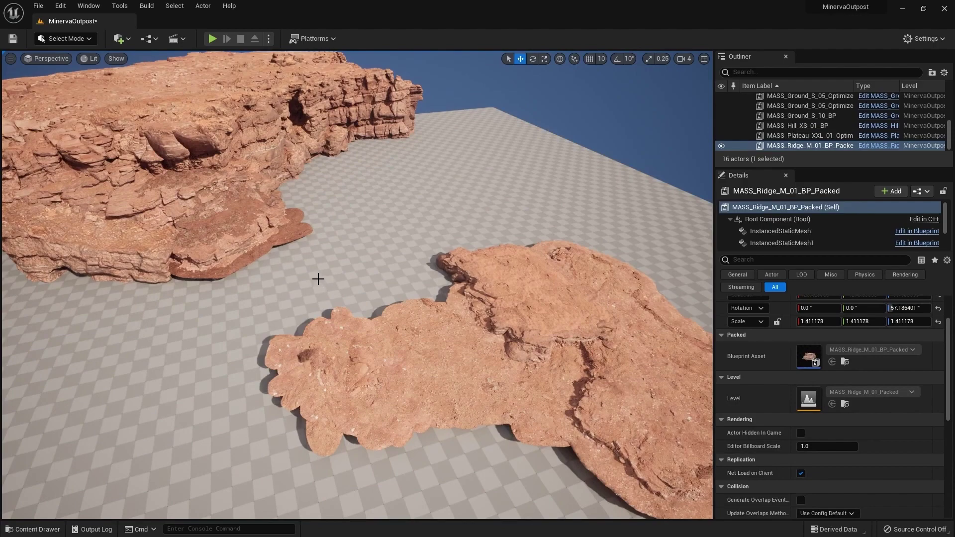
right_click_drag(318, 278, 360, 293)
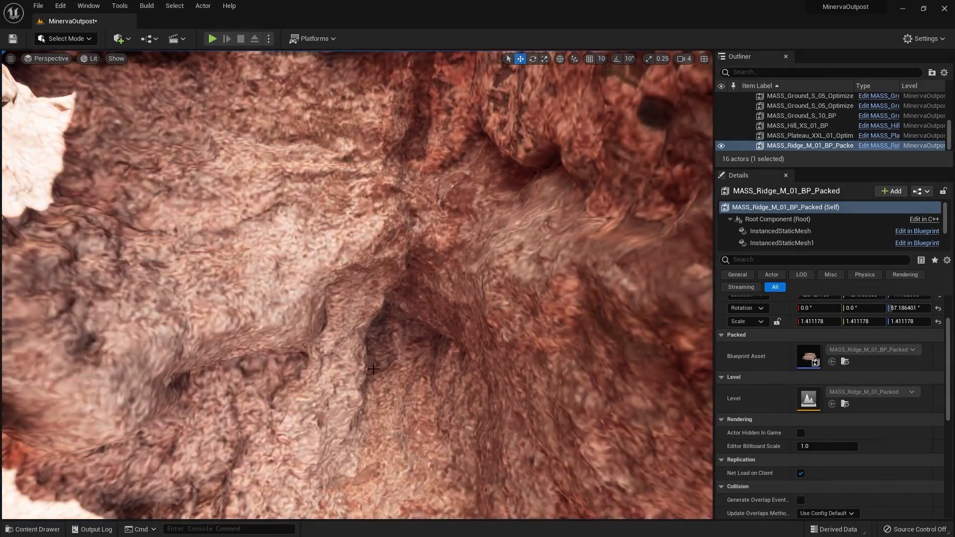
right_click_drag(374, 369, 363, 313)
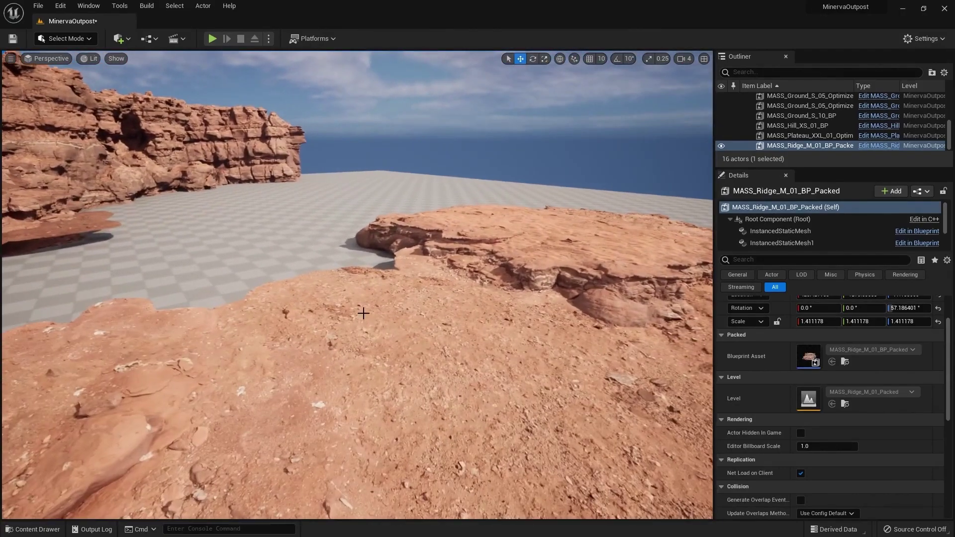
- Place a PostProcessVolume over the terrain and enable its Infinite Extent (Unbound) setting
left_click(119, 39)
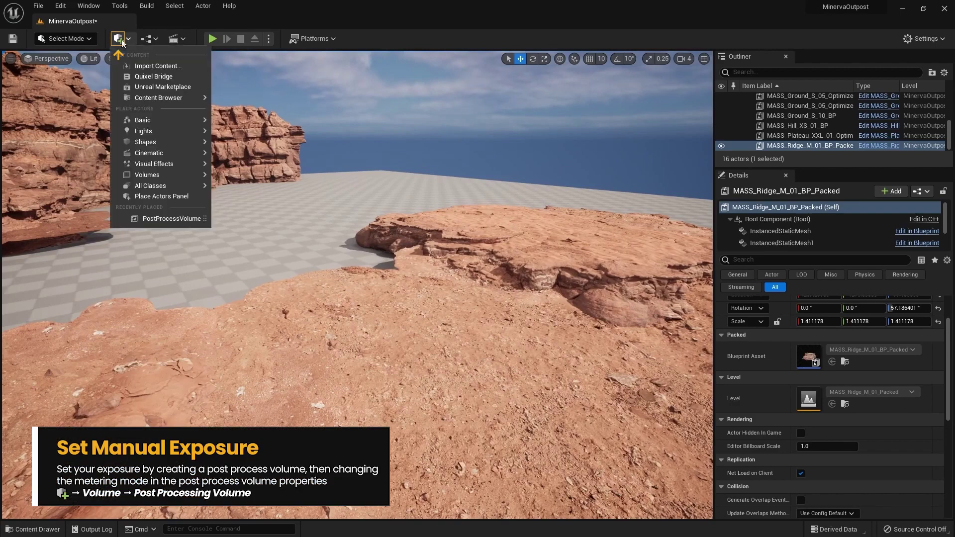
mouse_move(162, 176)
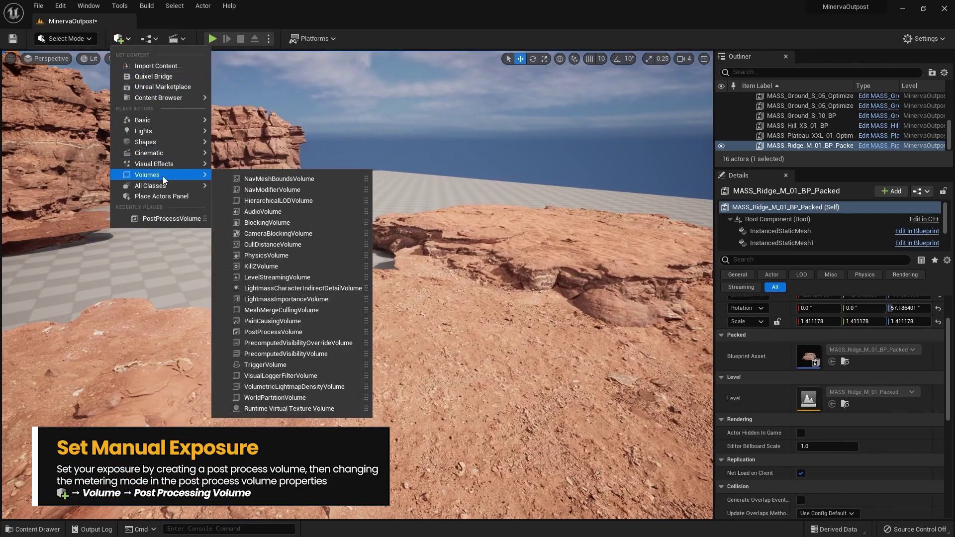
left_click_drag(278, 330, 368, 194)
right_click_drag(364, 285, 292, 423)
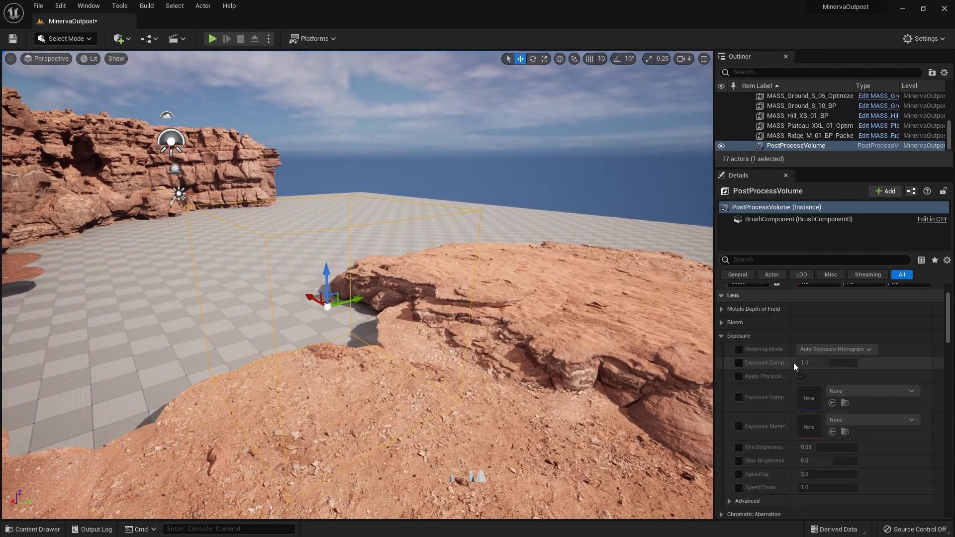
left_click_drag(949, 309, 941, 439)
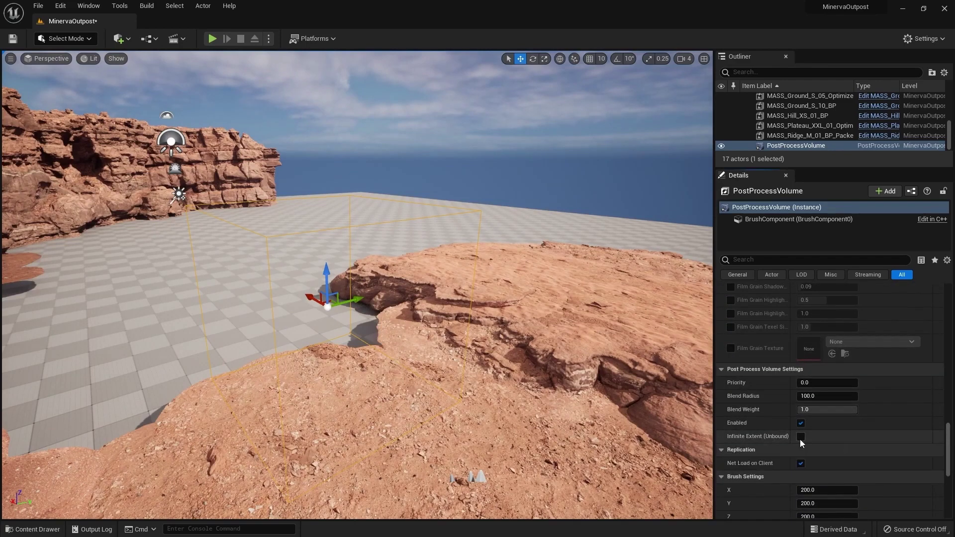
left_click(801, 438)
- Override the post process volume's exposure with Manual metering mode and an exposure compensation of 10.5
left_click_drag(950, 442, 945, 323)
left_click(722, 312)
scroll(722, 313, "up", 3)
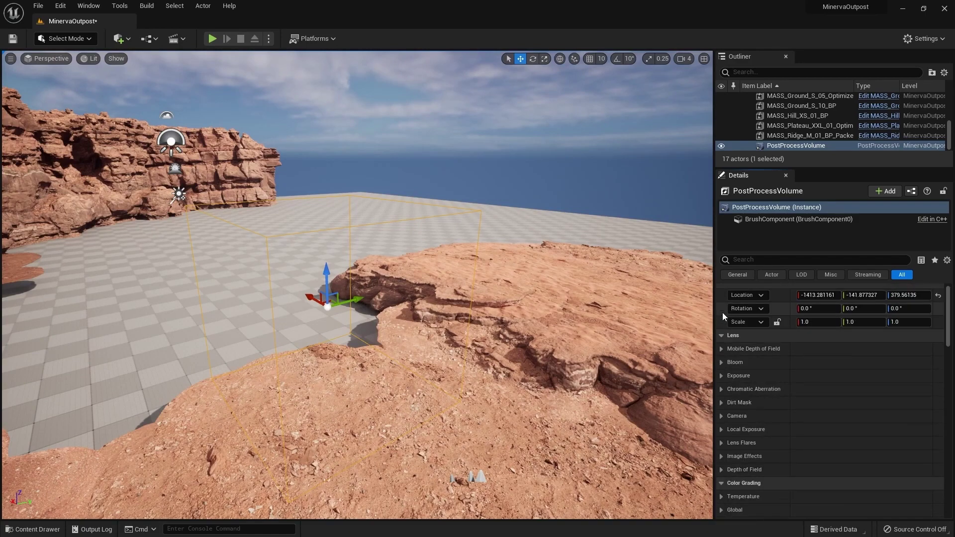
left_click(721, 376)
left_click(738, 389)
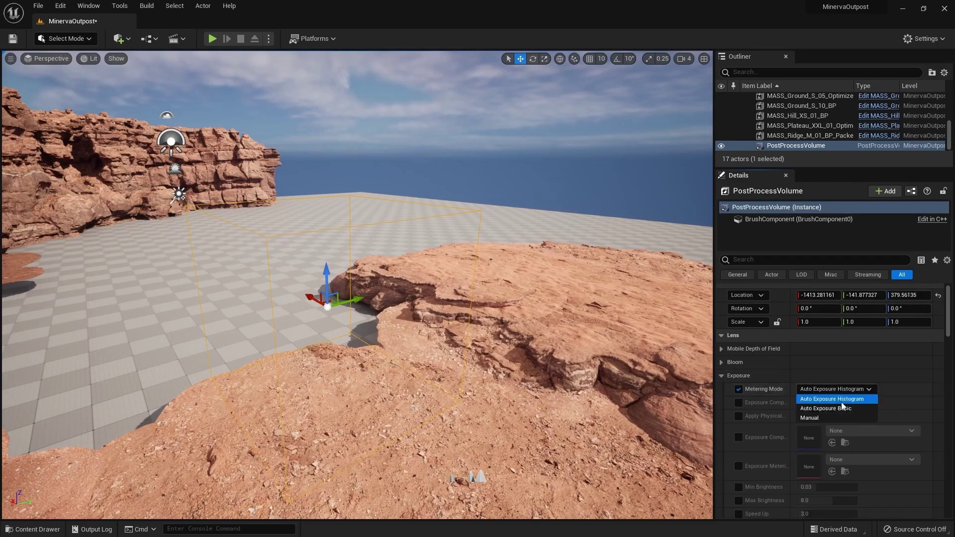
left_click(833, 419)
left_click(738, 403)
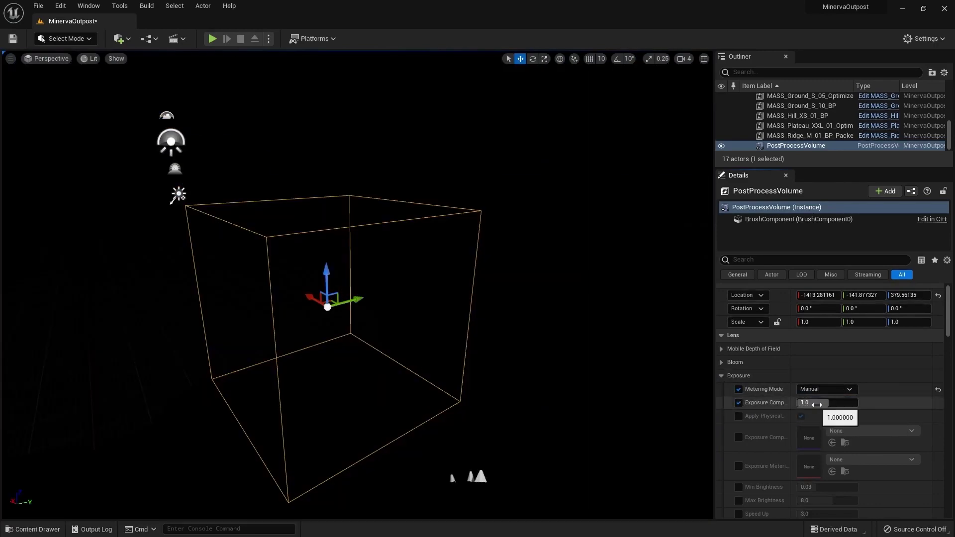
left_click_drag(823, 402, 849, 403)
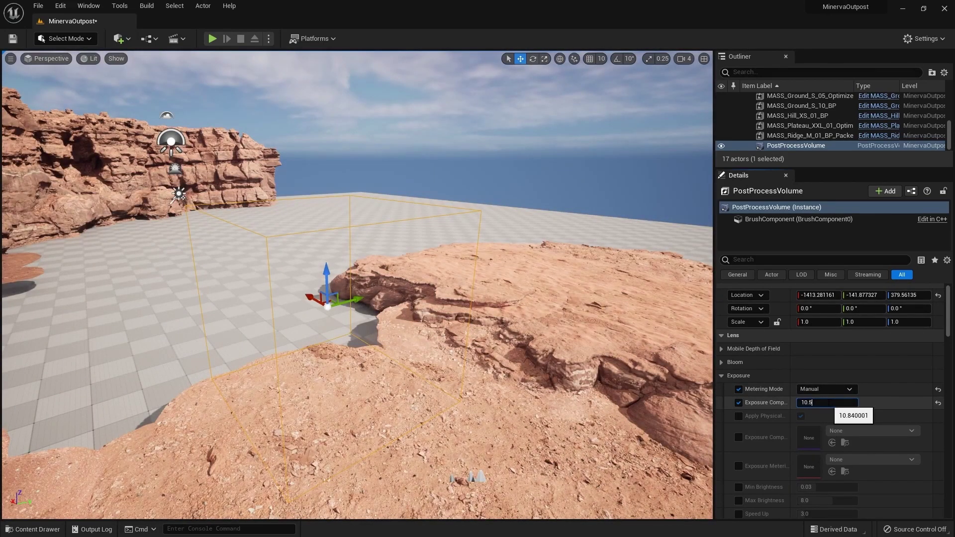
key("Return")
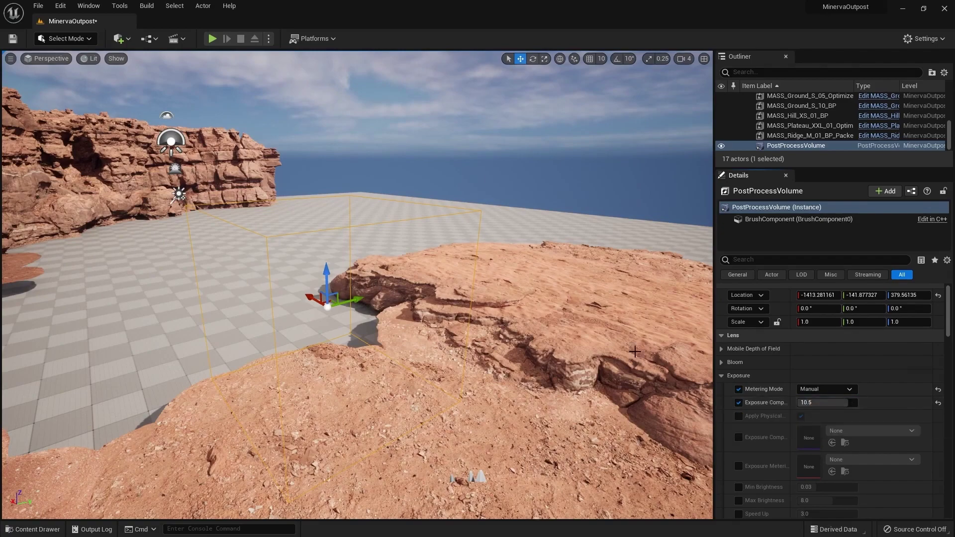
- Examine the ground pieces and the background cliff from several angles under the manual exposure
right_click_drag(474, 236, 447, 334)
key("s")
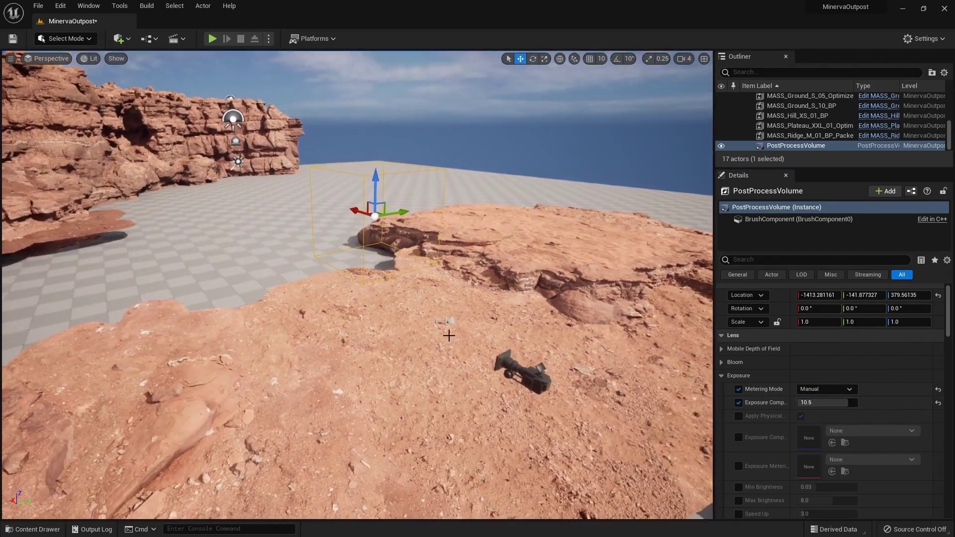
right_click_drag(390, 377, 457, 321)
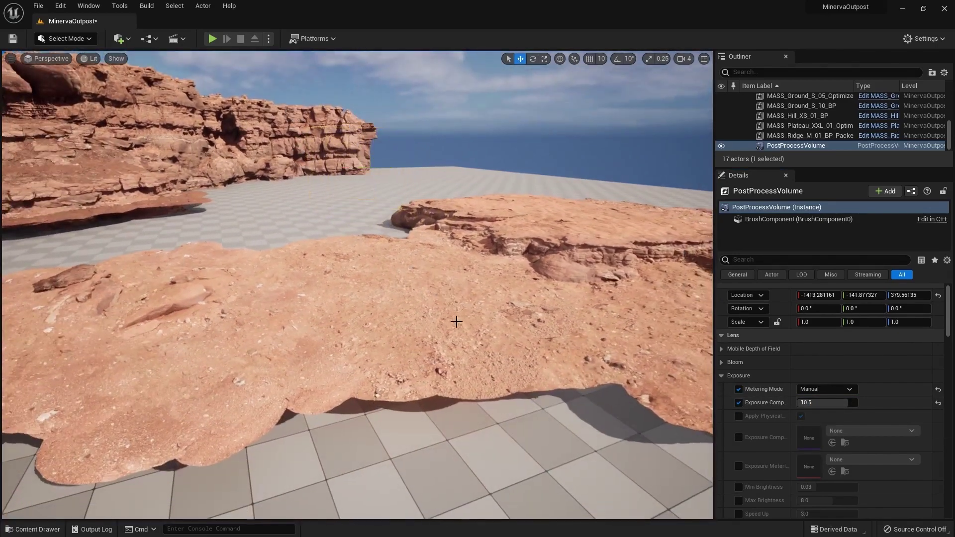
right_click_drag(478, 287, 478, 288)
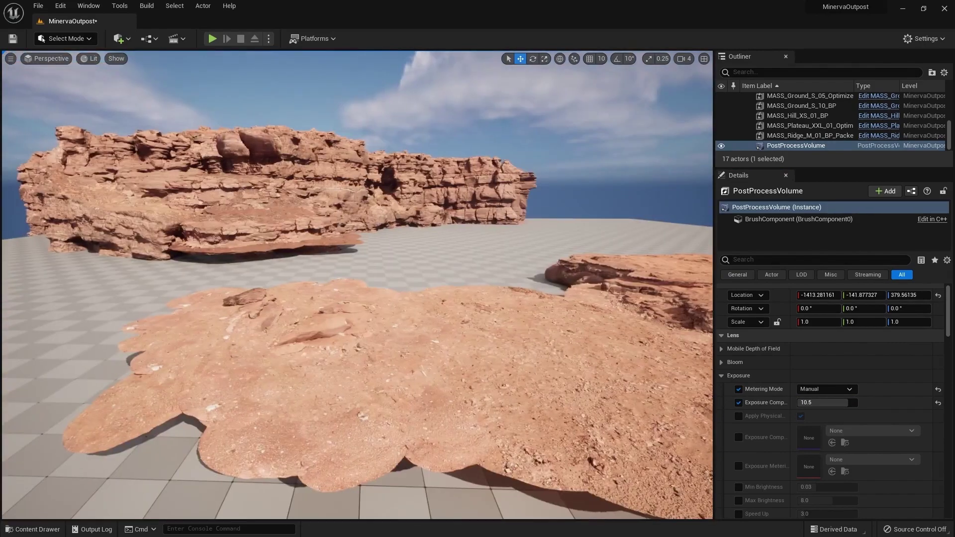
left_click(299, 209)
left_click(340, 182)
right_click_drag(339, 182, 341, 266)
left_click(341, 266)
right_click_drag(406, 340, 406, 340)
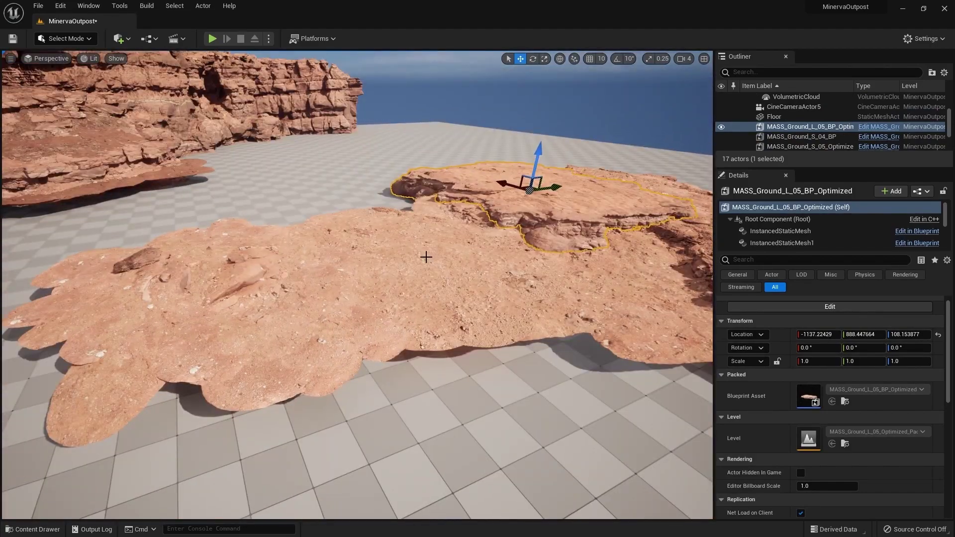
key("ctrl+space")
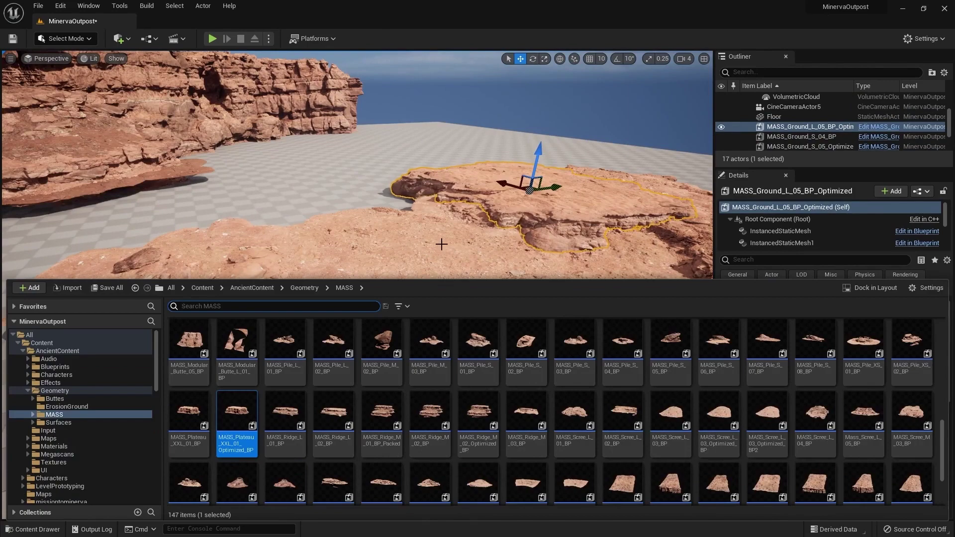
left_click(23, 288)
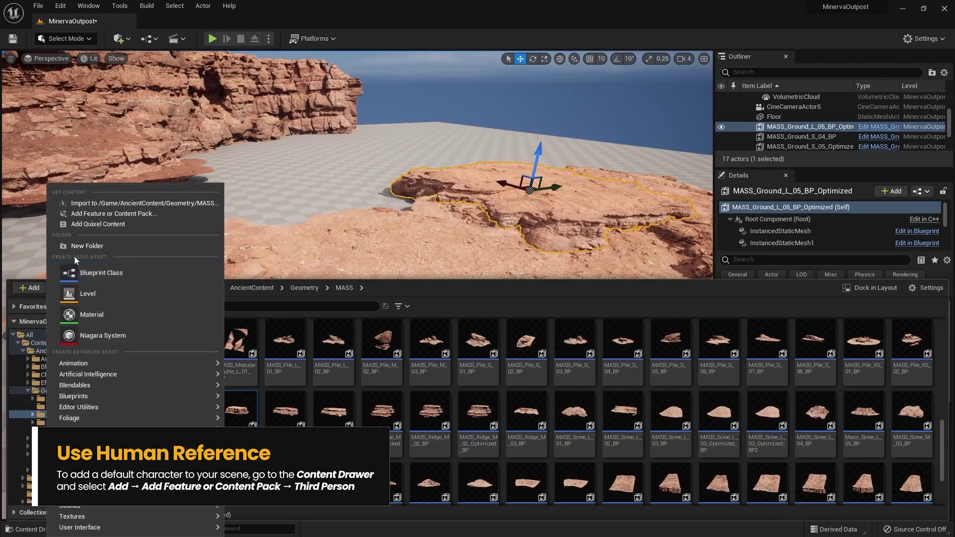
left_click(104, 213)
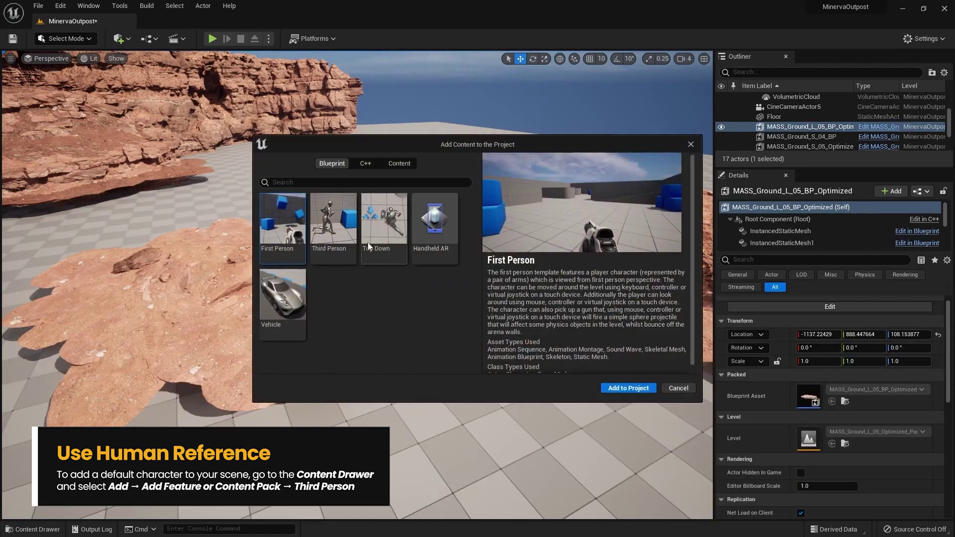
left_click(343, 251)
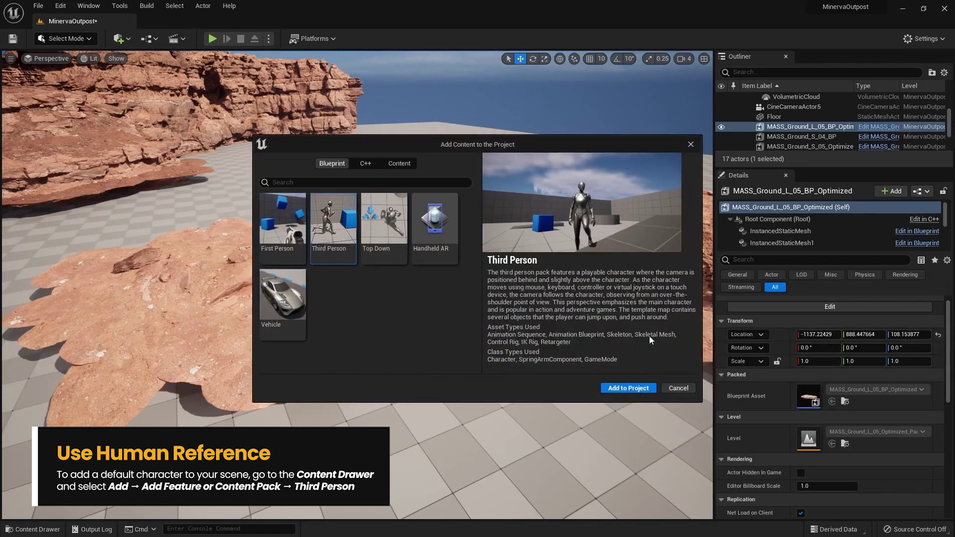
left_click(689, 145)
- Place the SKM_Manny mannequin from Characters/Mannequins/Meshes on the foreground ground as a human scale reference
key("ctrl+space")
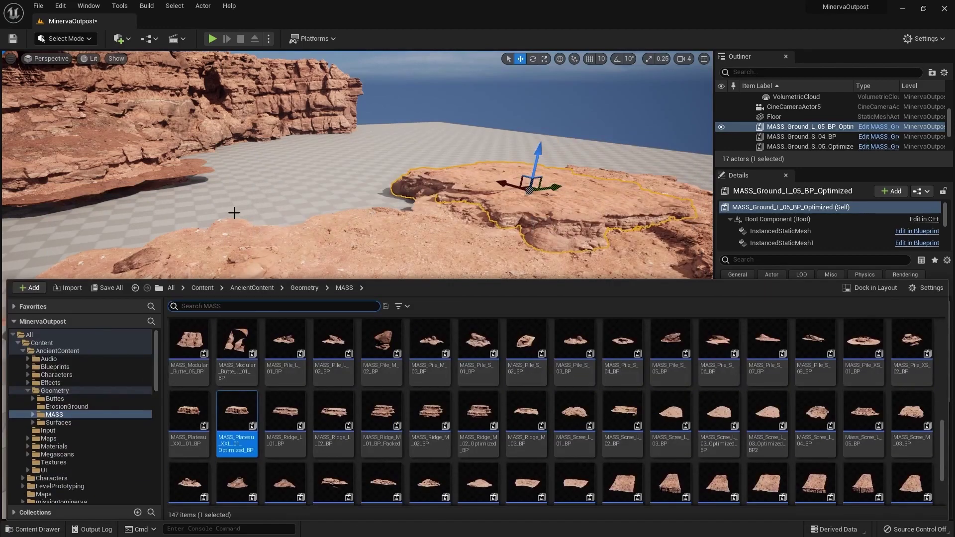
left_click(21, 350)
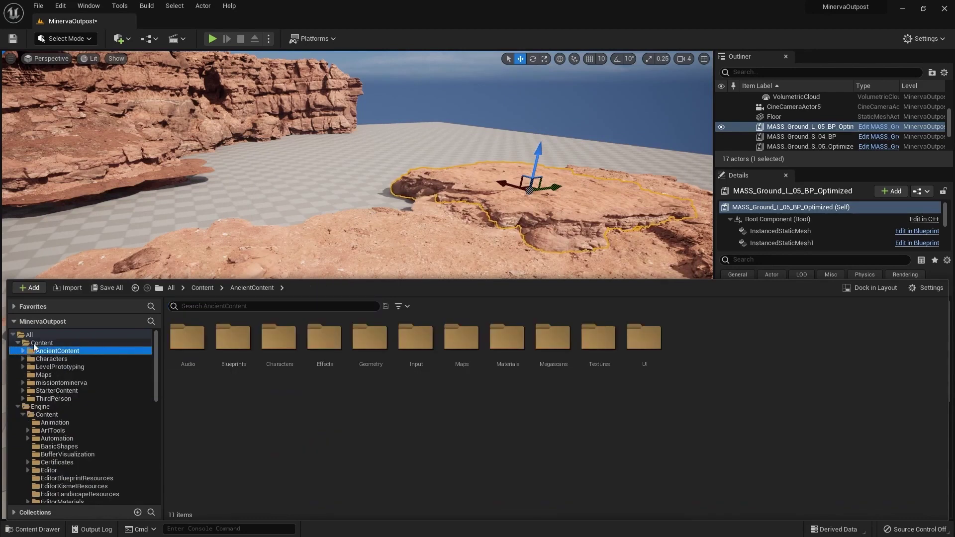
left_click(54, 358)
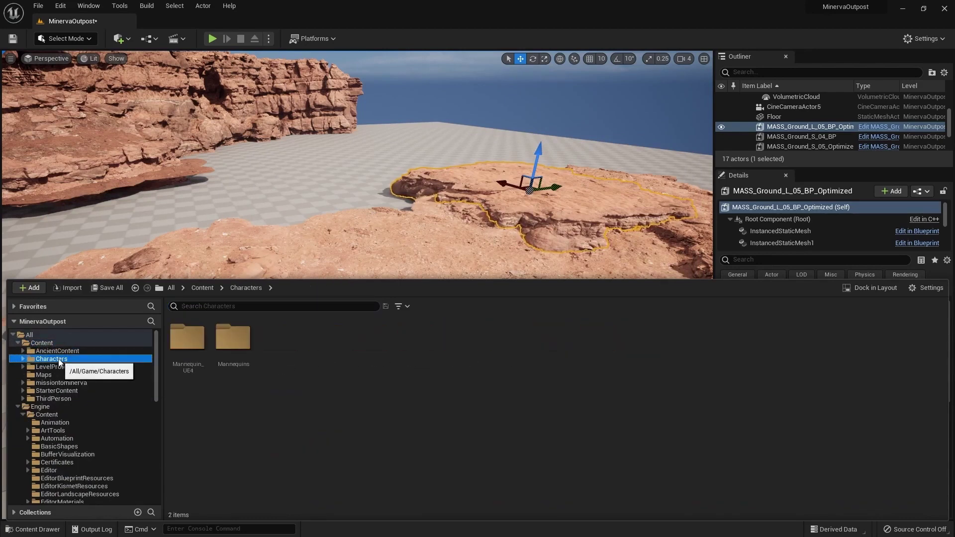
double_click(245, 360)
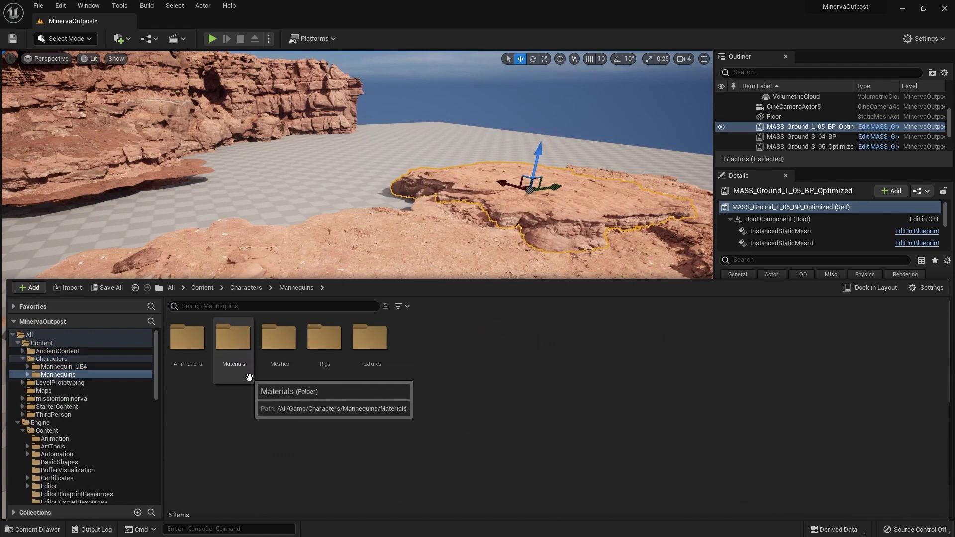
double_click(279, 356)
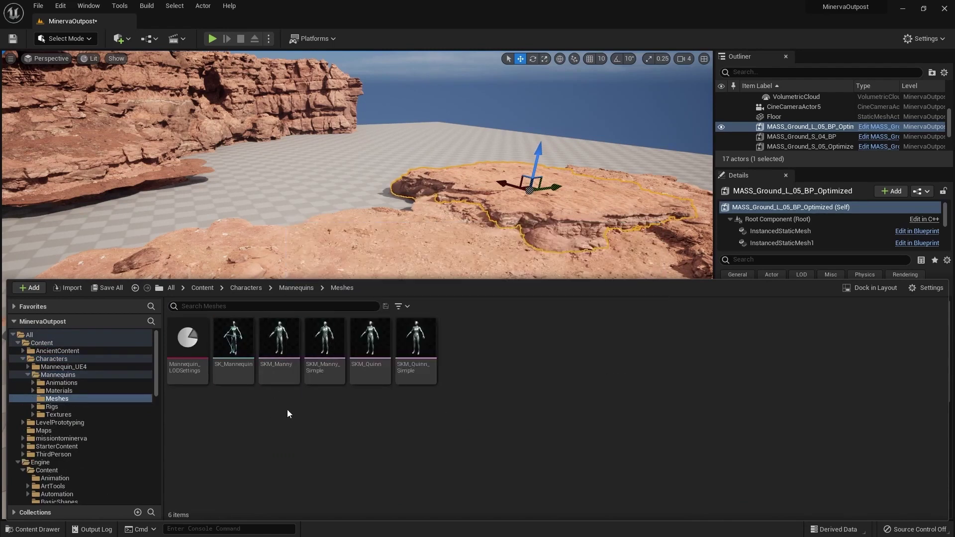
left_click_drag(279, 343, 304, 267)
- Rotate the mannequin about 81° around its vertical axis and raise it slightly to stand on the ground surface
key("w")
right_click_drag(418, 285, 335, 316)
key("e")
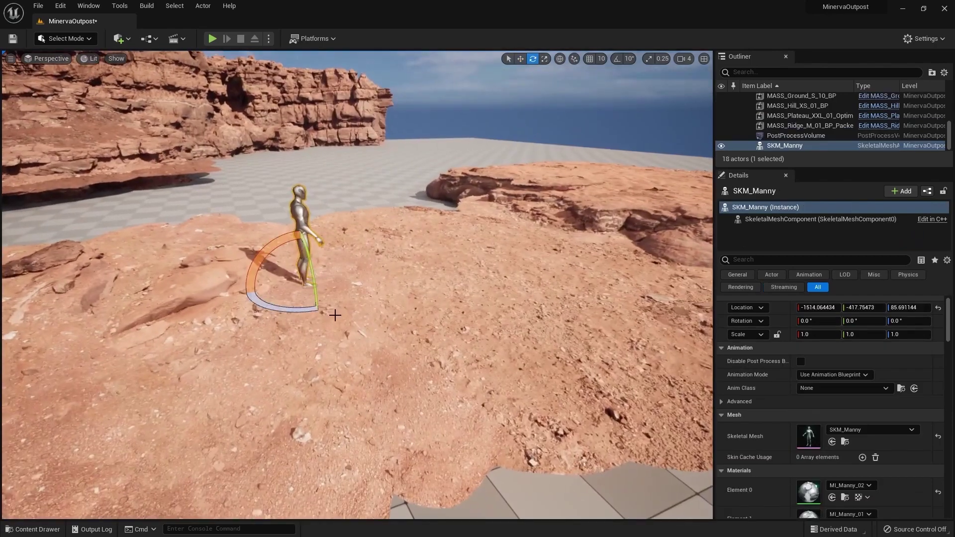
left_click_drag(335, 315, 338, 315)
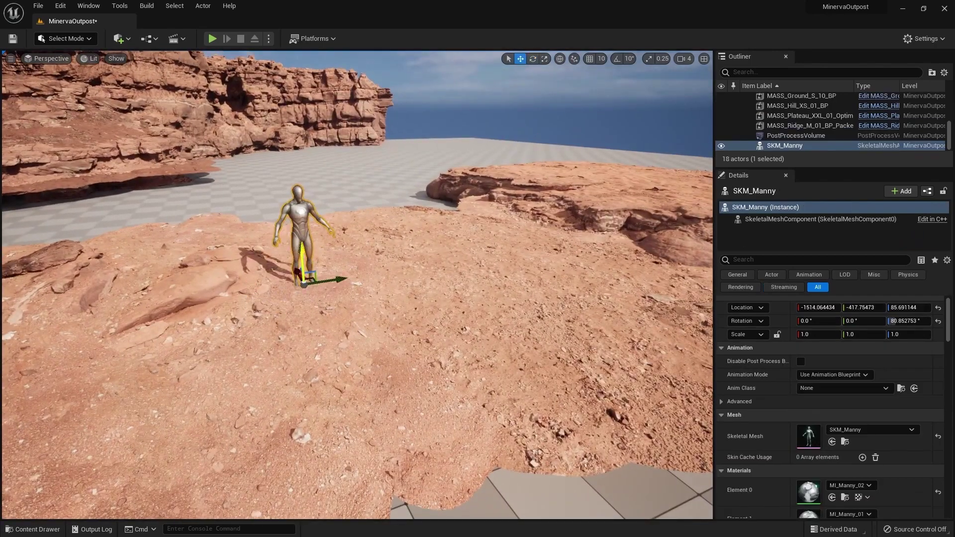
right_click_drag(398, 267, 583, 274)
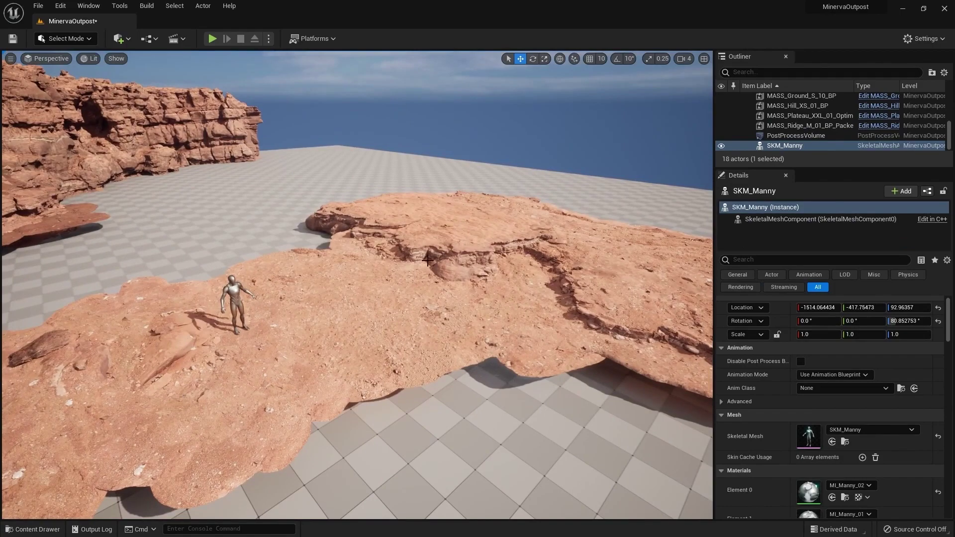
- Duplicate the MASS_Ridge_M_01 rock at the foot of the cliff twice, spacing the copies along the Y axis
right_click_drag(335, 255, 276, 241)
left_click(209, 199)
right_click_drag(209, 199, 189, 199)
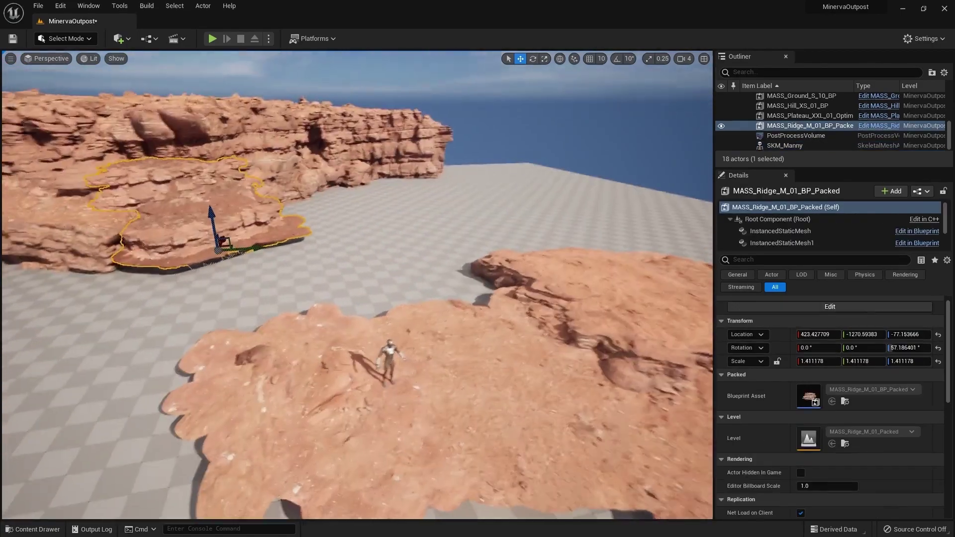
right_click_drag(401, 244, 388, 270)
key("ctrl+space")
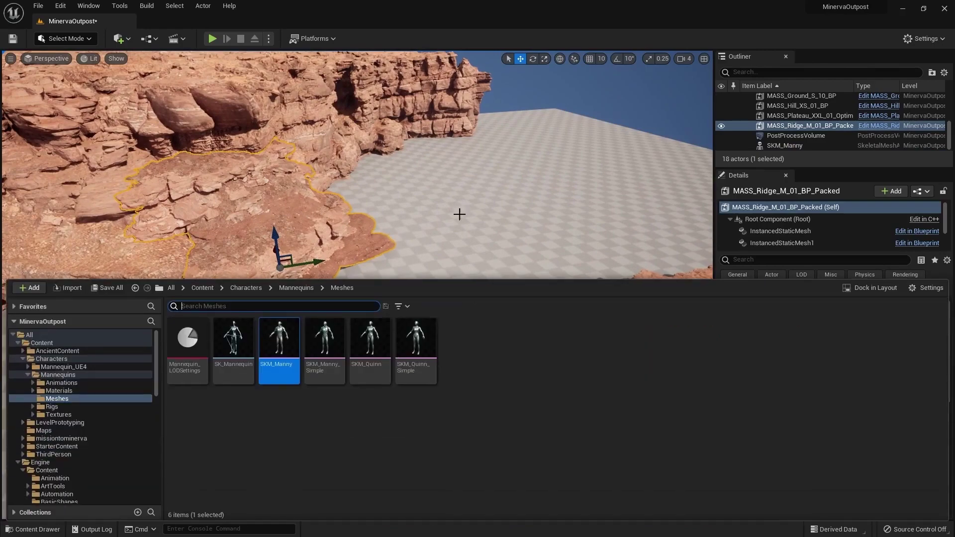
key("ctrl+space")
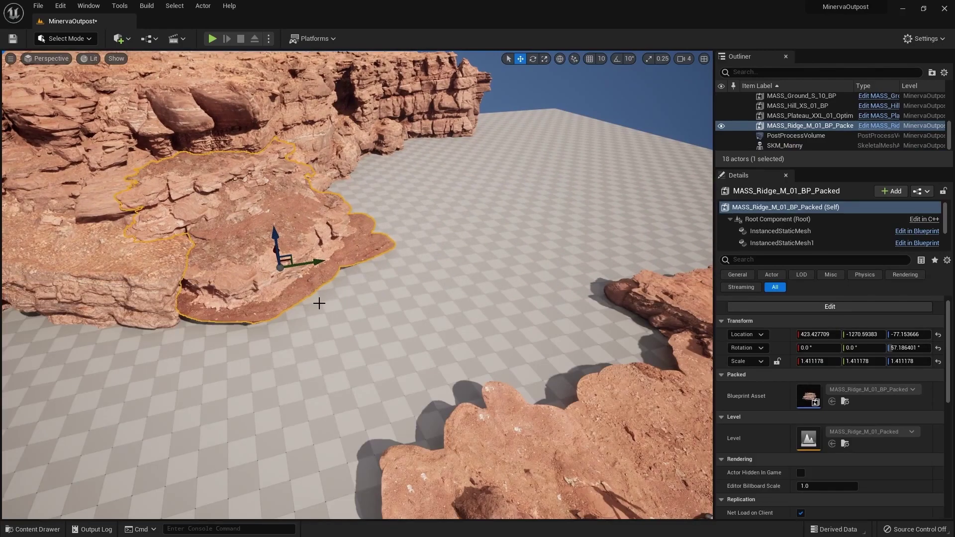
mouse_move(357, 282)
right_mouse_down()
mouse_move(328, 283)
mouse_move(357, 283)
right_mouse_up()
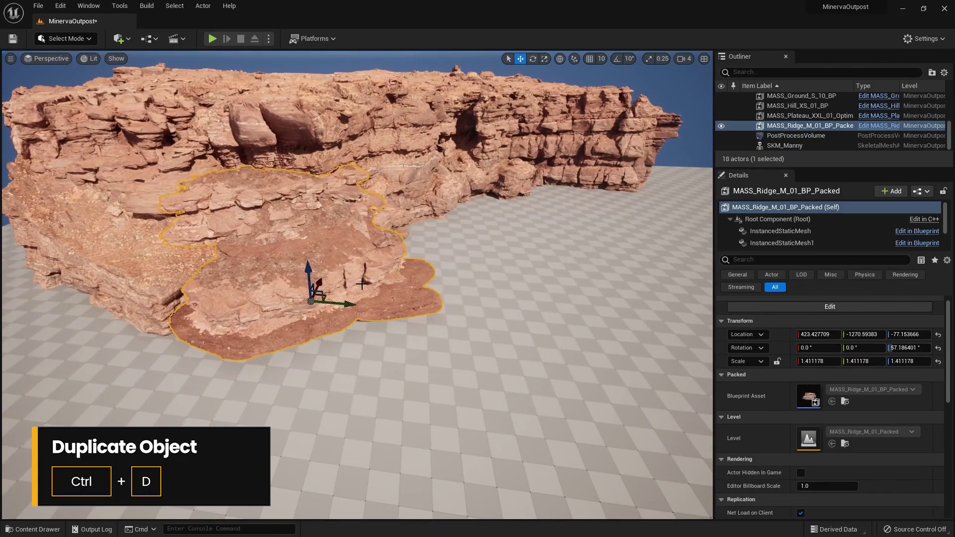
key("ctrl+d")
left_click_drag(344, 302, 519, 356)
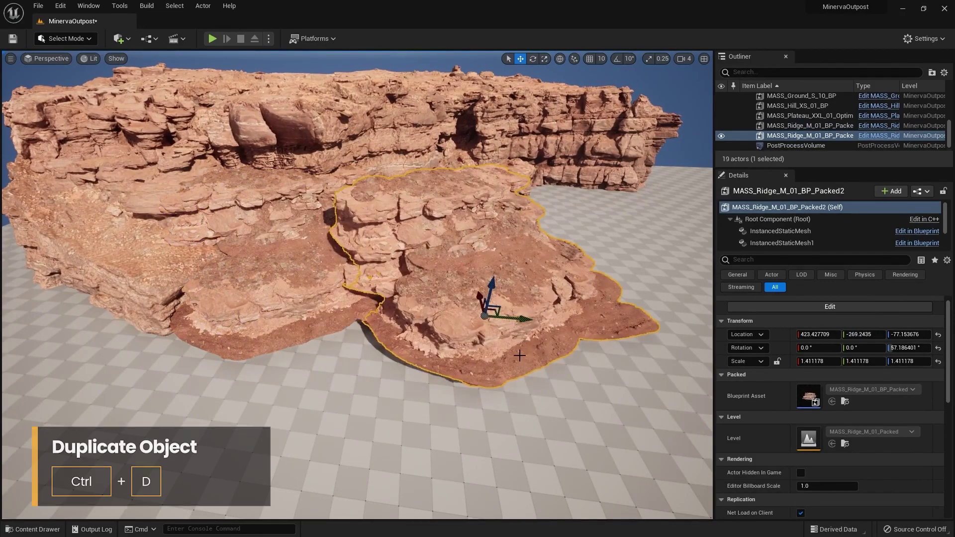
key("ctrl+d")
left_click_drag(522, 318, 687, 326)
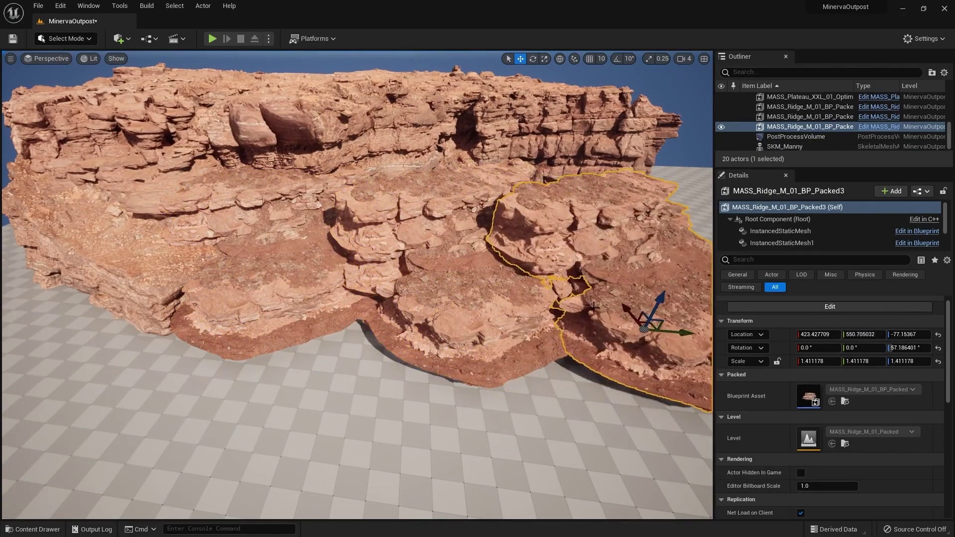
- Undo both duplications of the ridge rock together with their moves
key("ctrl+z")
key("ctrl+z")
key("ctrl+z")
key("ctrl+z")
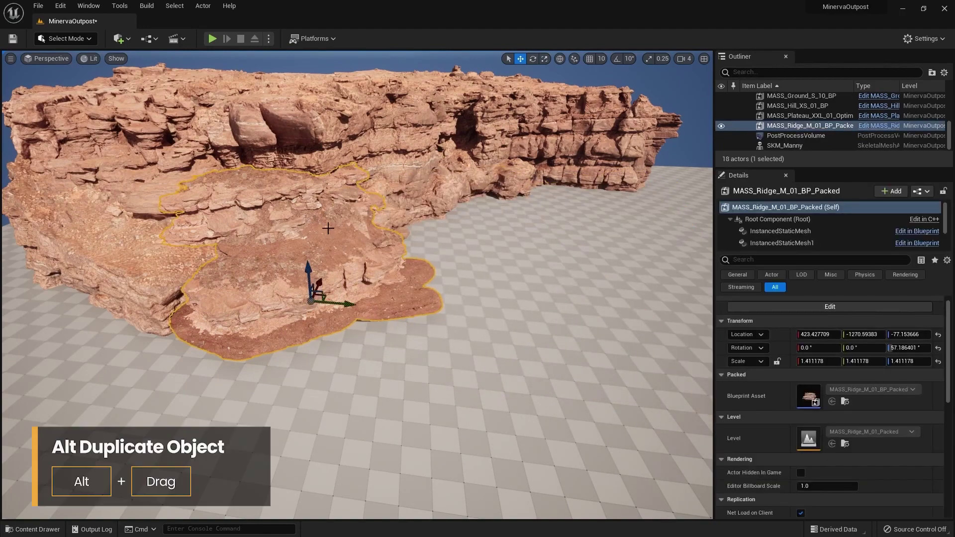
- Copy the MASS_Ridge_M_01 rock once along the Y axis and once toward the foreground, and delete the copies
left_click_drag(344, 304, 589, 313, "alt")
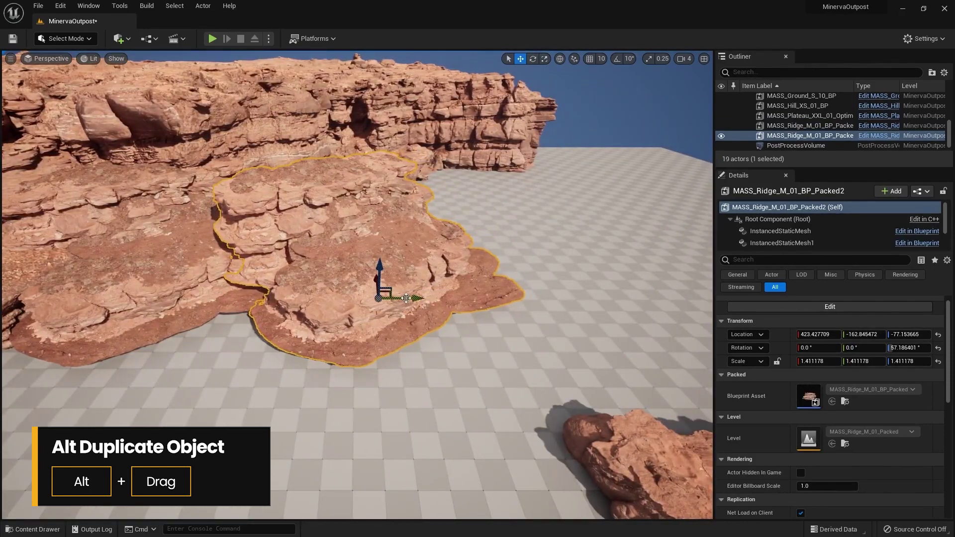
left_click_drag(373, 285, 386, 350)
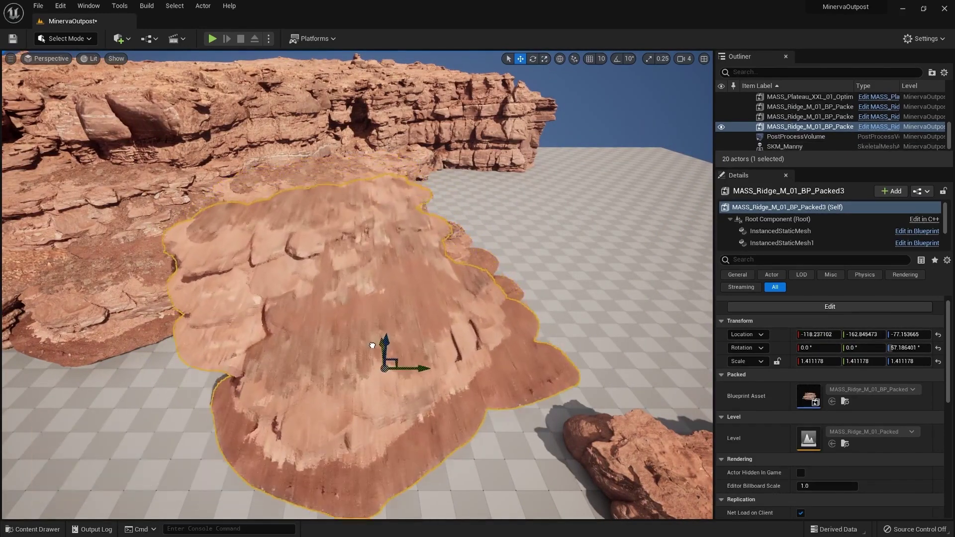
key("Delete")
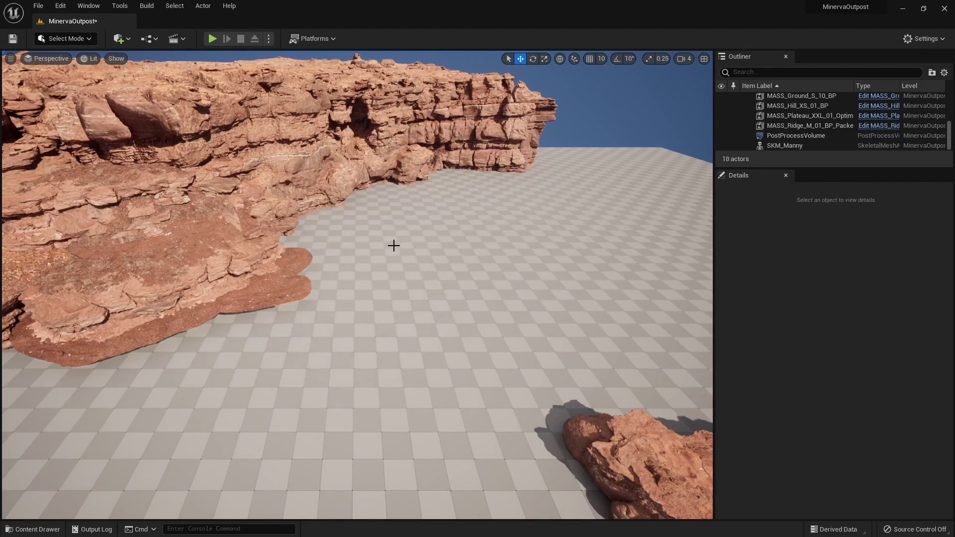
- Pin the CineCameraActor5 preview in the viewport and check it with the MASS_Ground_L_05 piece selected
right_click_drag(393, 245, 361, 272)
left_click(329, 277)
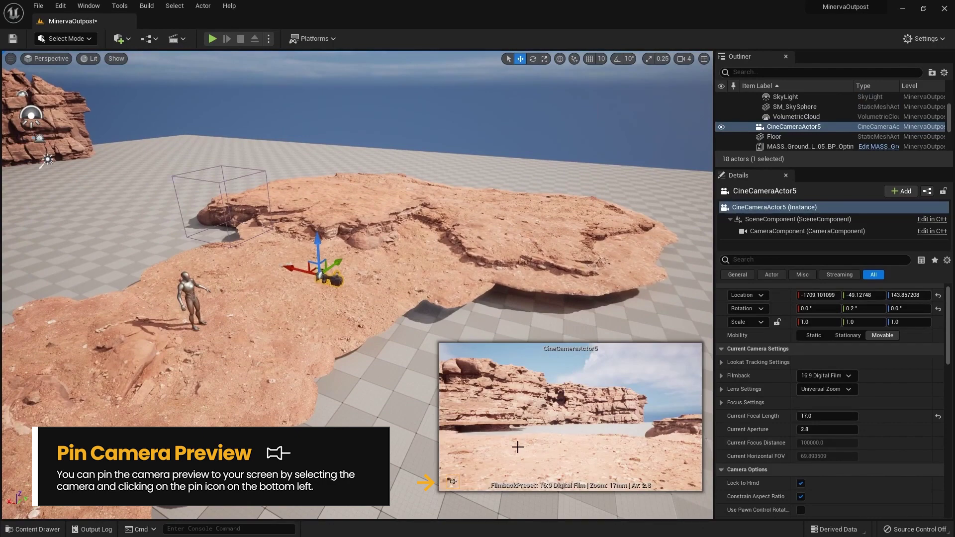
left_click(454, 481)
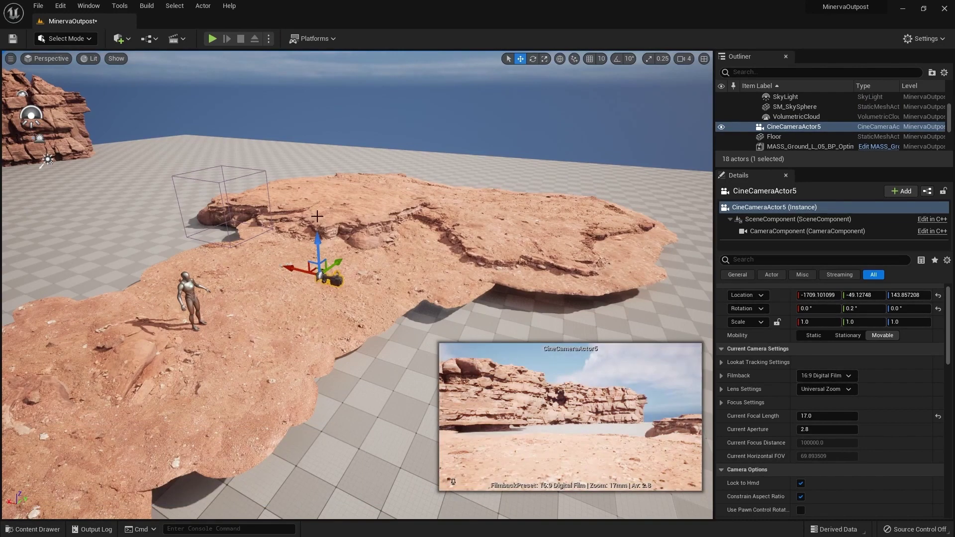
left_click(297, 220)
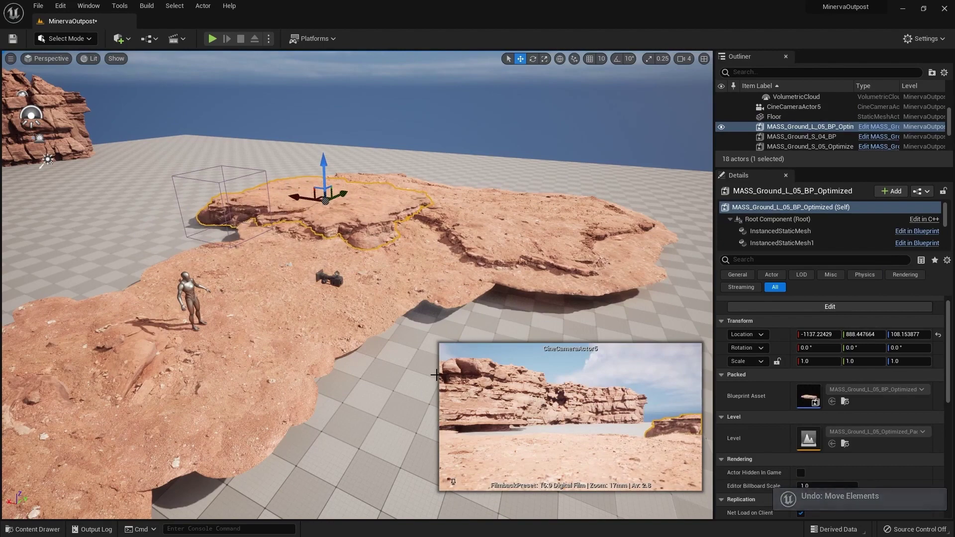
right_click_drag(532, 262, 458, 259)
key("d")
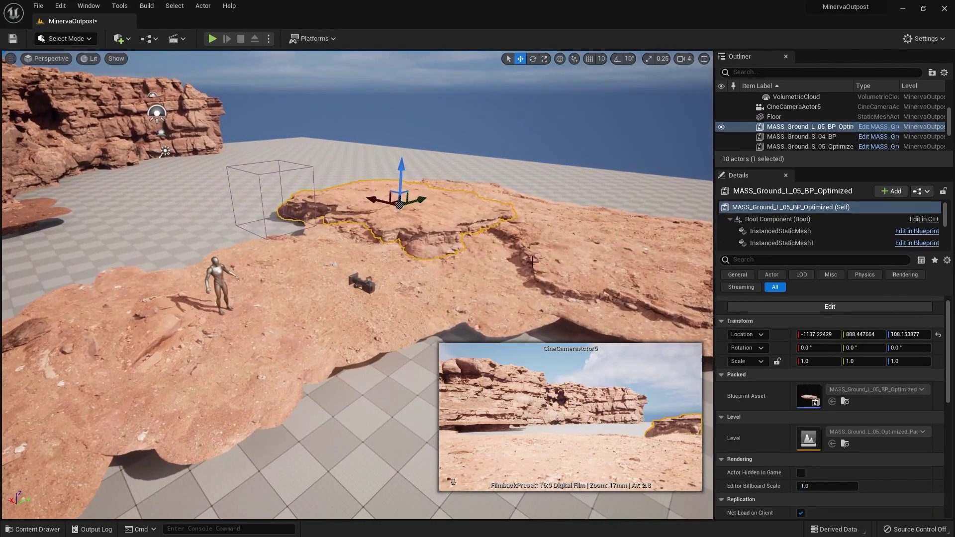
- Set the current aperture of CineCameraActor5 to 3.5
left_click(367, 283)
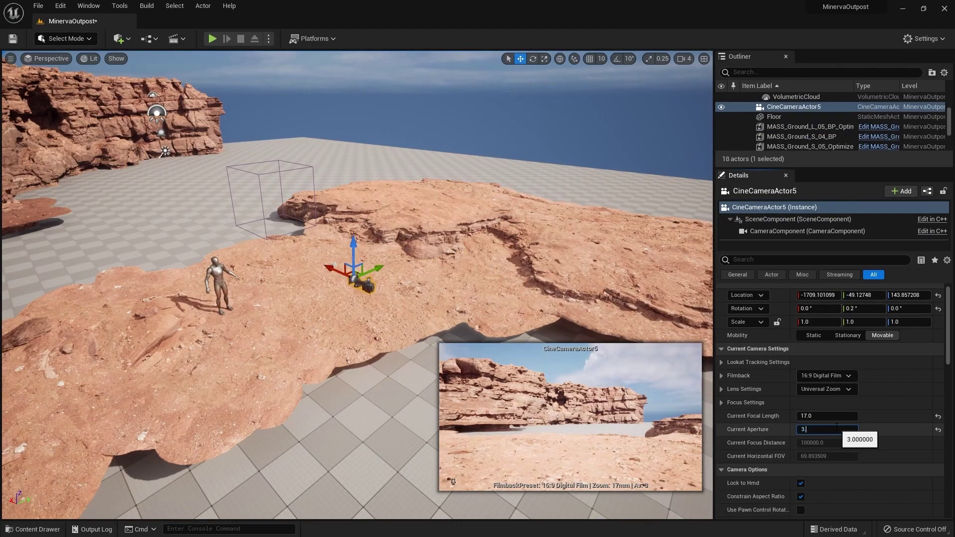
type(".5")
key("Return")
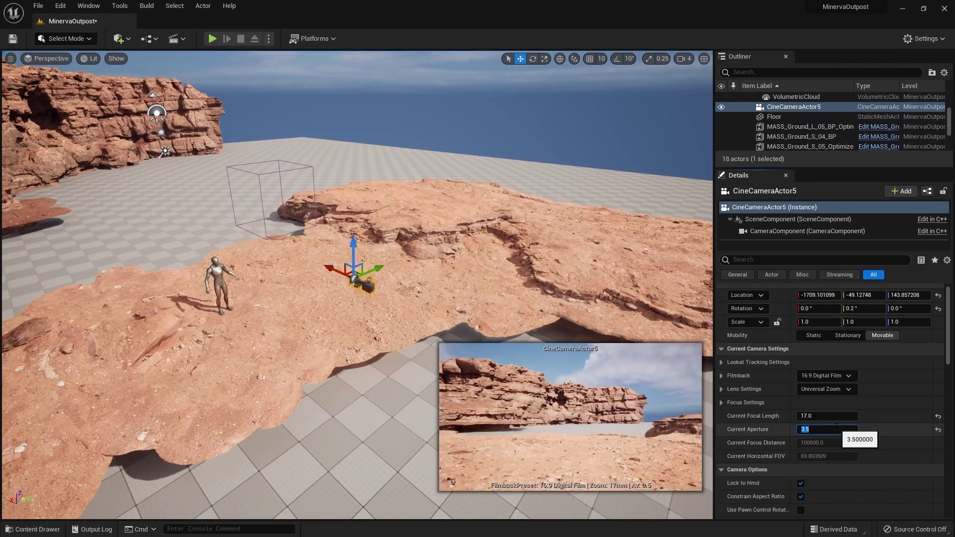
- Build out the canyon around the camera view with more ground, cliff, ridge and butte pieces from AncientContent/Geometry/MASS and its Unique subfolder
right_click_drag(324, 270, 350, 261)
left_click_drag(318, 285, 599, 265)
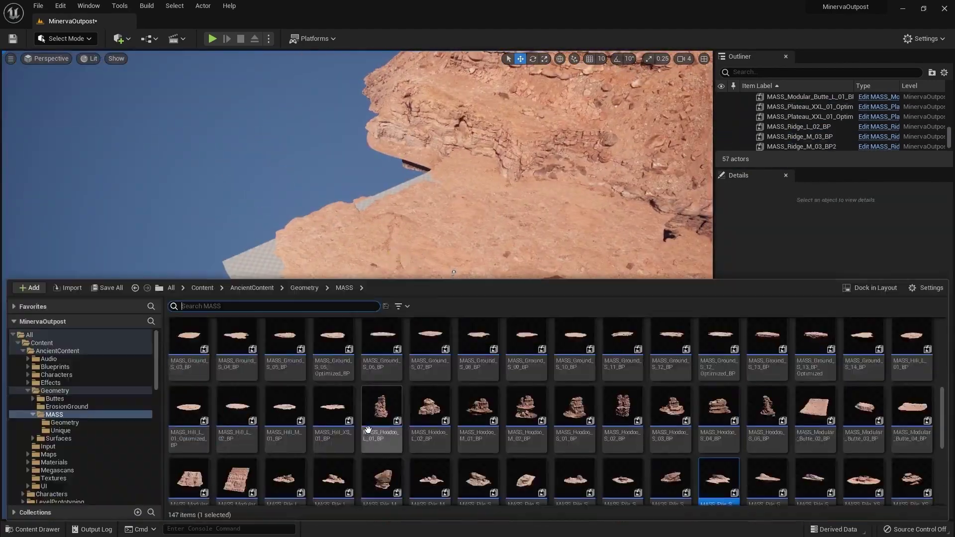
left_click(60, 430)
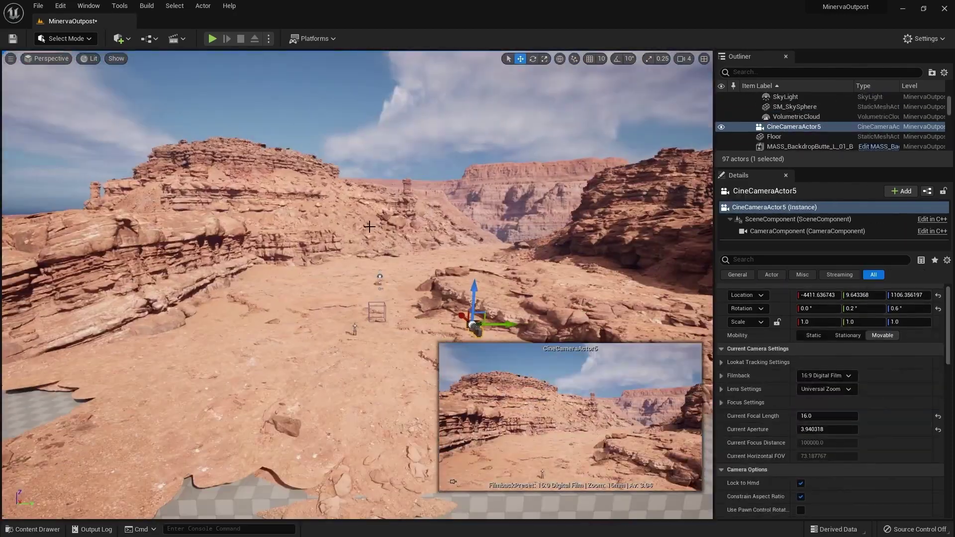
right_click(258, 88)
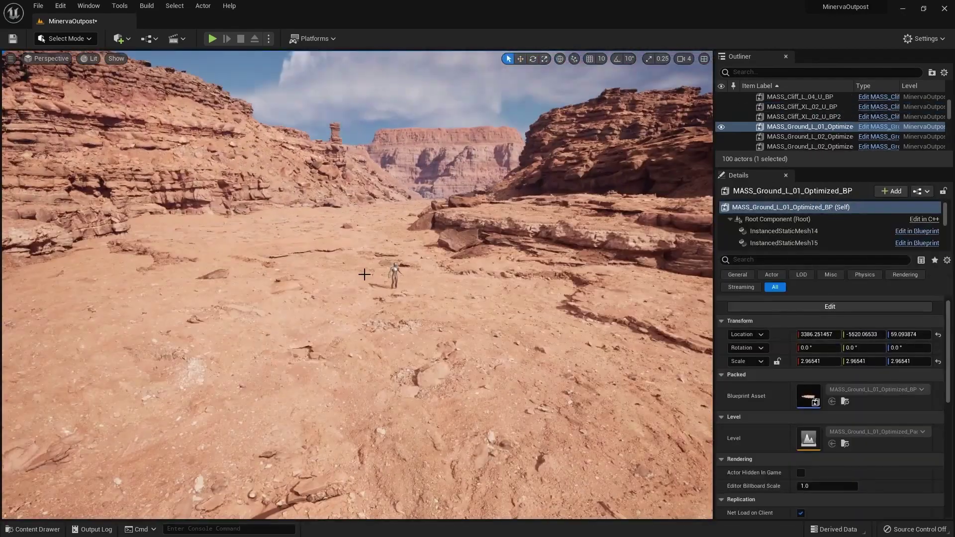
right_click_drag(385, 337, 438, 332)
- Look through the building and prop blueprints in missiontominerva/Actors and survey the open ground around the mannequin
key("ctrl+space")
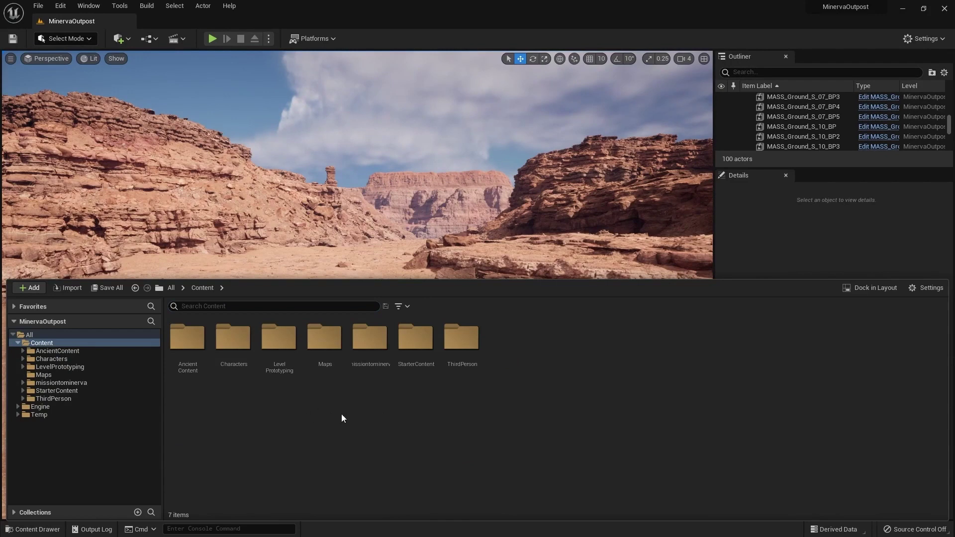
left_click(49, 384)
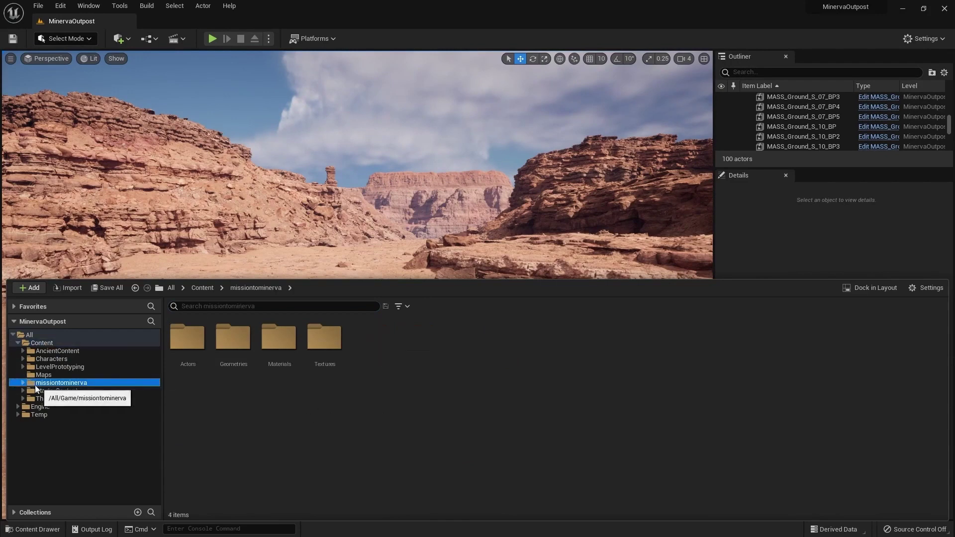
double_click(180, 370)
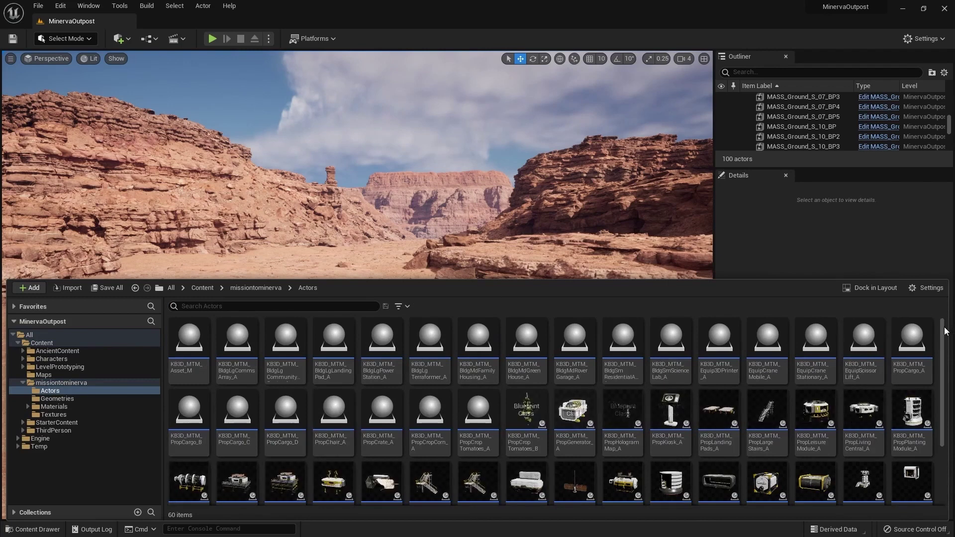
scroll(945, 331, "down", 5)
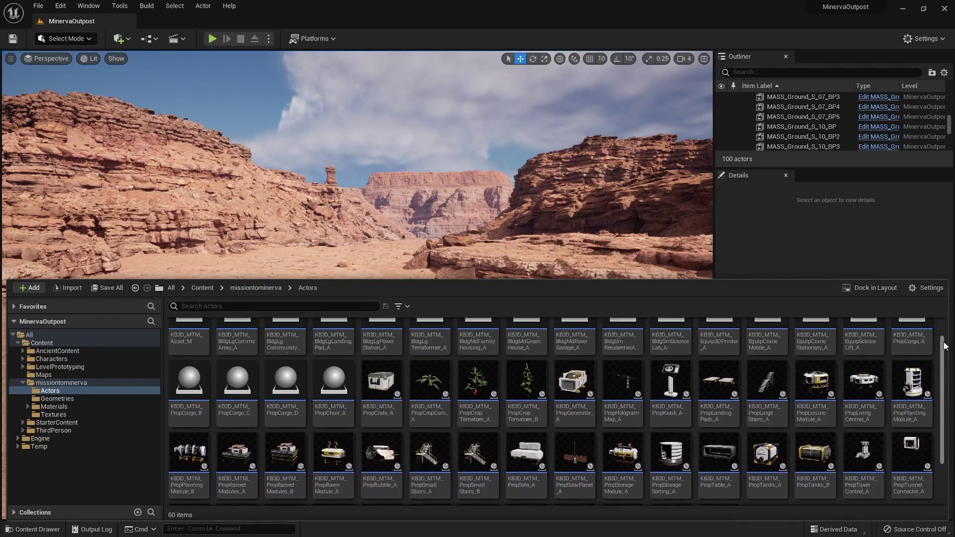
left_click_drag(942, 342, 941, 327)
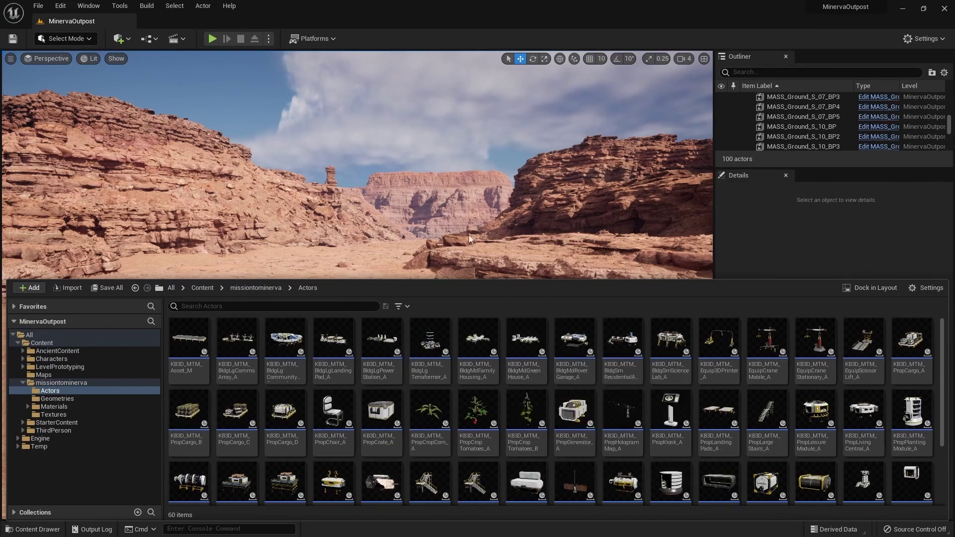
right_click_drag(443, 221, 426, 294)
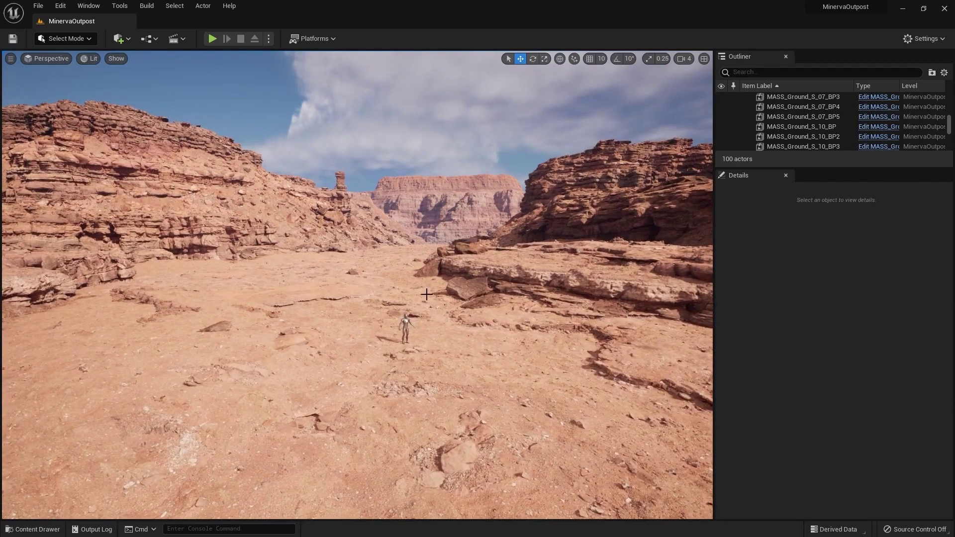
right_click_drag(377, 250, 371, 249)
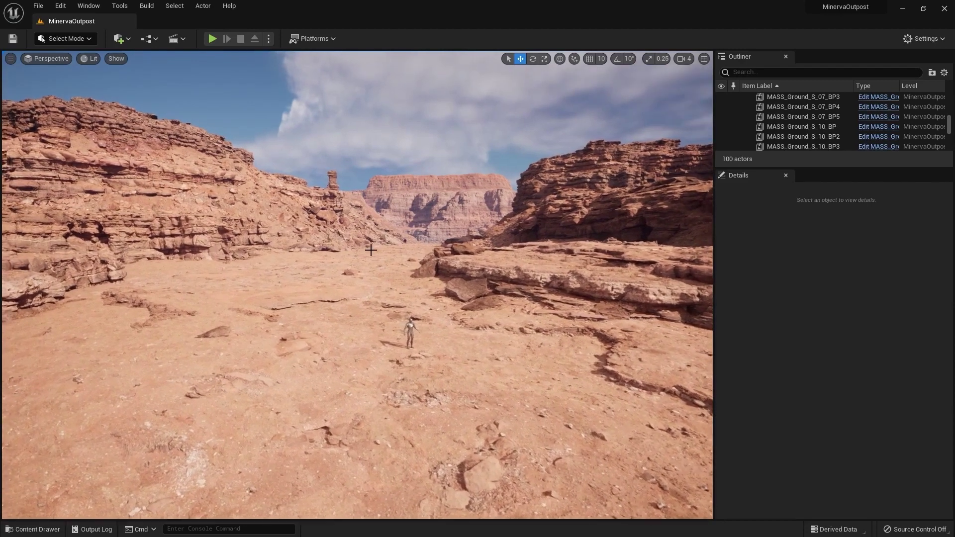
right_click_drag(427, 282, 426, 282)
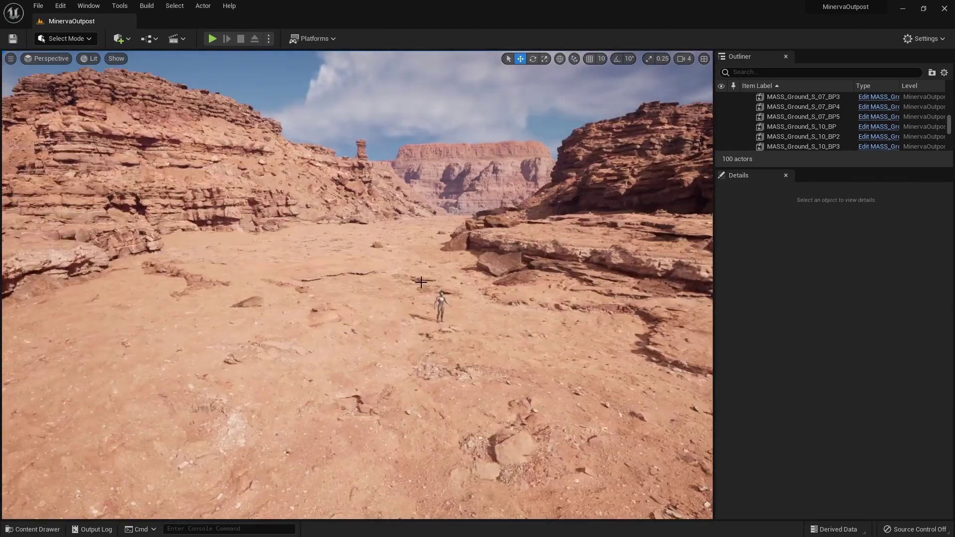
- Place the KB3D_MTM_BldgSmResidentialAlt_A building from missiontominerva/Actors on the canyon ground near the mannequin
key("ctrl+space")
scroll(697, 383, "down", 3)
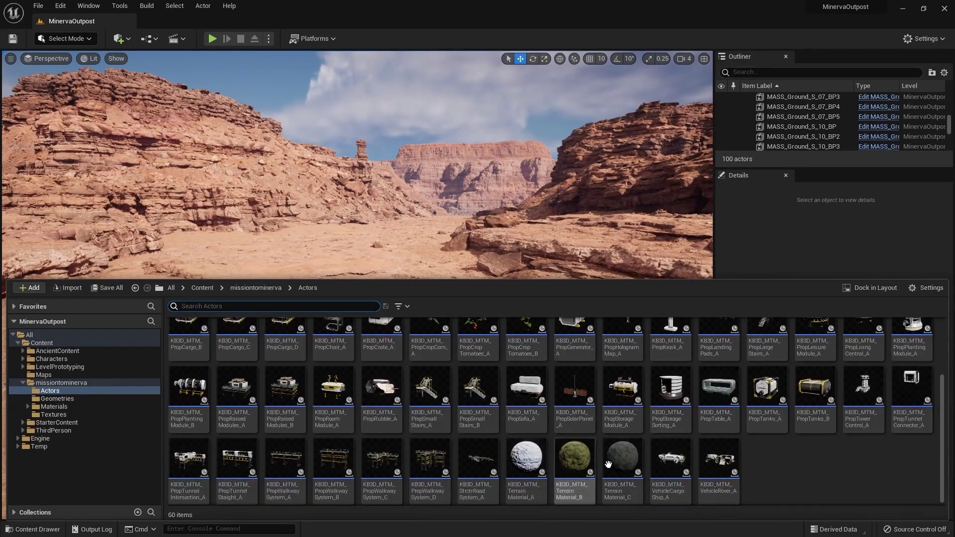
scroll(697, 383, "up", 3)
scroll(661, 392, "down", 1)
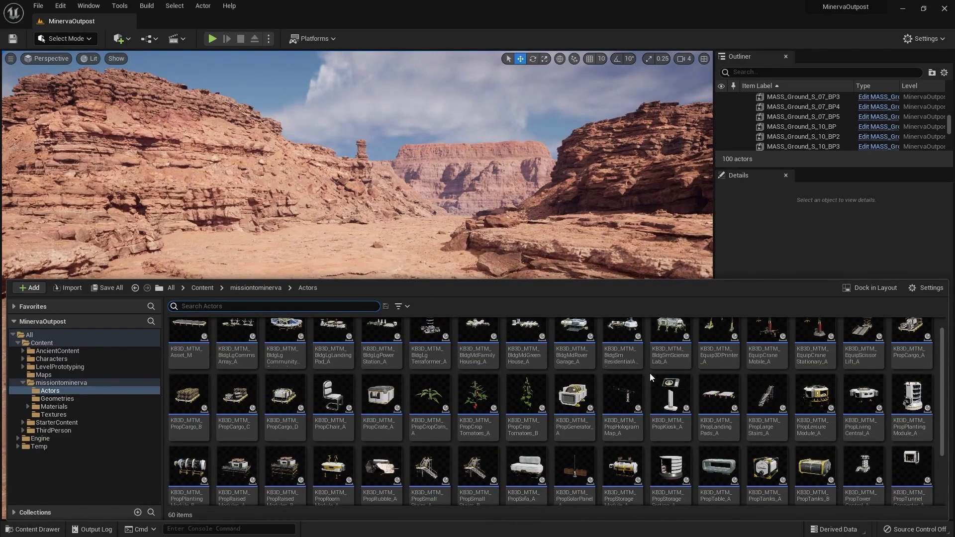
scroll(650, 373, "up", 1)
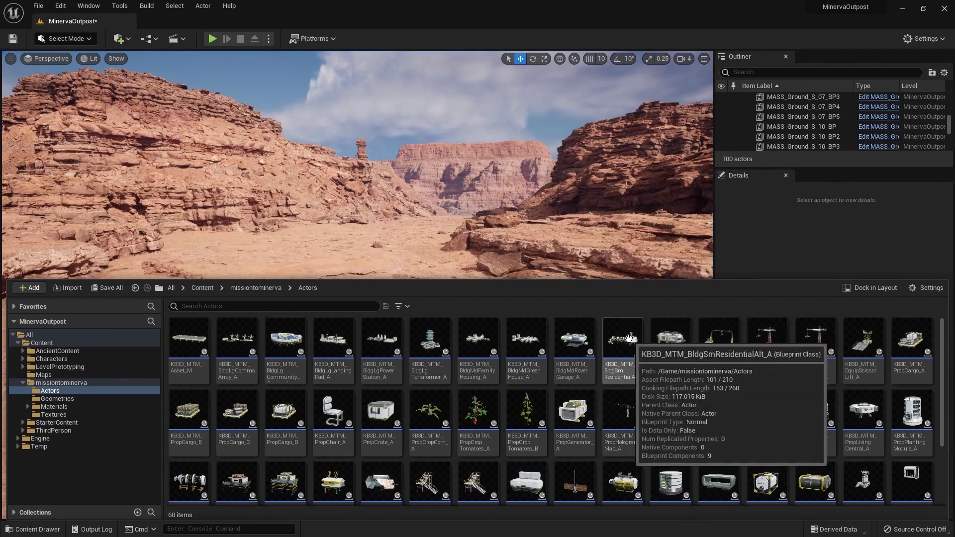
left_click_drag(630, 340, 618, 273)
left_click_drag(467, 231, 336, 270)
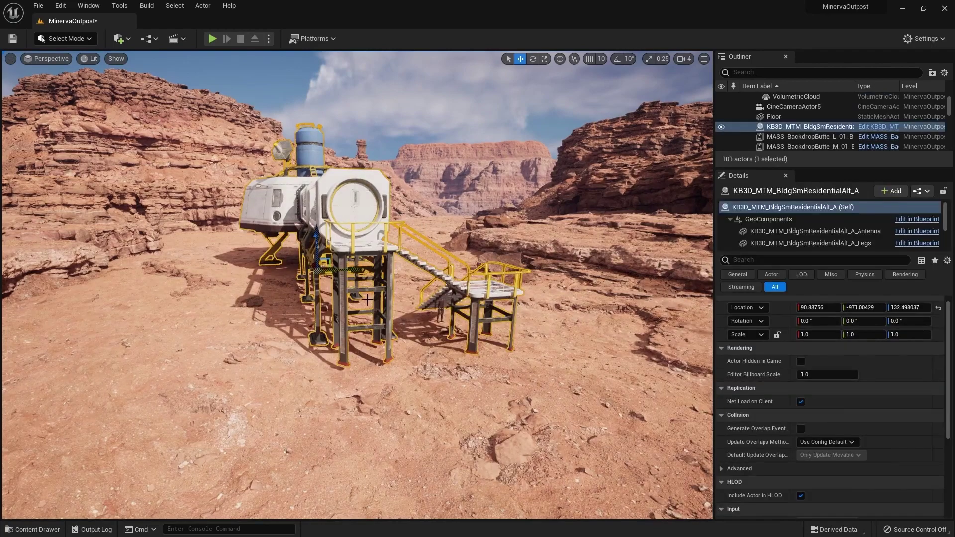
- Duplicate the floor, move the copy beside the canyon, and lay out the missiontominerva buildings and props on it
right_click_drag(367, 300, 306, 278)
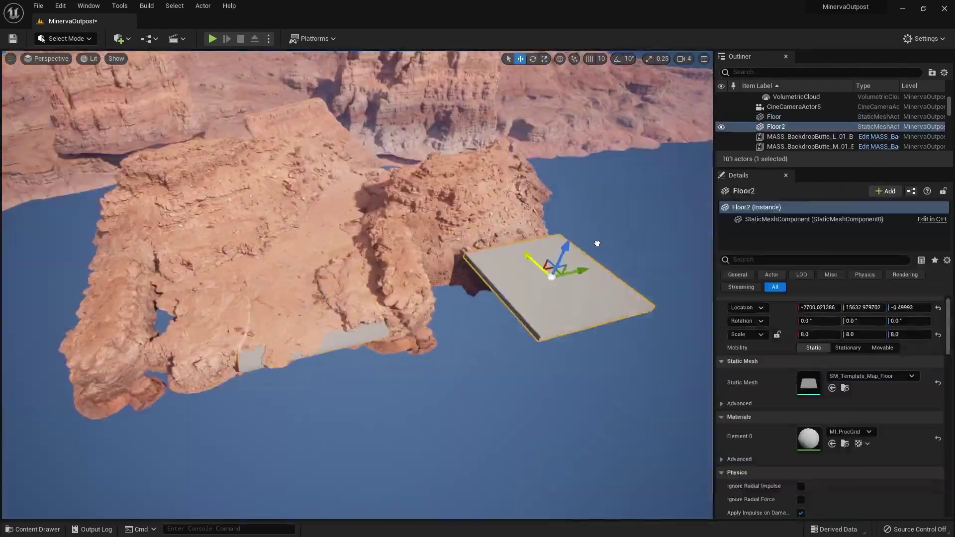
key("f")
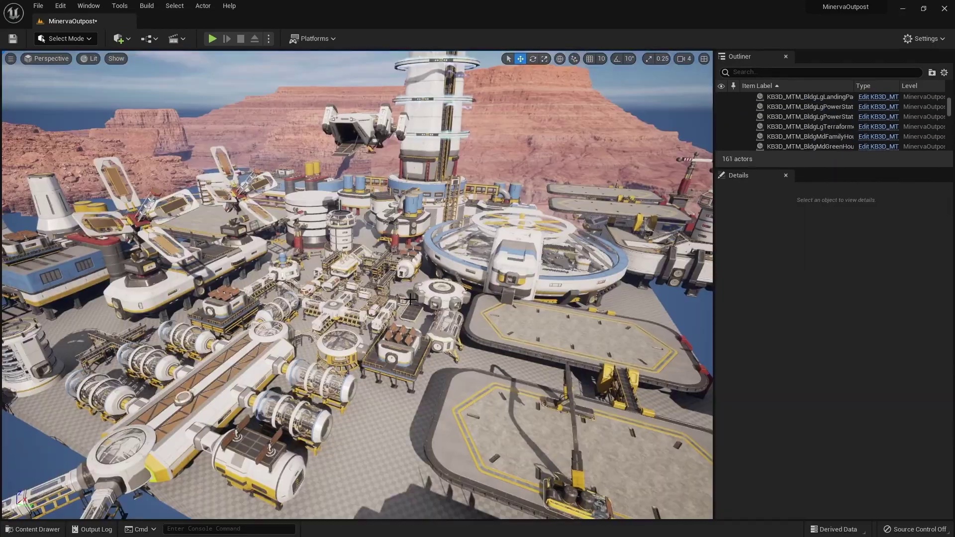
- Examine the laid-out outpost buildings and props and the missiontominerva/Actors folder they come from
right_click_drag(410, 300, 415, 267)
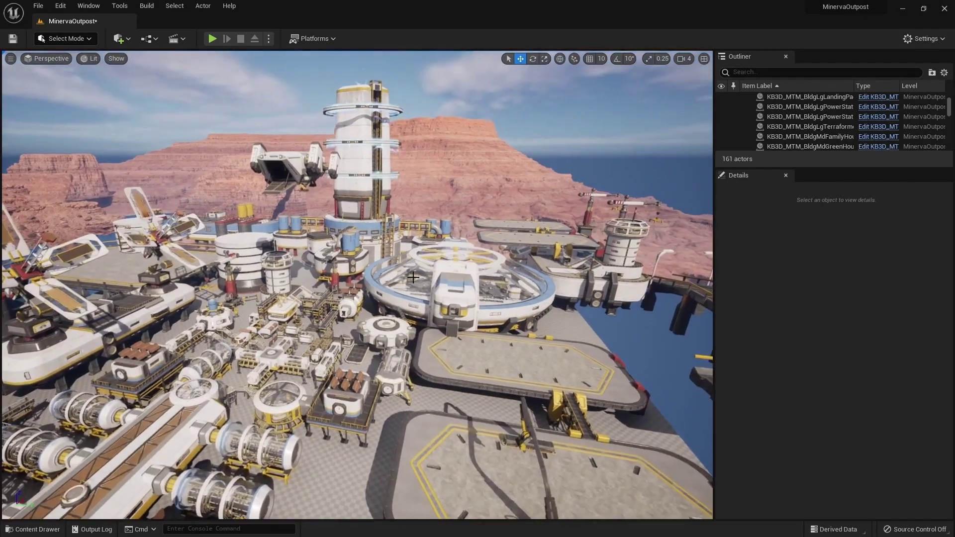
key("ctrl+space")
left_click(252, 182)
double_click(190, 246)
key("ctrl+space")
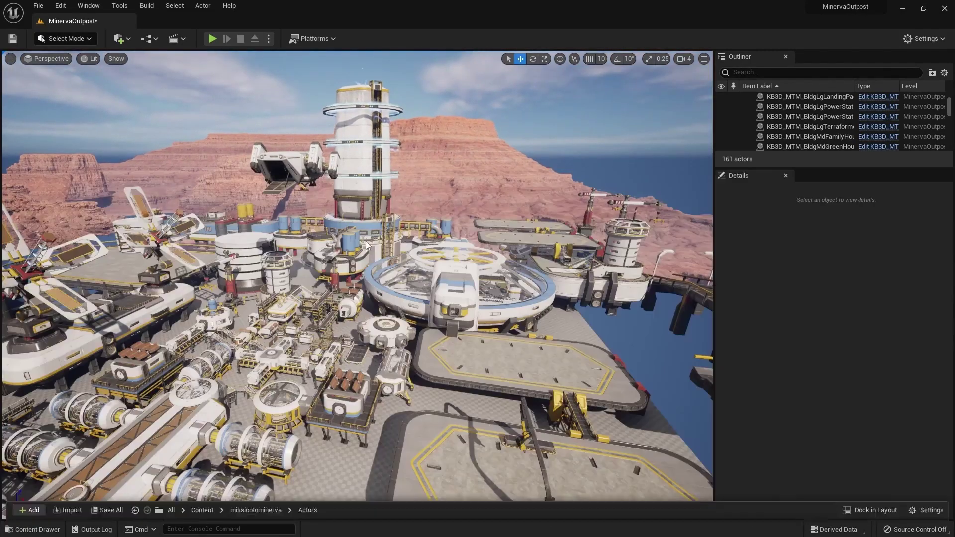
- Examine the terraformer, cargo ship and rover among the laid-out outpost assets, and the missiontominerva/Actors folder they come from
right_click_drag(379, 259, 338, 258)
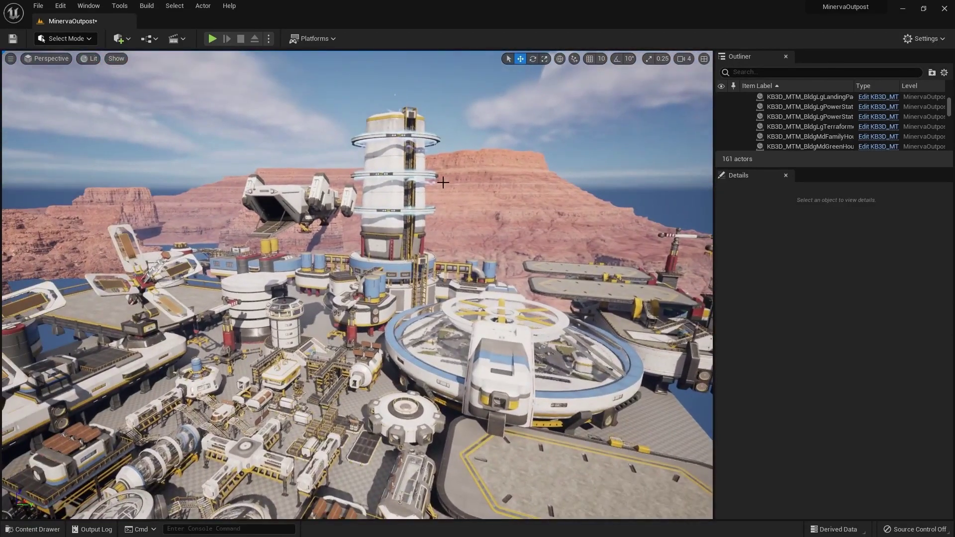
left_click(355, 207)
key("w")
right_click_drag(355, 207, 344, 301)
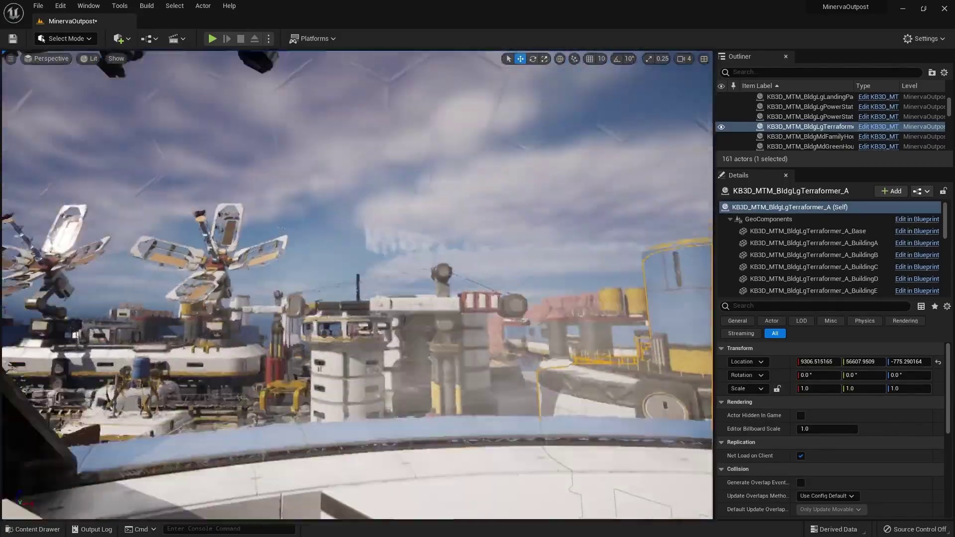
right_click_drag(344, 301, 344, 279)
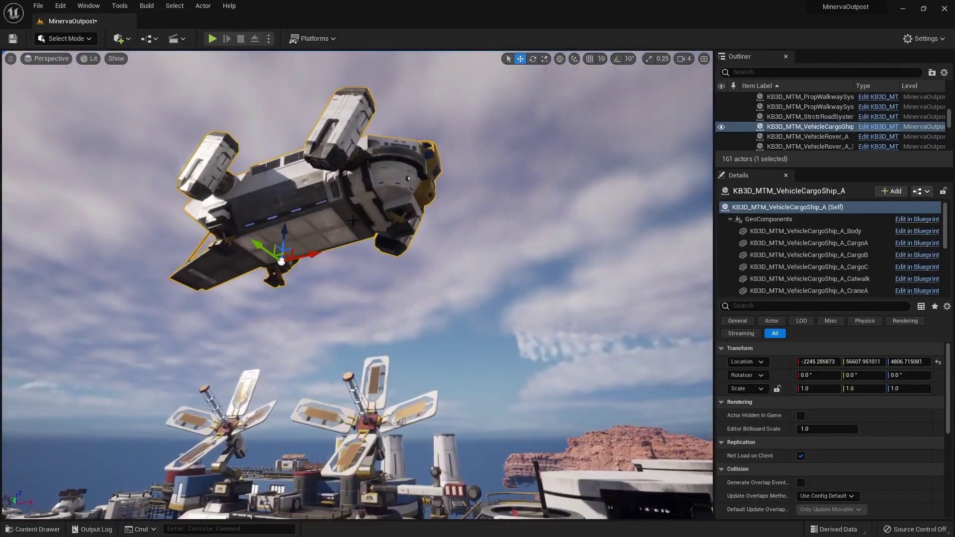
right_click_drag(353, 220, 272, 344)
key("w")
left_click(336, 296)
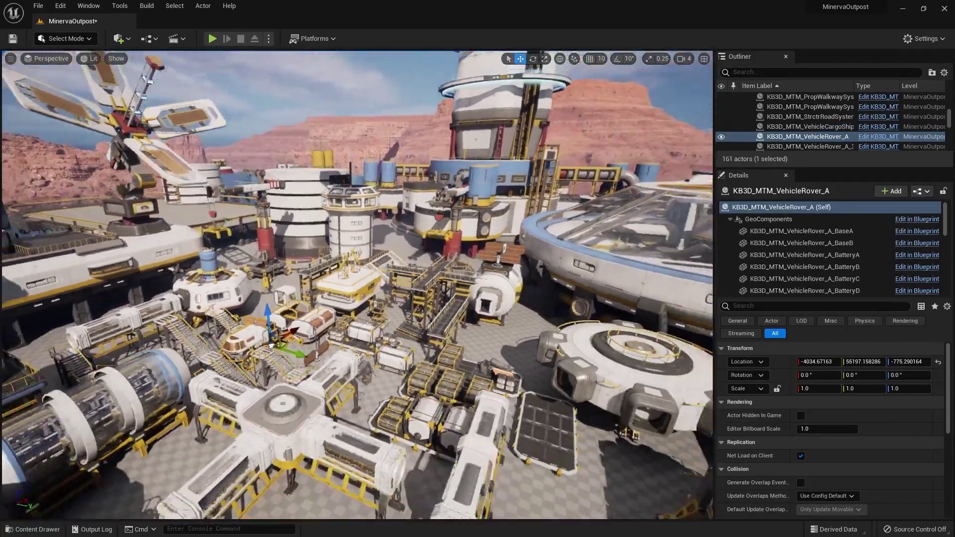
left_click_drag(271, 344, 251, 343, "alt")
key("ctrl+space")
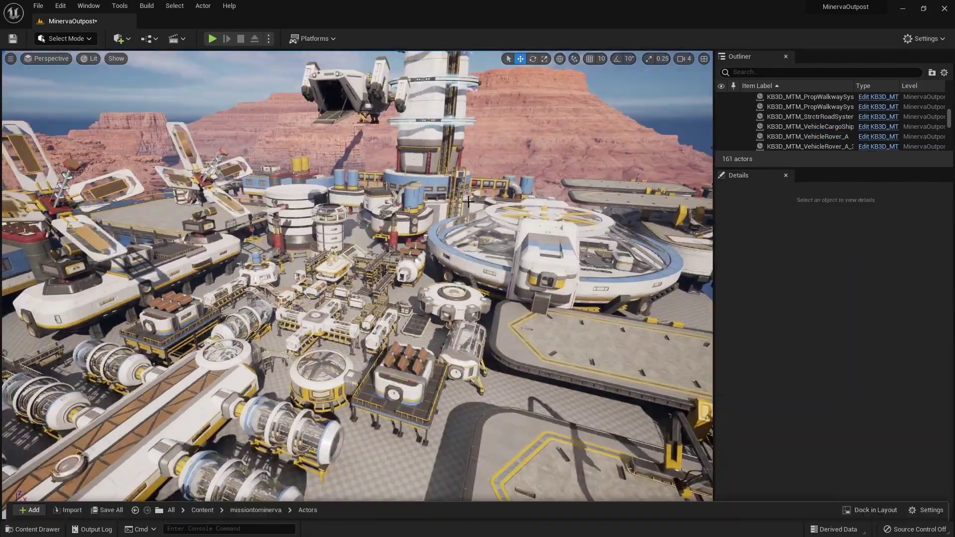
key("ctrl+space")
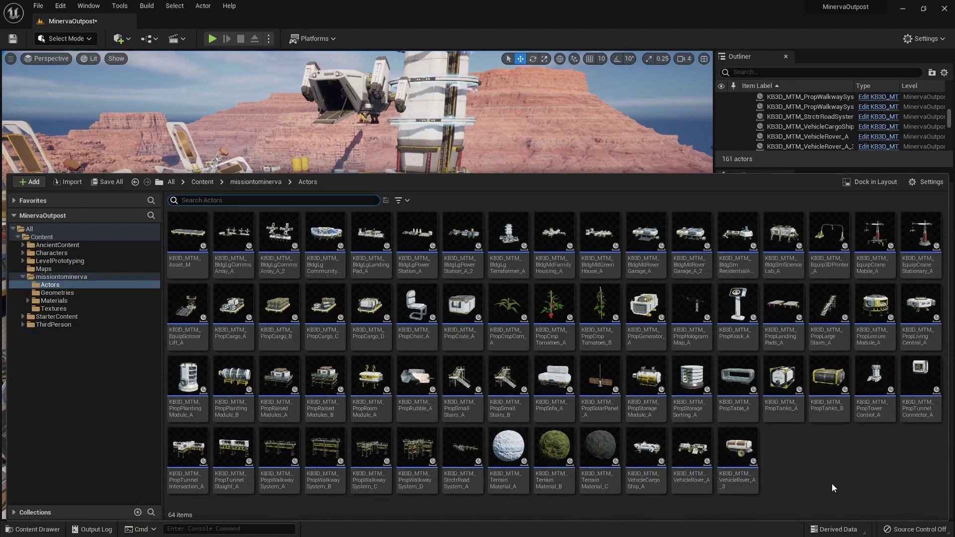
- Open the KB3D_MTM_VehicleCargoShip_A blueprint, inspect its separate body and thruster meshes in the 3D view, and close it unchanged
left_click(361, 86)
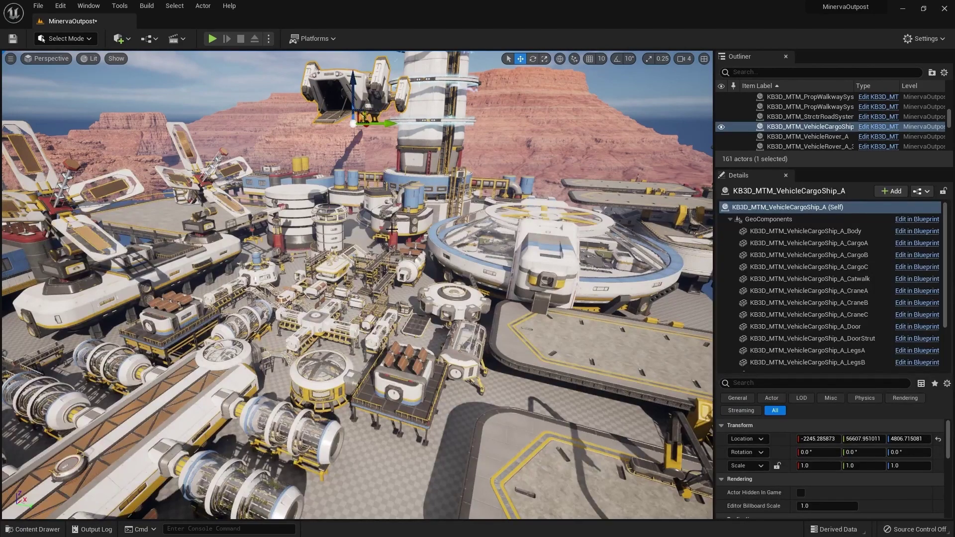
key("f")
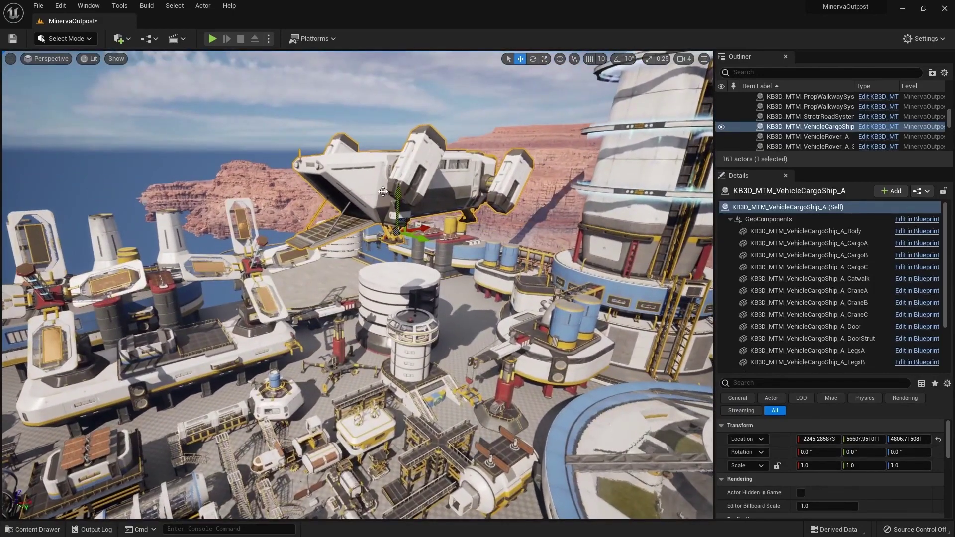
left_click(911, 220)
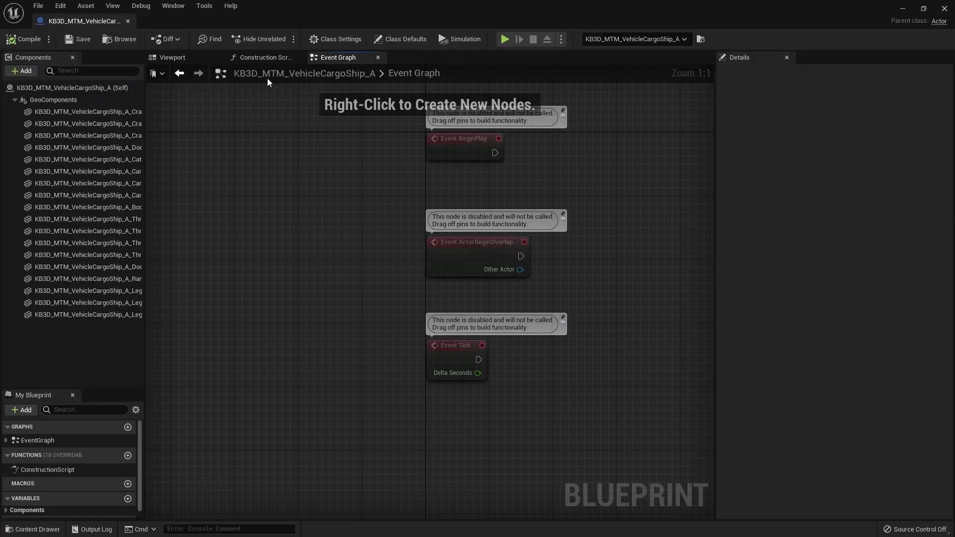
left_click(192, 57)
left_click_drag(454, 213, 423, 414)
left_click(432, 274)
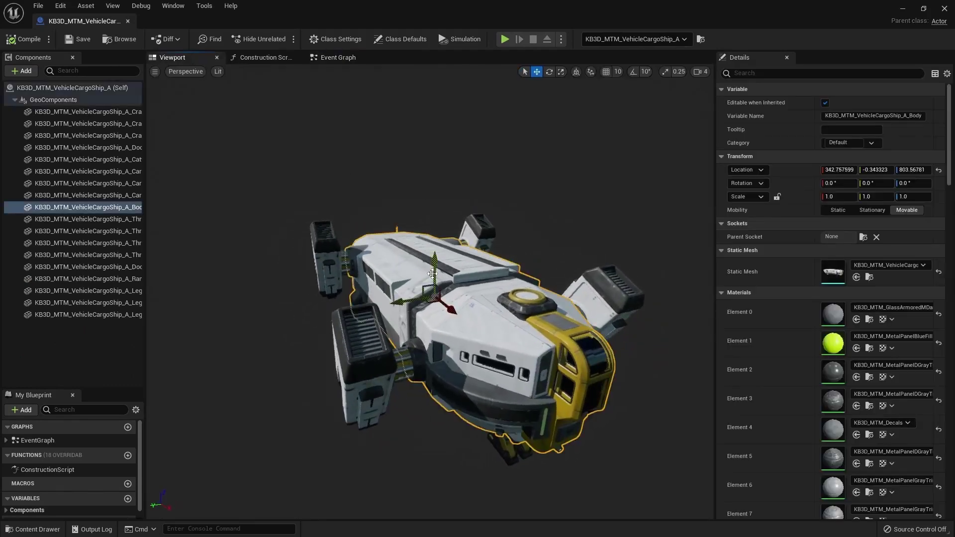
left_click(356, 339)
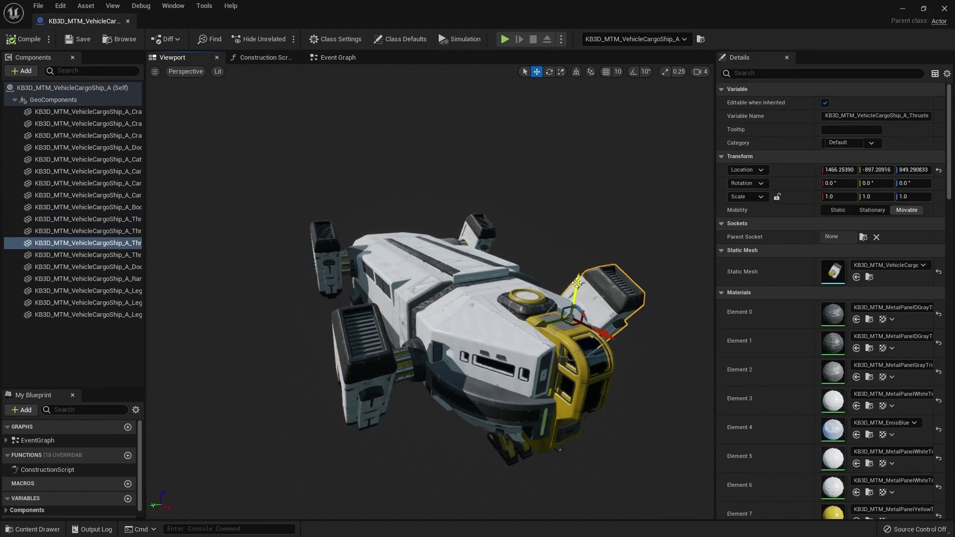
key("ctrl+z")
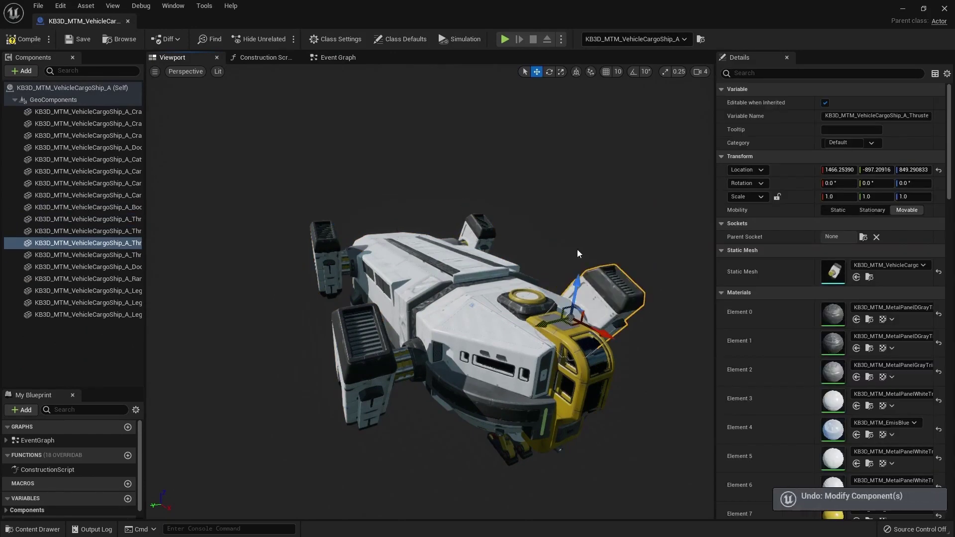
left_click(128, 21)
- Look through the individual building-part static meshes in the missiontominerva/Geometries folder
mouse_move(327, 273)
right_mouse_down()
mouse_move(348, 272)
mouse_move(356, 259)
mouse_move(325, 276)
right_mouse_up()
right_click_drag(408, 262, 433, 257)
key("ctrl+space")
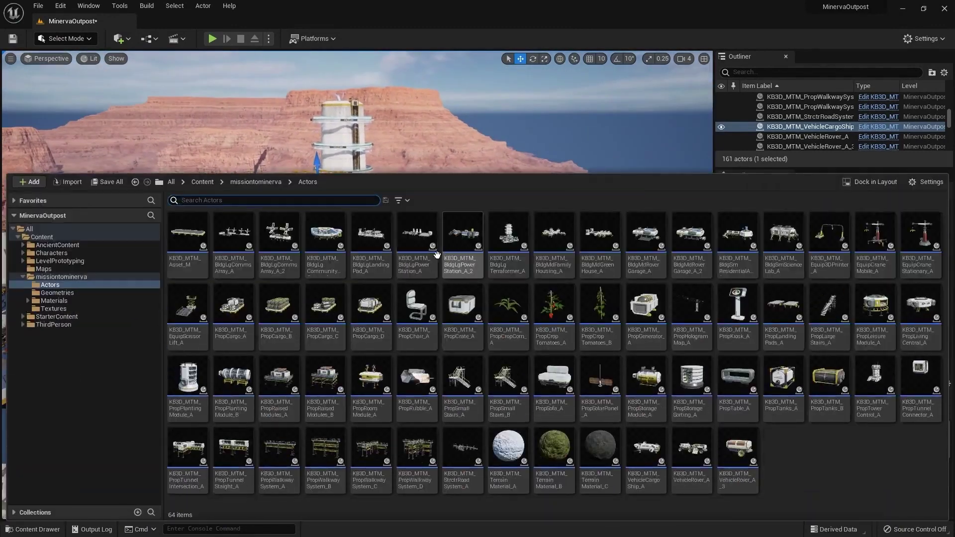
left_click(257, 182)
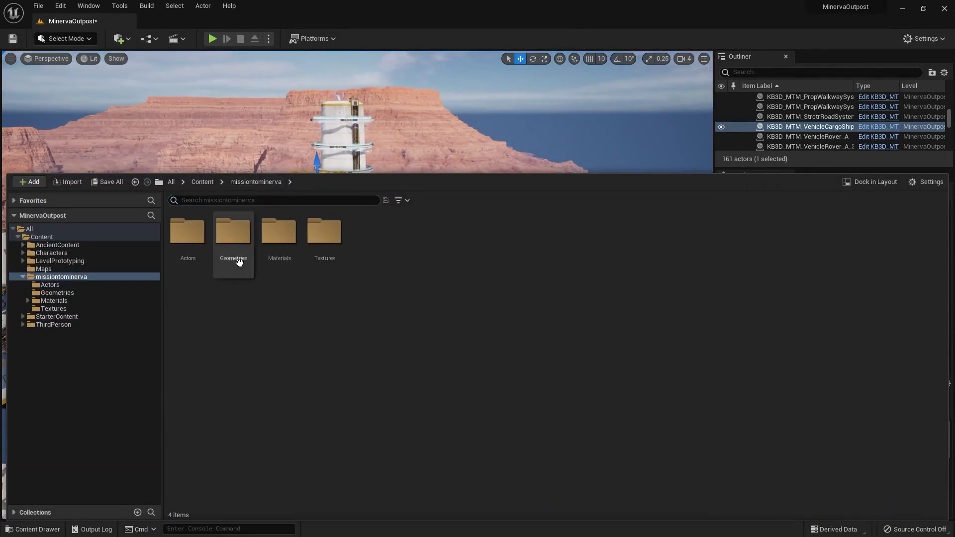
double_click(238, 236)
left_click_drag(944, 241, 886, 216)
right_click_drag(887, 216, 691, 355)
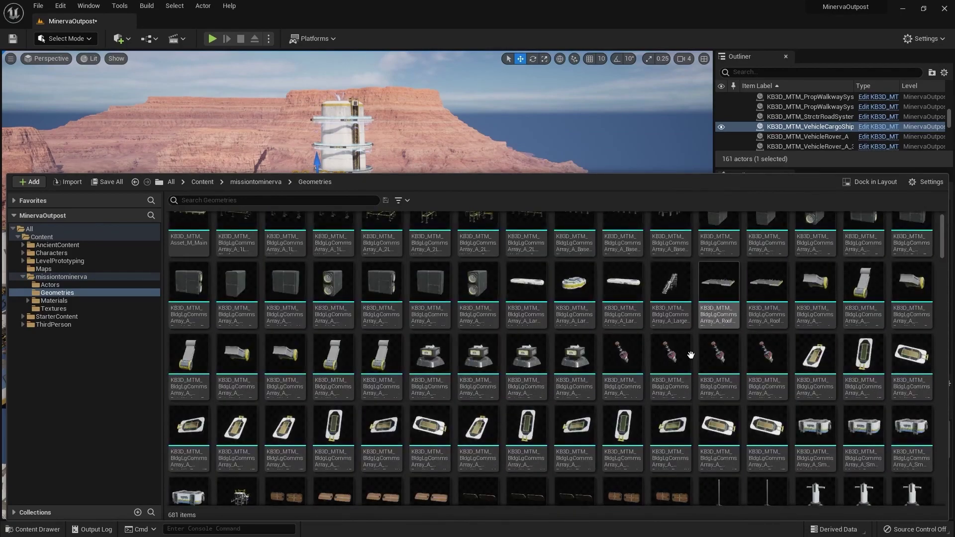
left_click_drag(945, 294, 949, 304)
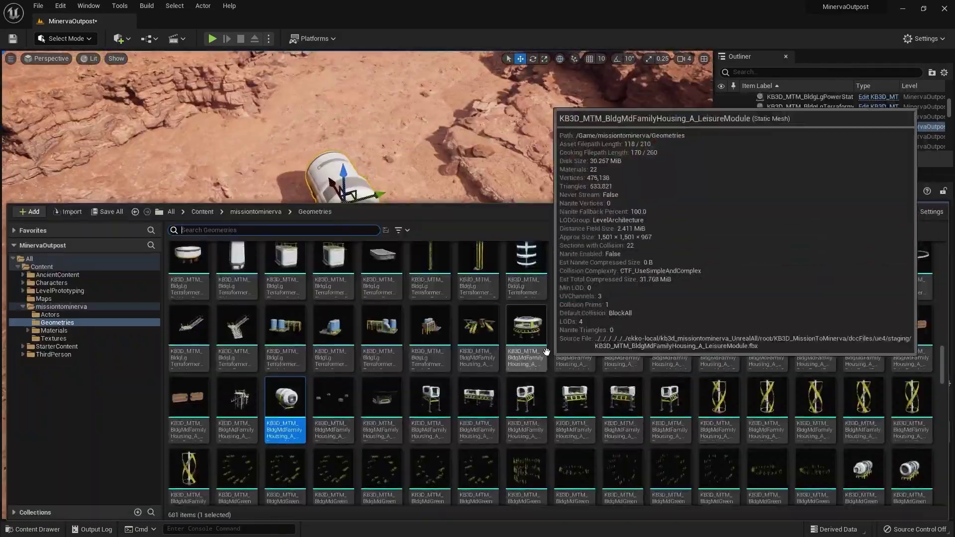
- Extend the canyon habitat with missiontominerva/Geometries tunnel pieces, branching KB3D_MTM_BldgMdFamilyHousing_A_TunnelConnectorE off the side of the straight tunnel
scroll(546, 351, "down", 10)
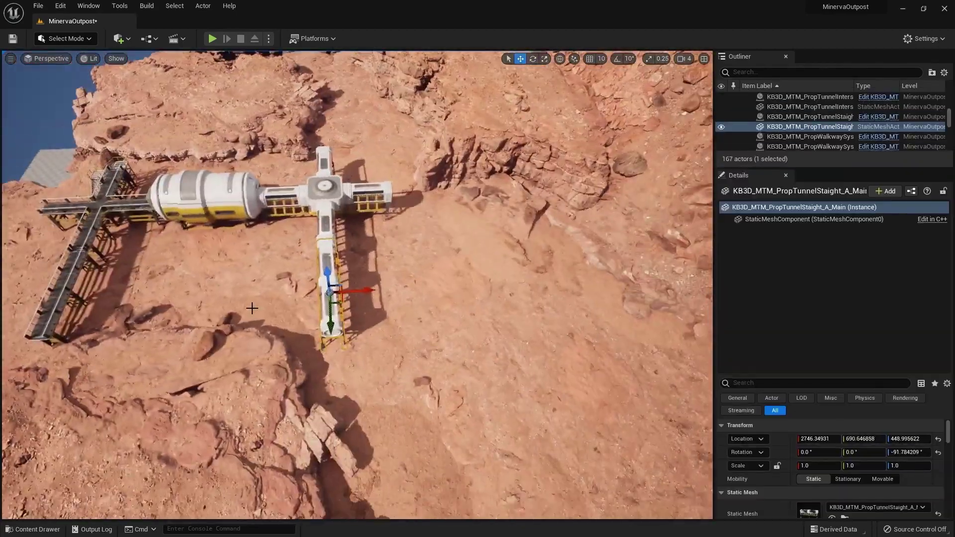
key("ctrl+space")
left_click_drag(572, 384, 372, 259)
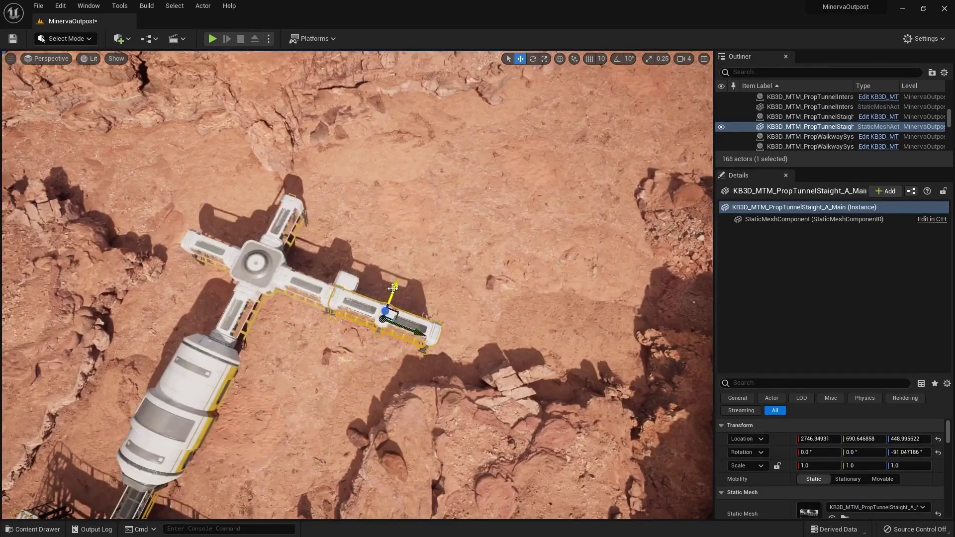
key("ctrl+space")
left_click(358, 256)
key("f")
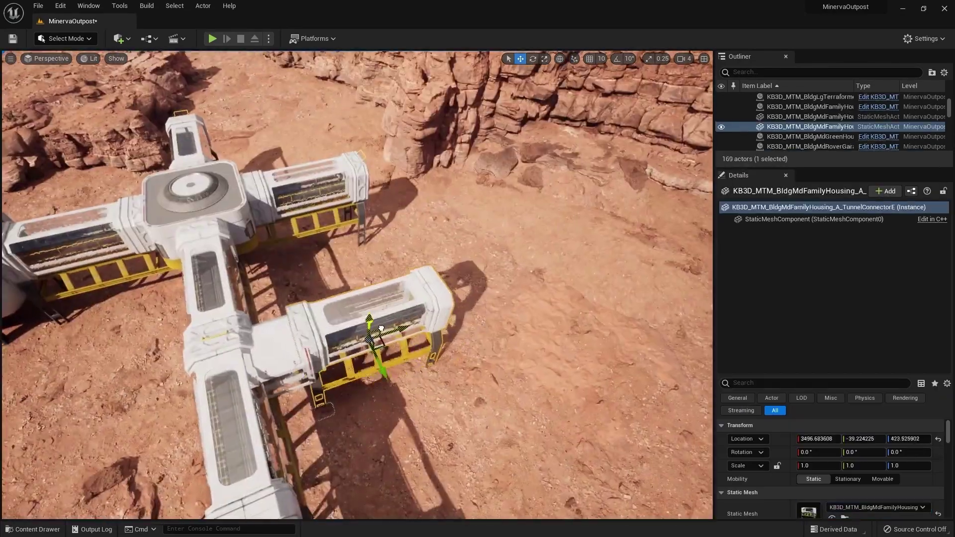
key("w")
- Place the KB3D_MTM_BldgMdFamilyHousing_A_LeisureModule mesh at the side tunnel's end, rotate it to about -140° and align it with the tunnel
key("ctrl+space")
left_click_drag(486, 358, 365, 199)
key("e")
left_click_drag(393, 218, 301, 238)
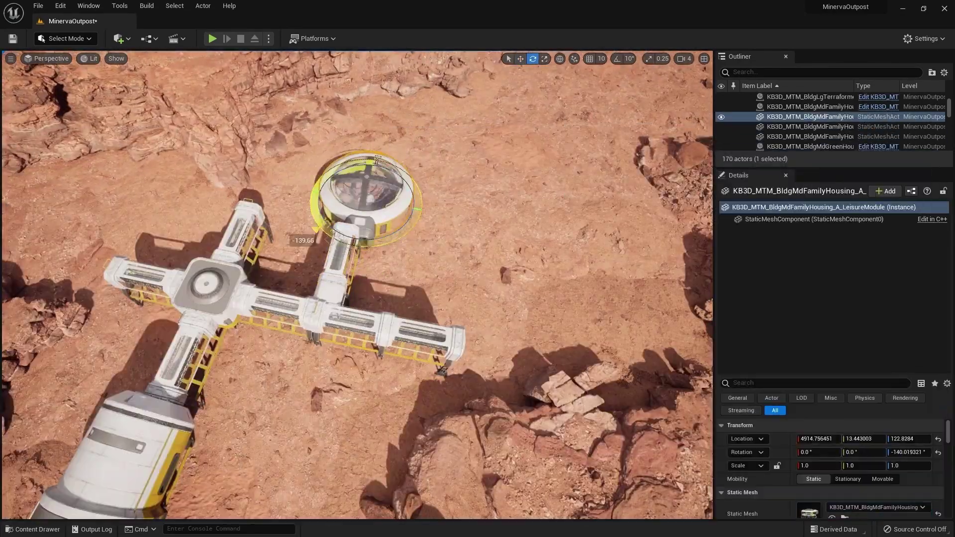
key("f")
key("w")
left_click_drag(354, 205, 353, 198)
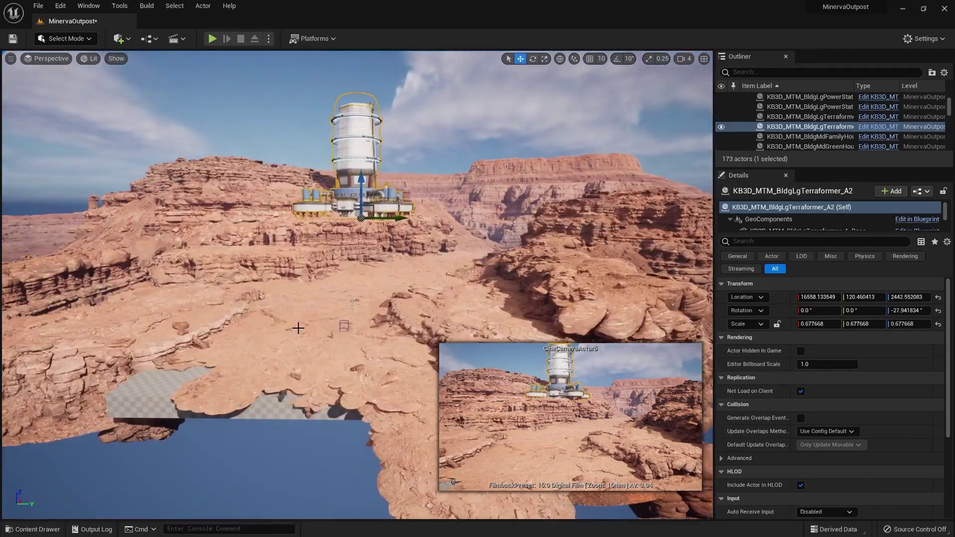
- Select the CineCameraActor5 camera for its preview, and select the MASS_Plateau_XXL_01_Optimized_BP7 rock plateau beside the white chimneys
left_click(243, 414)
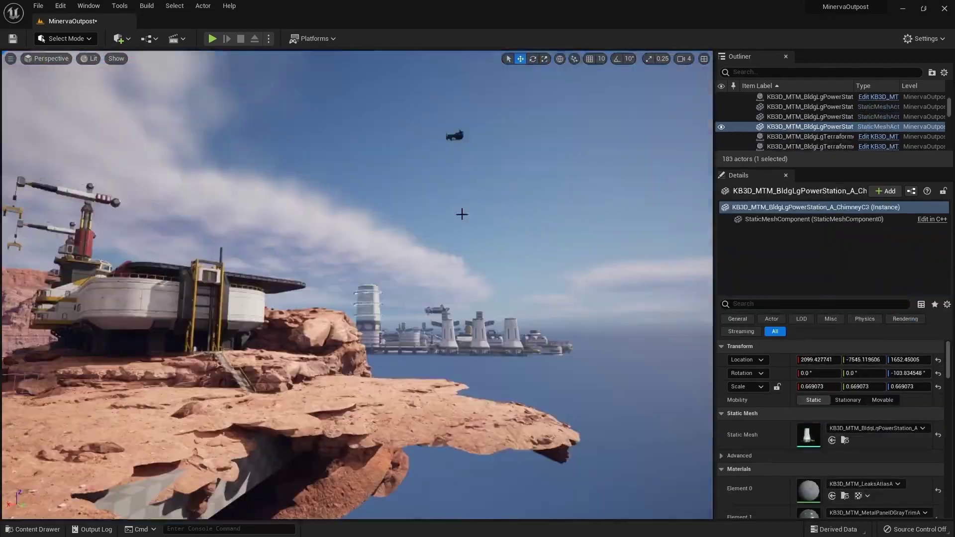
left_click(454, 136)
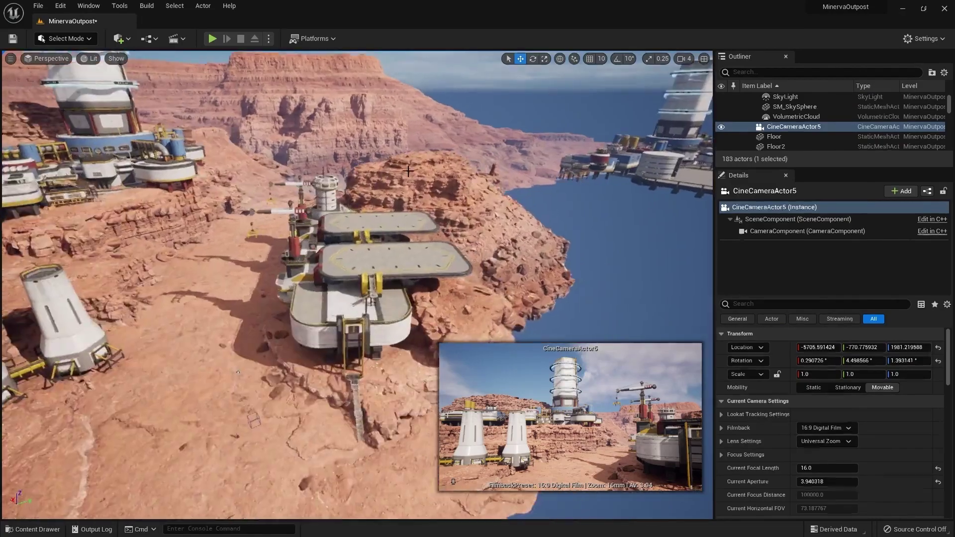
left_click(407, 171)
left_click(342, 261)
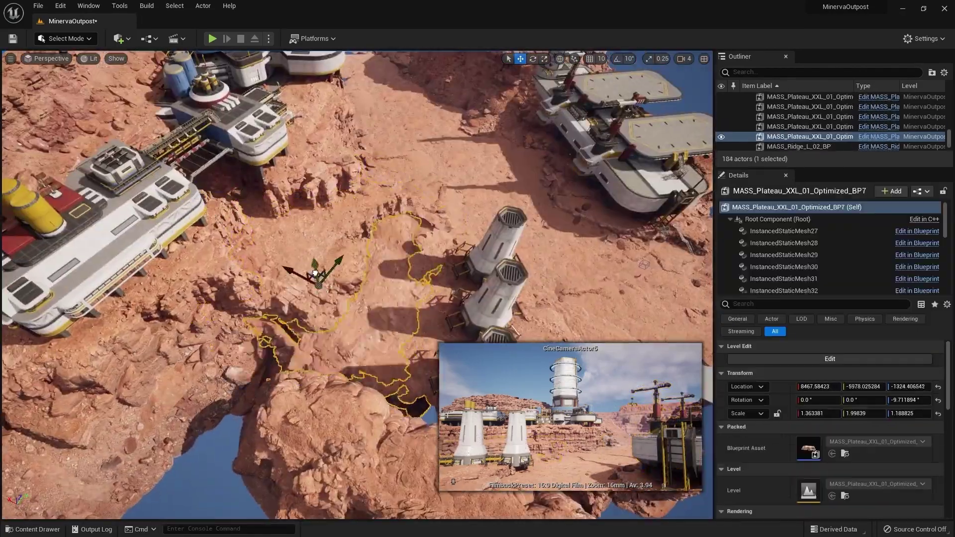
left_click(243, 288)
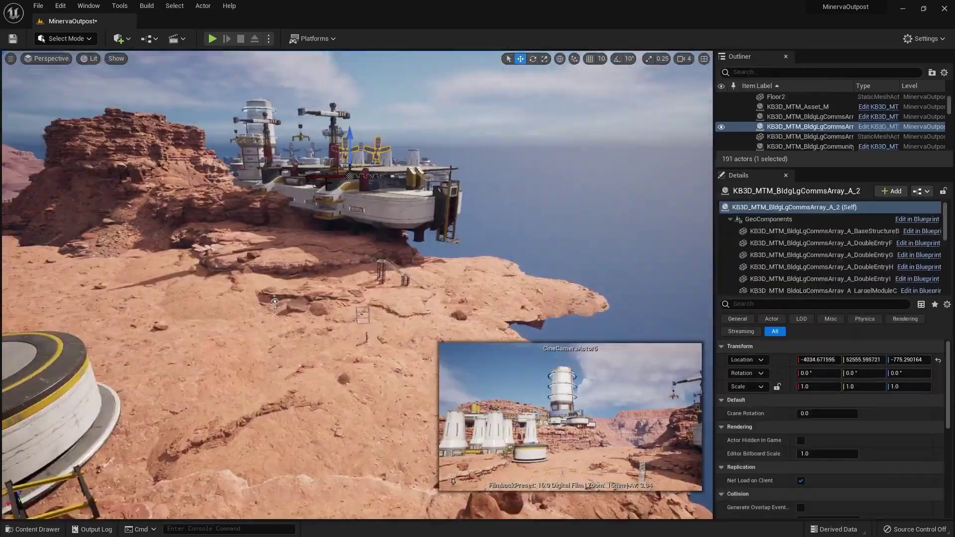
- Add the lower terraformer chimney to the selection for rotating, and focus the view on the Mass_Scree_XXL_04_BP rocks near the landing pads
left_click_drag(193, 299, 181, 301)
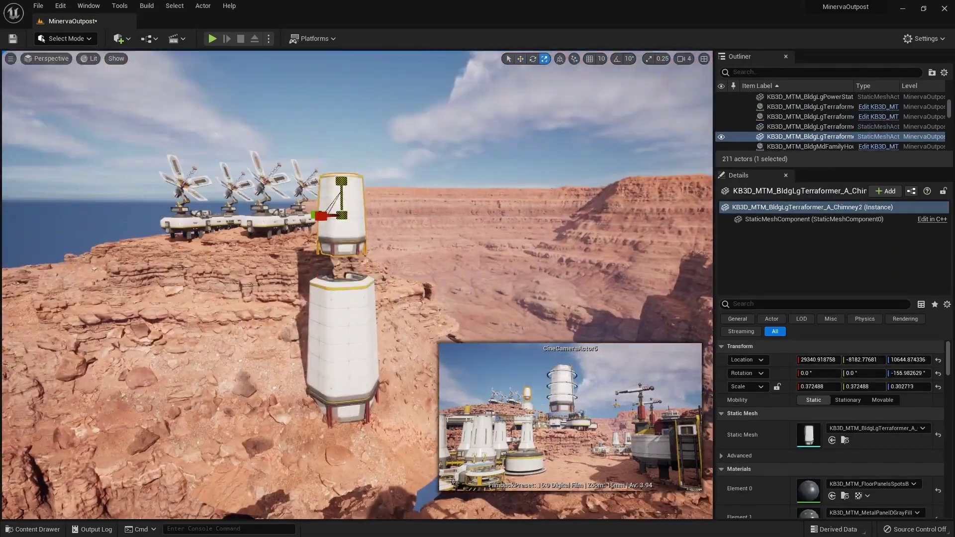
left_click(342, 338, "shift")
key("e")
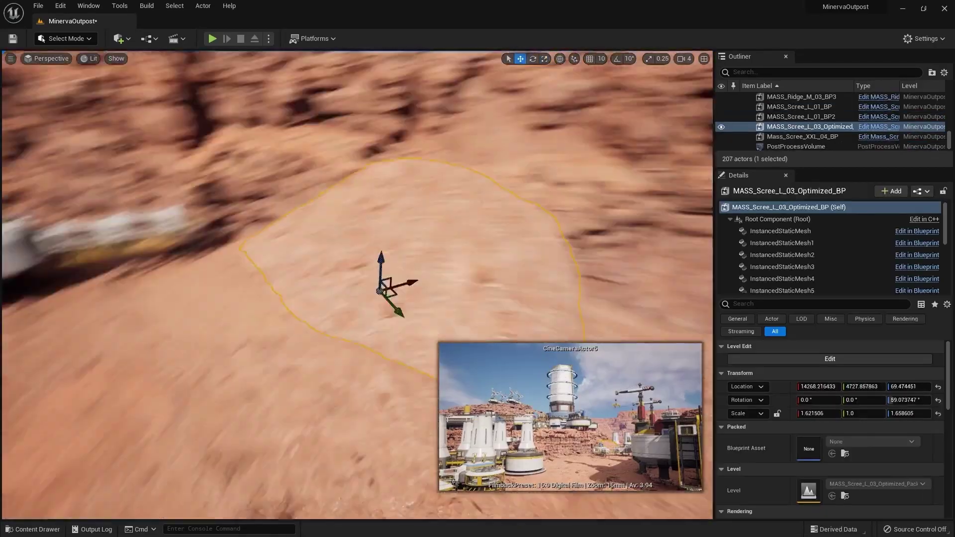
double_click(802, 136)
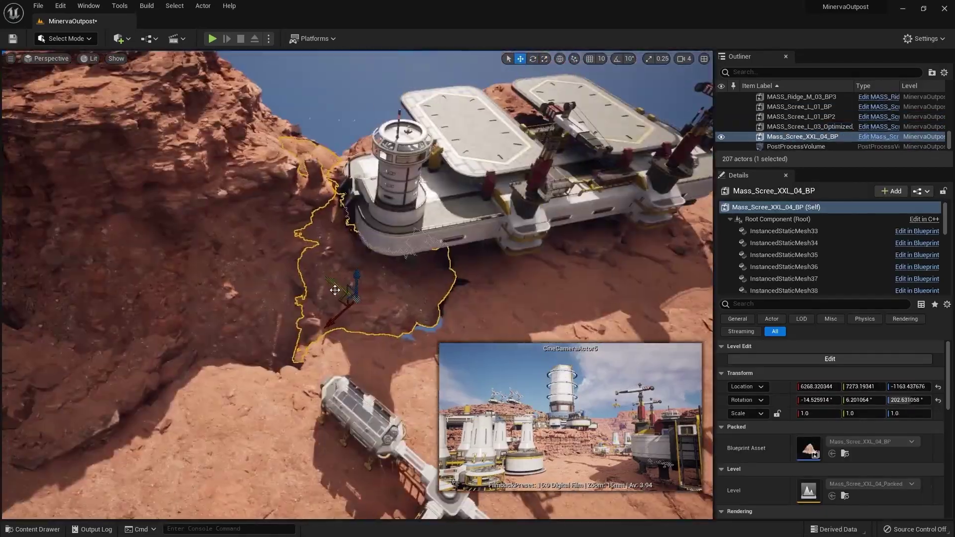
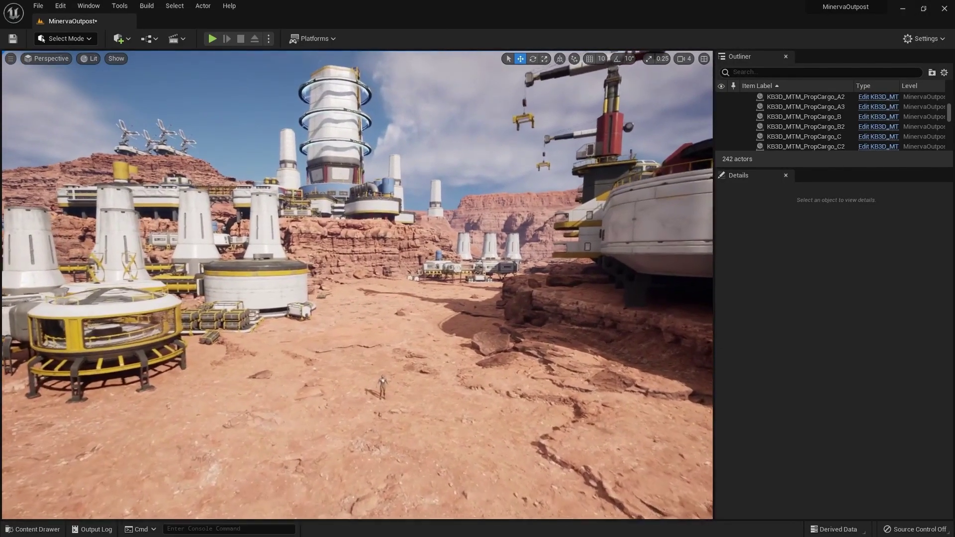
- Turn Game View off so the icons of the lighting actors in the canyon show, and approach them
key("g")
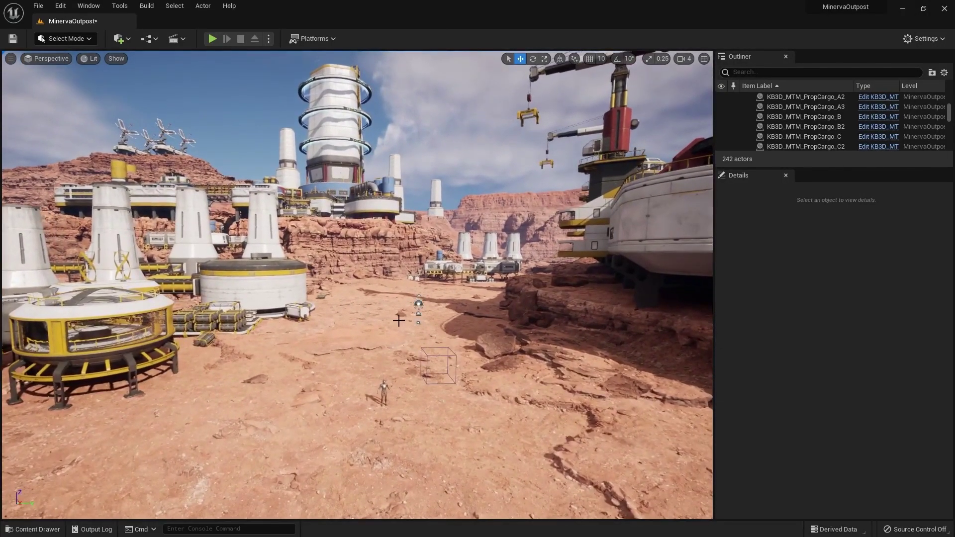
key("w")
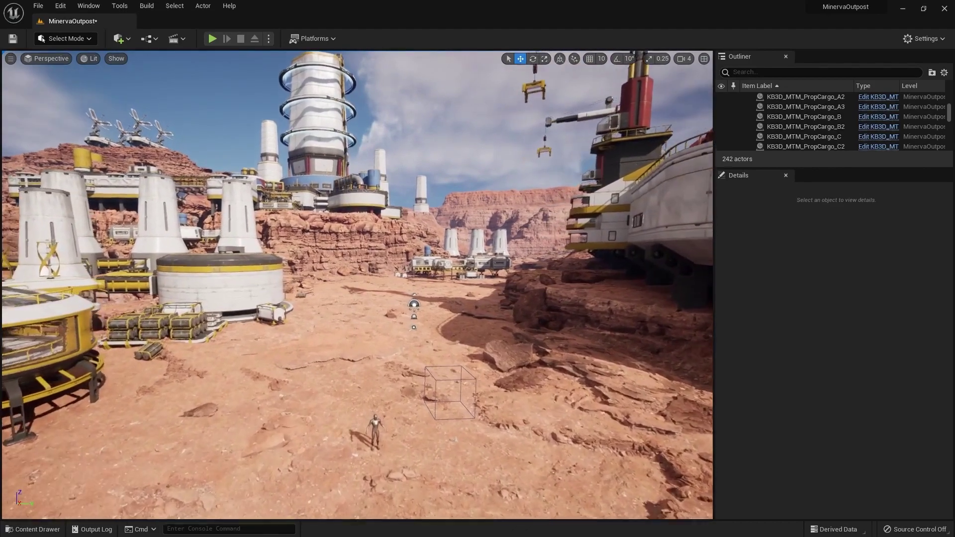
key("w")
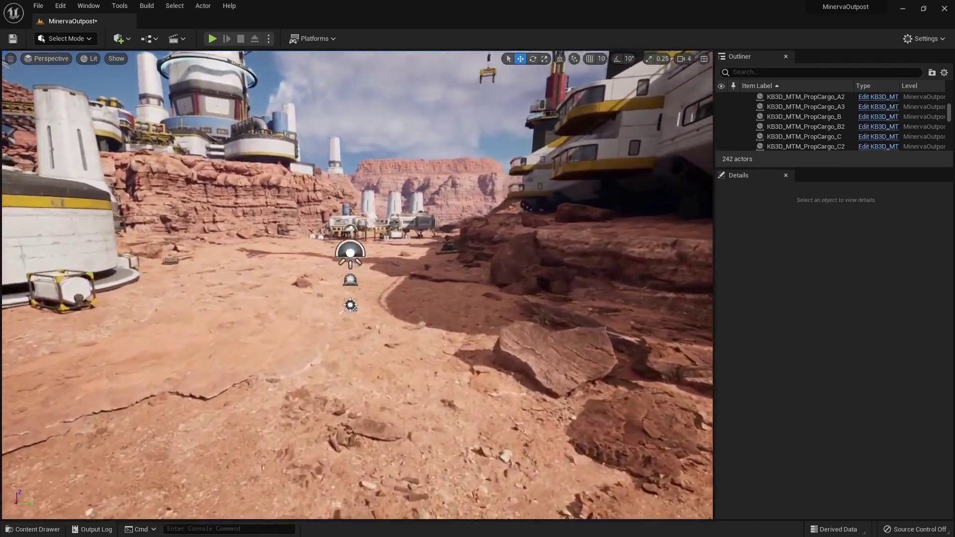
key("w")
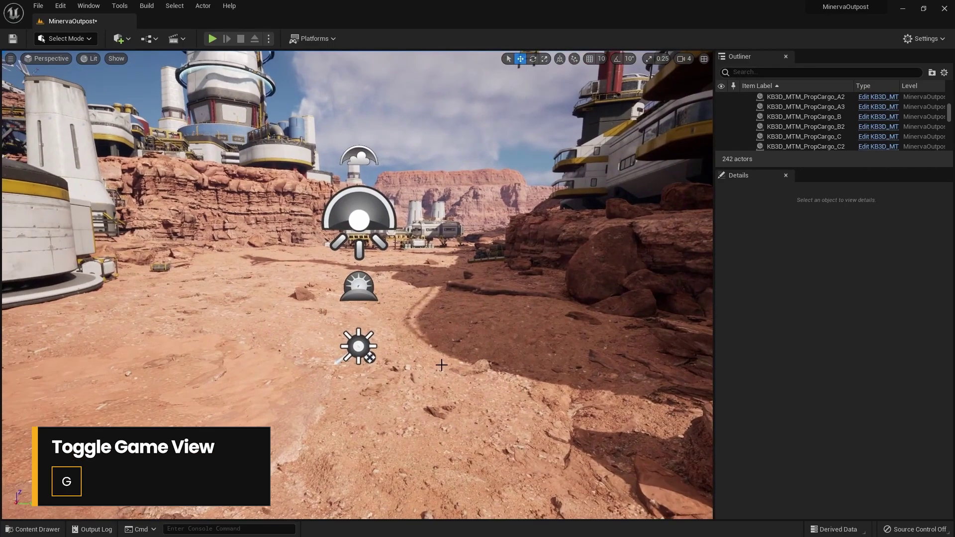
key("g")
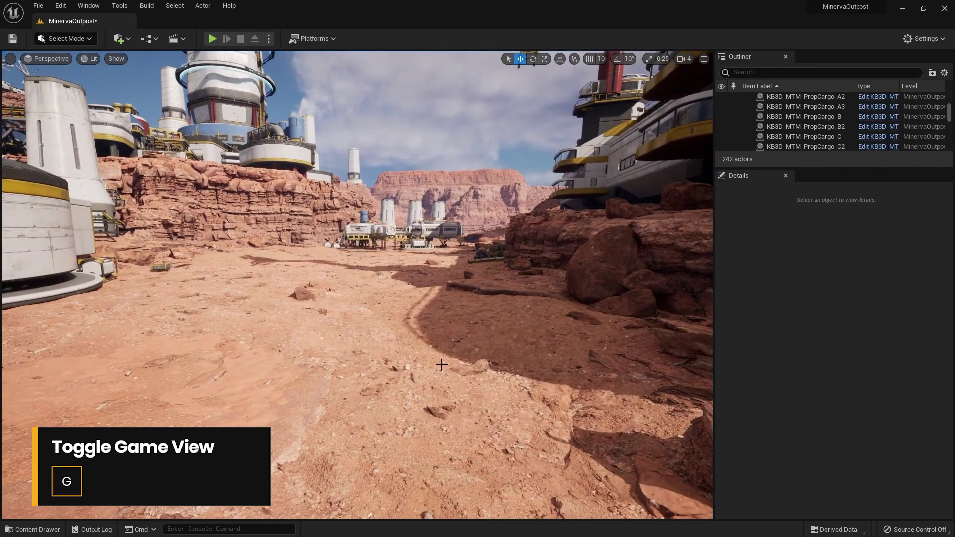
key("g")
- Delete the DirectionalLight, SkyAtmosphere, SkyLight and VolumetricCloud actors from the level
left_click(361, 344)
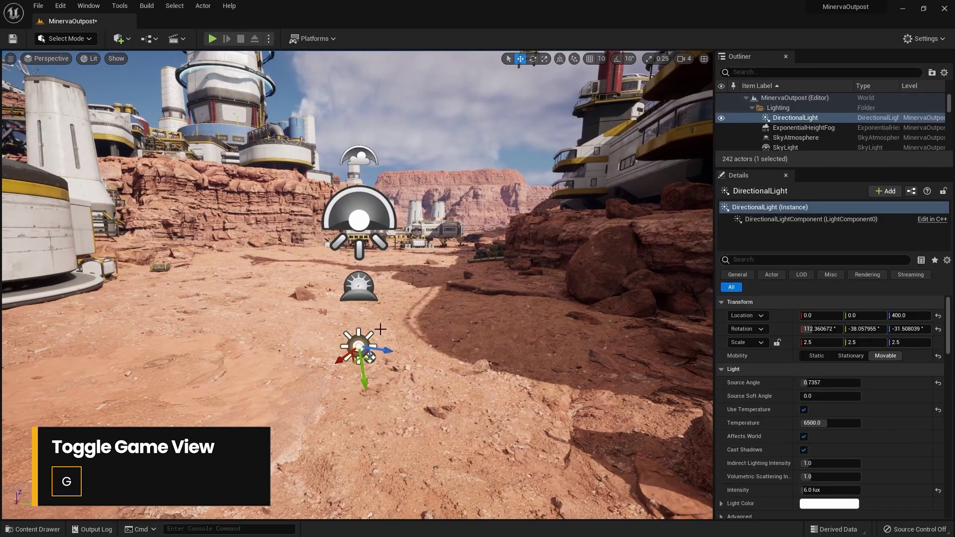
key("Delete")
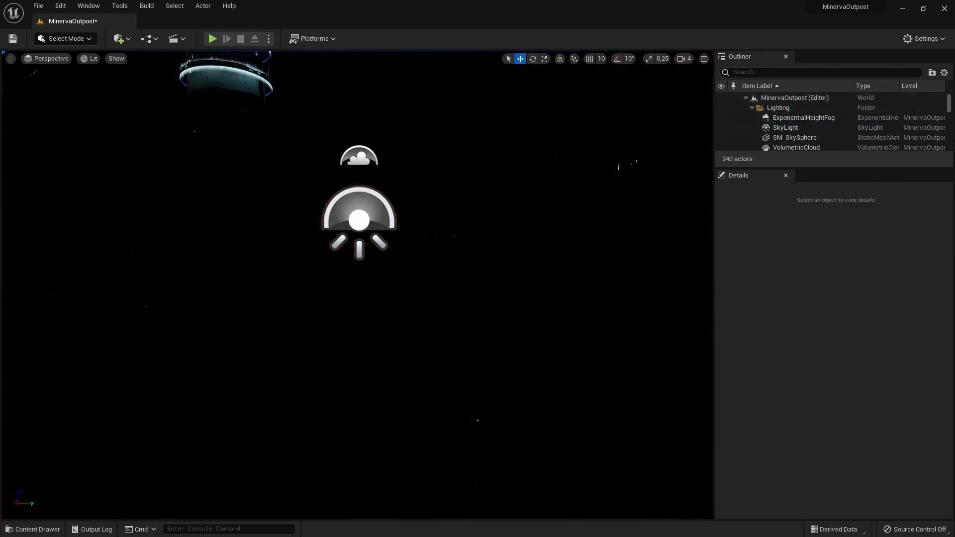
left_click(364, 202)
key("Delete")
left_click(359, 157)
key("Delete")
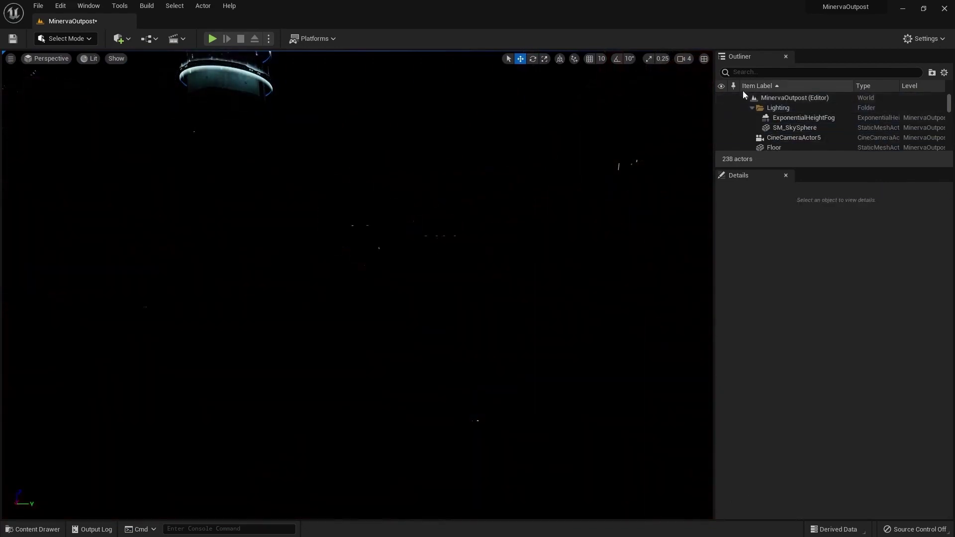
- Filter the scene's actors by "fog" and delete the ExponentialHeightFog actor
left_click(761, 73)
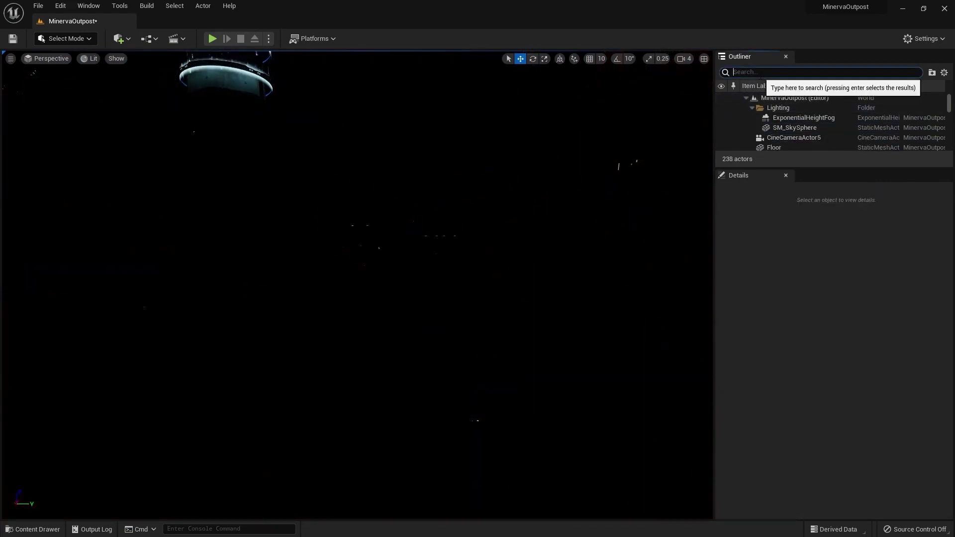
type("exp")
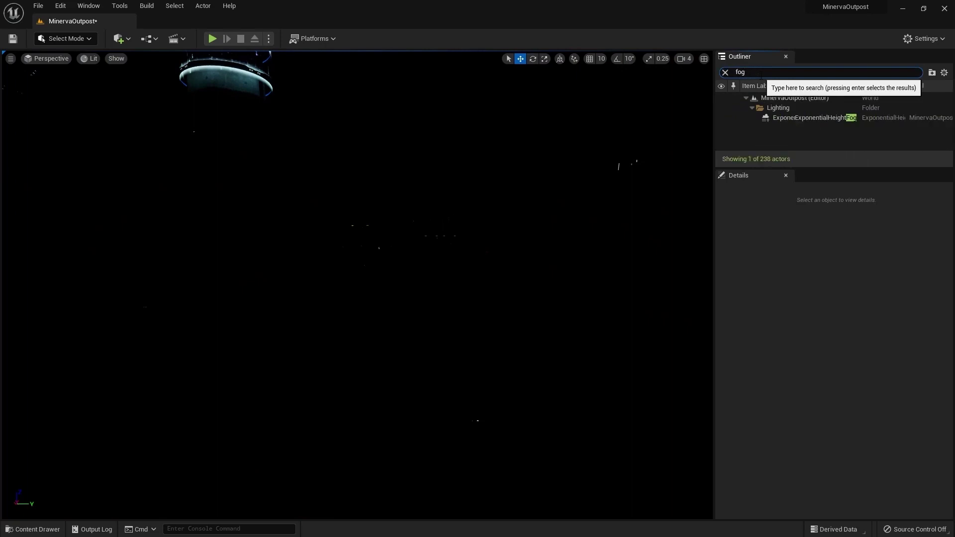
key("BackSpace")
key("BackSpace")
key("BackSpace")
type("fog")
left_click(787, 118)
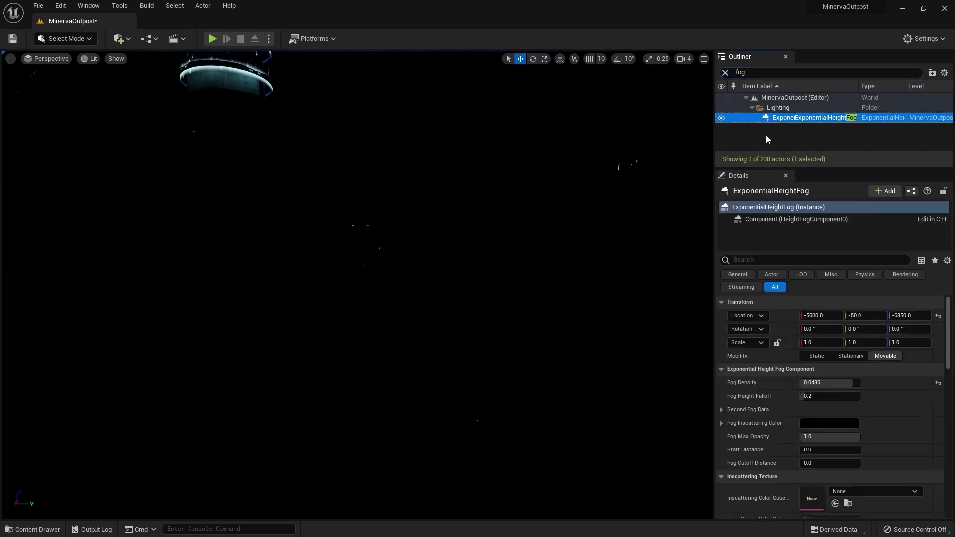
key("Delete")
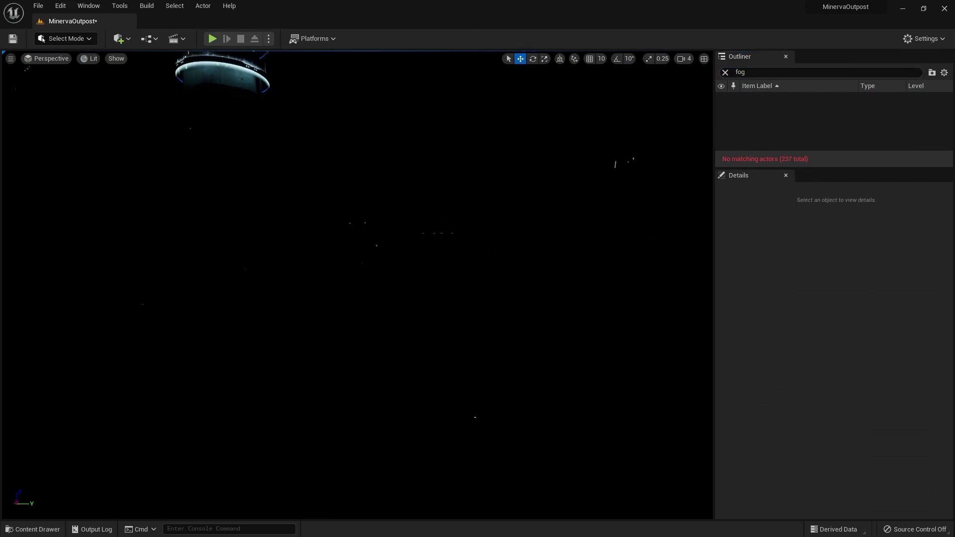
- Add a Directional Light to the empty-lit level and raise it to a Z location of about 723.5
key("s")
right_click_drag(357, 285, 338, 291)
key("g")
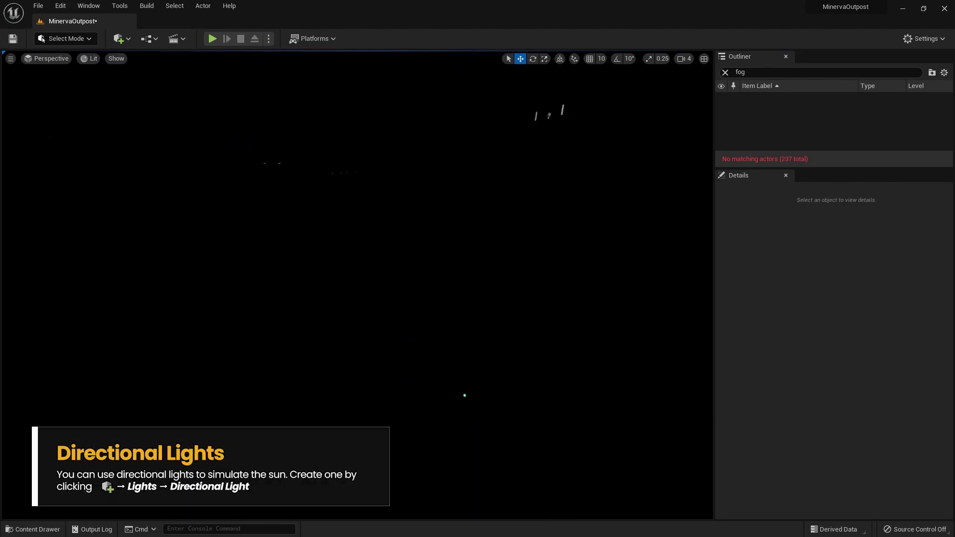
left_click(119, 41)
mouse_move(150, 132)
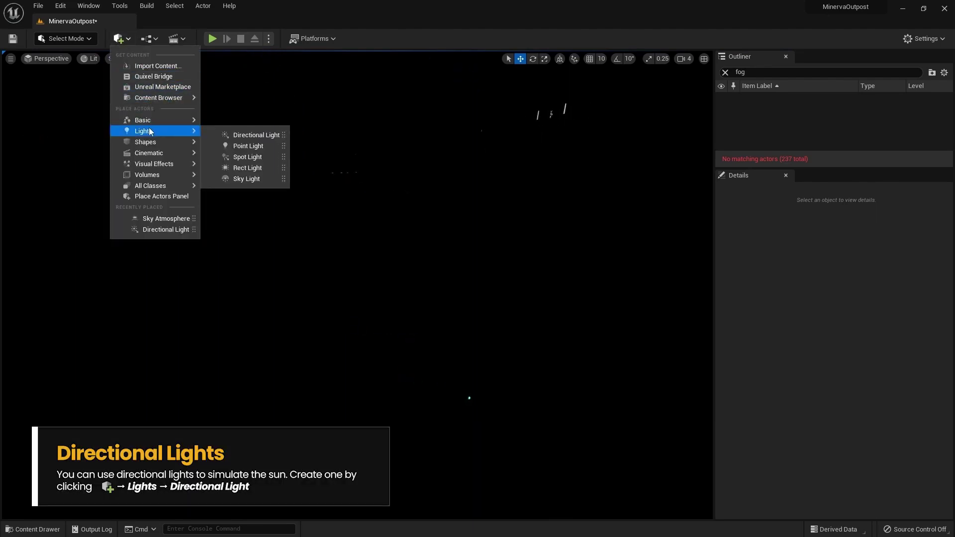
left_click(246, 135)
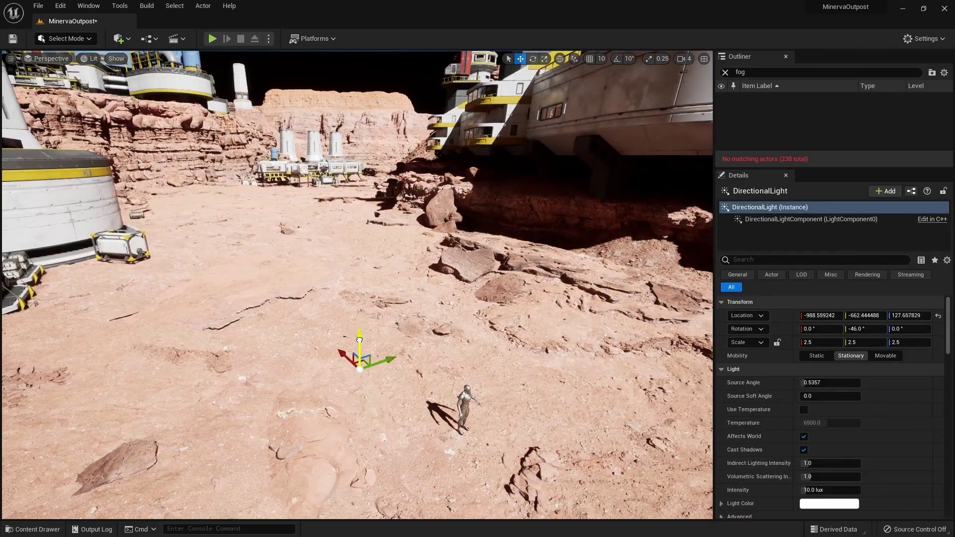
key("f")
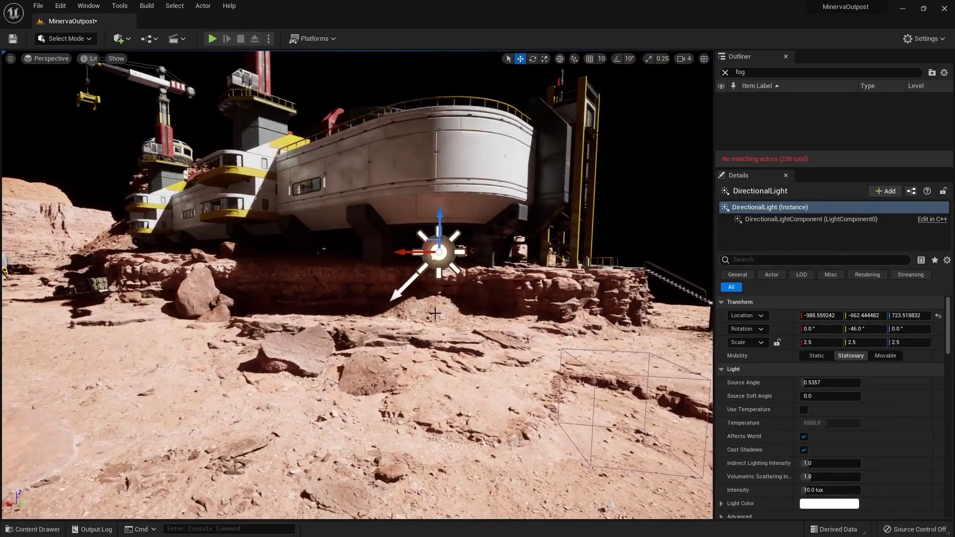
- Rotate the directional light to about 9.7° in X, -37.1° in Y and -70.2° in Z
key("e")
right_click_drag(448, 249, 447, 259)
left_click_drag(454, 244, 505, 245)
right_click_drag(505, 244, 510, 309)
left_click_drag(405, 328, 405, 350)
left_click_drag(435, 390, 456, 387)
right_click_drag(456, 387, 340, 350)
key("s")
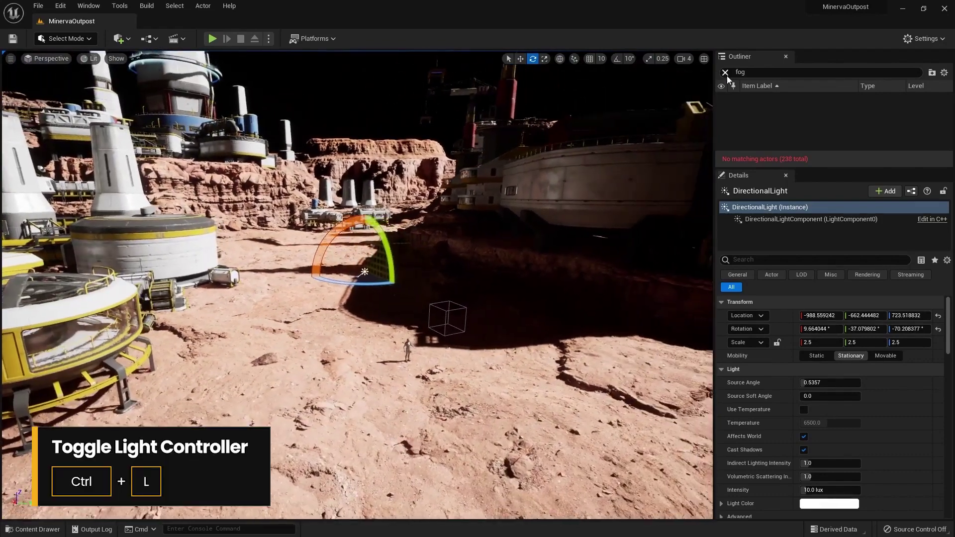
- Clear the actor filter and re-aim the sun with the light controller to about -29.1° in Y and -68.5° in Z
left_click(725, 72)
key("ctrl+l")
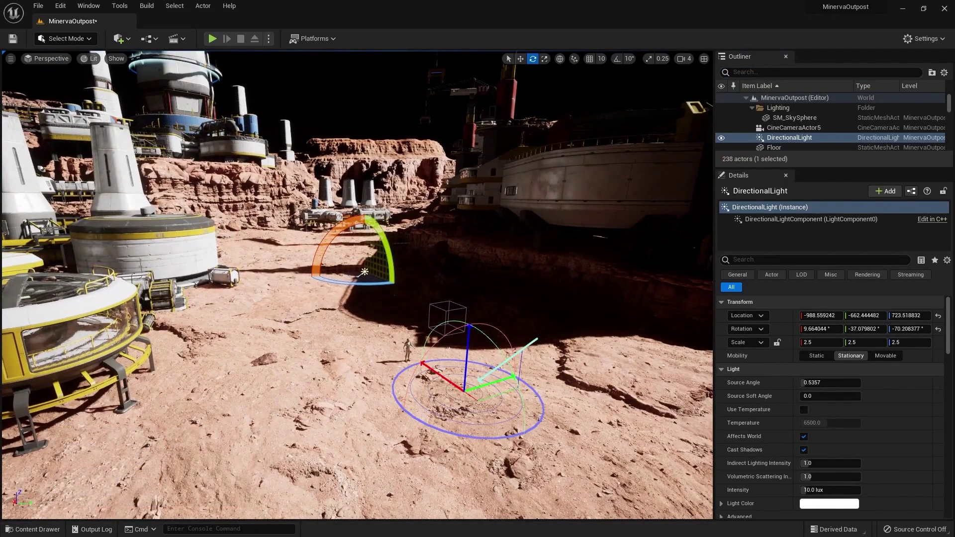
key("ctrl+l")
key("ctrl+l")
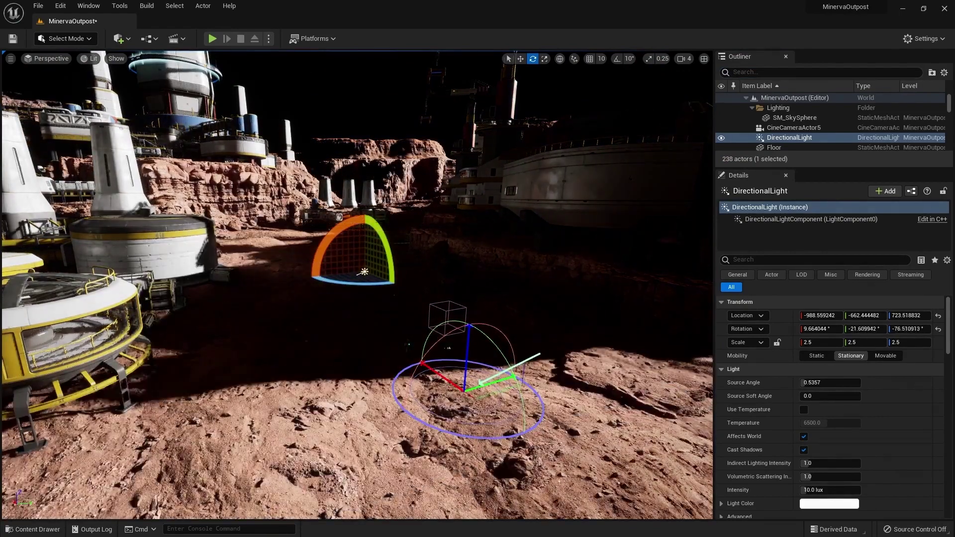
key("ctrl+l")
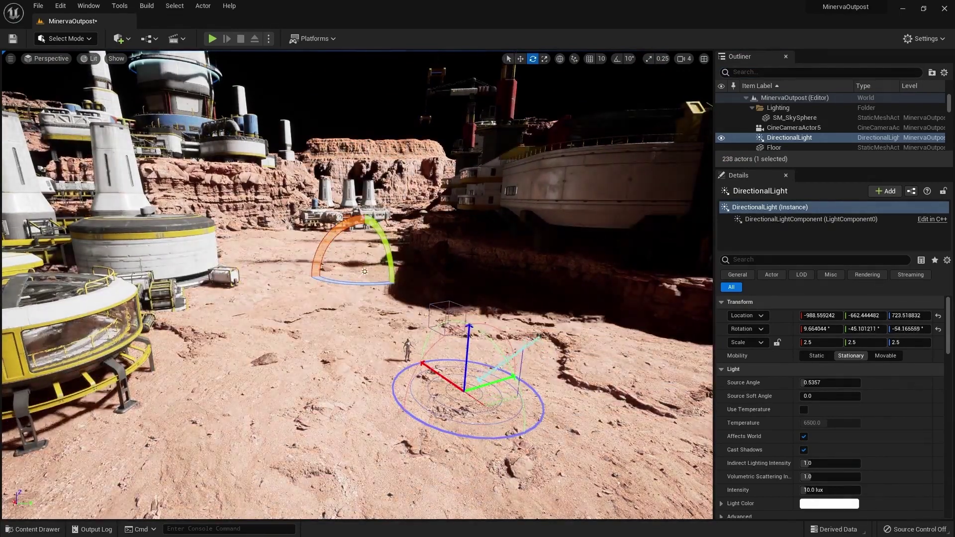
key("ctrl+l")
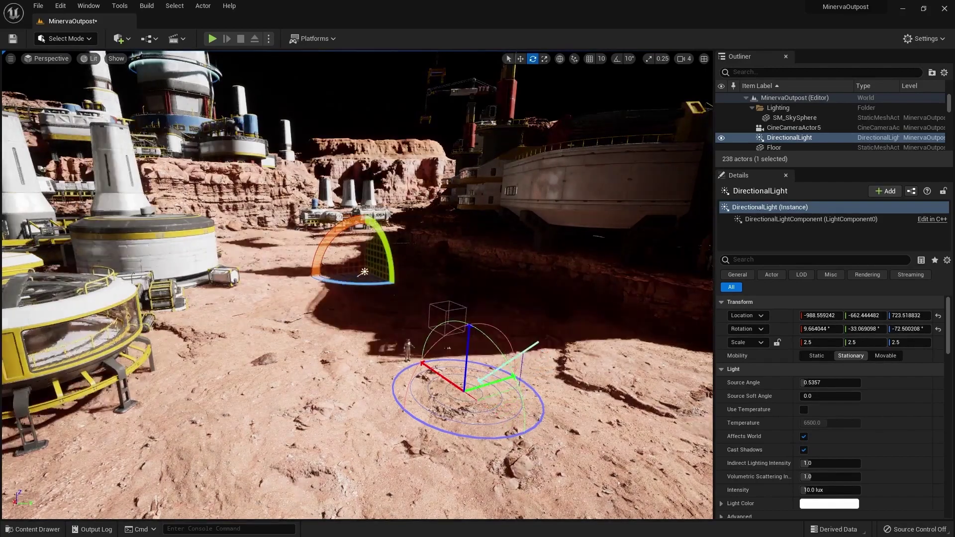
key("ctrl+l")
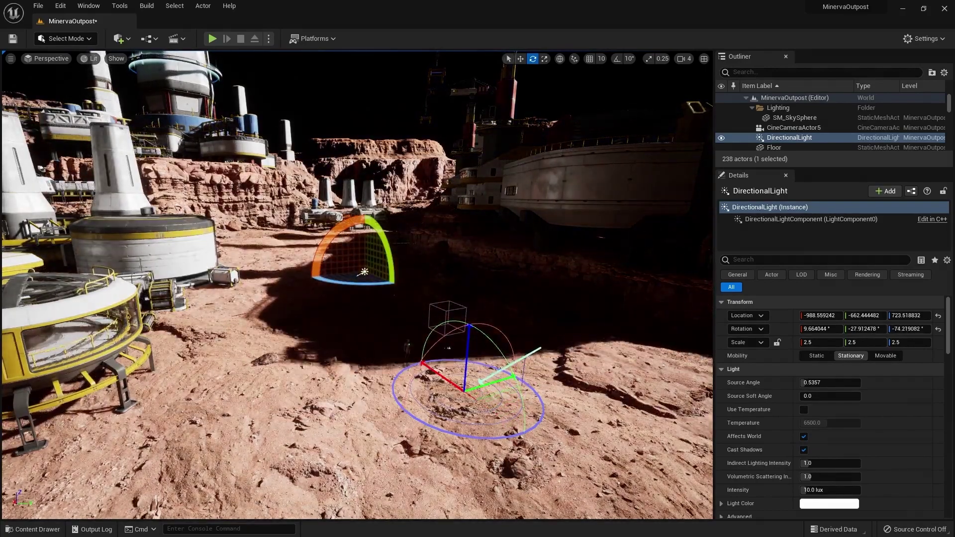
- Set the directional light's mobility to Movable and its Source Angle to 5
key("w")
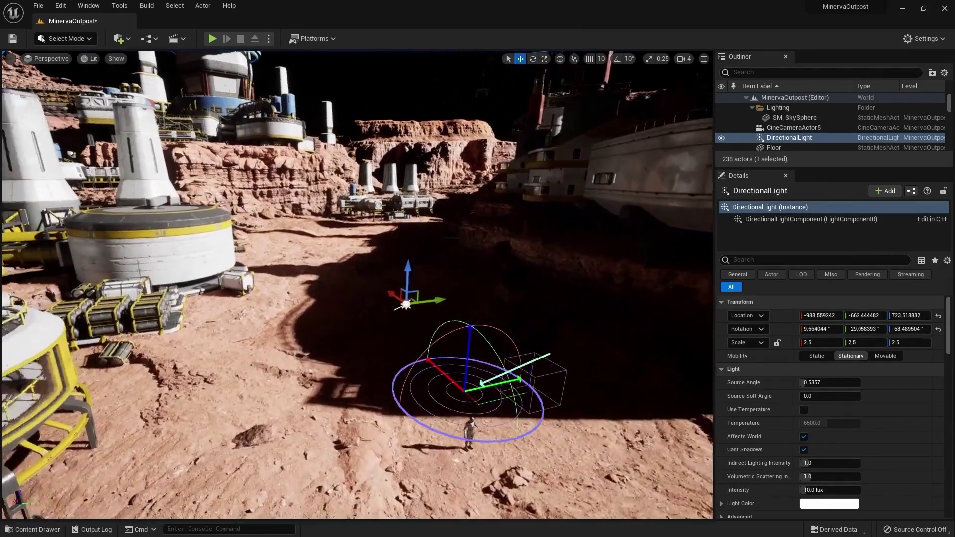
key("w")
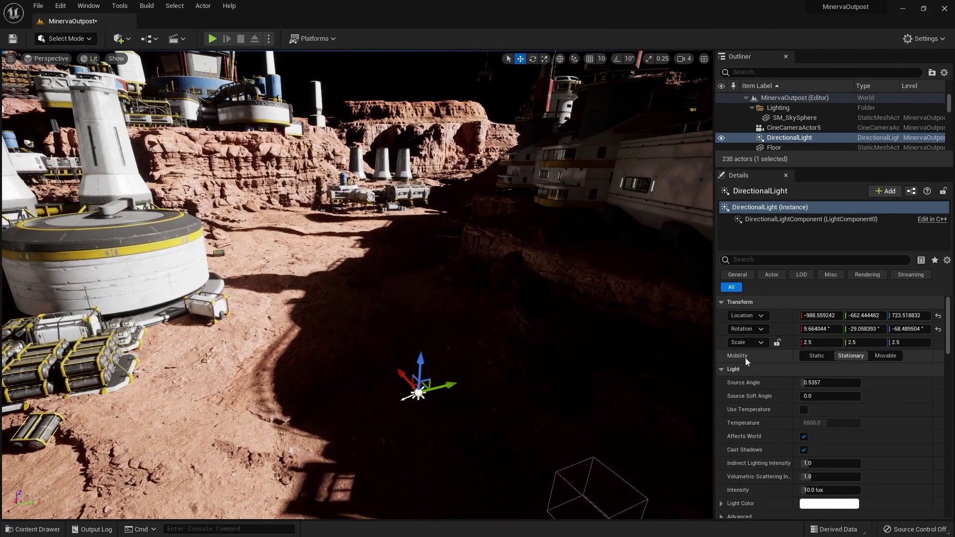
left_click(885, 356)
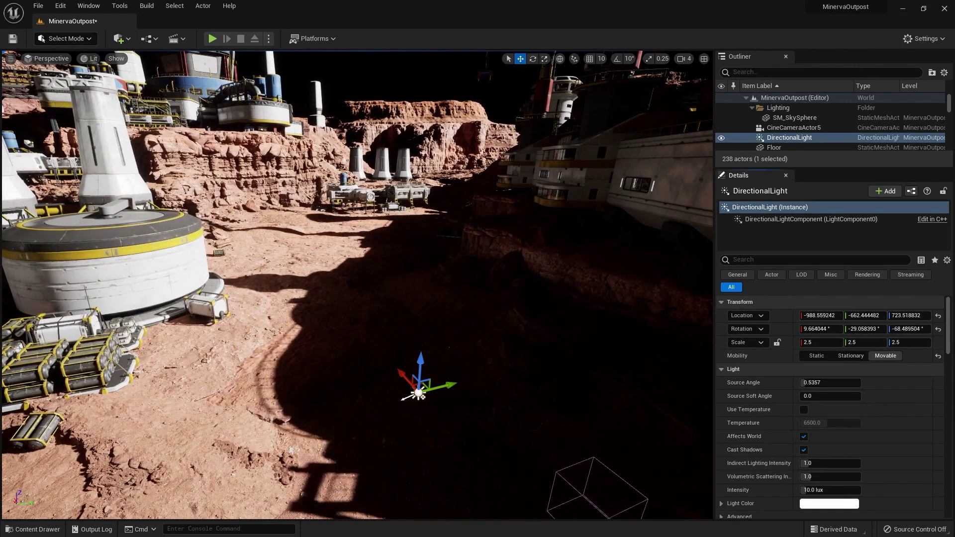
key("w")
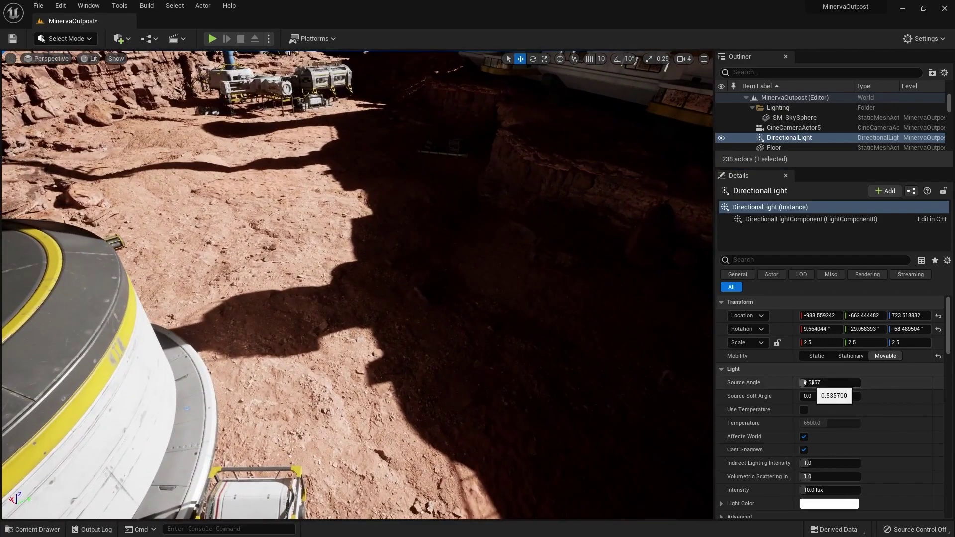
left_click(815, 382)
type("5")
key("Return")
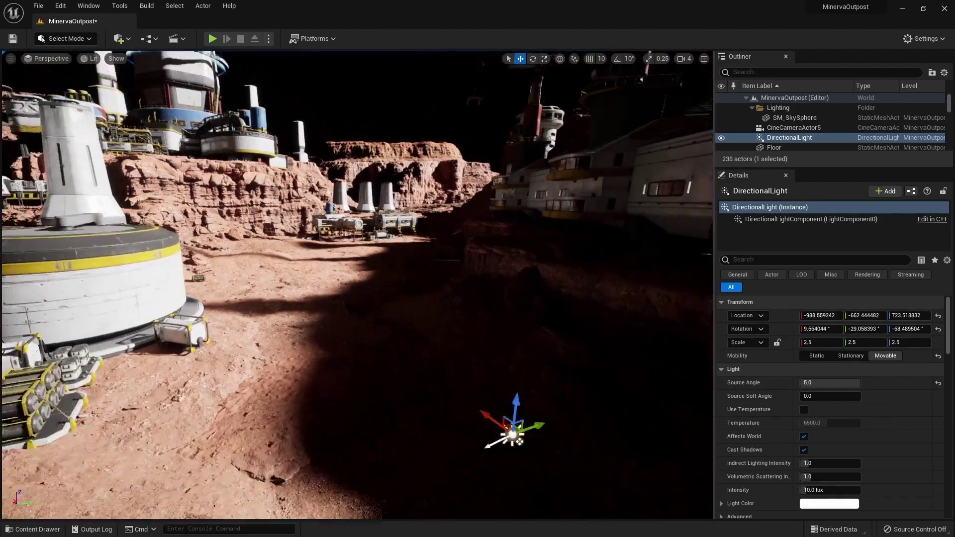
- Add a Sky Atmosphere actor to the level above the canyon floor, near the directional light
key("Escape")
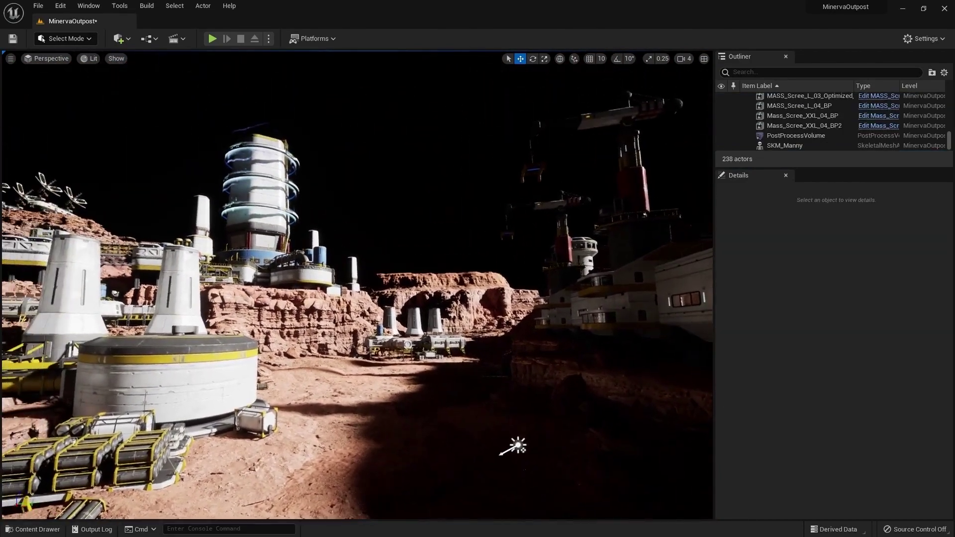
right_click_drag(357, 285, 462, 426)
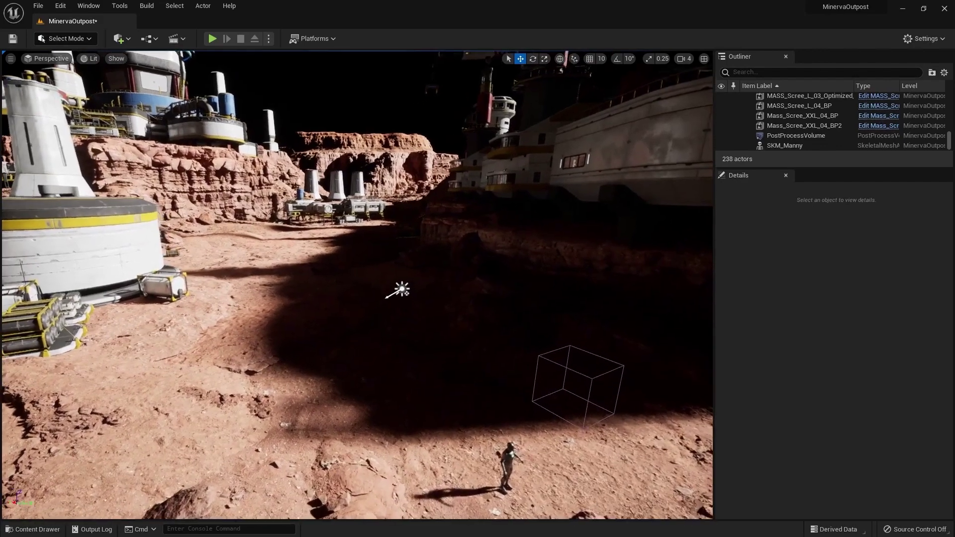
left_click(121, 39)
mouse_move(157, 166)
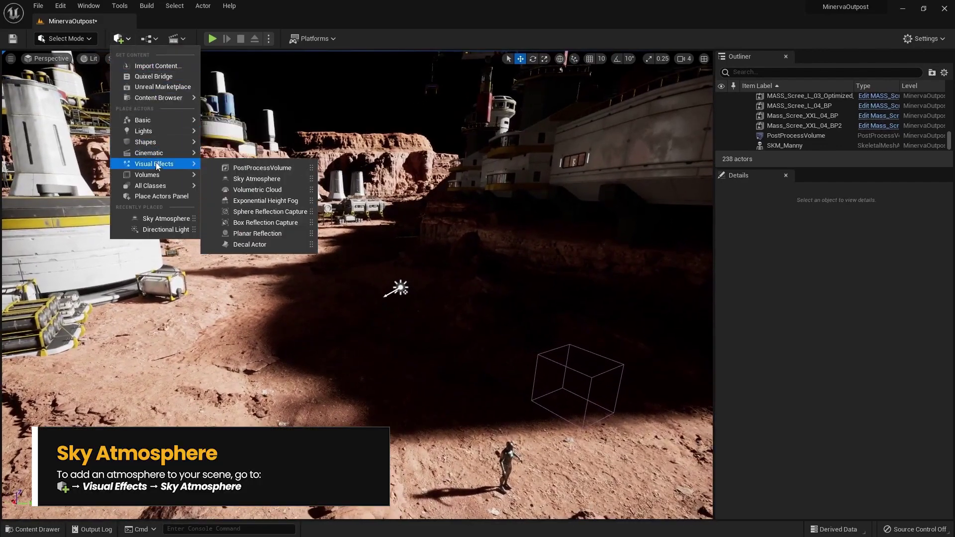
left_click(234, 178)
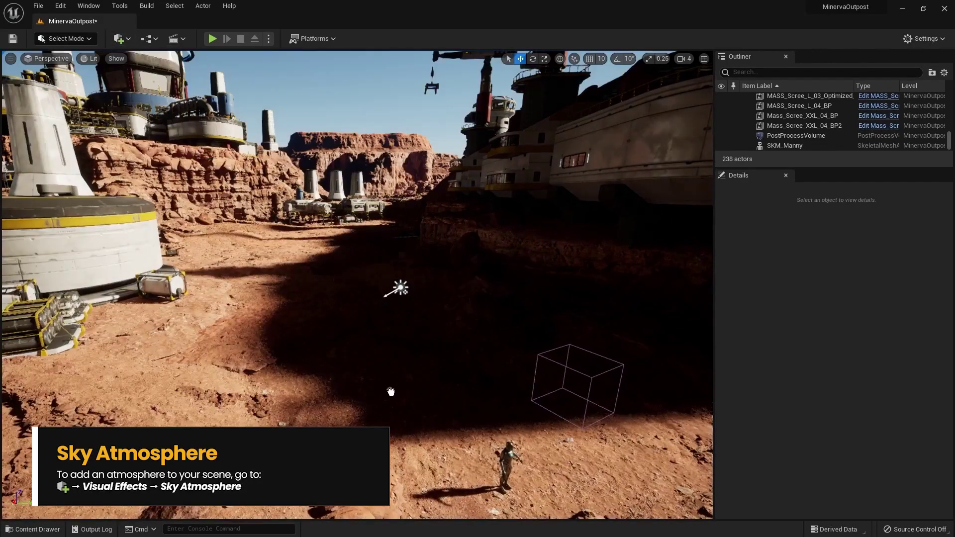
left_click_drag(396, 322, 396, 234)
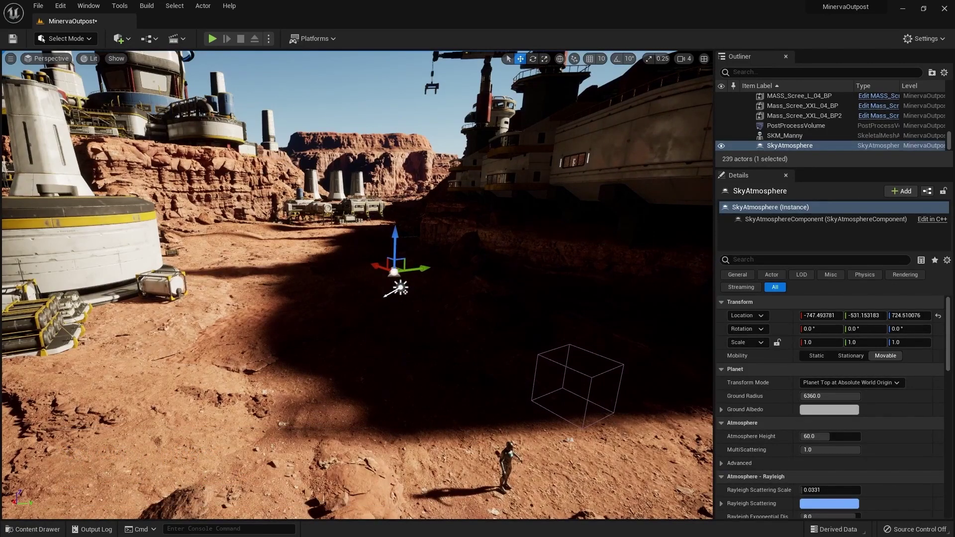
right_click_drag(397, 233, 462, 418)
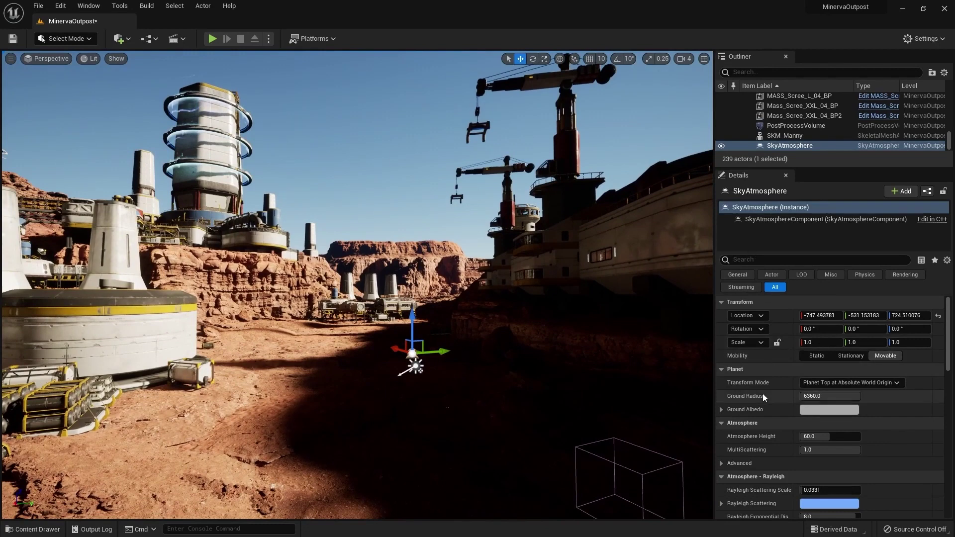
- Set the sky atmosphere's Ground Radius to 1000
scroll(762, 393, "down", 1)
left_click(812, 380)
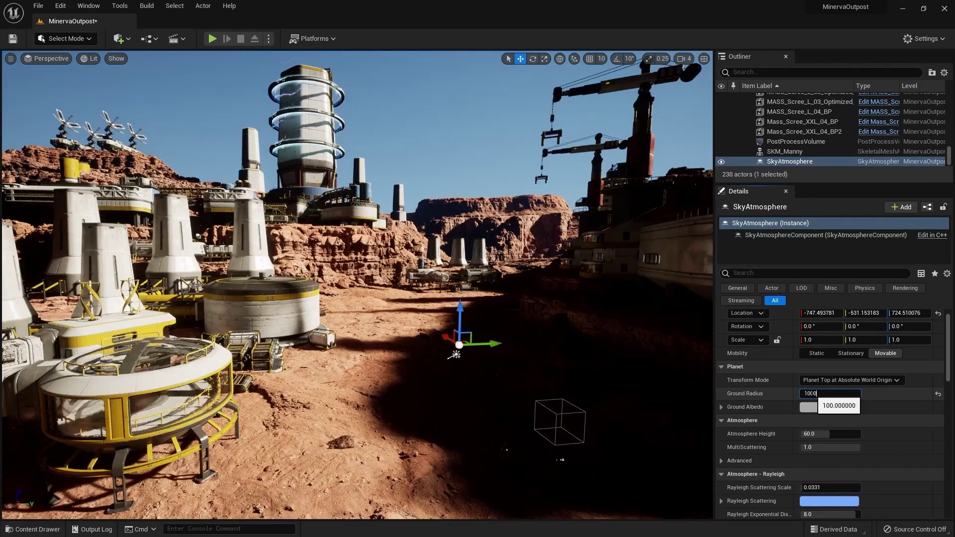
key("Return")
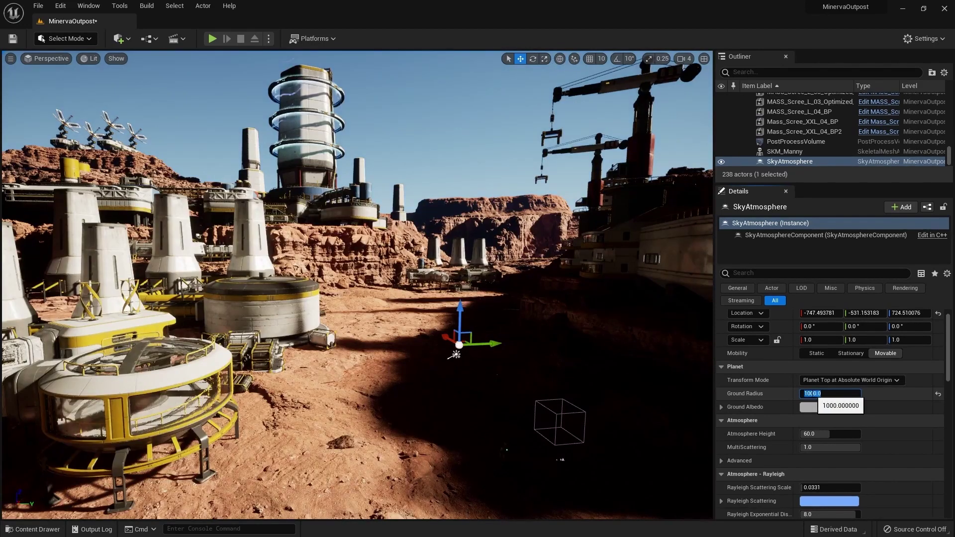
- Change the sky atmosphere's Rayleigh Scattering colour to orange, about sRGB FFA270
scroll(790, 397, "down", 5)
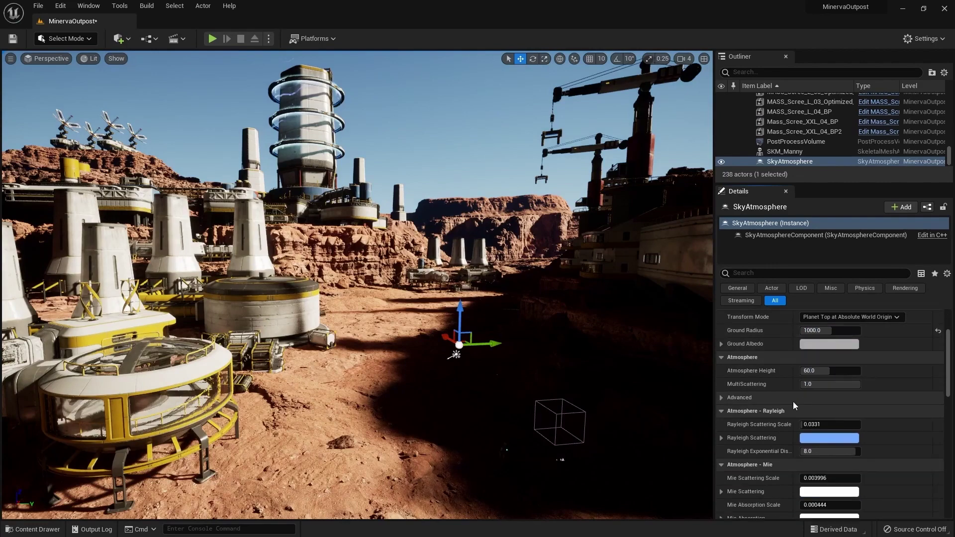
left_click(829, 406)
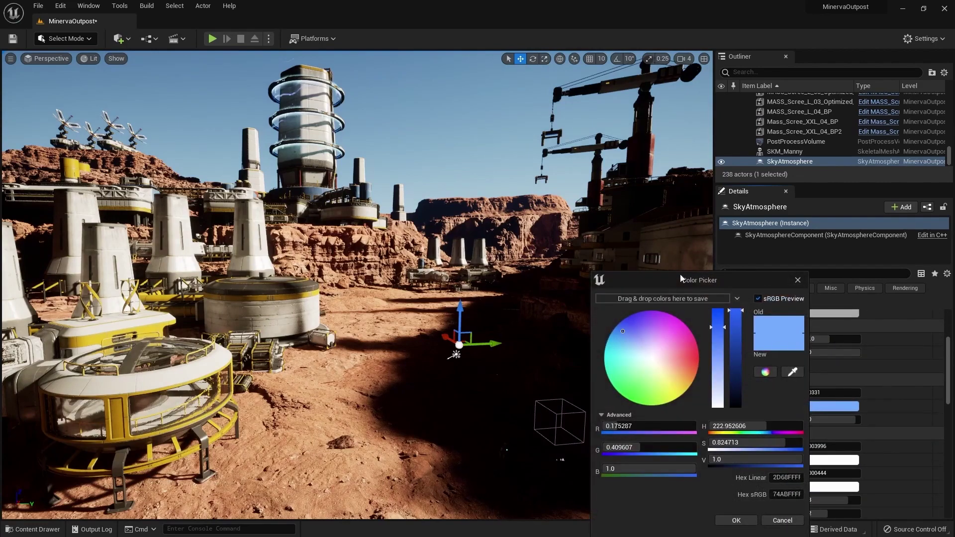
left_click_drag(637, 332, 690, 368)
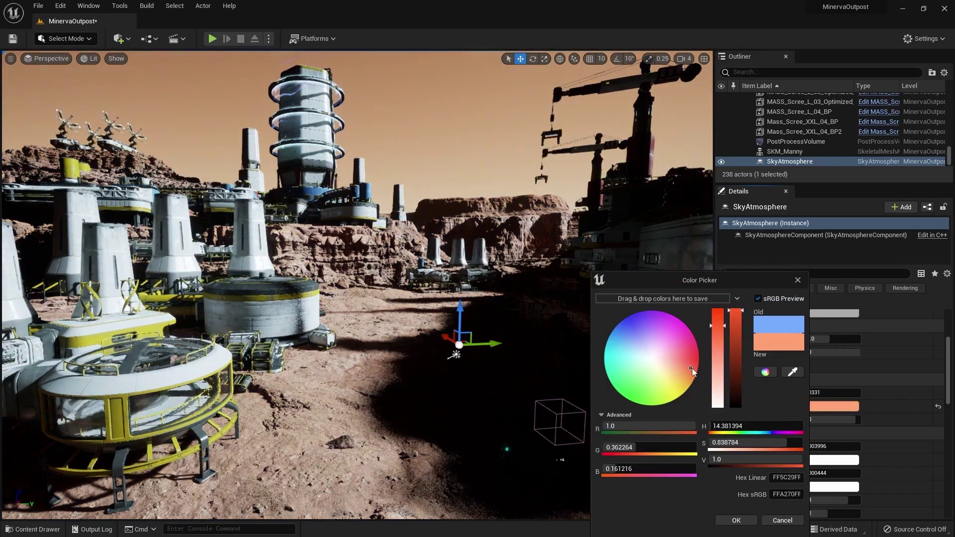
left_click(733, 519)
- Tint the sky atmosphere's Sky Luminance Factor light pink, about sRGB FFC4B5
scroll(778, 455, "down", 6)
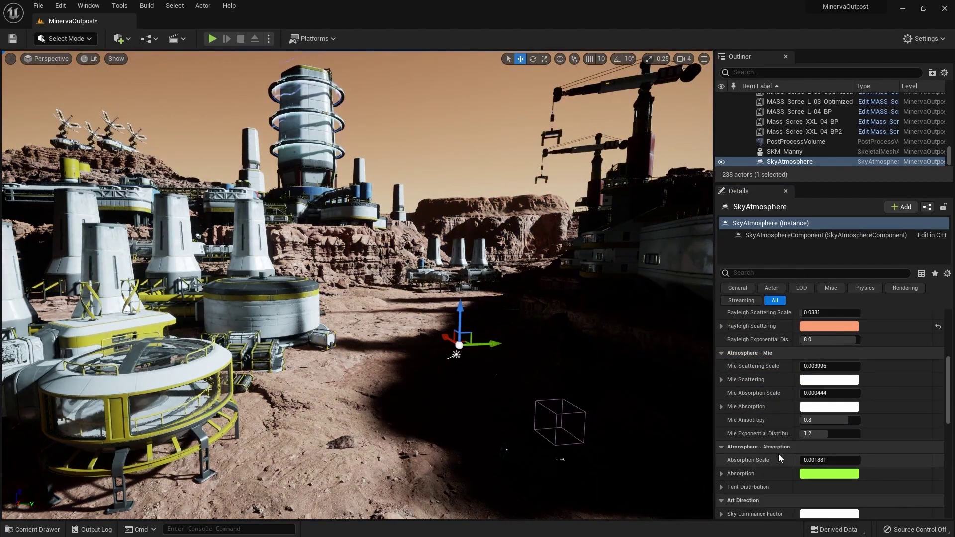
scroll(768, 441, "down", 3)
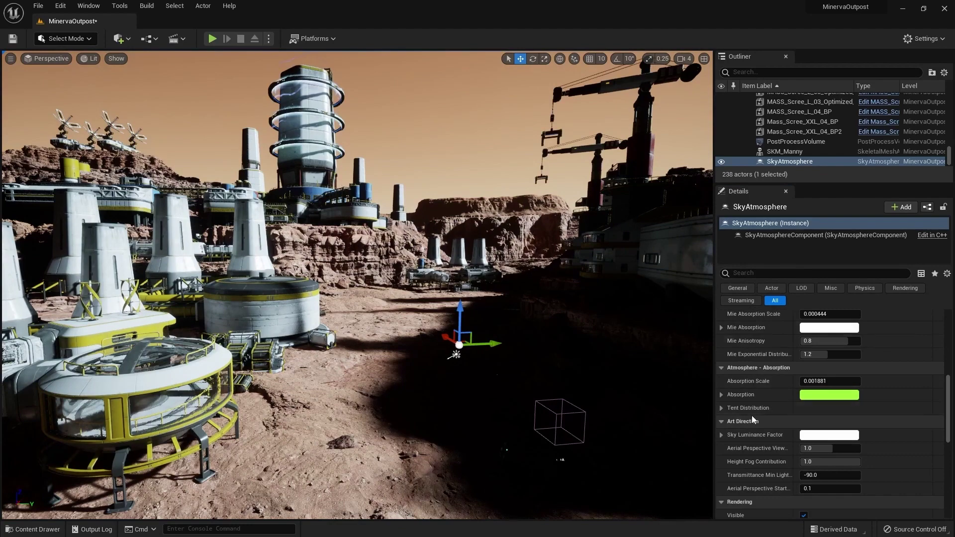
right_click_drag(398, 188, 399, 178)
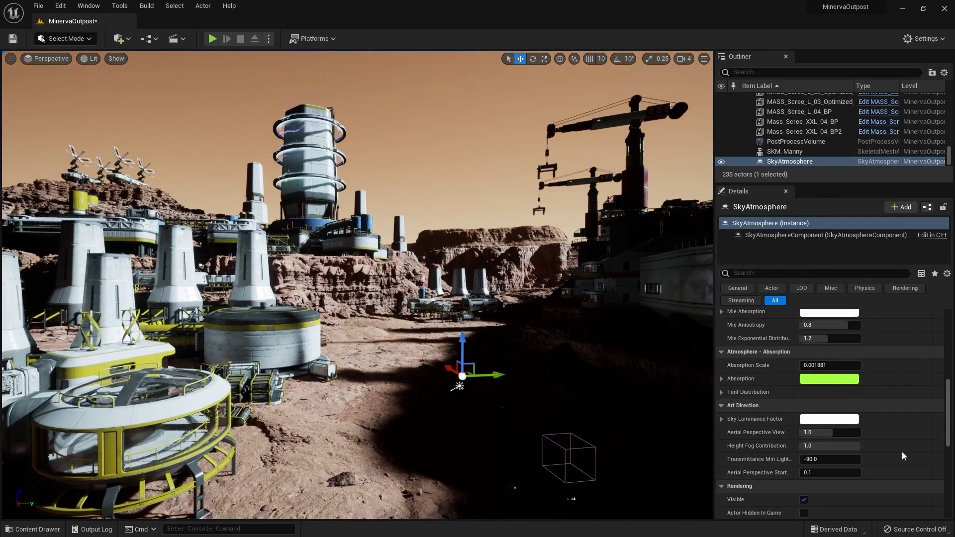
left_click(829, 419)
mouse_move(676, 360)
left_mouse_down()
mouse_move(703, 361)
mouse_move(693, 362)
left_mouse_up()
left_click(756, 523)
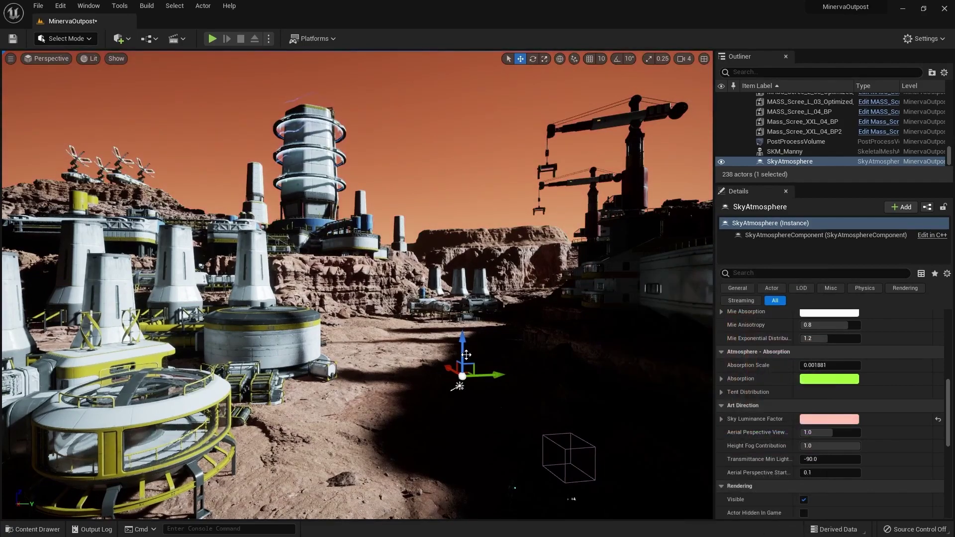
- Swing the sun around with the light controller and settle on a low angle that shades most of the canyon floor
right_click_drag(465, 352, 518, 352)
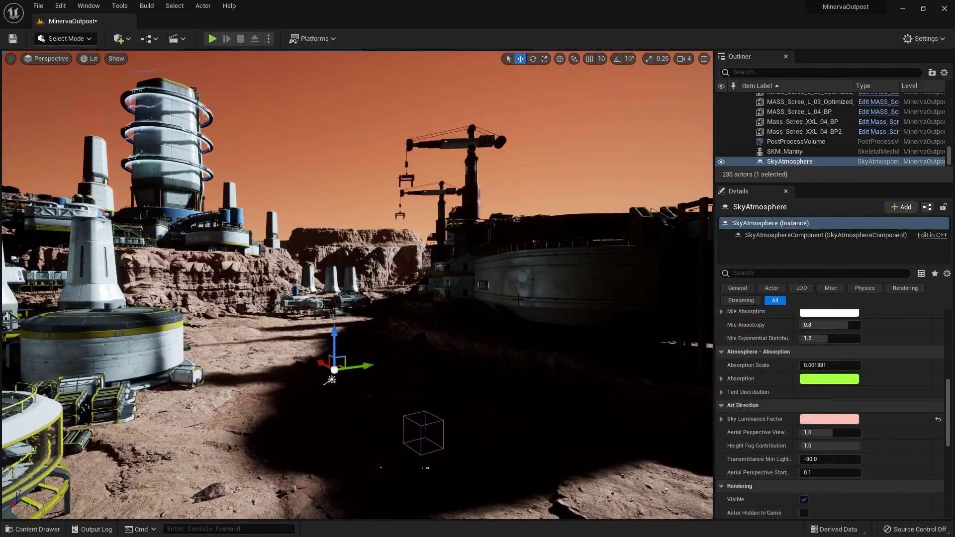
key("ctrl+l")
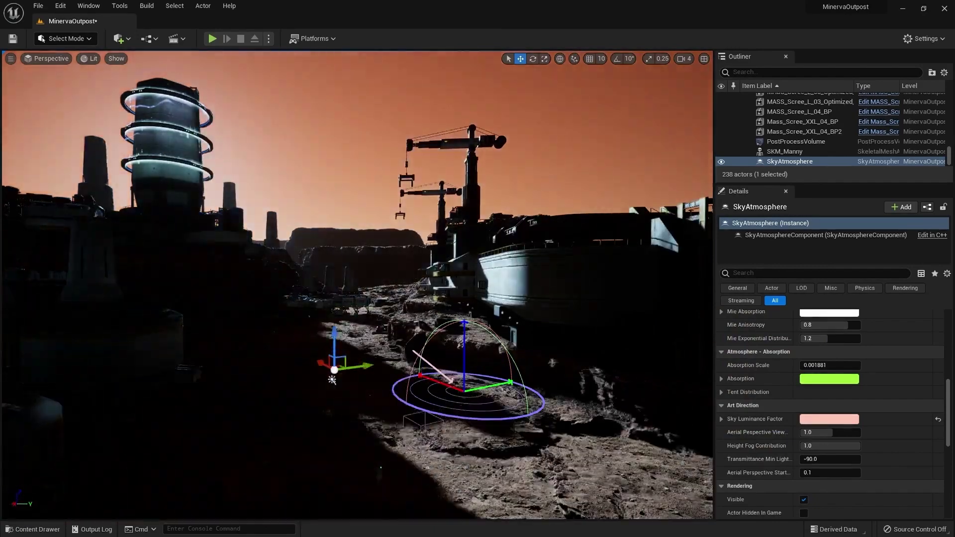
key("ctrl+l")
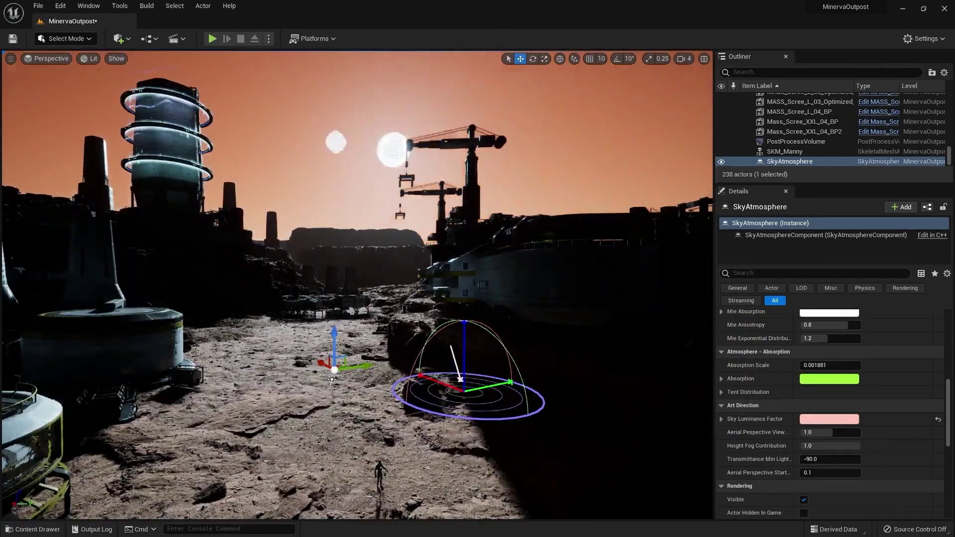
key("ctrl+l")
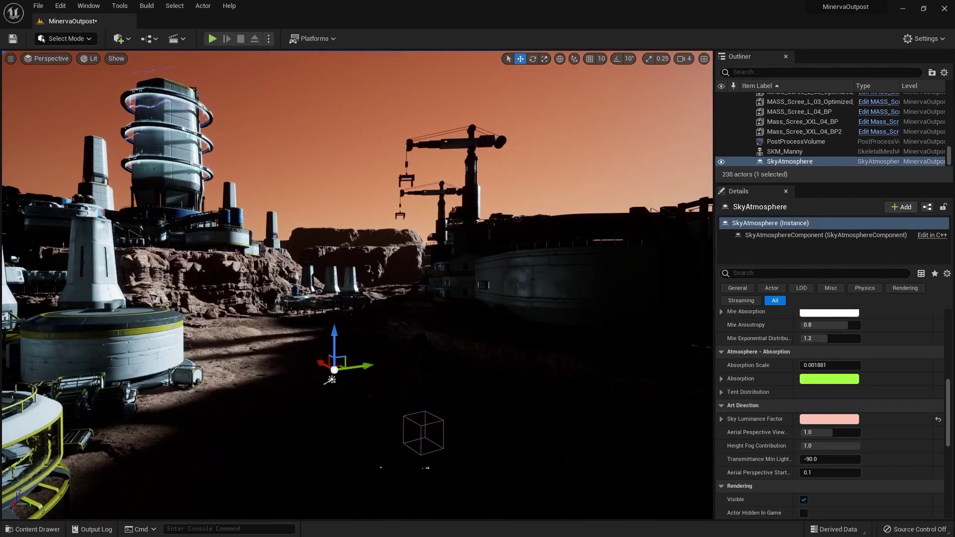
- Add a Sky Light to the level at a Z location of about 400.7, beneath the directional light
right_click_drag(357, 283, 390, 284)
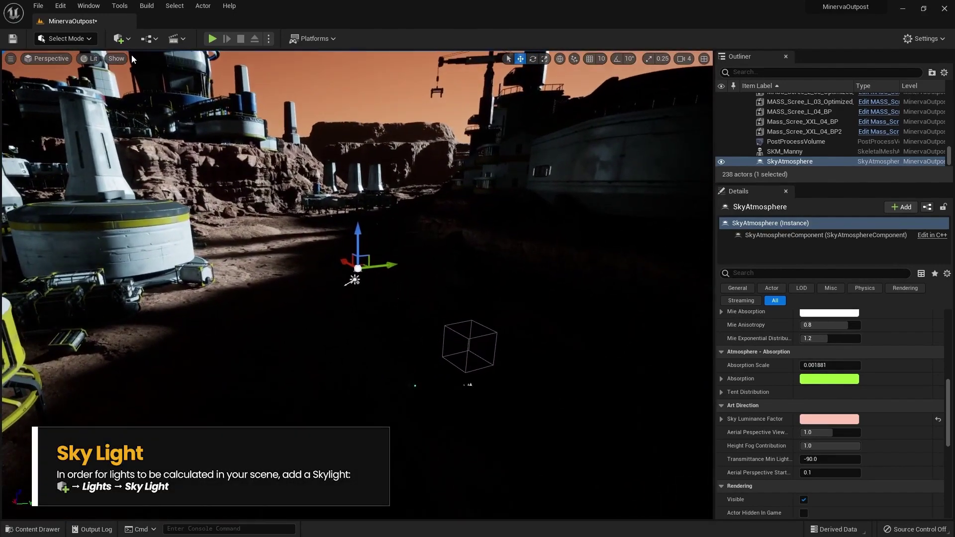
left_click(119, 38)
mouse_move(154, 122)
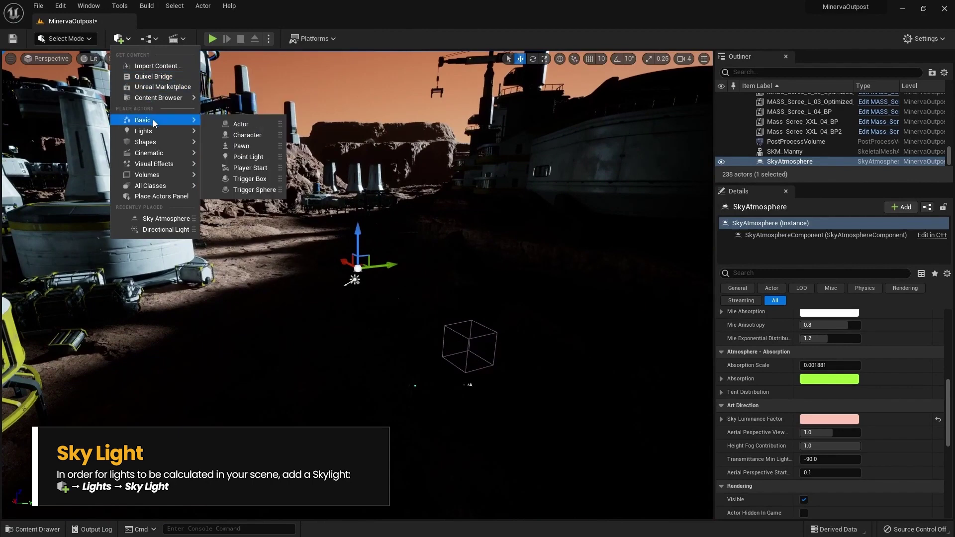
mouse_move(182, 133)
left_click(247, 179)
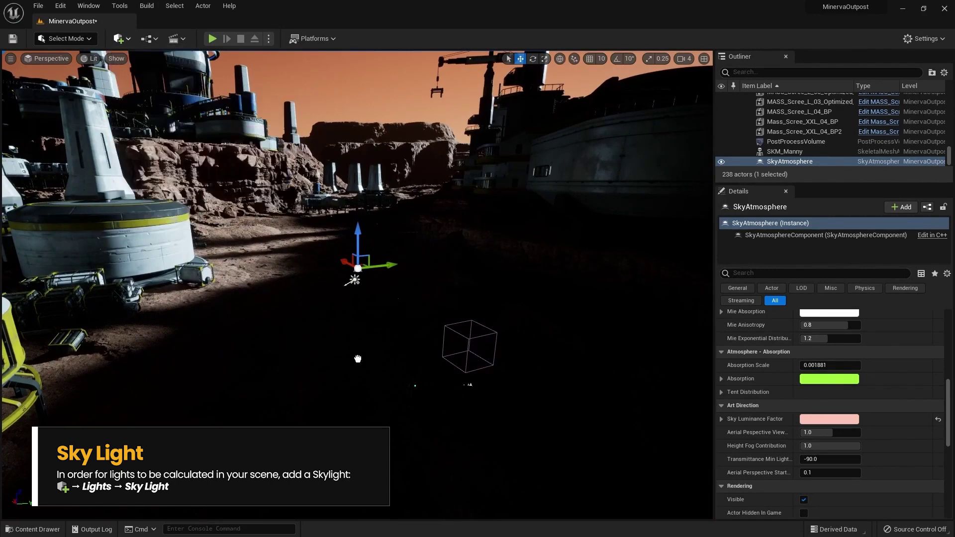
left_click_drag(357, 331, 357, 291)
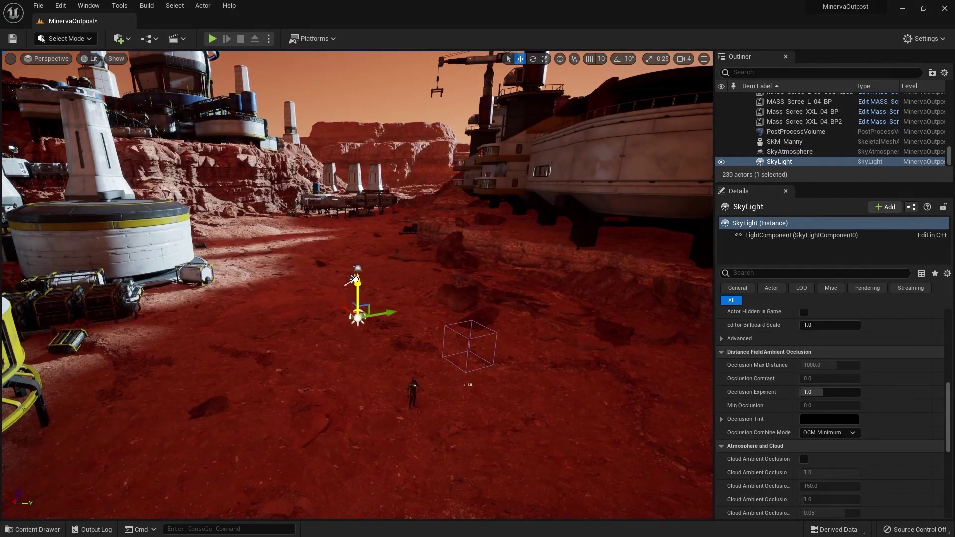
- Enable Real Time Capture on the sky light and set its mobility to Movable
scroll(751, 395, "up", 10)
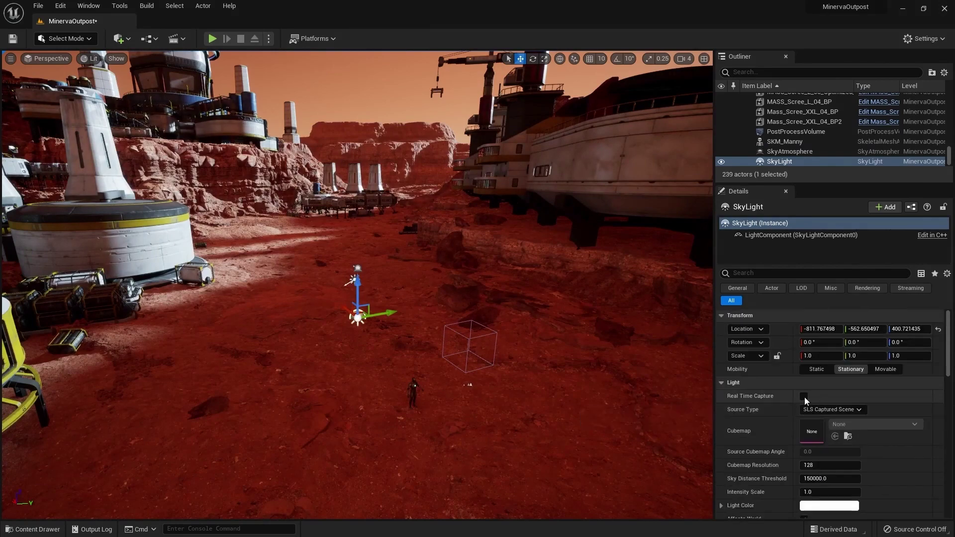
left_click(804, 397)
left_click(888, 369)
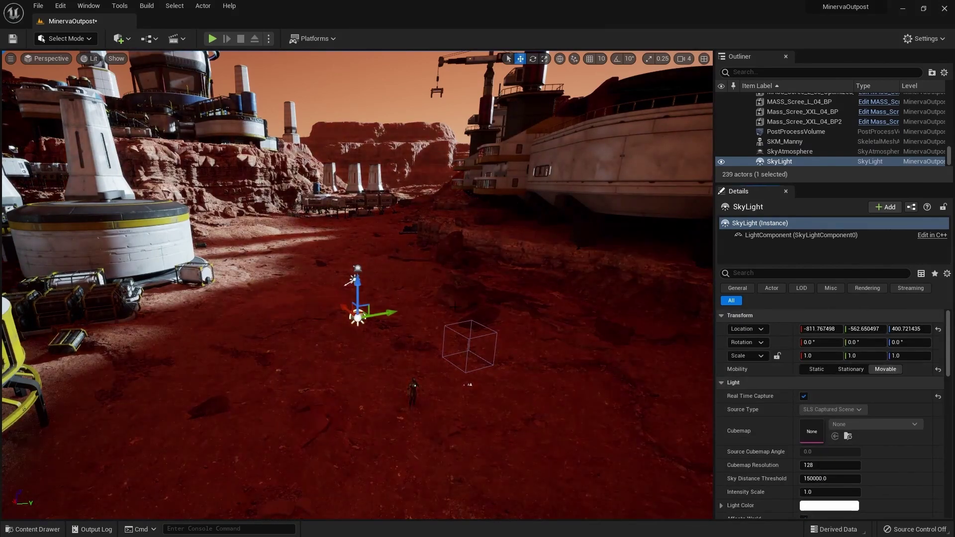
right_click_drag(420, 306, 556, 257)
key("g")
right_click_drag(433, 324, 433, 322)
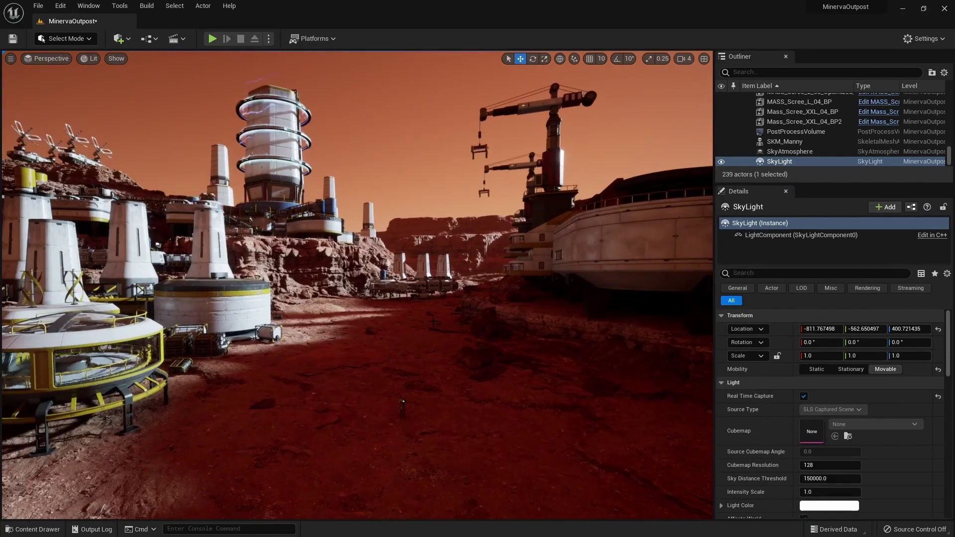
key("w")
mouse_move(387, 352)
right_mouse_down()
mouse_move(384, 391)
mouse_move(382, 365)
right_mouse_up()
- Select the sky atmosphere and soften its Rayleigh Scattering colour to a pale peach, about sRGB FFDECA
left_click(383, 284)
scroll(810, 407, "down", 4)
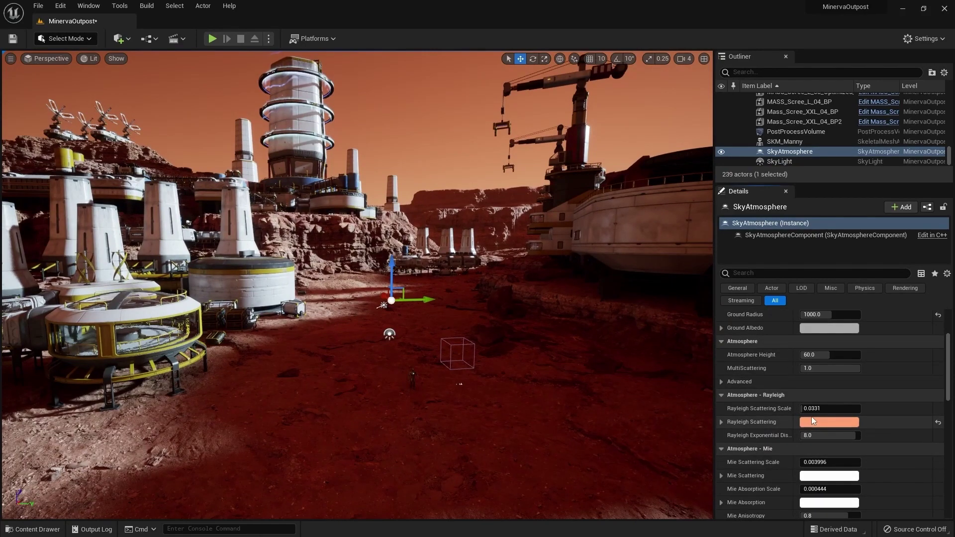
left_click(811, 420)
left_click(682, 368)
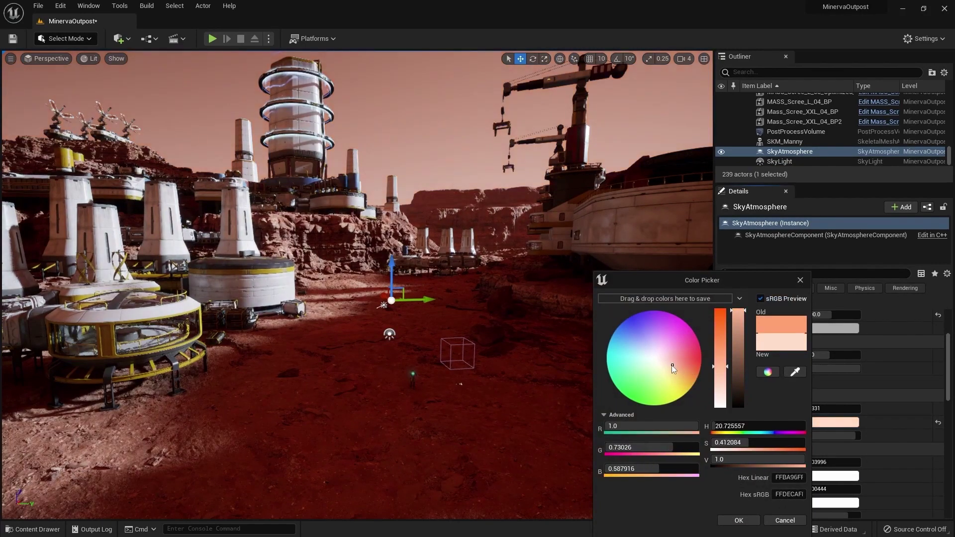
left_click(738, 521)
- Try cyan and yellow-green for the Sky Luminance Factor, and settle on a peach orange of about sRGB FFCBA2
scroll(776, 373, "down", 3)
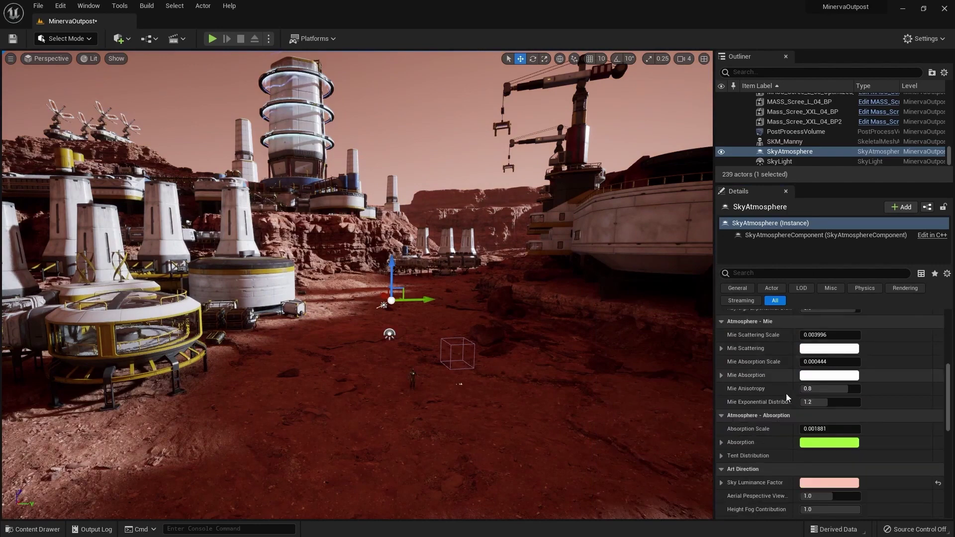
left_click(831, 437)
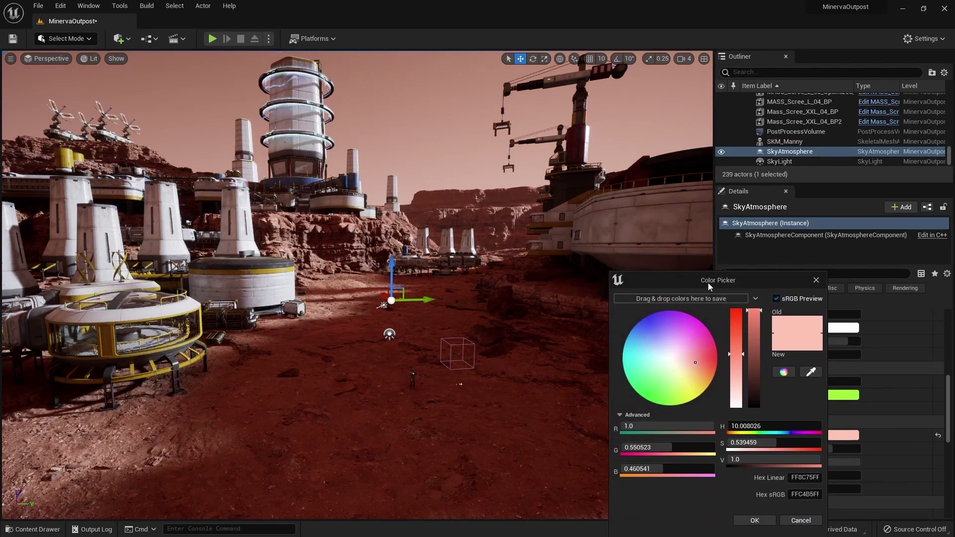
left_click_drag(708, 282, 762, 252)
mouse_move(749, 329)
left_mouse_down()
mouse_move(743, 286)
mouse_move(697, 337)
mouse_move(677, 315)
left_mouse_up()
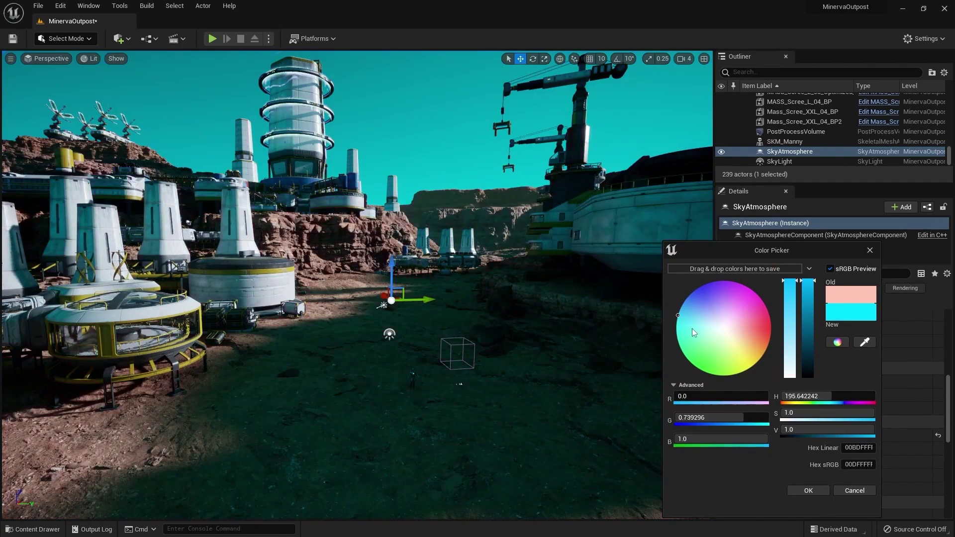
left_click(734, 375)
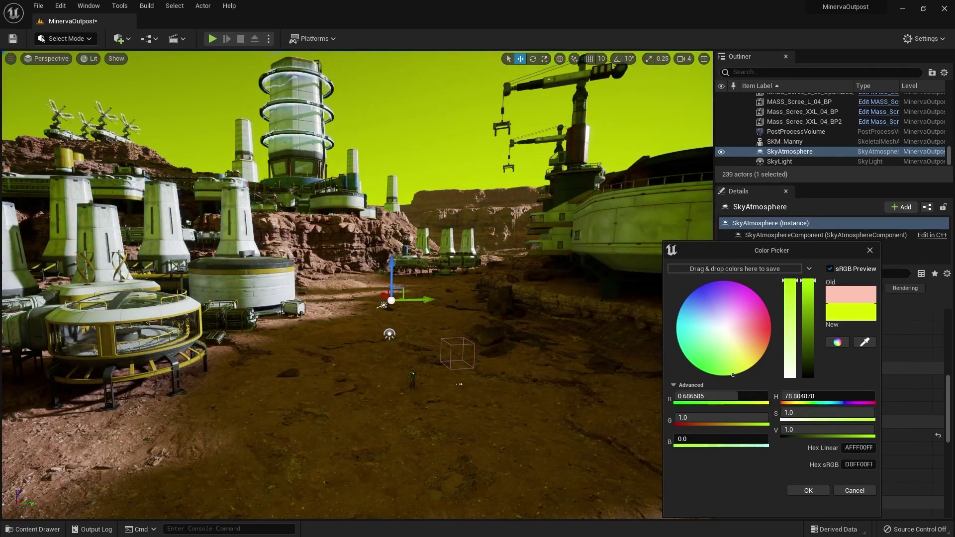
mouse_move(746, 368)
left_mouse_down()
mouse_move(759, 339)
mouse_move(739, 309)
mouse_move(754, 339)
left_mouse_up()
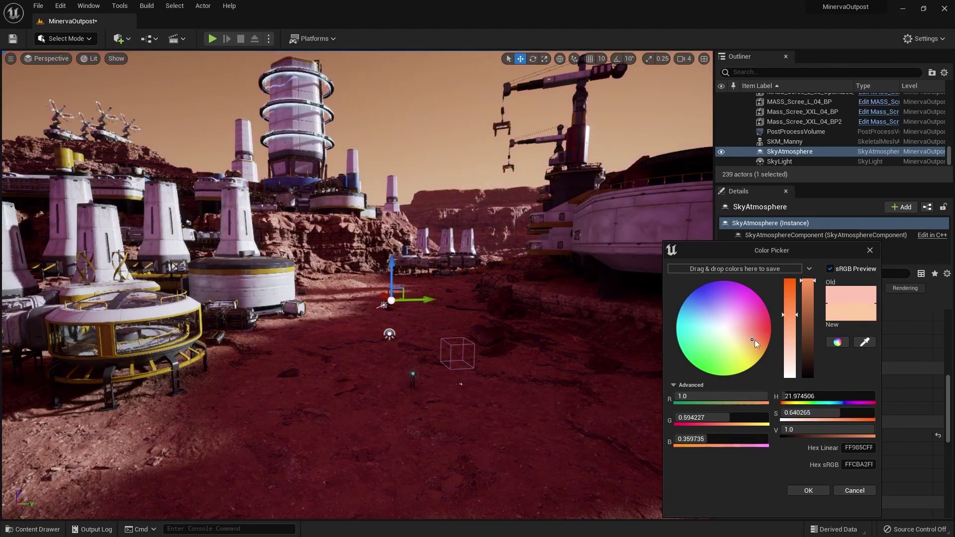
left_click(809, 489)
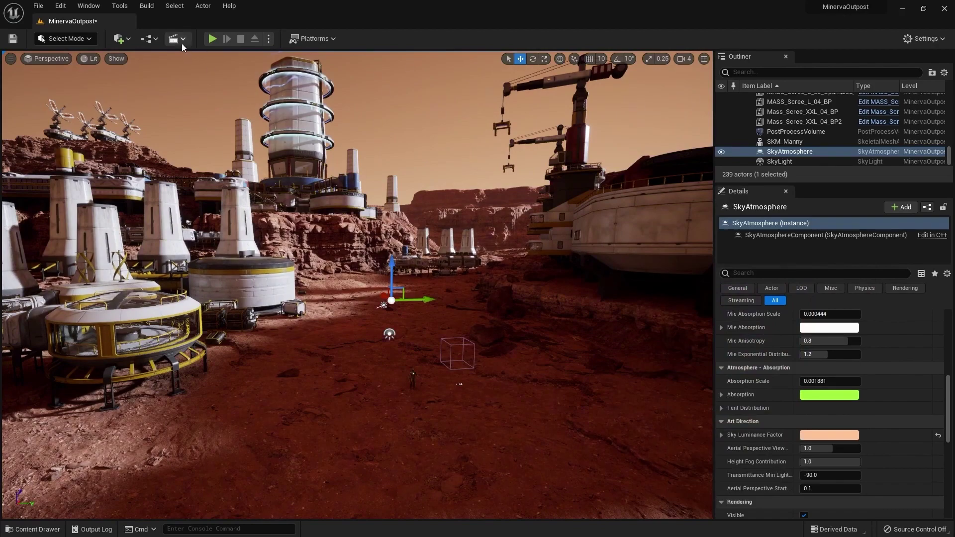
- Add an Exponential Height Fog actor to the level
left_click(119, 41)
right_click_drag(319, 239, 522, 254)
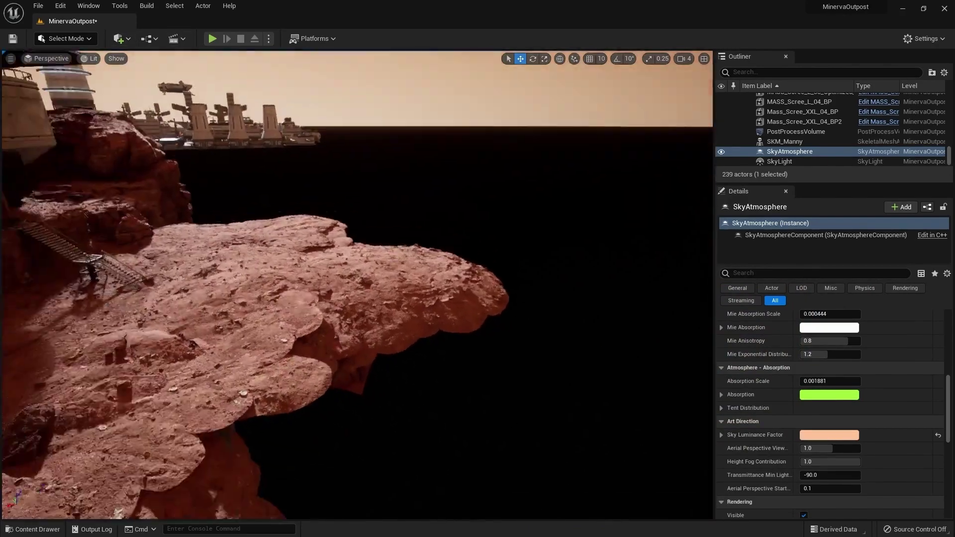
right_click_drag(437, 259, 497, 219)
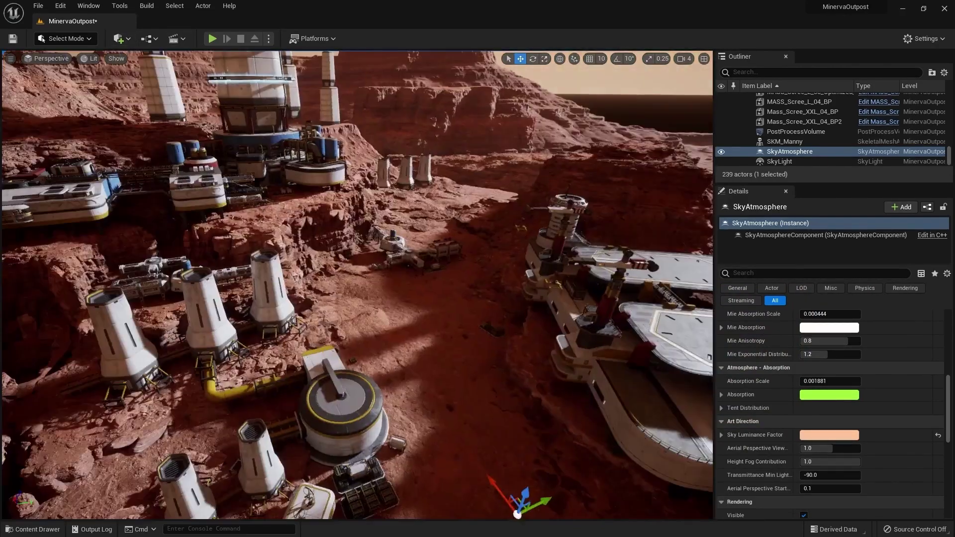
right_click_drag(358, 284, 385, 219)
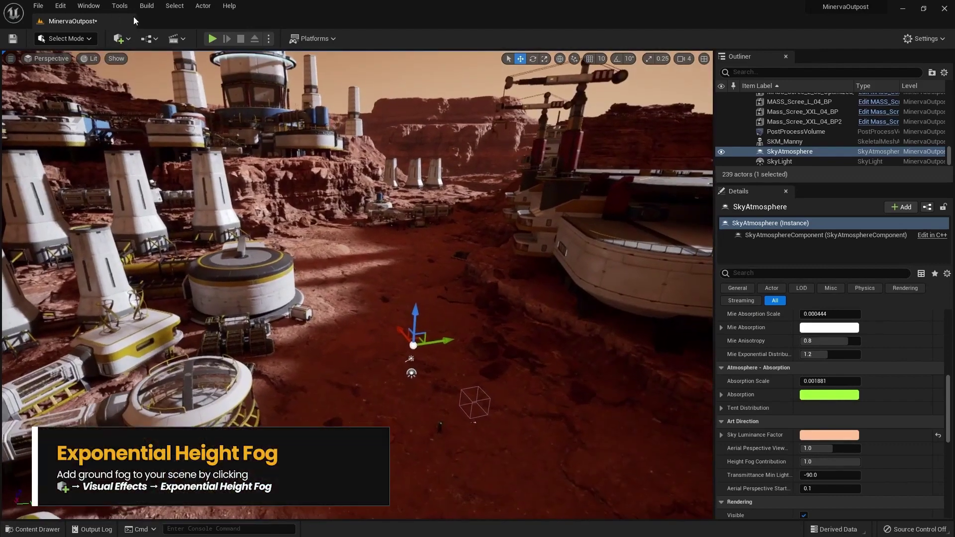
left_click(119, 39)
mouse_move(162, 166)
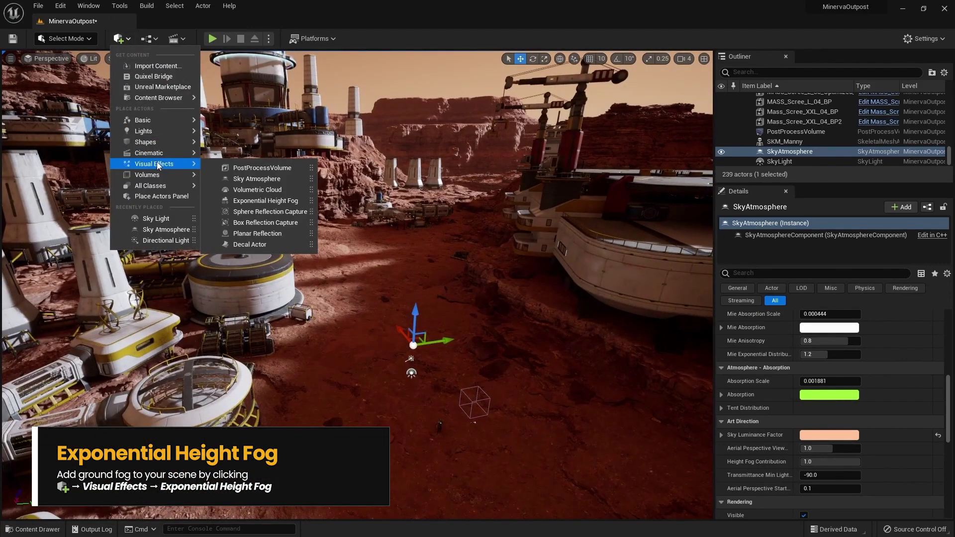
left_click(265, 201)
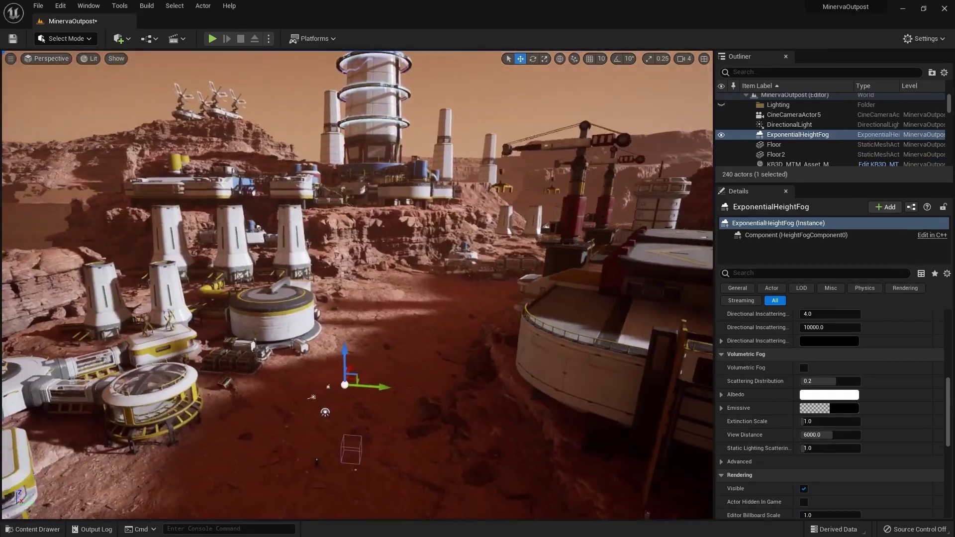
- Set the height fog's Fog Density to 0.05
key("f")
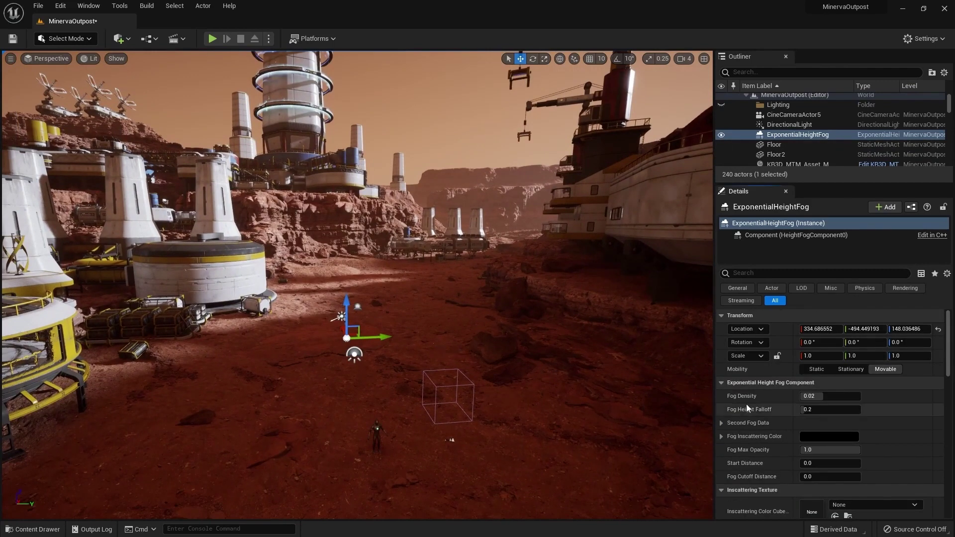
left_click(802, 397)
type("0.05")
key("Return")
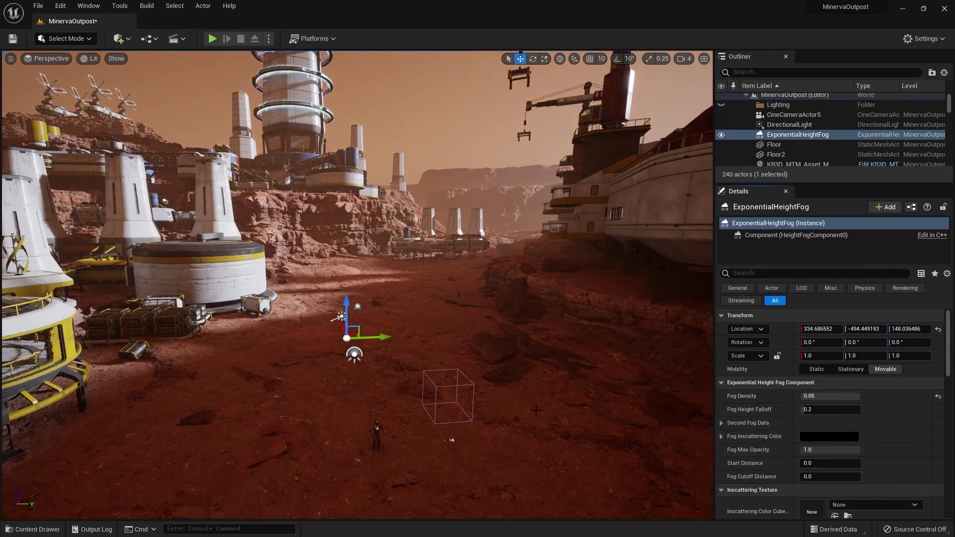
- Raise and lower the height fog vertically to compare its coverage, settling at a Z location of about 880
mouse_move(488, 356)
right_mouse_down()
mouse_move(468, 347)
mouse_move(497, 345)
right_mouse_up()
key("w")
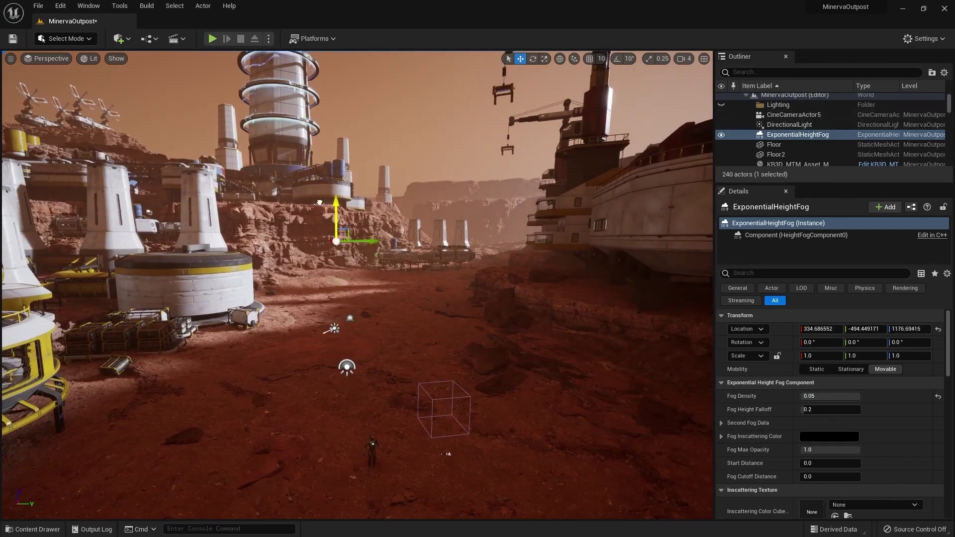
left_click_drag(320, 202, 356, 125)
scroll(391, 225, "down", 8)
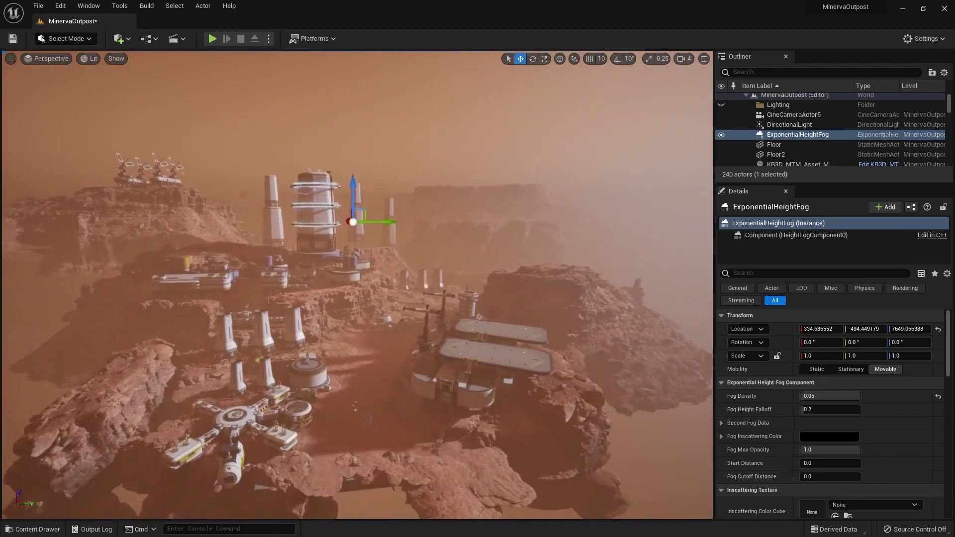
left_click_drag(351, 204, 392, 359)
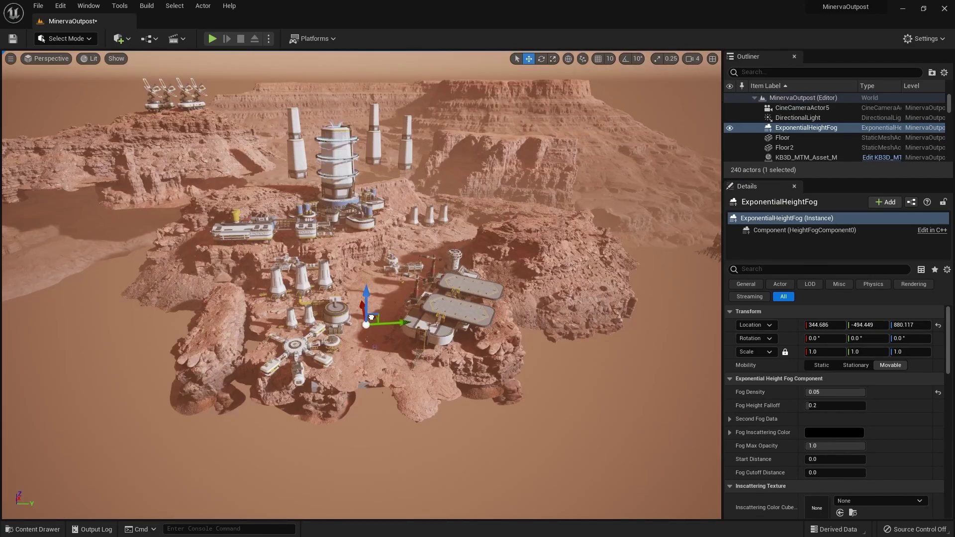
scroll(371, 317, "up", 10)
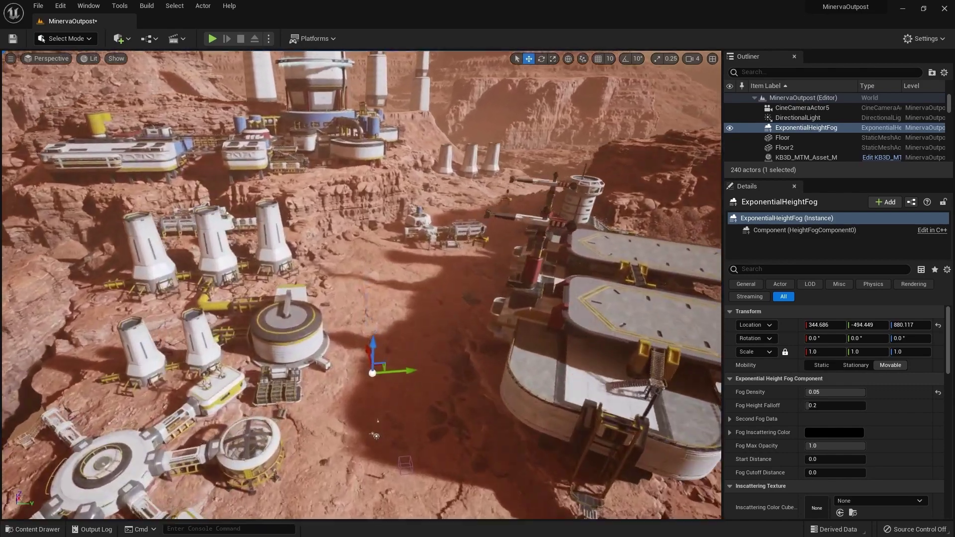
right_click_drag(519, 338, 519, 289)
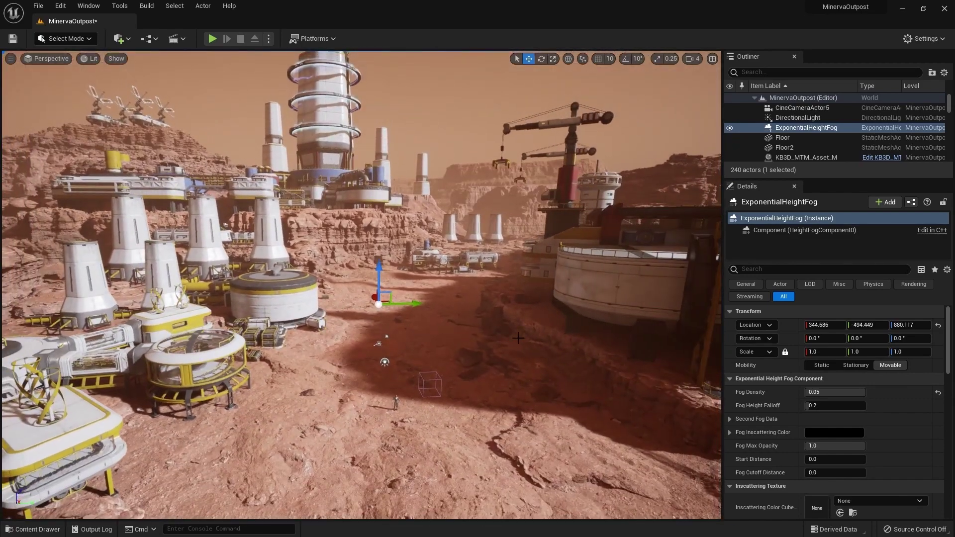
- Reset Fog Density to its default 0.02 and set the Fog Inscattering Color to a muted brown, about sRGB 6E5D48
left_click(938, 392)
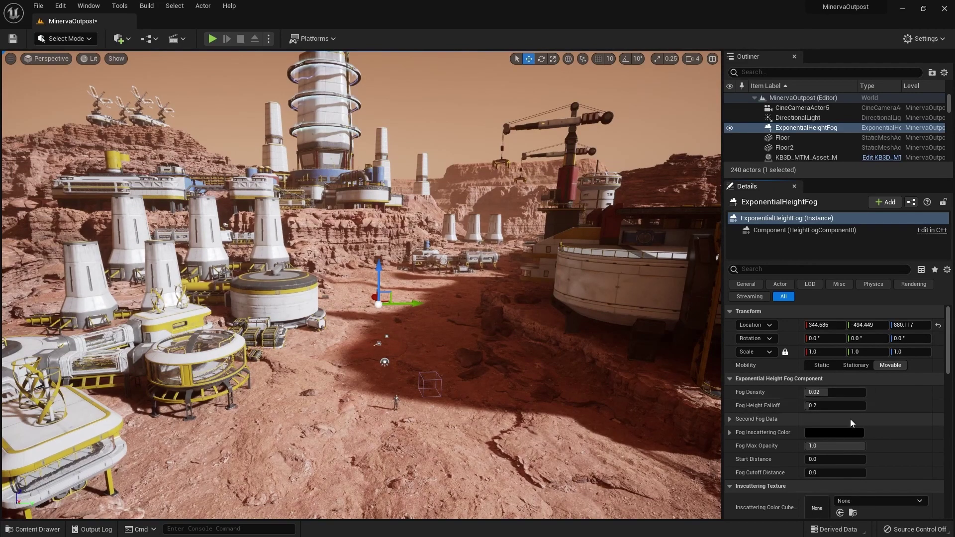
scroll(792, 403, "down", 3)
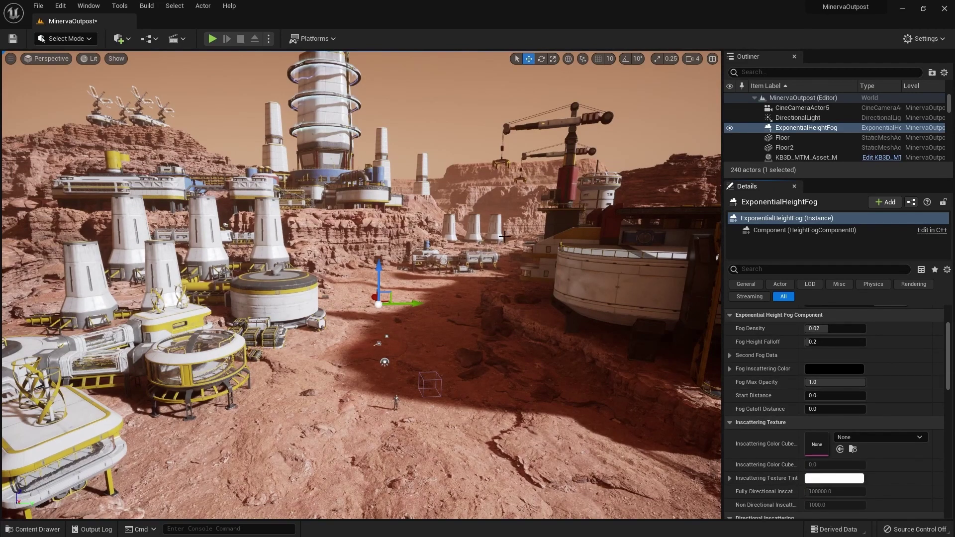
left_click(816, 369)
left_click_drag(702, 287, 650, 250)
left_click_drag(635, 326, 637, 333)
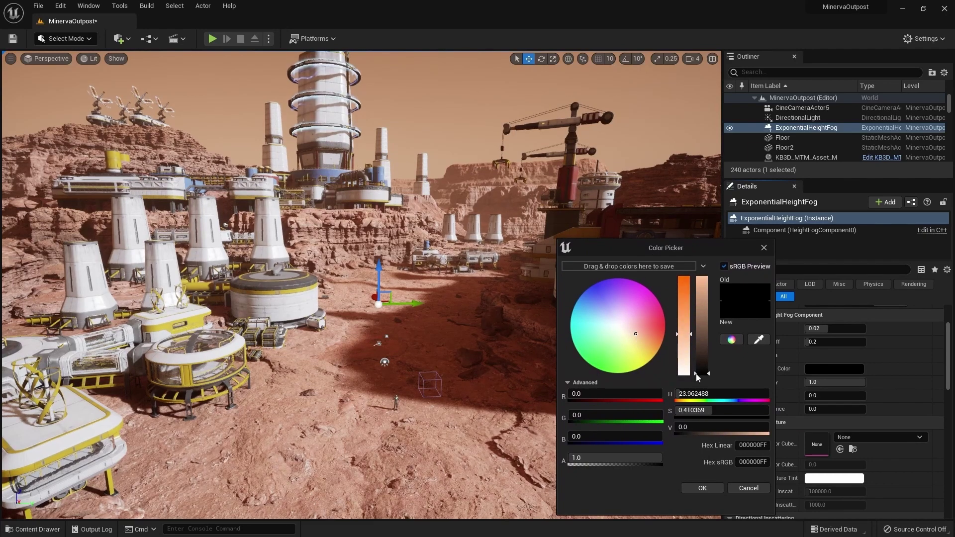
left_click_drag(697, 375, 696, 358)
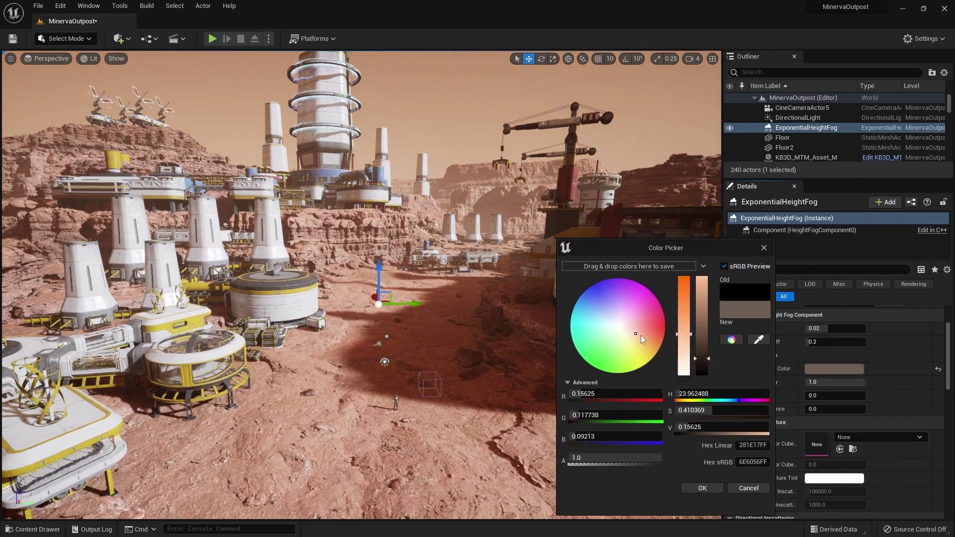
left_click_drag(641, 337, 642, 339)
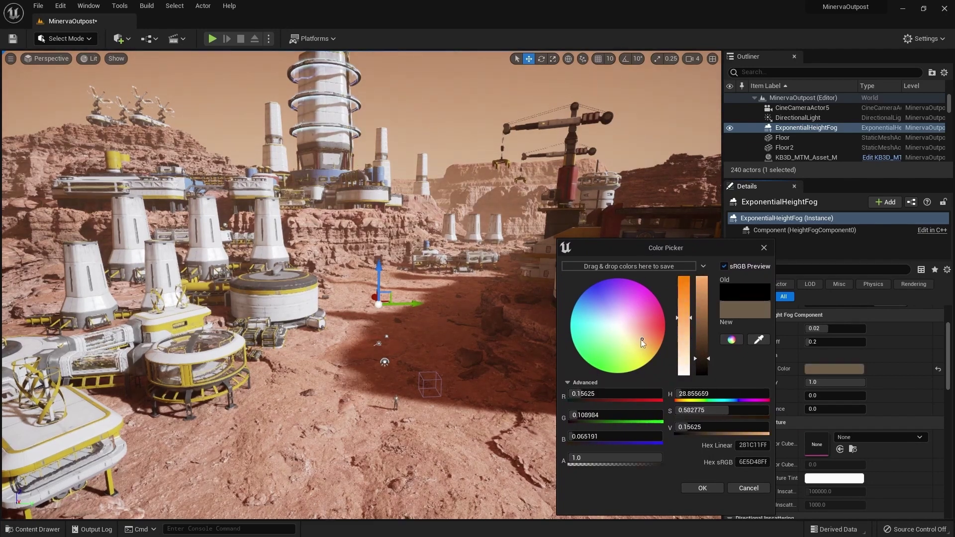
left_click(703, 489)
- Enable Volumetric Fog on the height fog and lower its Scattering Distribution to about -0.39
scroll(758, 383, "down", 5)
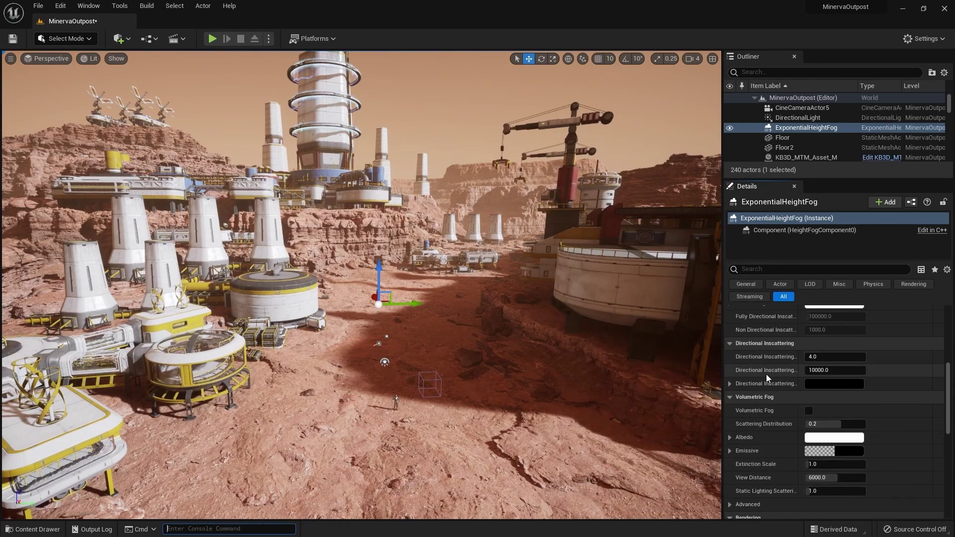
left_click(808, 378)
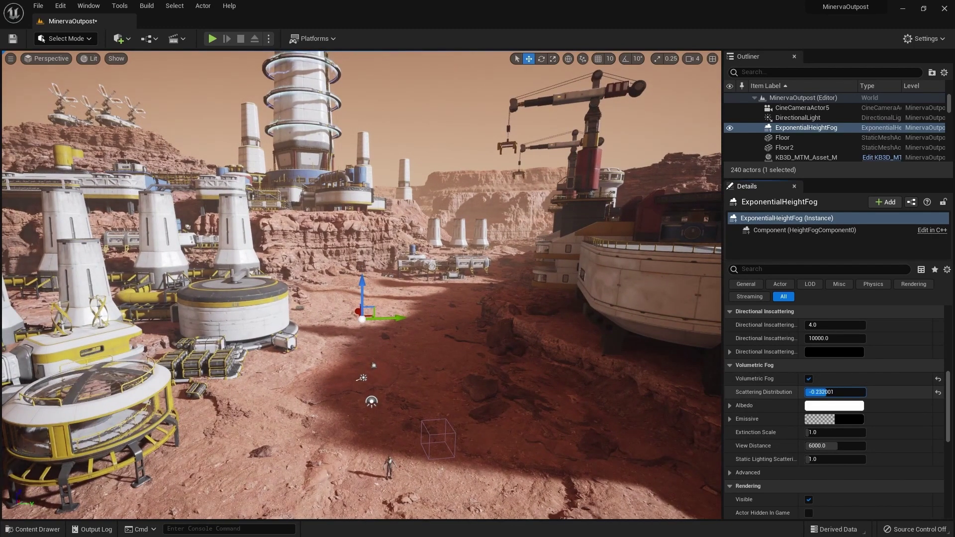
left_click_drag(826, 392, 819, 392)
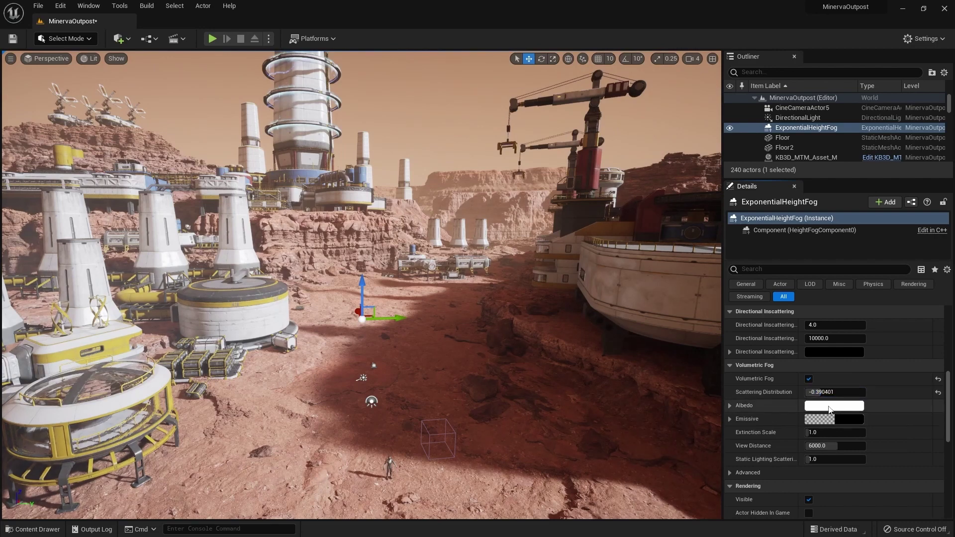
- Darken the volumetric fog's Albedo to a neutral grey with a value of about 0.45, sRGB B2B2B2
left_click(835, 406)
left_click_drag(713, 281, 659, 261)
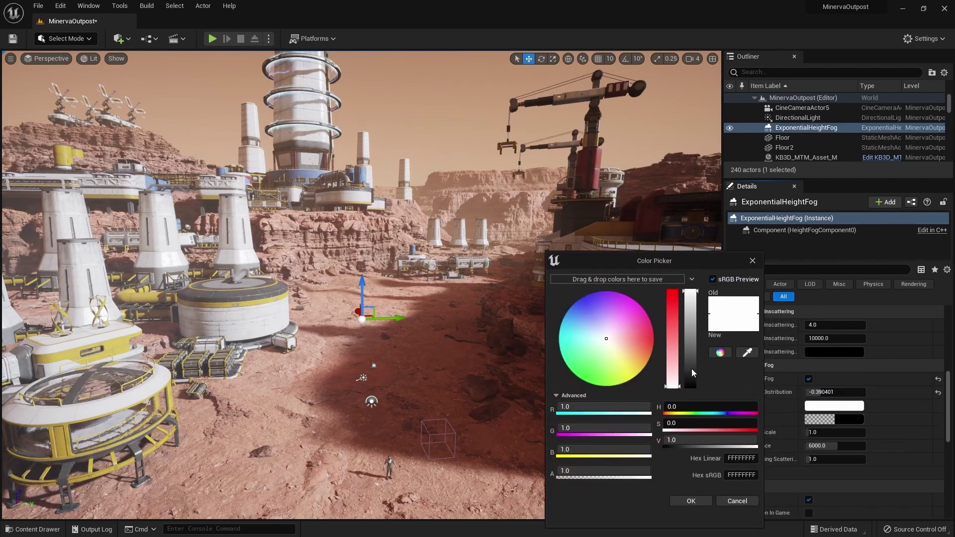
left_click_drag(691, 292, 693, 366)
left_click(691, 501)
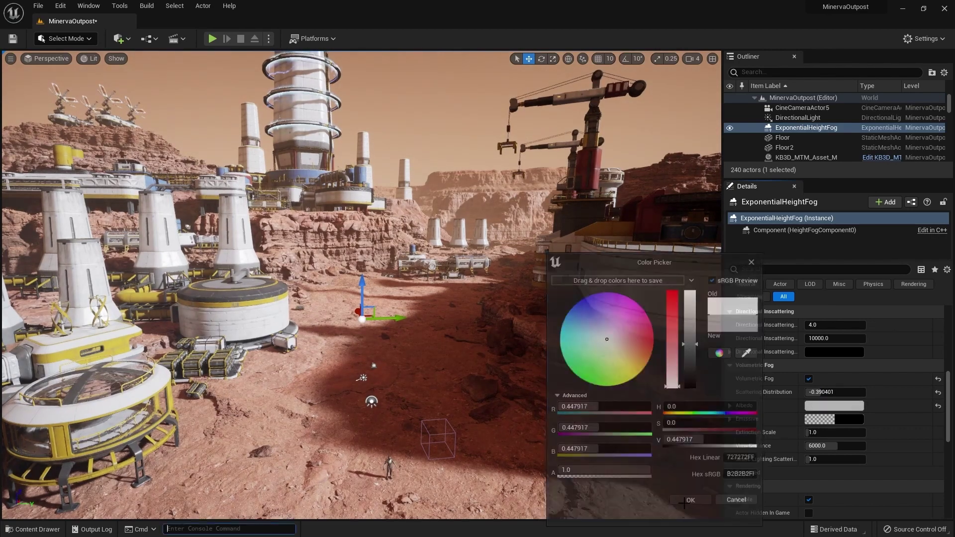
- Rotate the sun around to the far side of the valley, near the crane, so it backlights the outpost
scroll(445, 309, "up", 5)
key("ctrl+l")
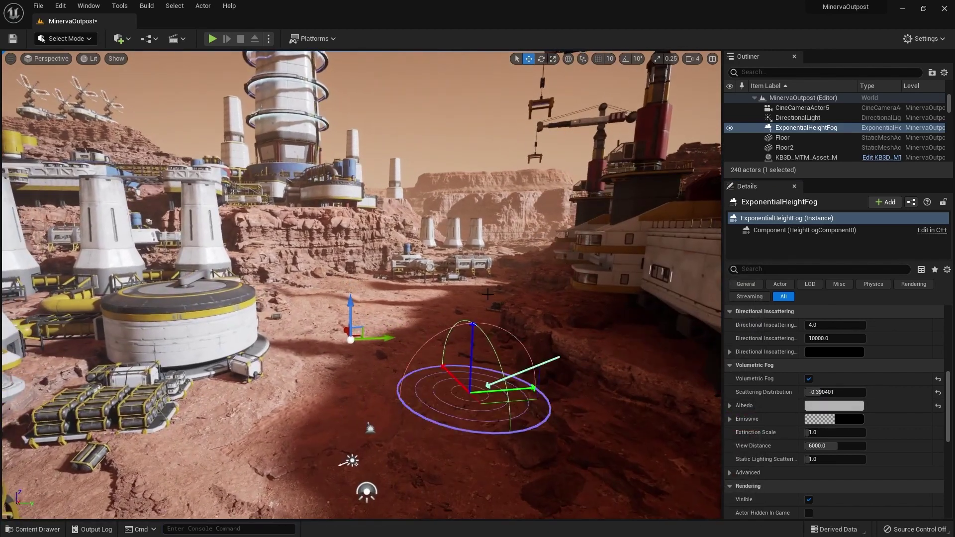
key("ctrl+l")
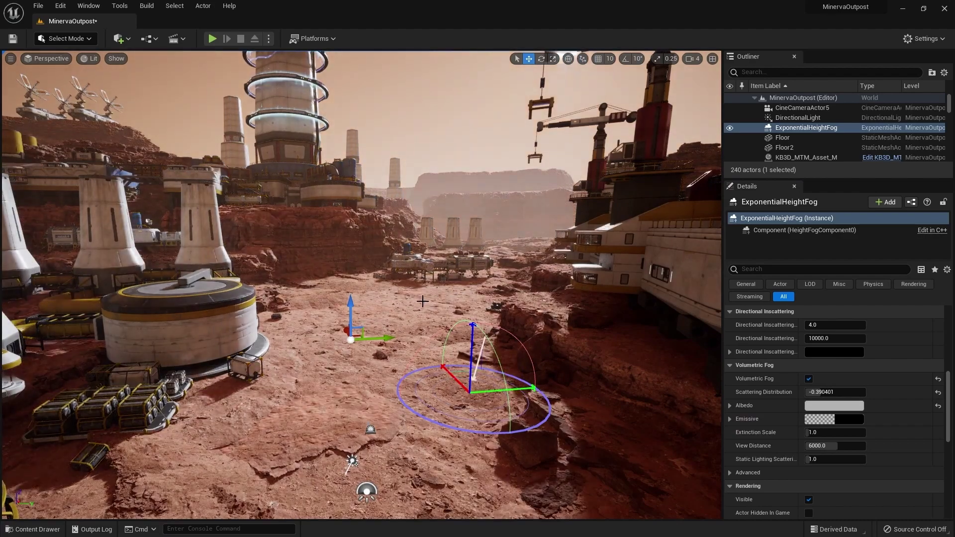
key("ctrl+l")
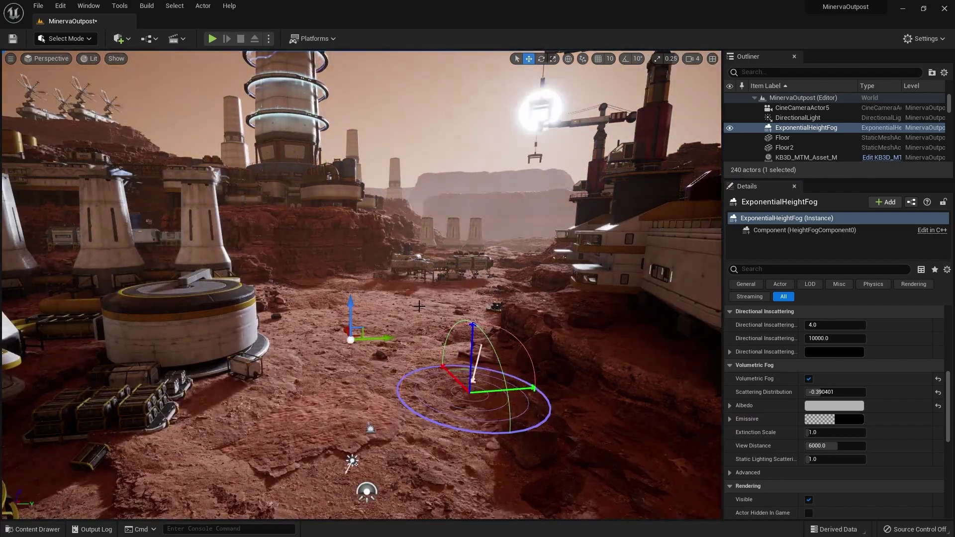
key("ctrl+l")
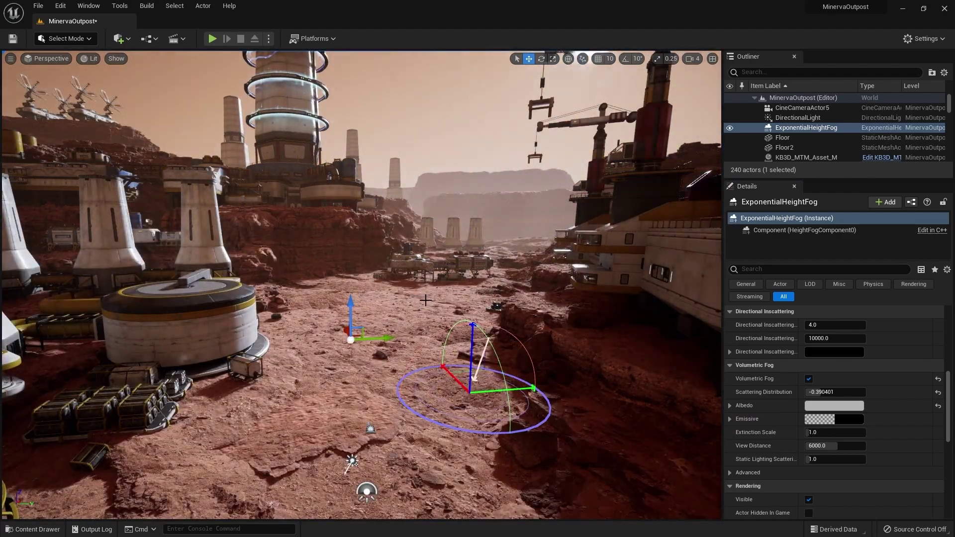
- Select the directional light and set its intensity to 17 lux
left_click(356, 460)
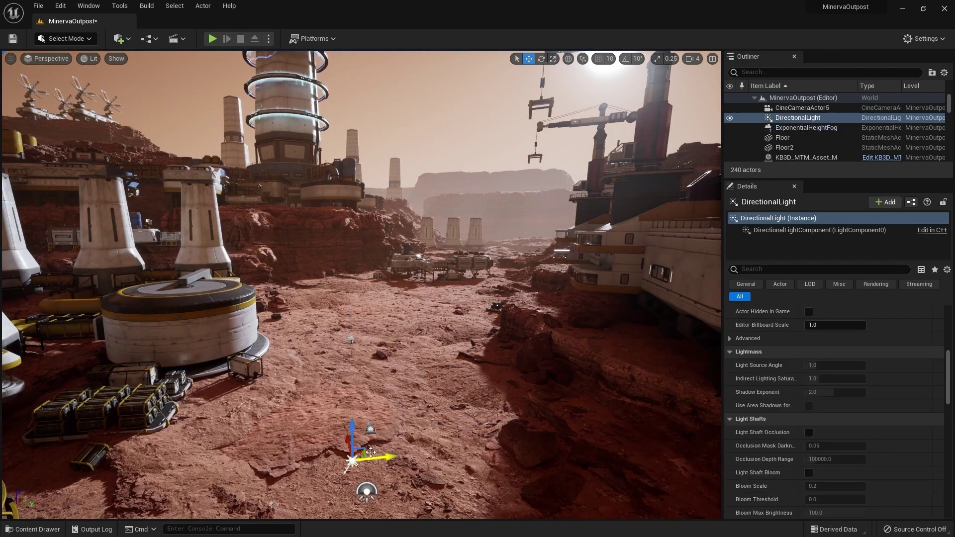
scroll(845, 408, "down", 5)
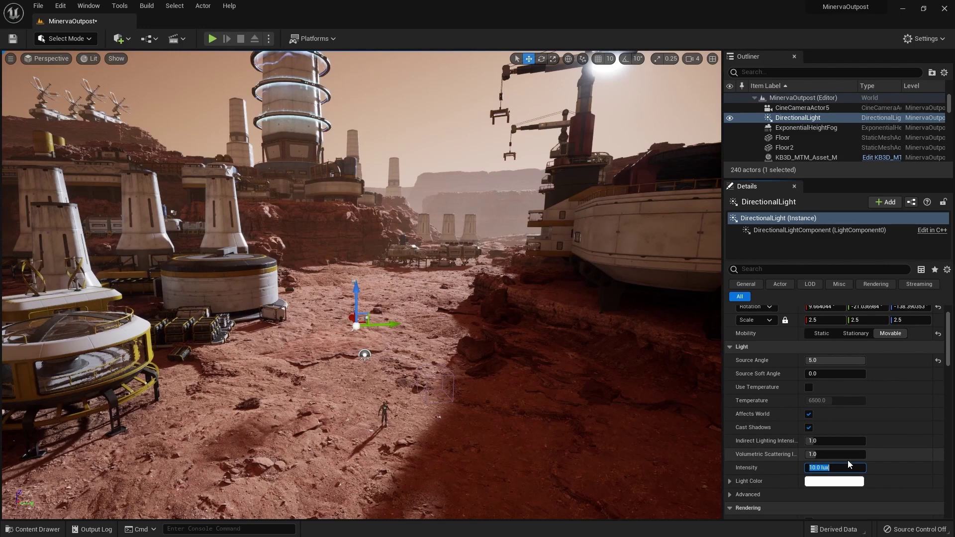
type("17")
key("Return")
- Fine-tune the sun's direction beside the crane to a rotation of about -18.7° in Y and -133.2° in Z
right_click_drag(510, 231, 516, 226)
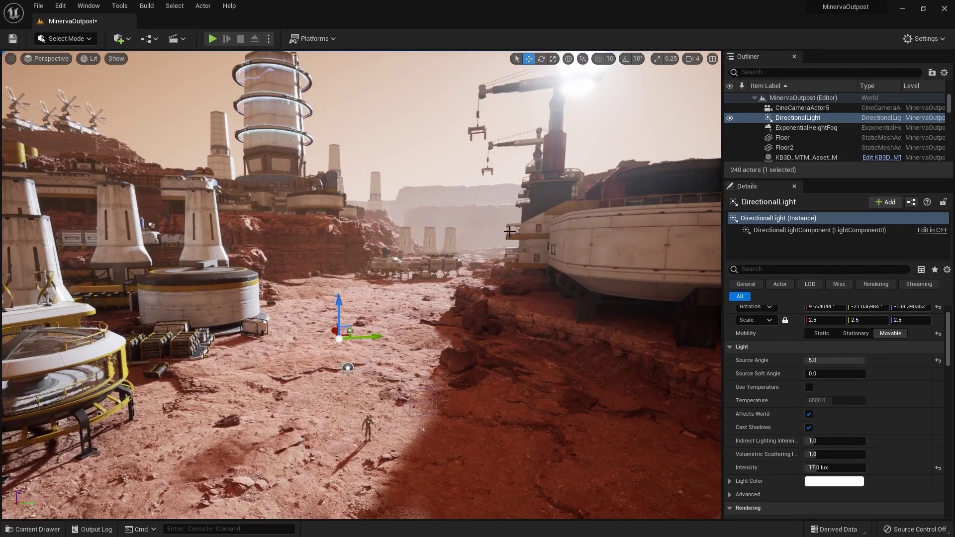
key("ctrl+l")
key("ctrl+l")
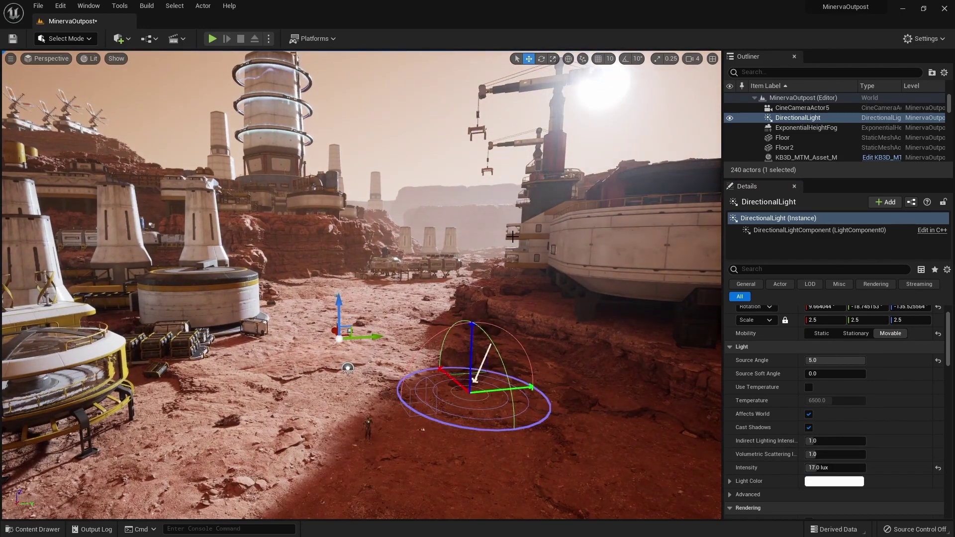
key("ctrl+l")
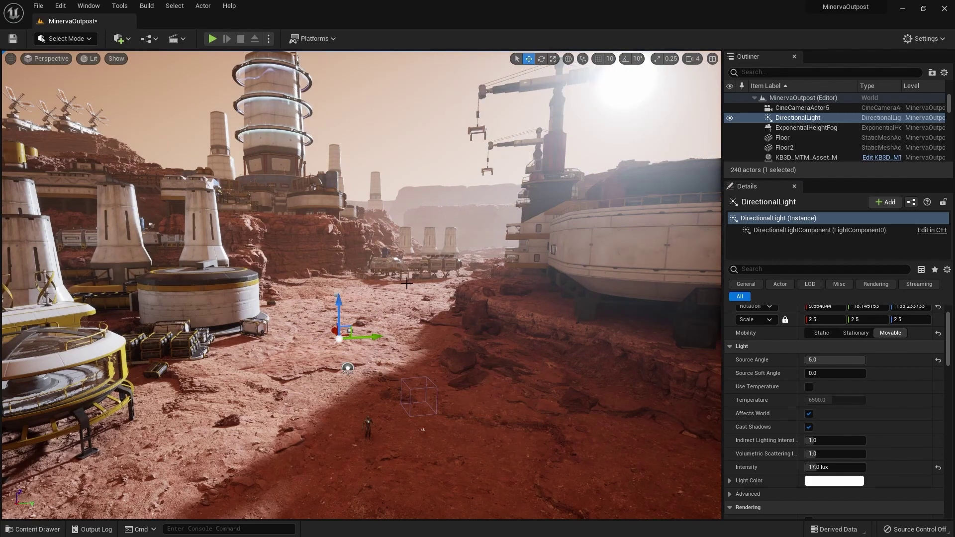
- Enable Light Shaft Occlusion and Light Shaft Bloom on the directional light, and open its Bloom Scale for editing
scroll(752, 387, "down", 10)
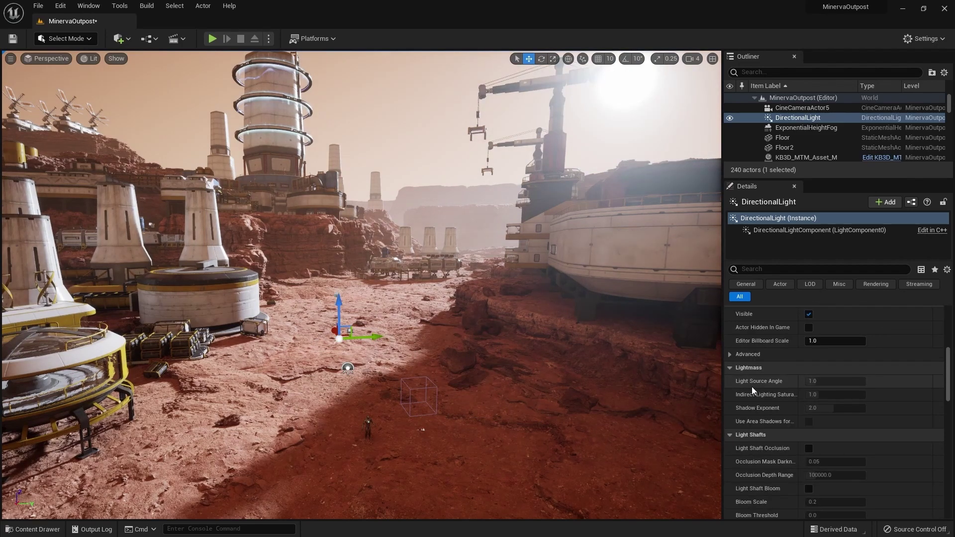
left_click(809, 370)
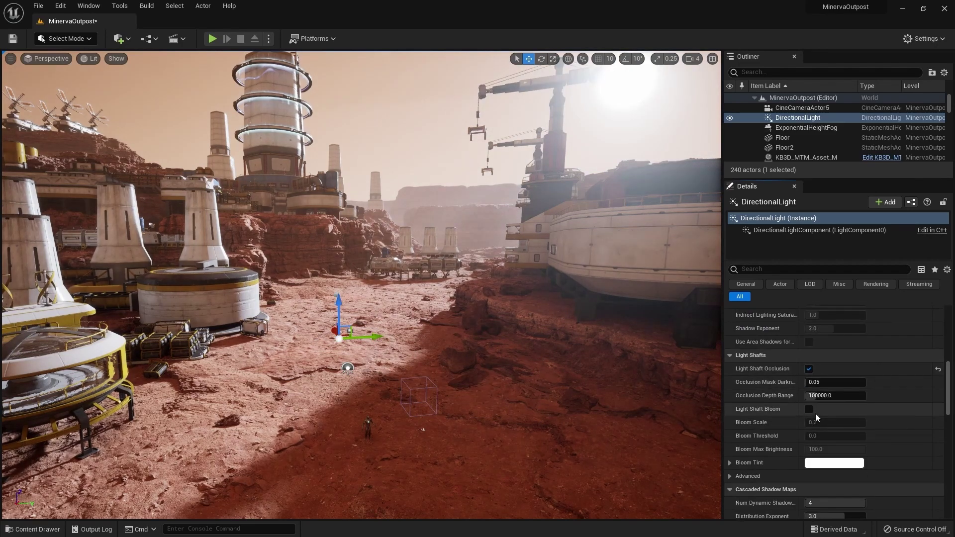
left_click(809, 410)
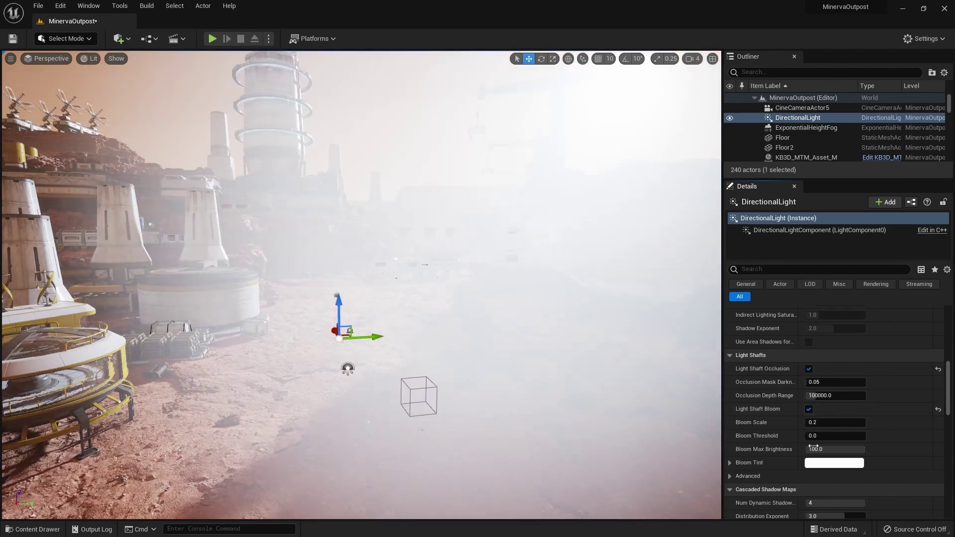
left_click(831, 424)
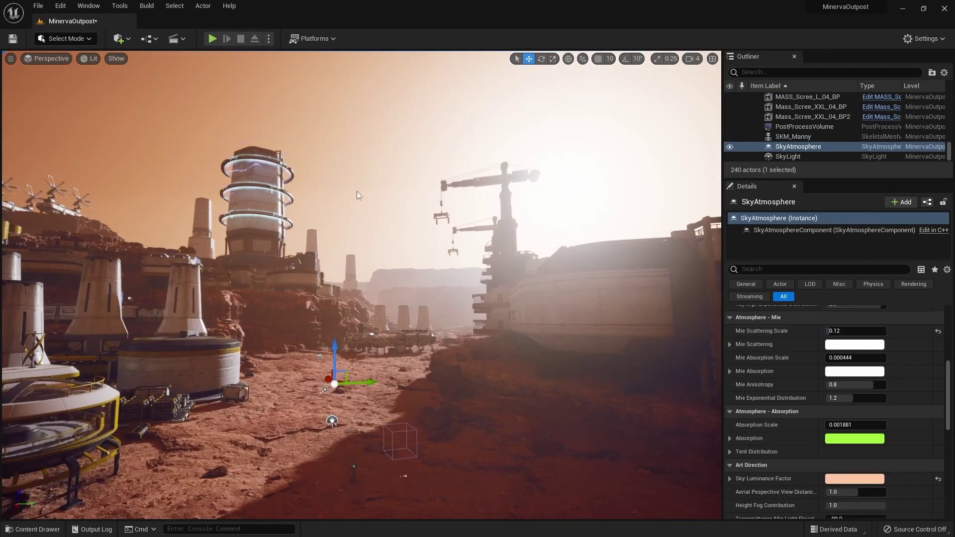
- Reposition the sun so it sits low behind the top of the crane and backlights the outpost
right_click_drag(356, 191, 345, 199)
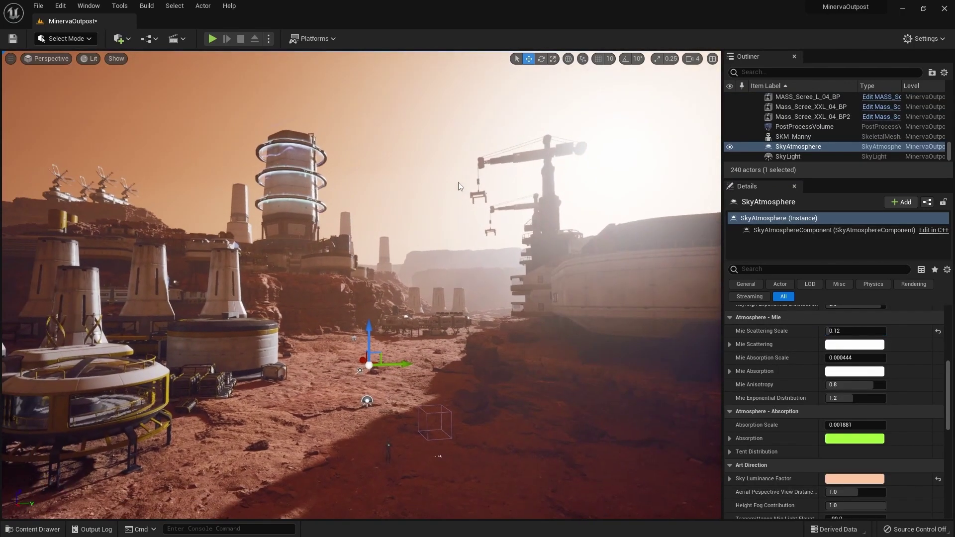
key("ctrl+l")
key("ctrl+l")
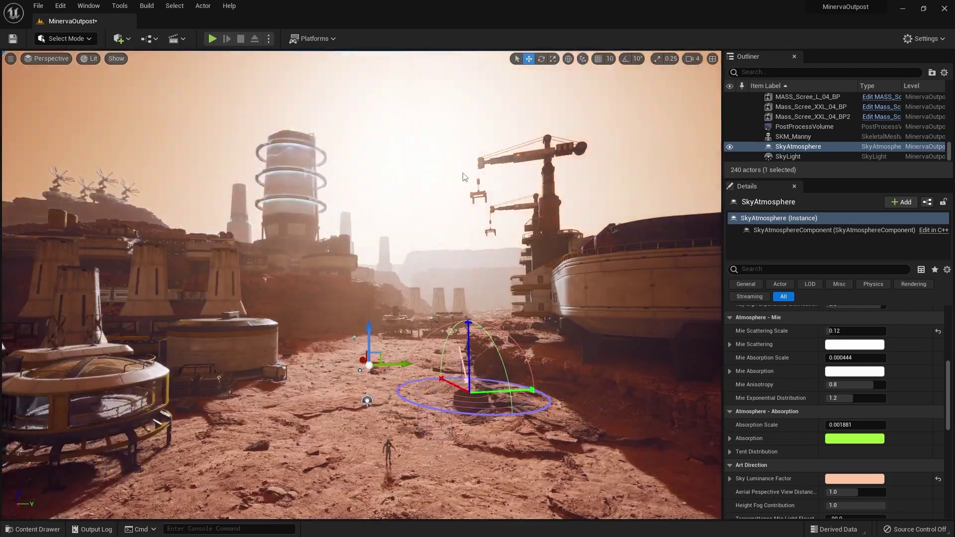
key("ctrl+l")
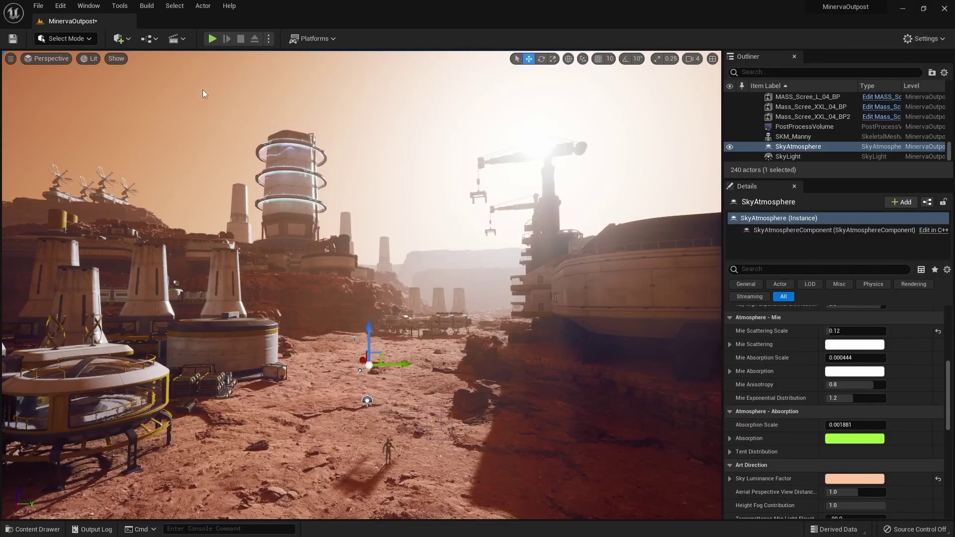
- Add a level sequence named MinervaSequence, saved in a new Cinematics folder under Content
left_click(183, 40)
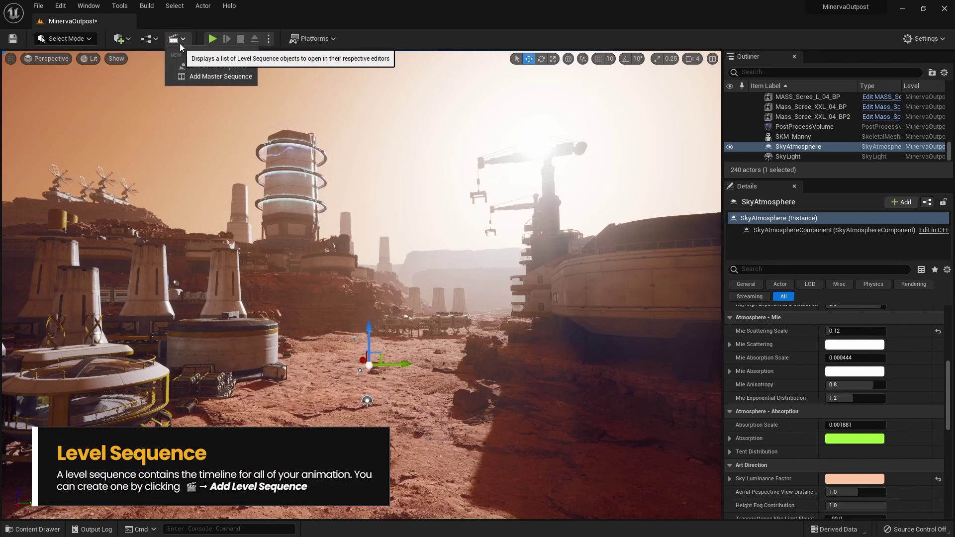
left_click(209, 68)
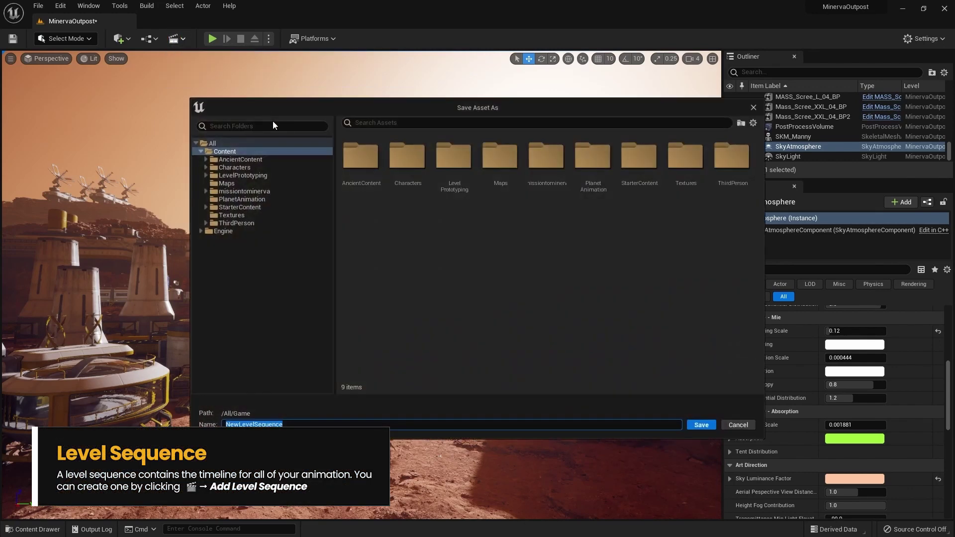
right_click(224, 151)
left_click(263, 171)
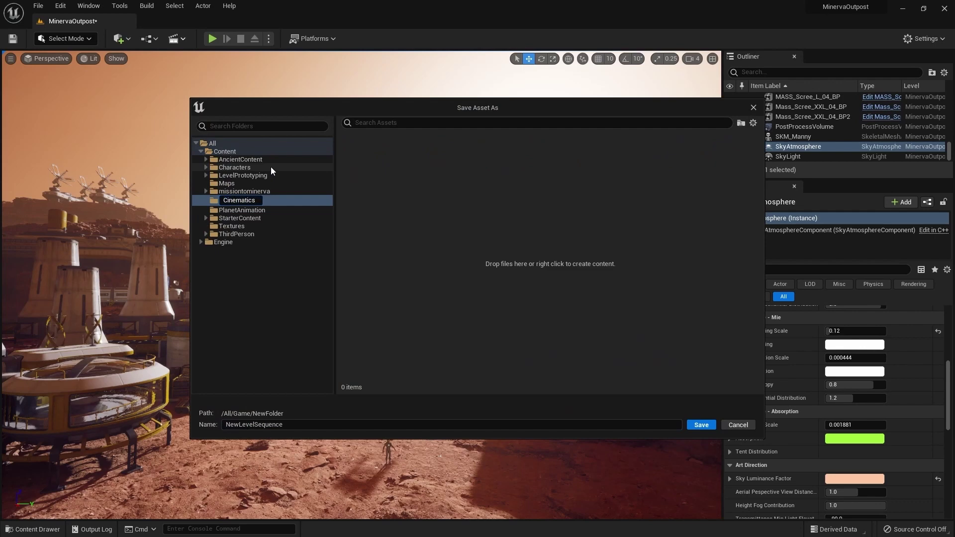
left_click(299, 426)
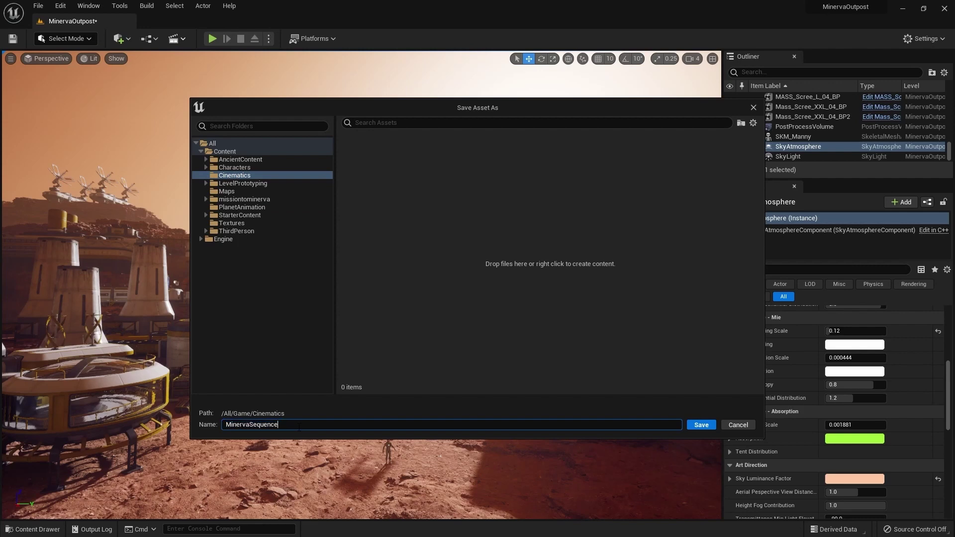
left_click(702, 425)
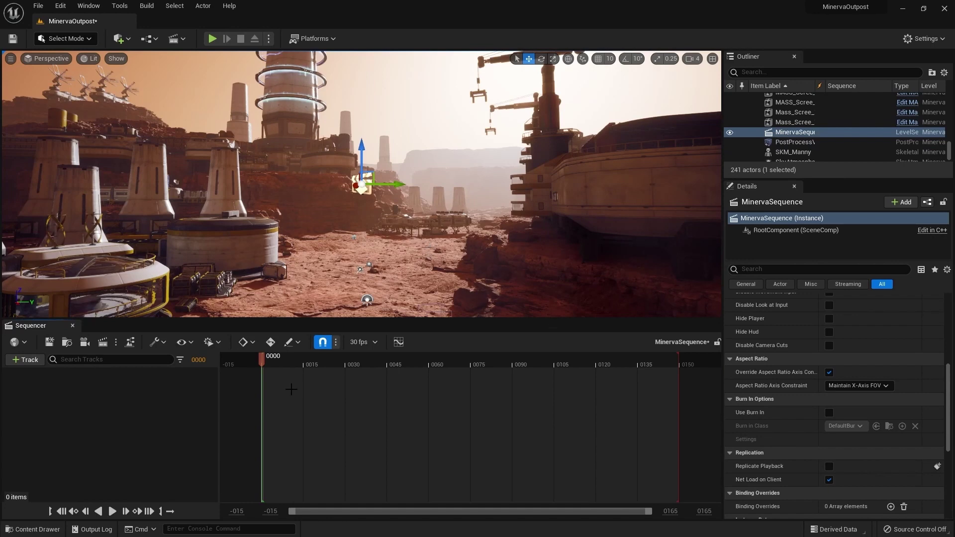
- Scrub the empty timeline, close the Sequencer, and reopen the sequence from the MinervaSequence actor's details
left_click_drag(273, 364, 314, 363)
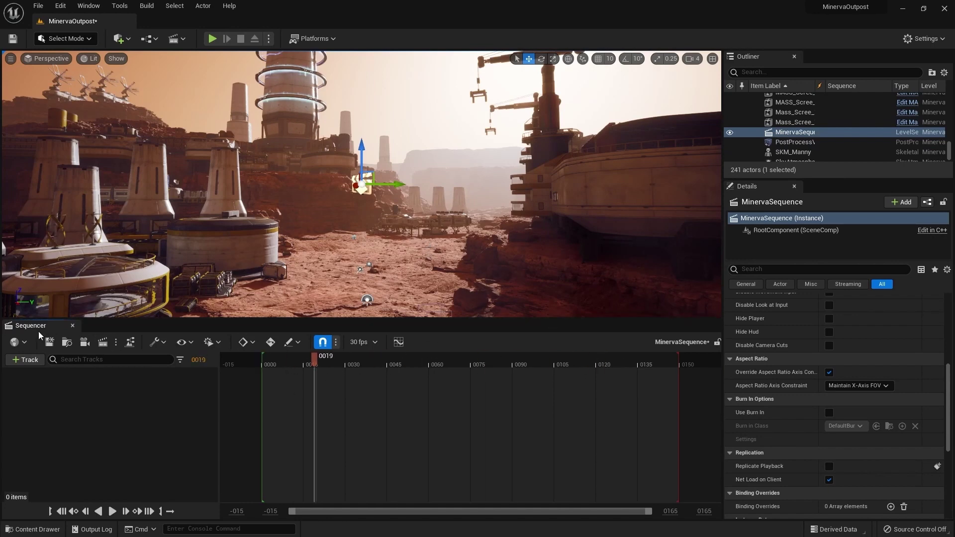
left_click(72, 325)
key("w")
right_click_drag(344, 286, 354, 292)
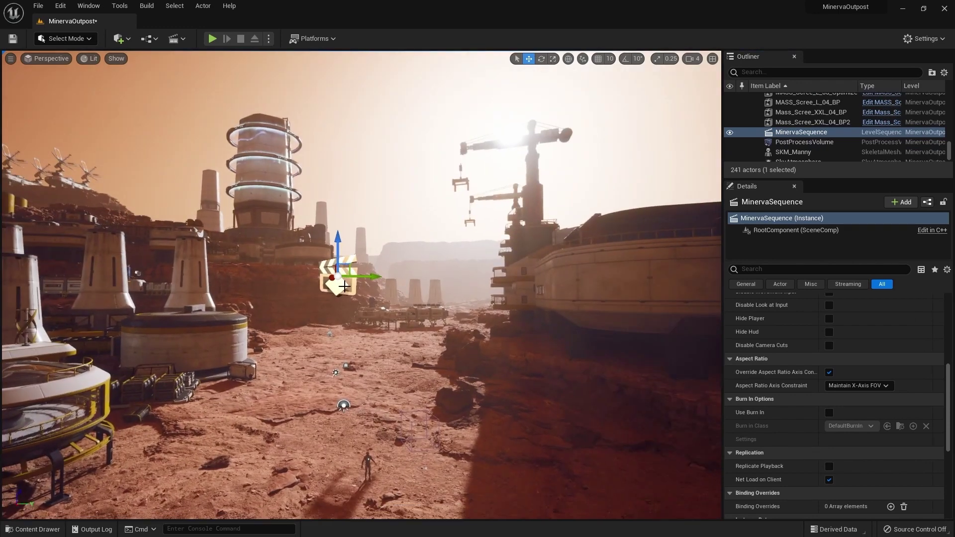
scroll(872, 390, "up", 6)
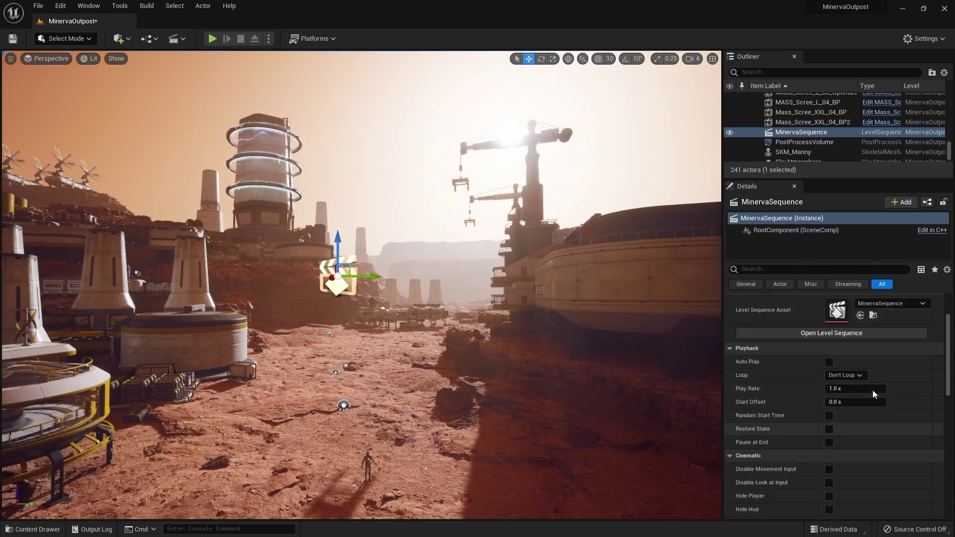
left_click(831, 398)
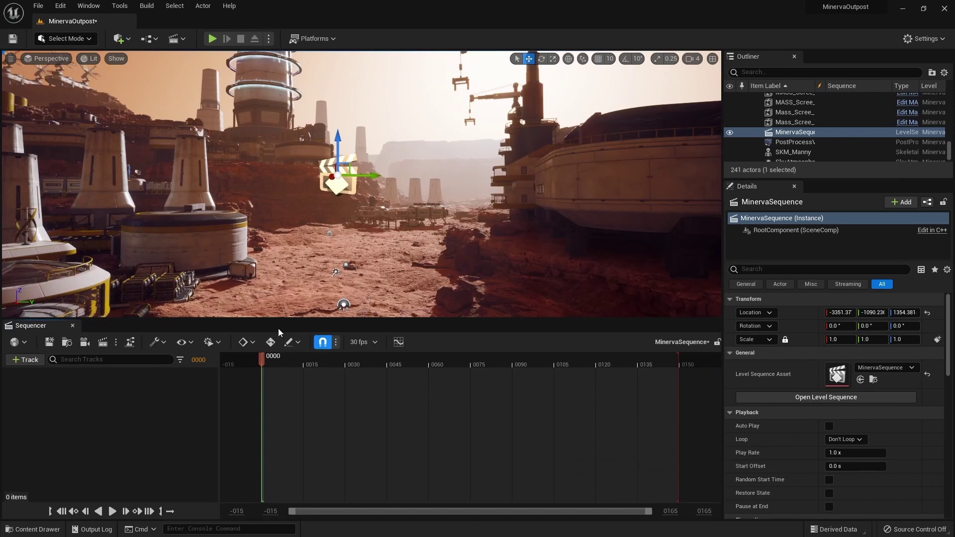
- Add a Camera Cuts track to the sequence with CineCameraActor5 as its camera, and lock the viewport to the camera cuts
left_click_drag(279, 320, 286, 358)
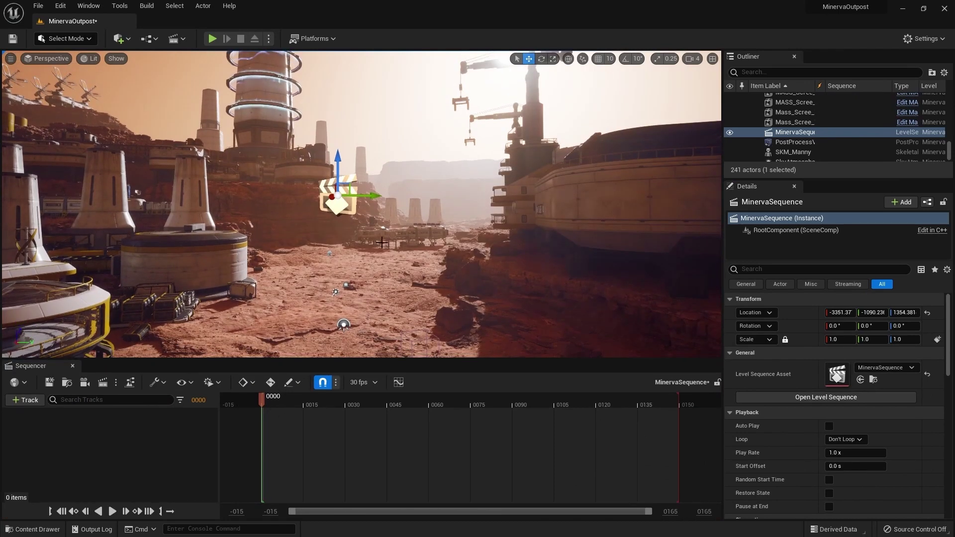
right_click_drag(381, 242, 382, 189)
left_click(26, 400)
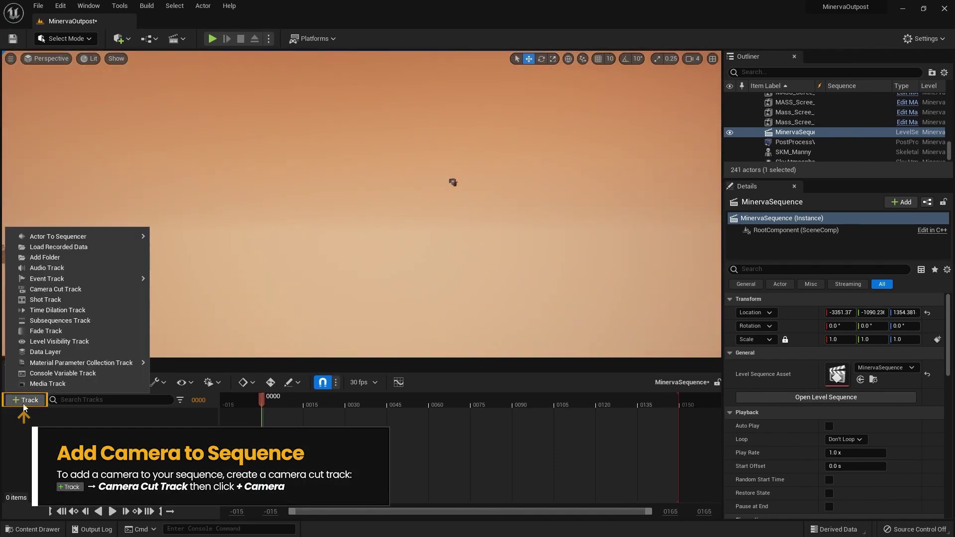
left_click(79, 290)
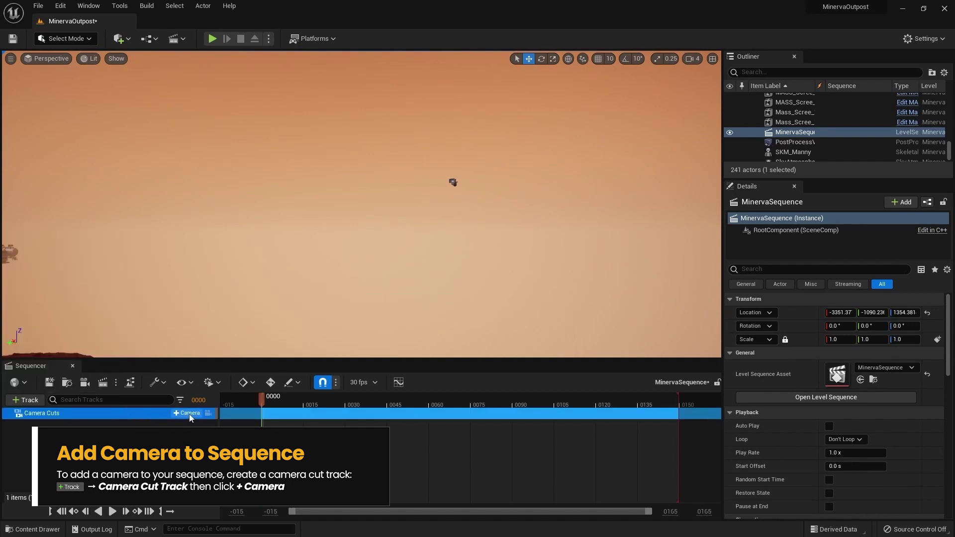
left_click(189, 413)
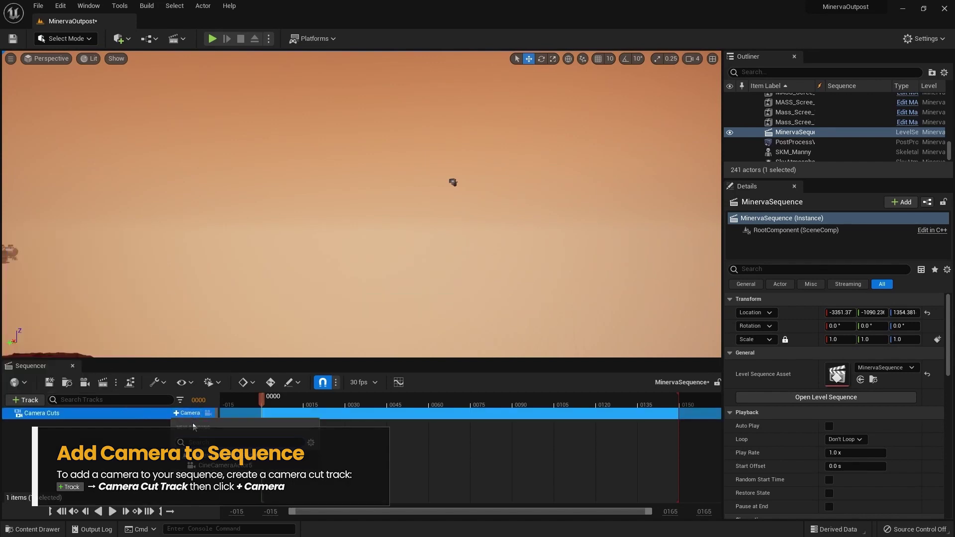
left_click(221, 465)
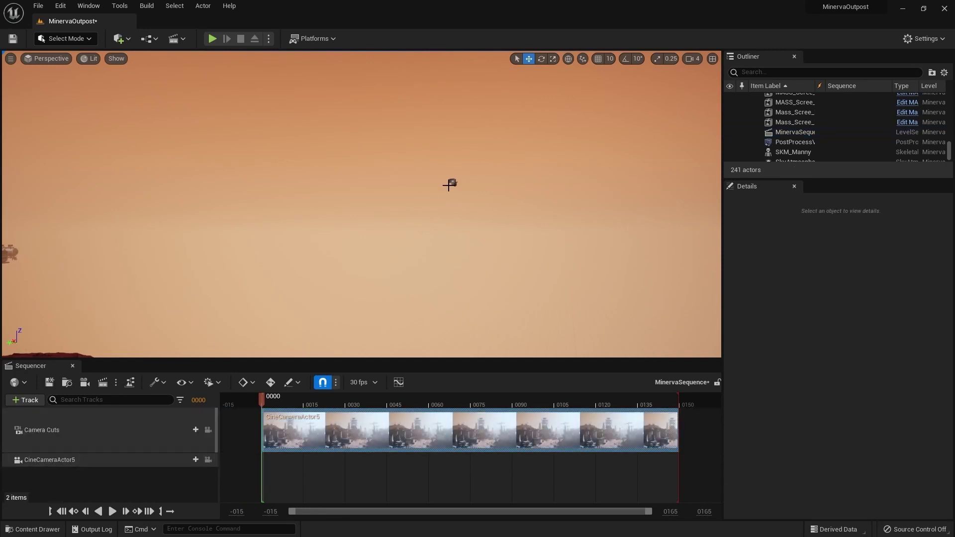
left_click(209, 430)
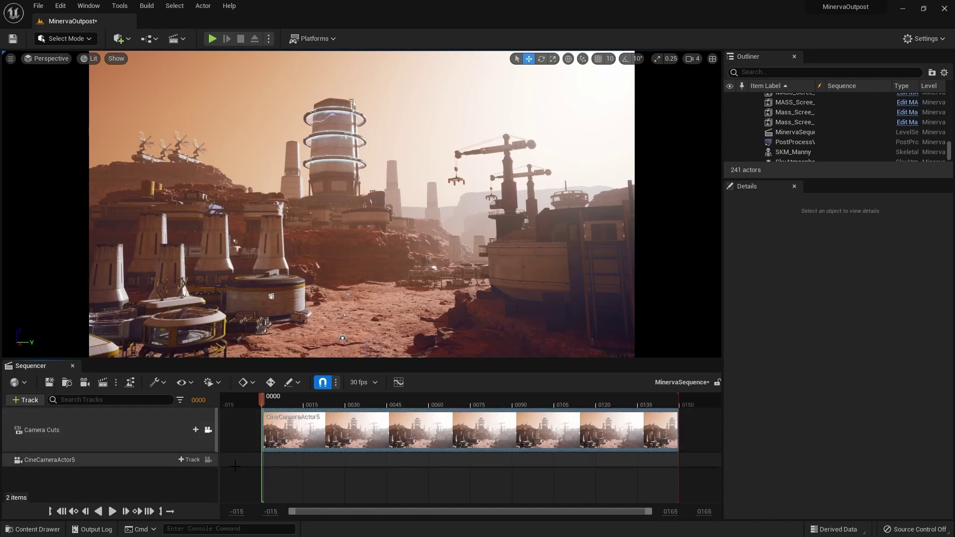
- Add a Transform track to CineCameraActor5 in the sequence and select it
left_click(67, 465)
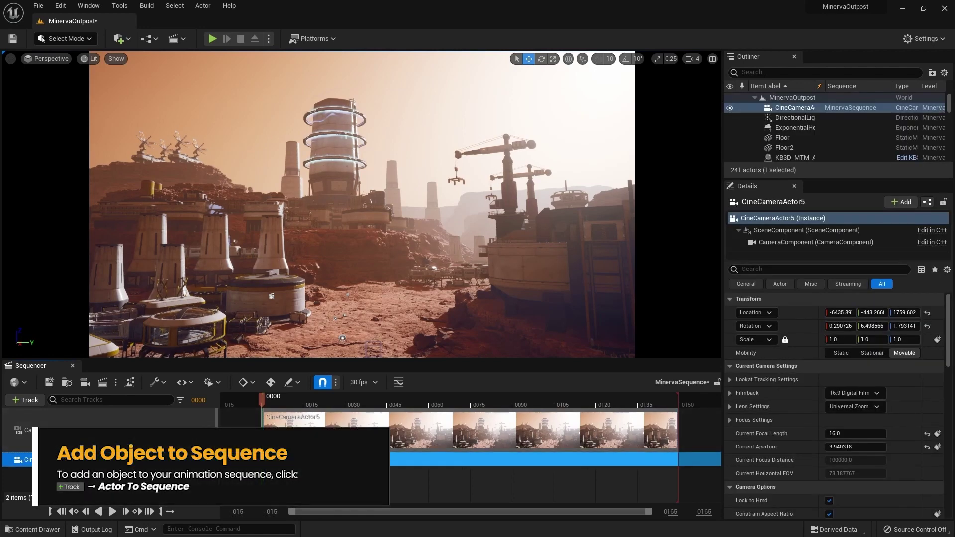
left_click(29, 402)
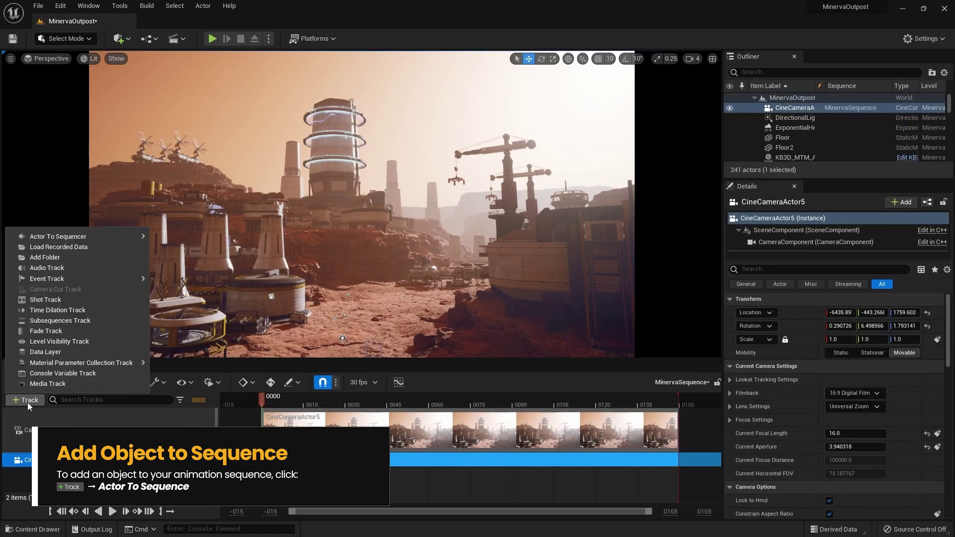
left_click(143, 471)
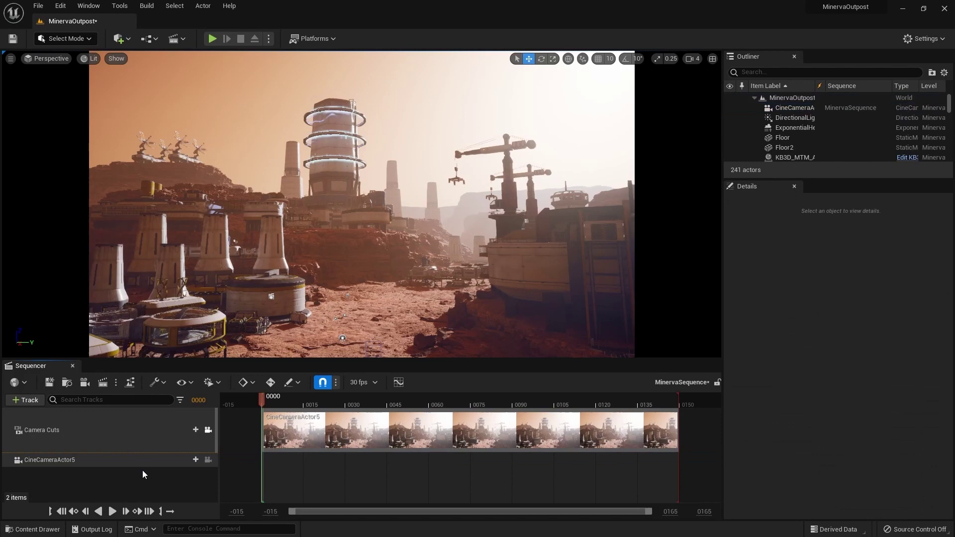
left_click(189, 460)
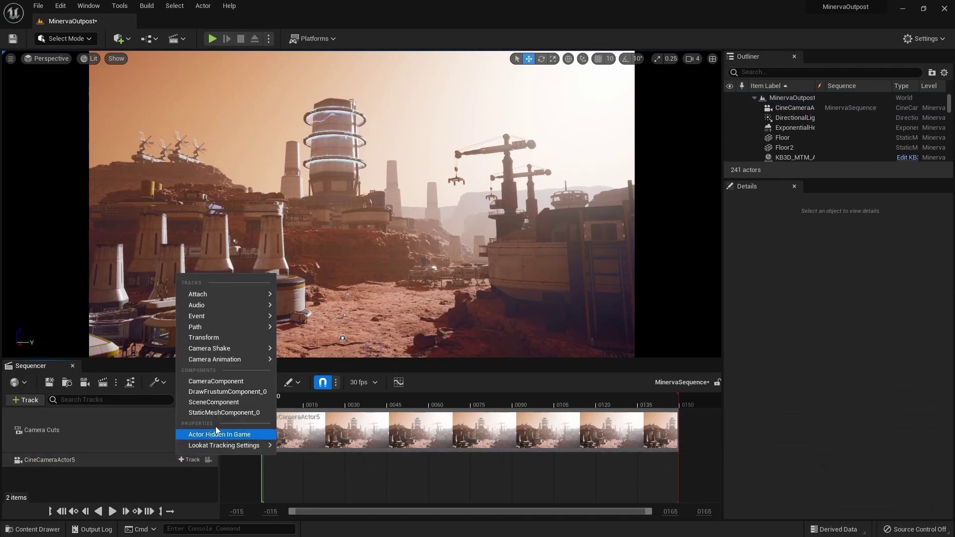
left_click(219, 339)
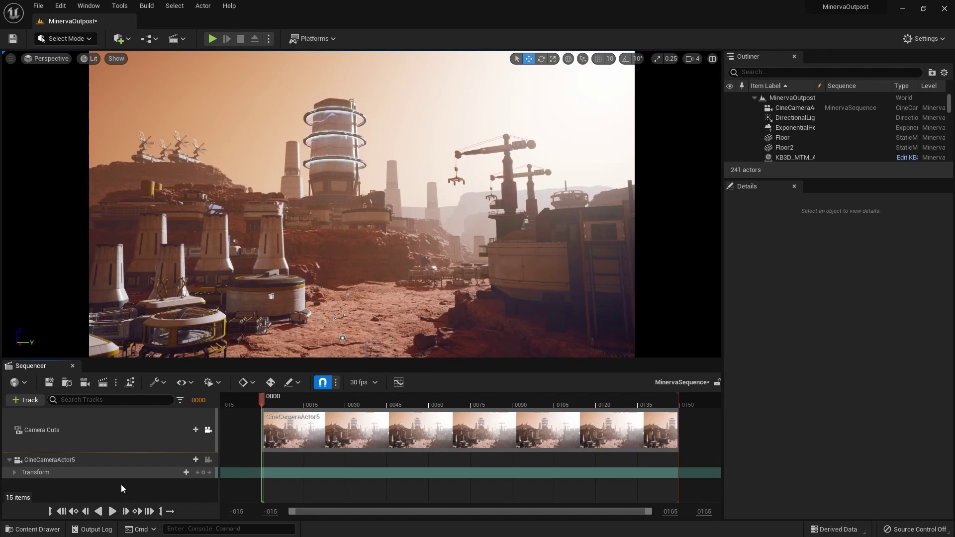
left_click(101, 474)
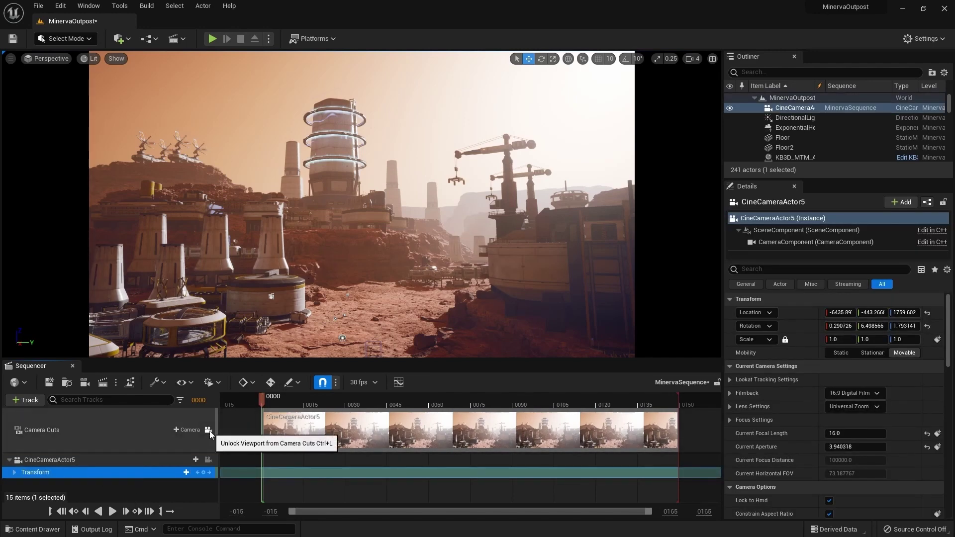
- Pilot CineCameraActor5 back to about X -7224, Y -460, Z 1681 and key its transform at frame 0
left_click(208, 461)
key("s")
right_click_drag(285, 262, 346, 268)
key("s")
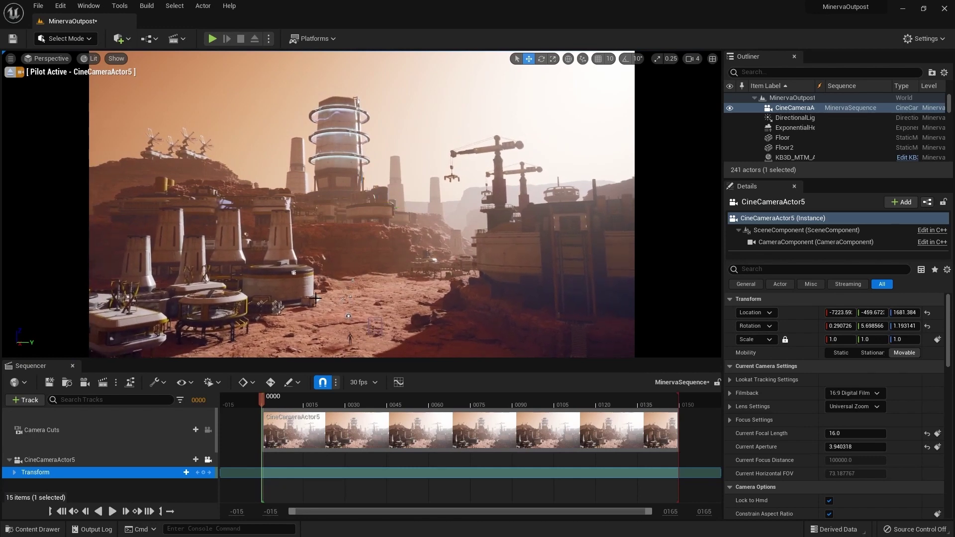
left_click(204, 473)
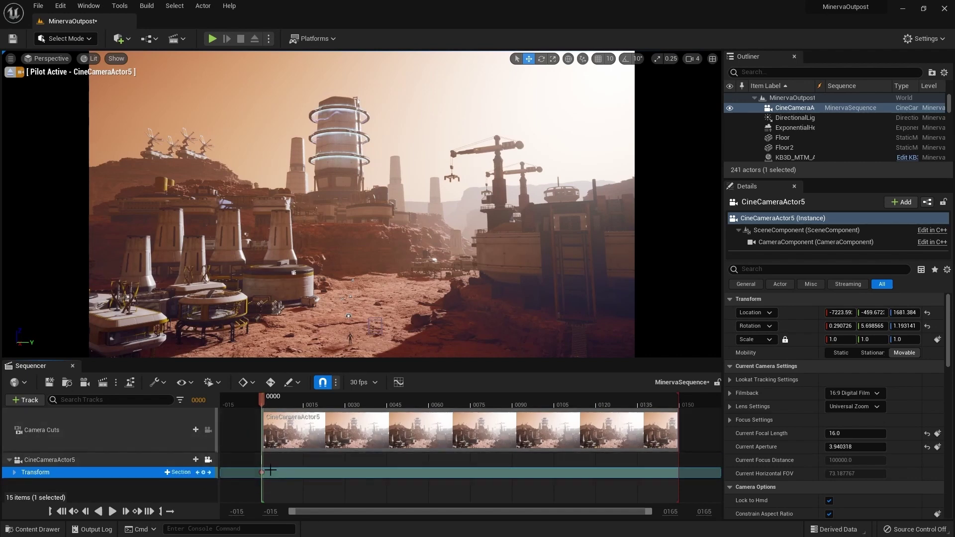
mouse_move(264, 472)
left_mouse_down()
mouse_move(406, 472)
mouse_move(262, 473)
left_mouse_up()
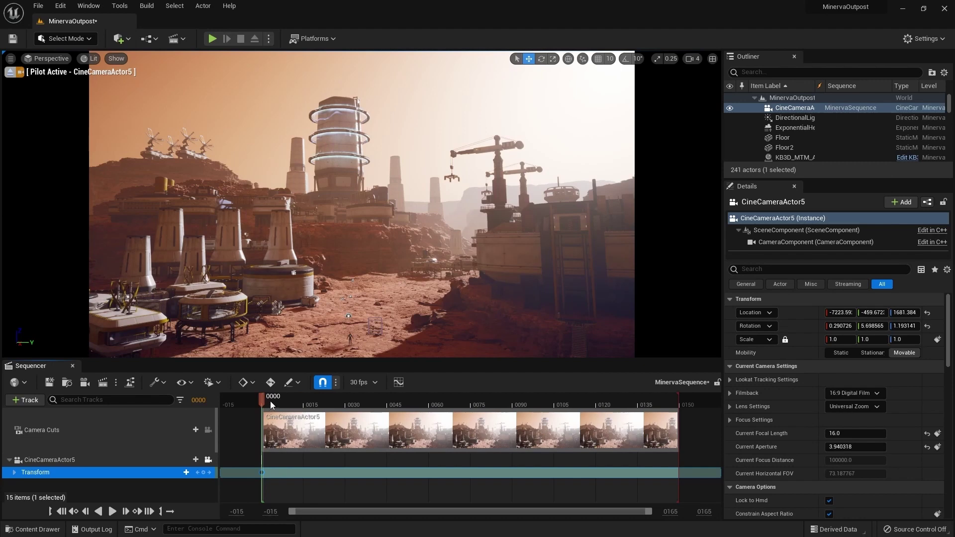
- At frame 150, move the camera forward and down to about X -6319, Y -441, Z 1634 and key its transform
left_click_drag(276, 401, 682, 407)
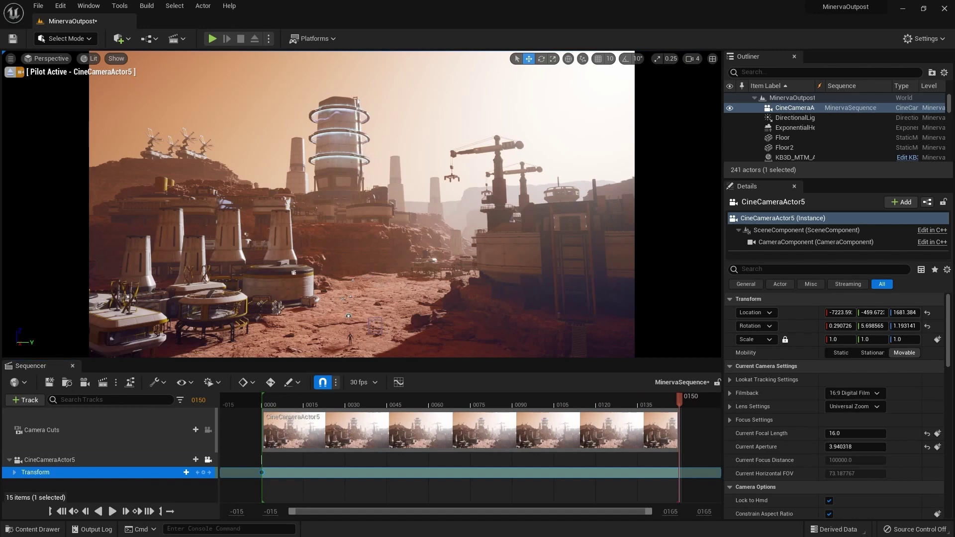
scroll(362, 204, "up", 5)
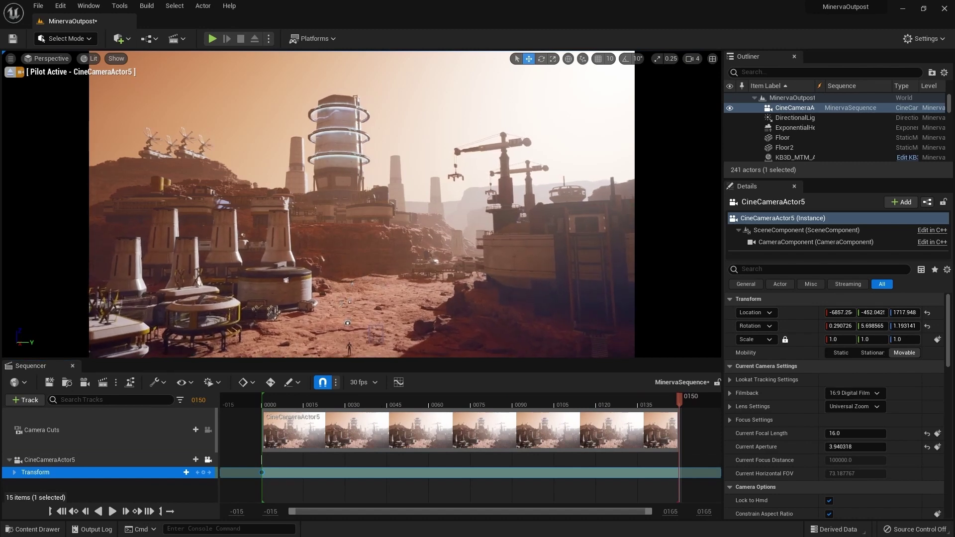
key("w")
key("q")
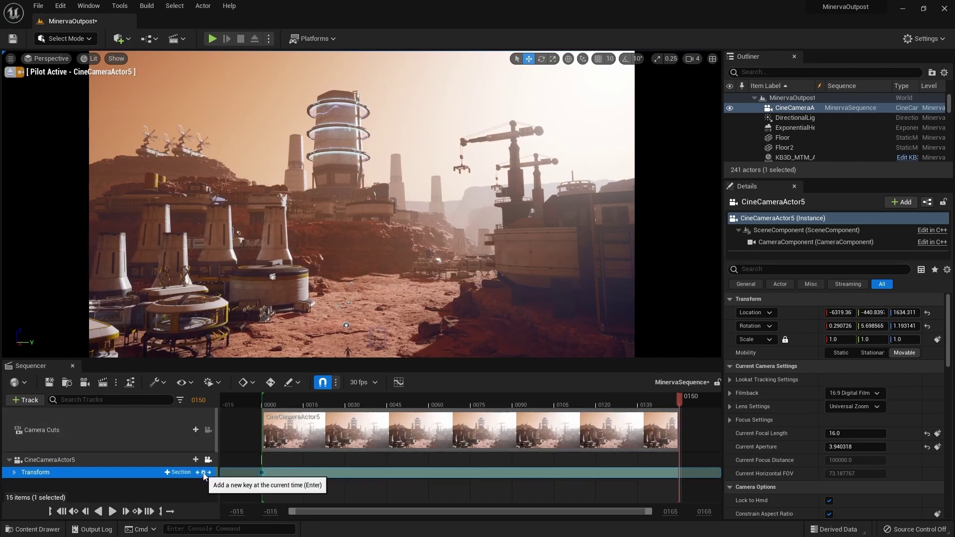
left_click(203, 473)
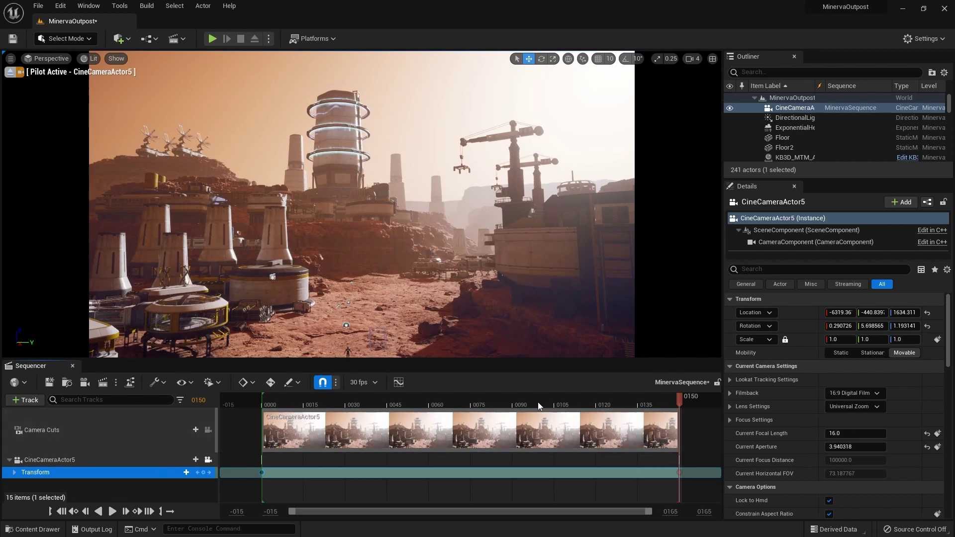
- Play the camera push-in from frame 0 and check how its motion behaves near frames 138 to 147
left_click(269, 405)
key("Right")
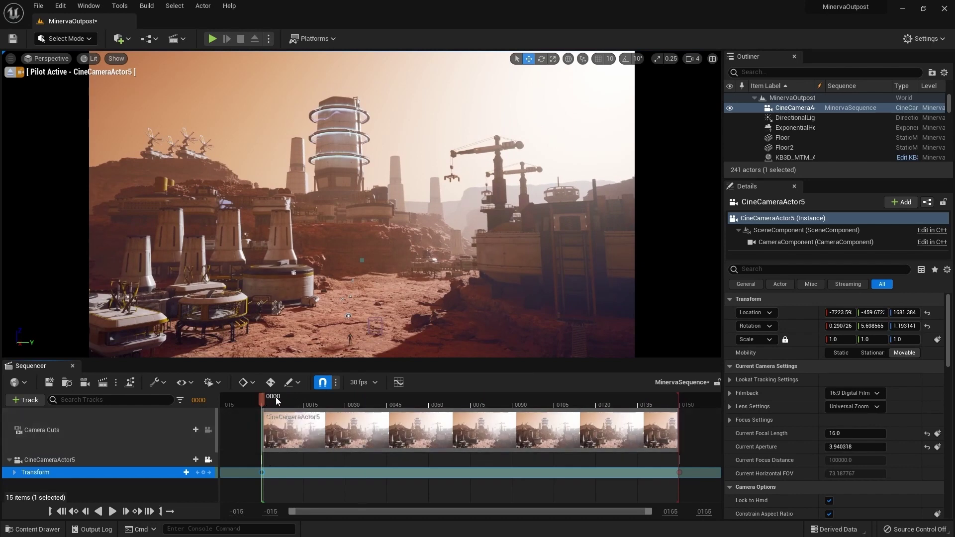
key("space")
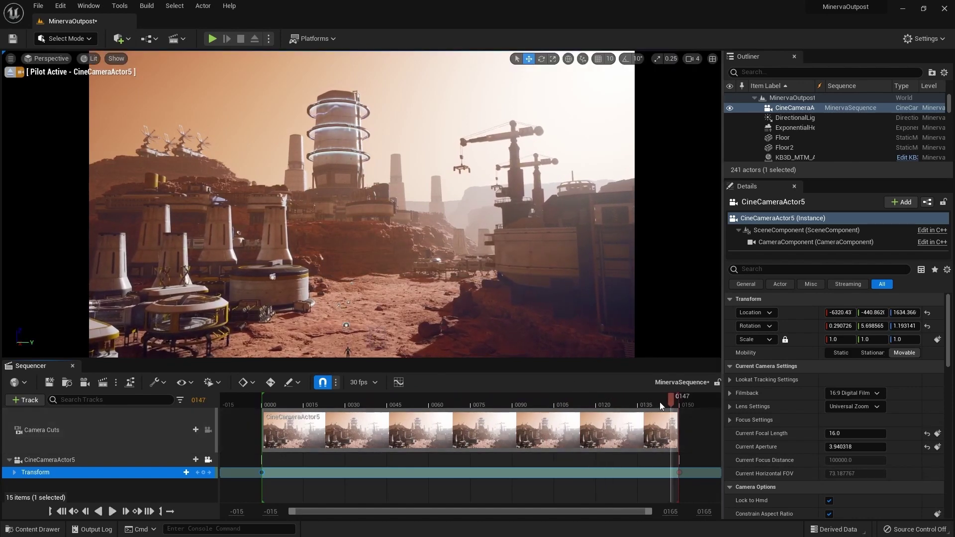
mouse_move(663, 401)
left_mouse_down()
mouse_move(270, 407)
mouse_move(649, 407)
left_mouse_up()
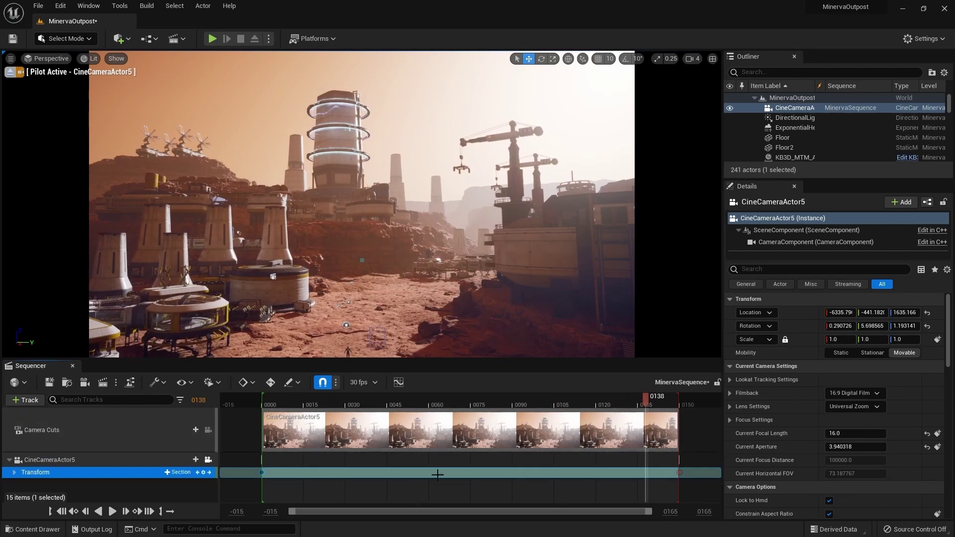
key("Up")
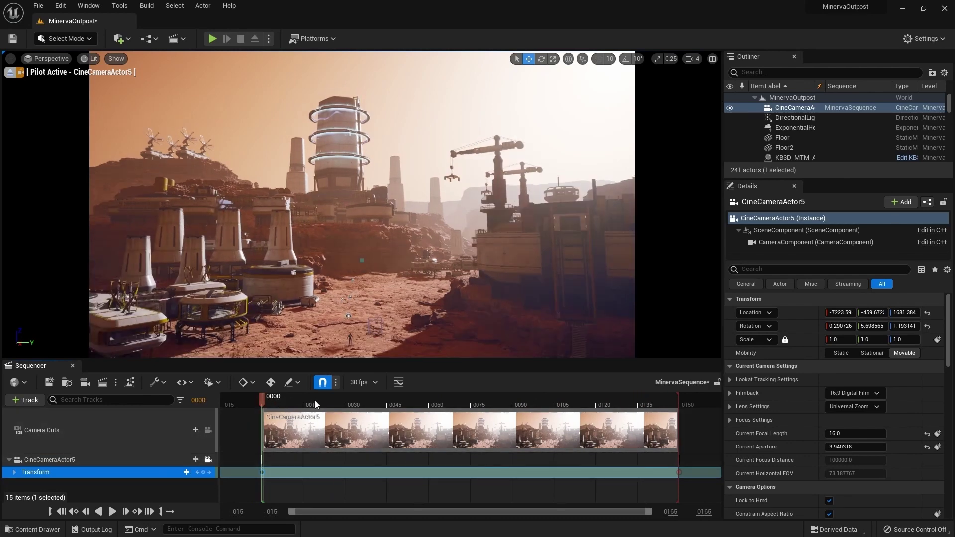
key("Right")
key("Right")
key("Right")
key("Right")
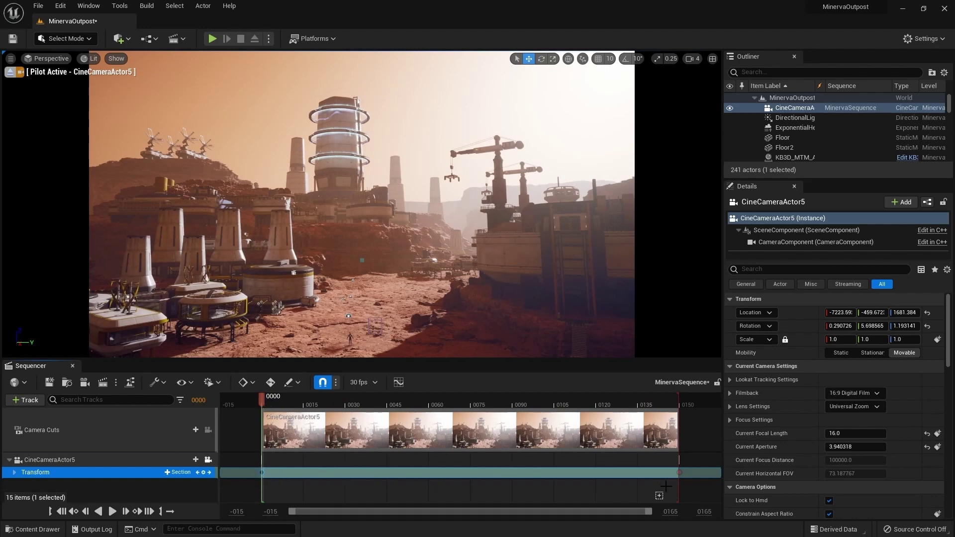
- Set the camera's transform keys at frames 0 and 150 to linear interpolation and play the sequence from the start
key("Down")
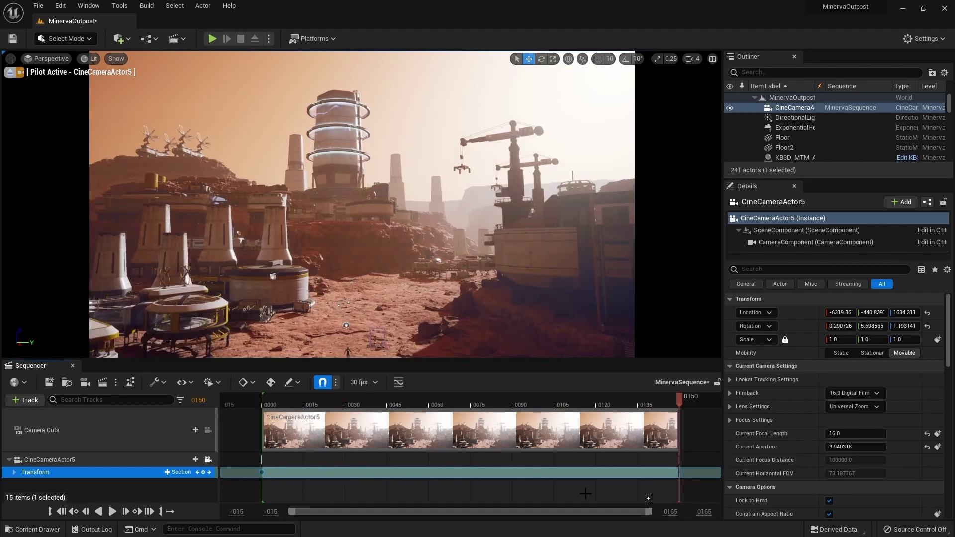
right_click(681, 476)
left_click(736, 407)
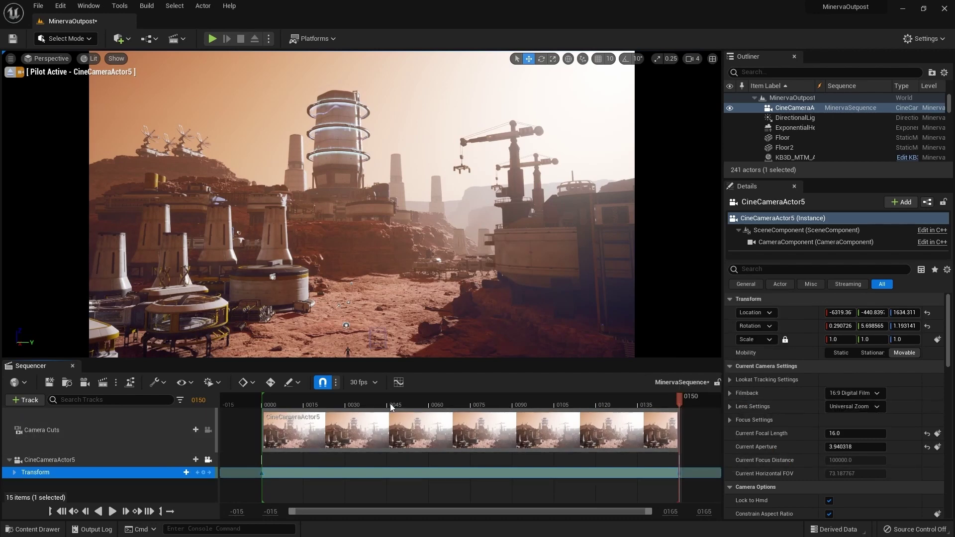
left_click(264, 403)
key("space")
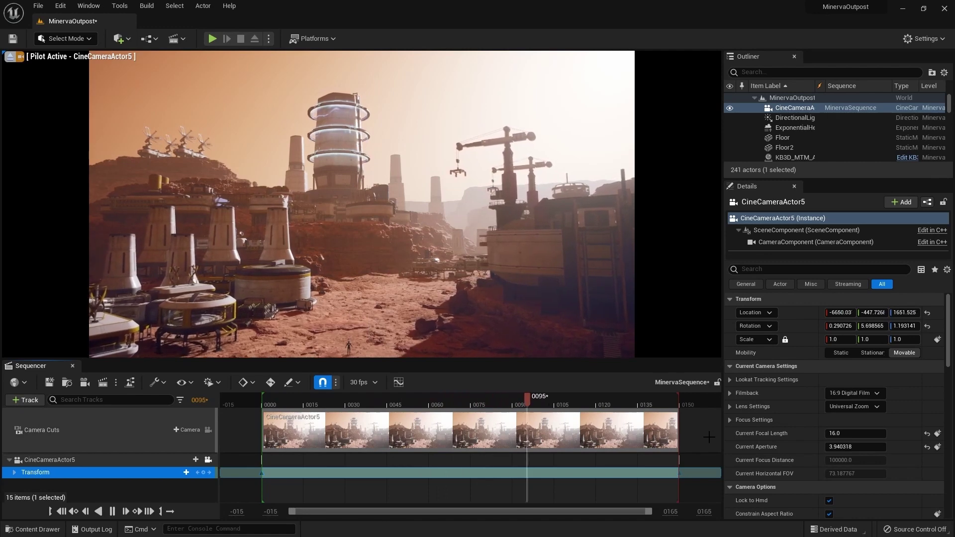
key("space")
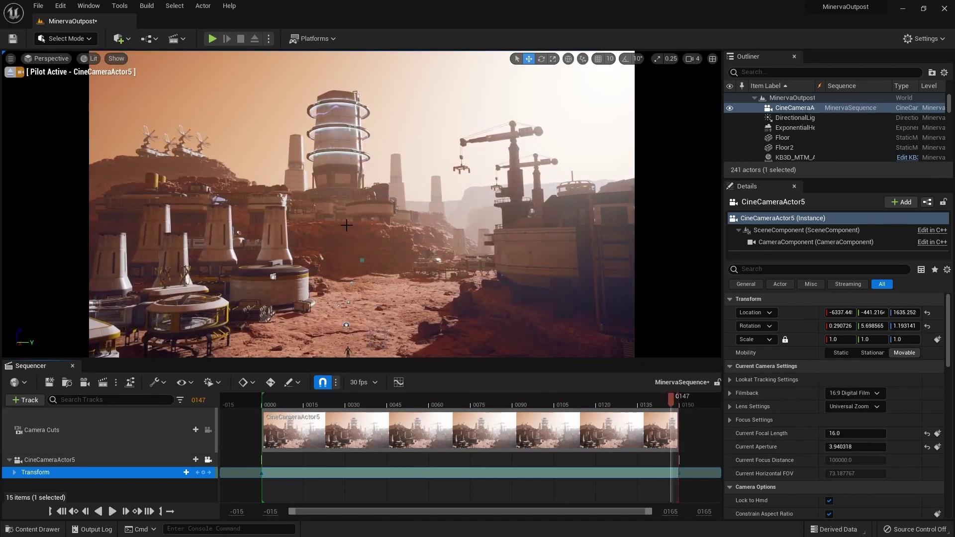
- Place KB3D_MTM_VehicleCargoShip_A from missiontominerva/Actors on the ground in the outpost at about X -68, Y 609, Z 102
key("ctrl+space")
left_click(95, 436)
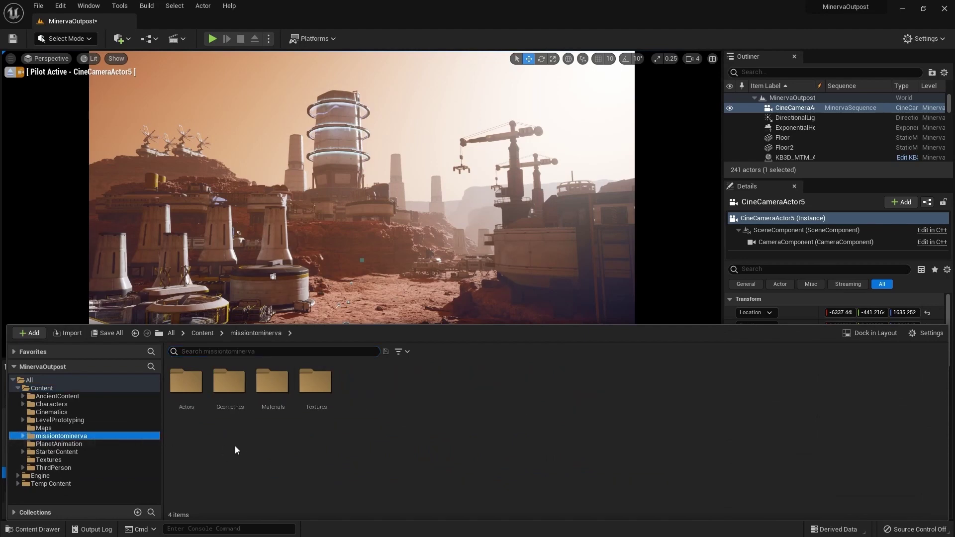
double_click(187, 393)
scroll(447, 438, "down", 5)
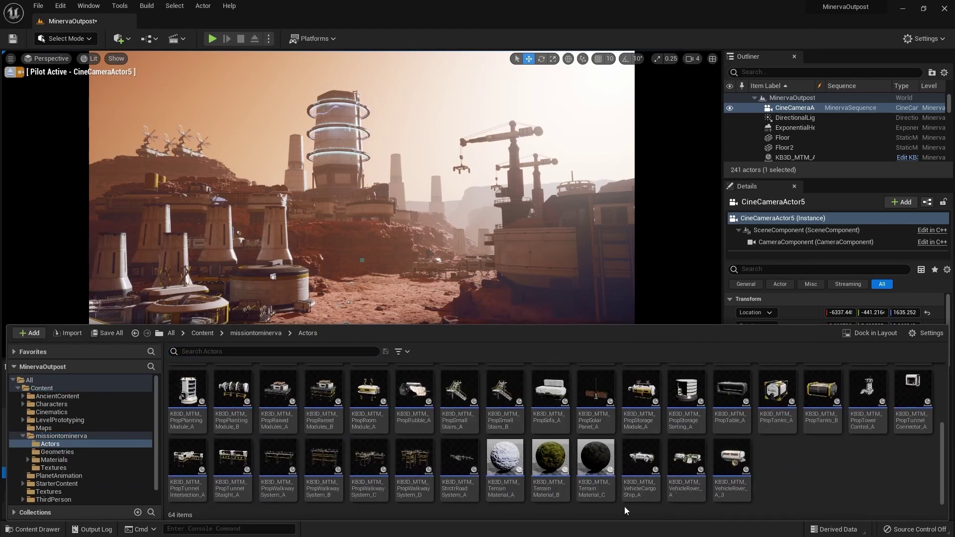
left_click_drag(640, 485, 456, 253)
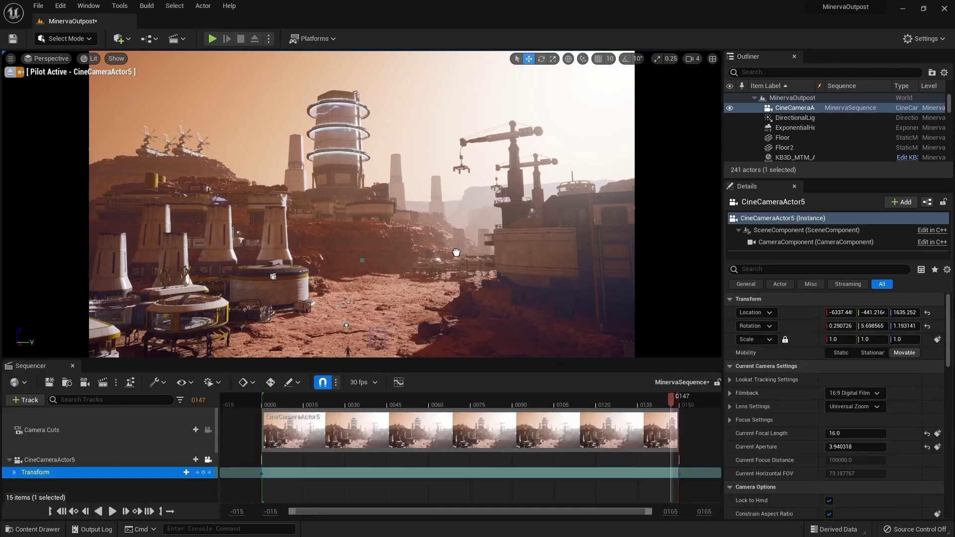
left_click_drag(373, 321, 334, 332)
right_click_drag(303, 235, 328, 264)
- Rotate the cargo ship about its vertical axis to about -170.8°
key("e")
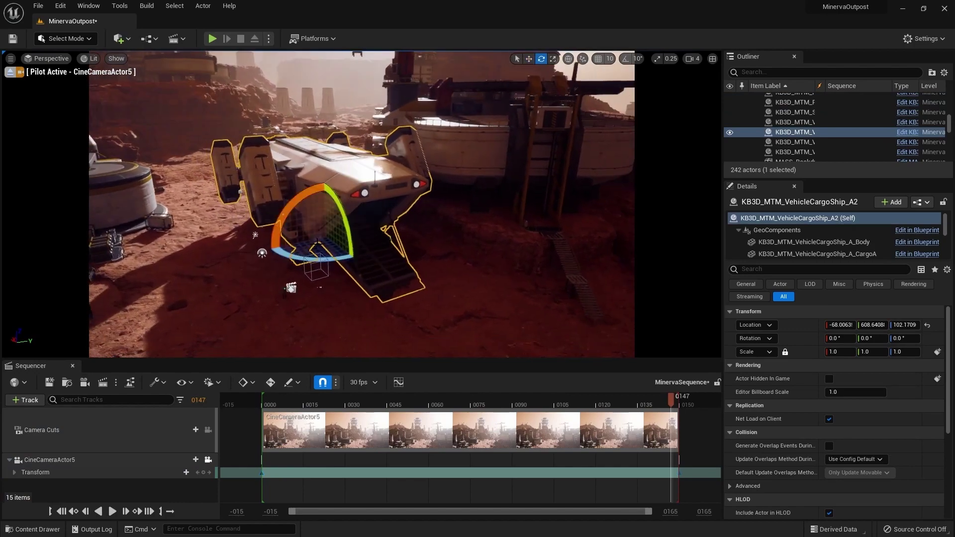
left_click_drag(298, 258, 338, 278)
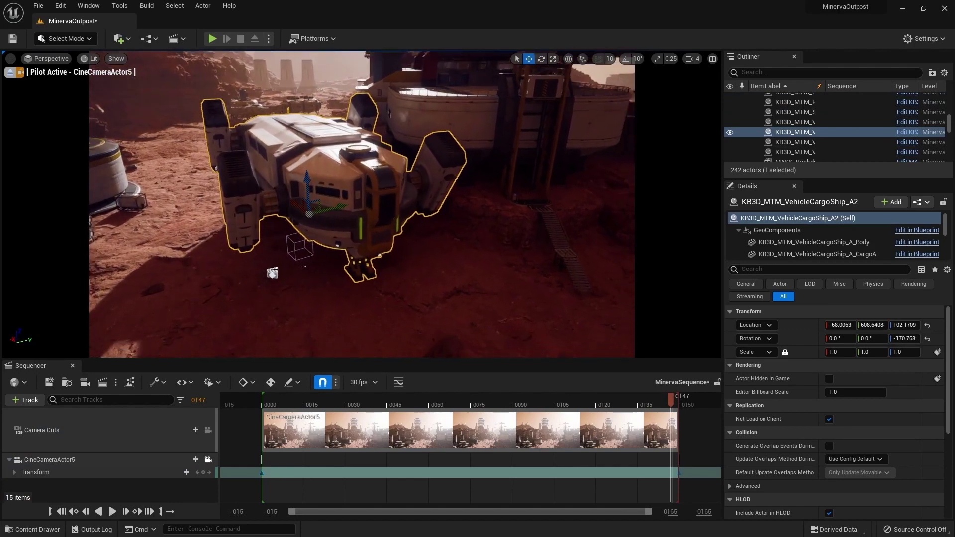
key("w")
key("w")
right_click_drag(338, 278, 325, 289)
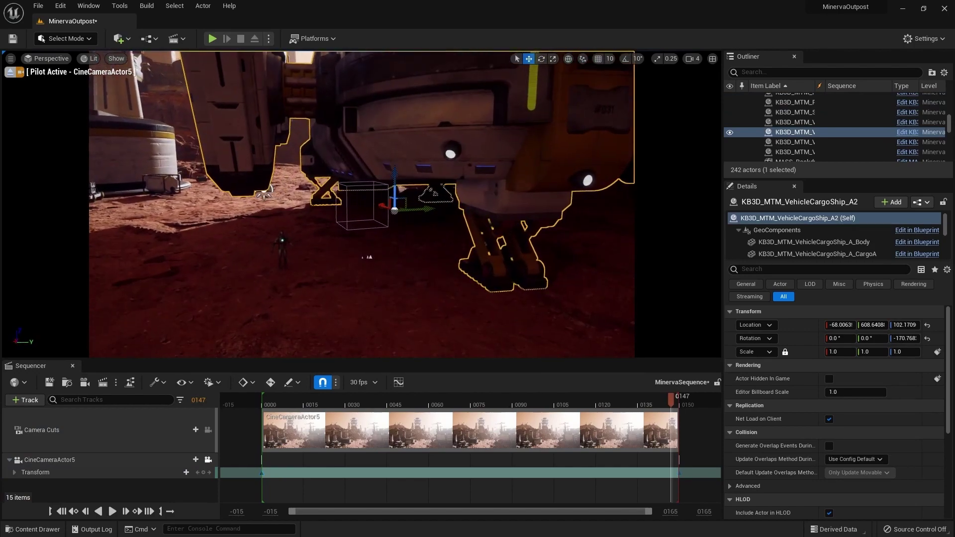
right_click_drag(293, 250, 289, 256)
- Scale the cargo ship uniformly to about 0.556 and move it to about Y -97
key("r")
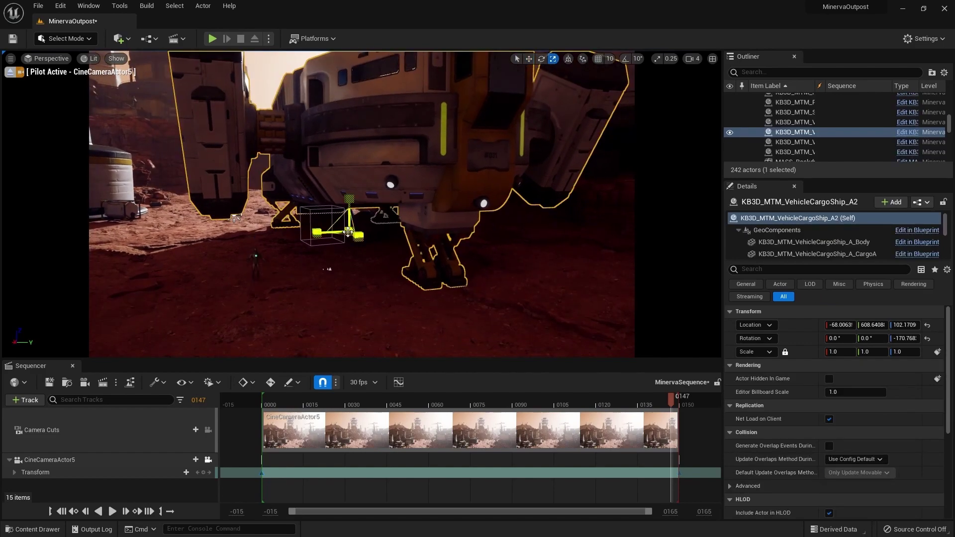
left_click_drag(346, 233, 327, 251)
key("w")
right_click_drag(327, 251, 321, 293)
key("e")
left_click_drag(399, 185, 346, 205)
mouse_move(346, 205)
right_mouse_down()
mouse_move(334, 224)
mouse_move(343, 218)
right_mouse_up()
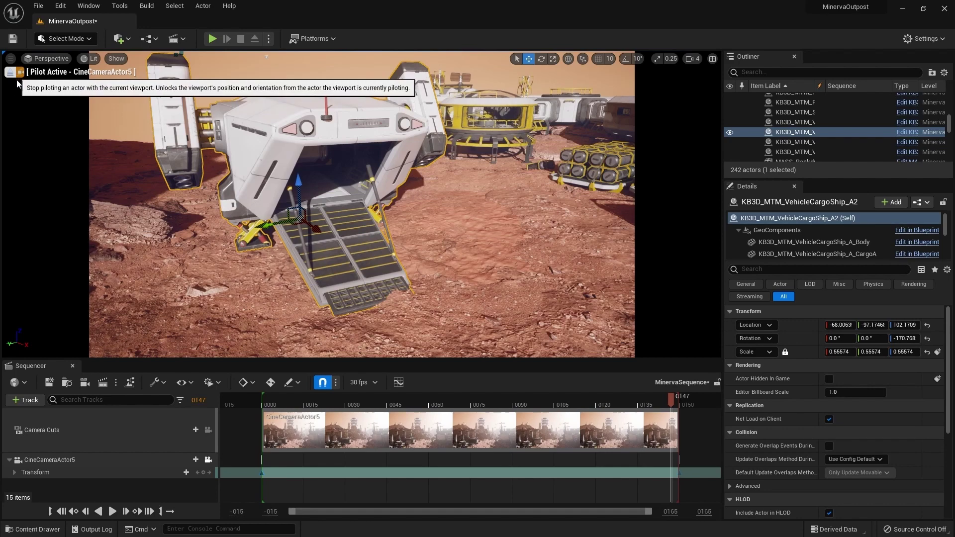
- Stop piloting the camera and raise the cargo ship's Ramp component to about Z 576
left_click(209, 464)
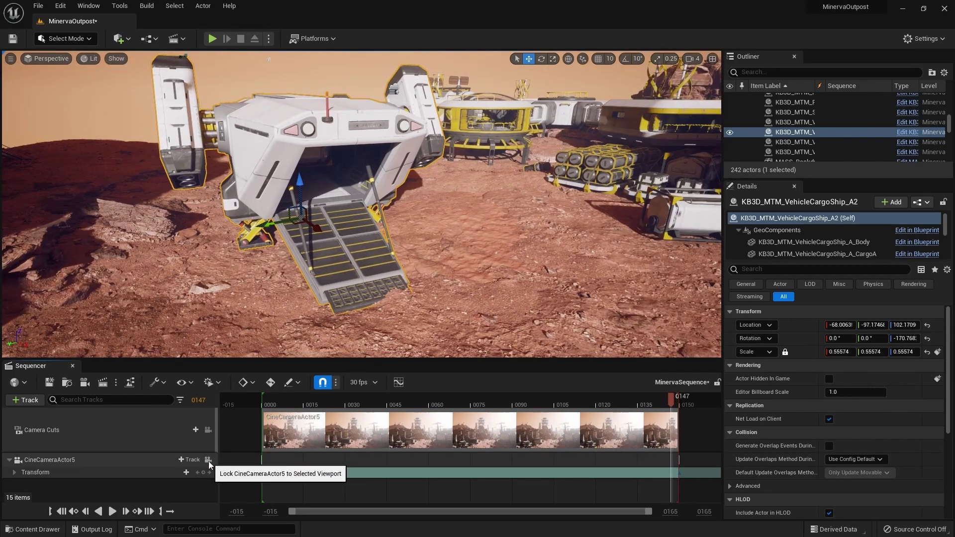
right_click_drag(352, 244, 639, 219)
left_click_drag(778, 261, 778, 394)
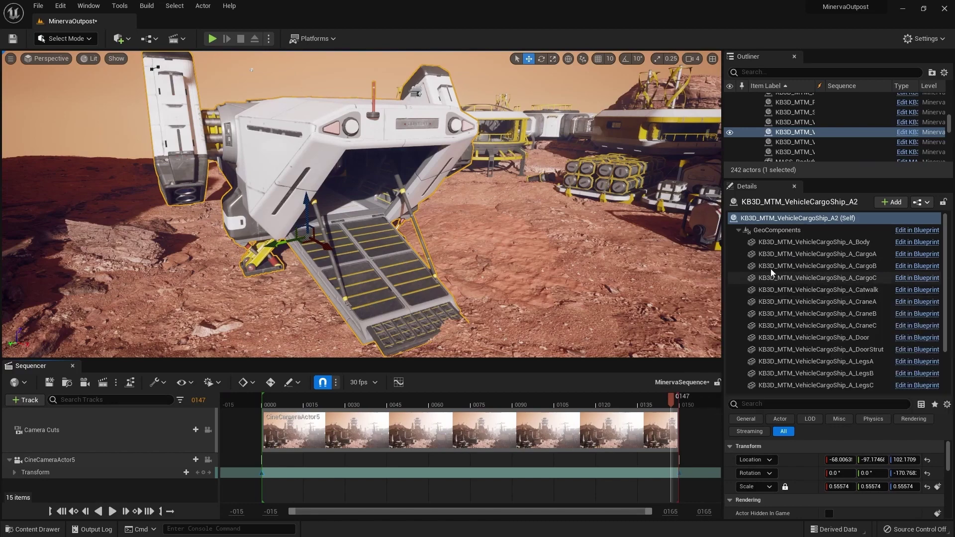
scroll(863, 303, "down", 3)
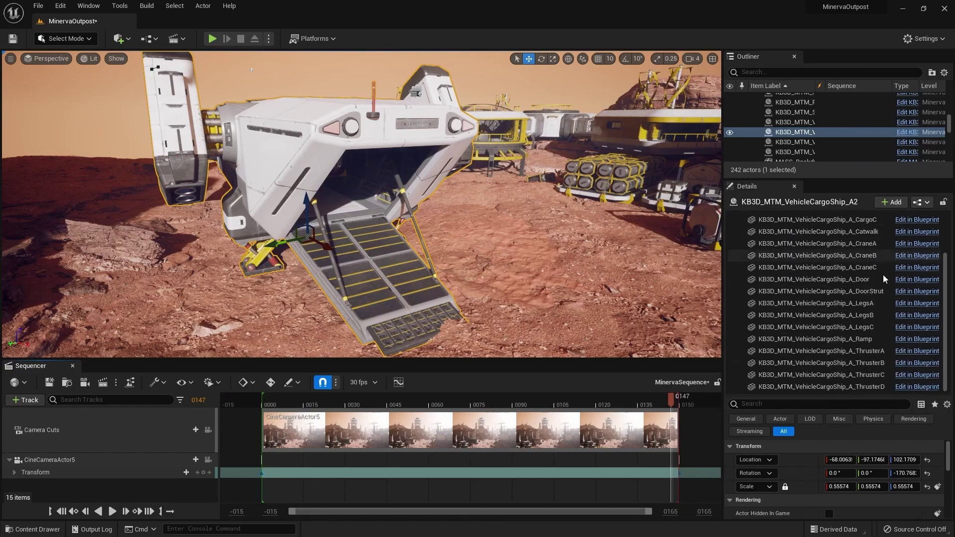
left_click(825, 340)
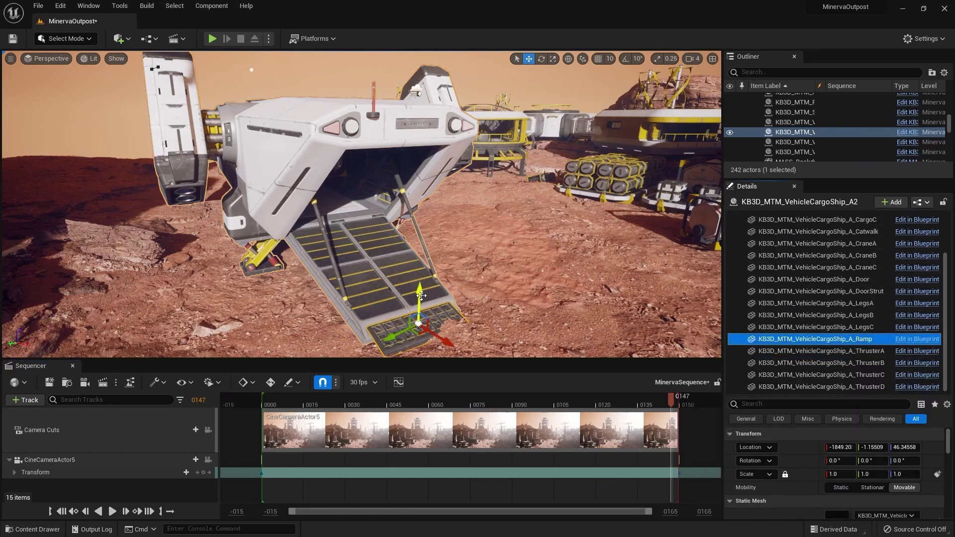
left_click_drag(421, 296, 412, 203)
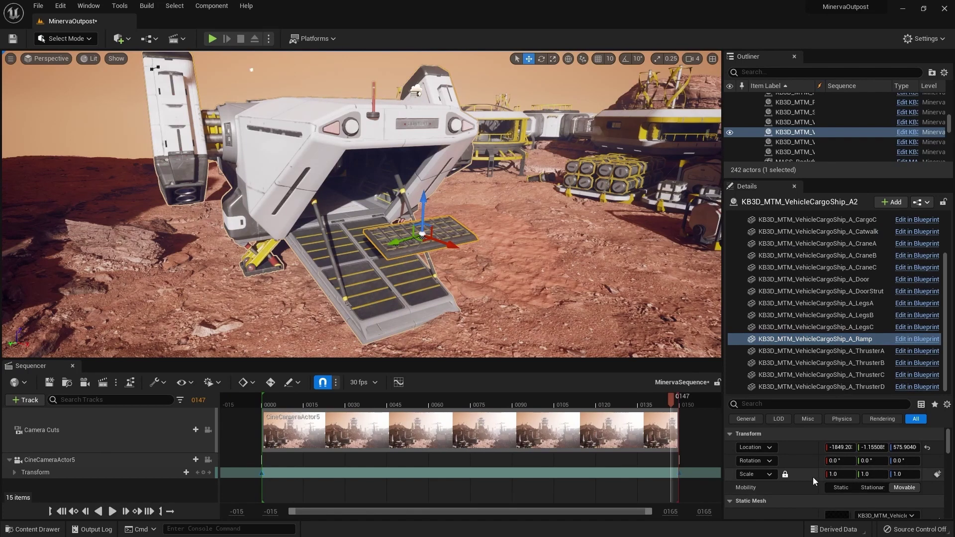
- Turn off visibility for the cargo ship's Ramp and DoorStrut components
scroll(814, 481, "down", 5)
left_click_drag(737, 394, 737, 367)
scroll(784, 453, "down", 8)
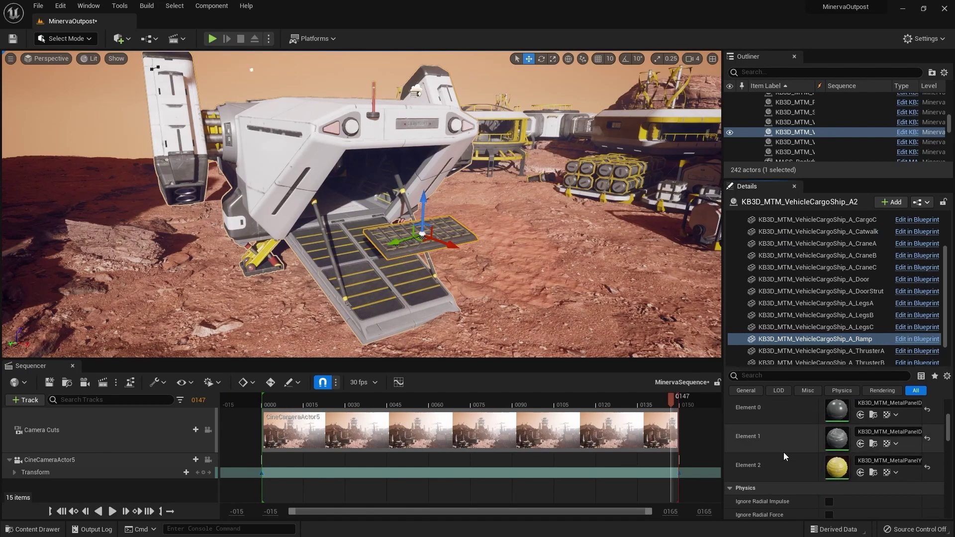
scroll(785, 442, "up", 3)
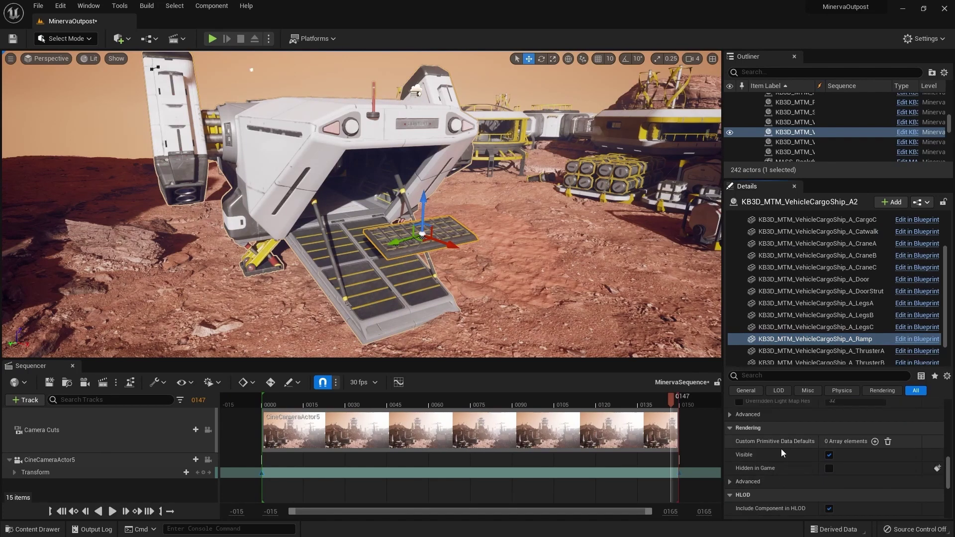
left_click(829, 455)
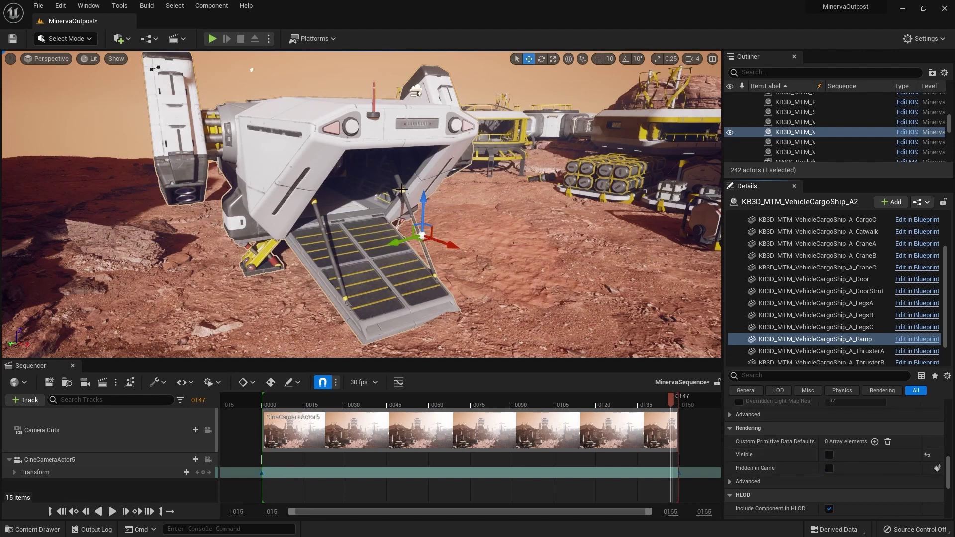
left_click(402, 189)
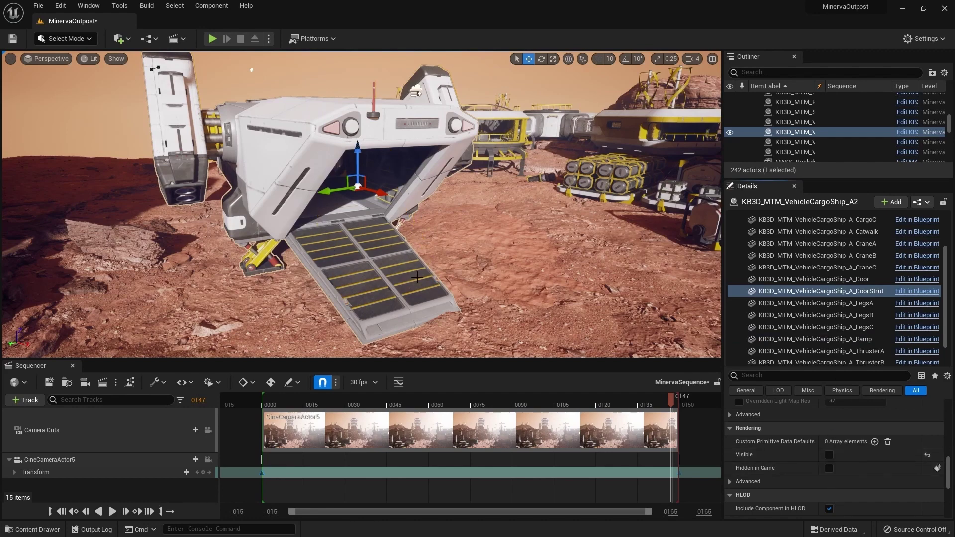
- Rotate and move the cargo ship's Door component so that it closes the cargo opening
left_click(370, 254)
right_click_drag(471, 244, 466, 188, "alt")
key("e")
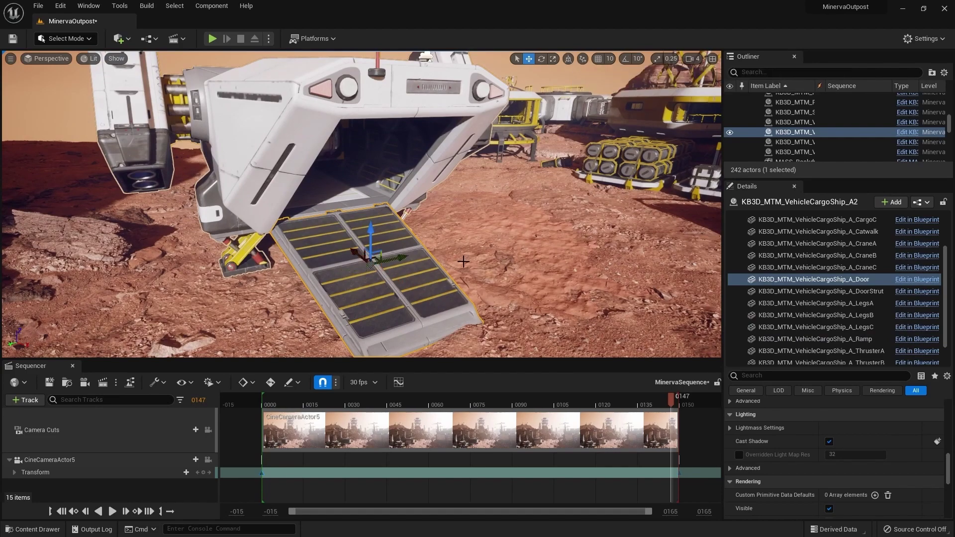
left_click_drag(378, 209, 413, 274, "alt")
key("w")
left_click_drag(289, 249, 269, 214)
left_click_drag(328, 185, 338, 184)
key("e")
left_click_drag(277, 225, 281, 241)
key("w")
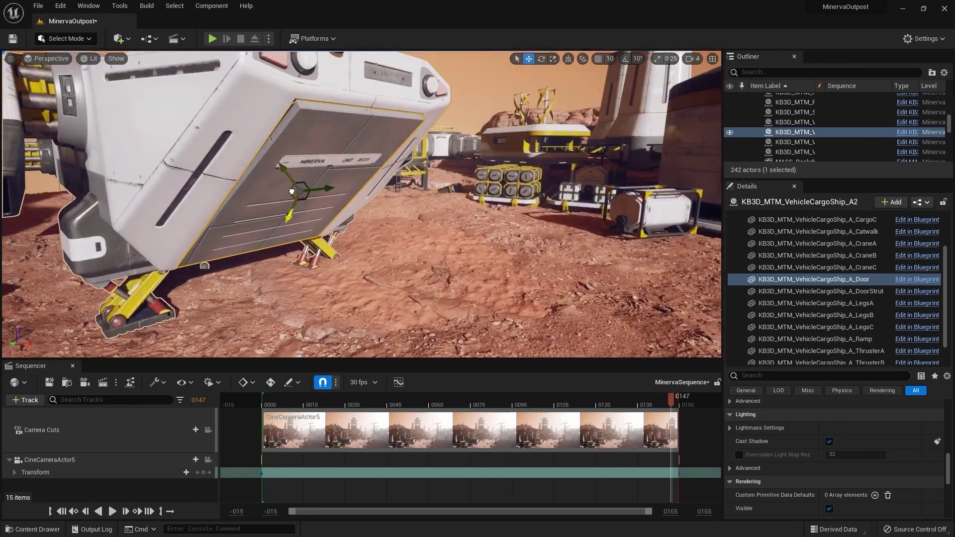
left_click_drag(309, 188, 328, 244)
- Select the whole cargo ship, move it up onto the rocky ridge beside the tall ringed tower and rotate it about its vertical axis
scroll(761, 223, "up", 3)
left_click(761, 220)
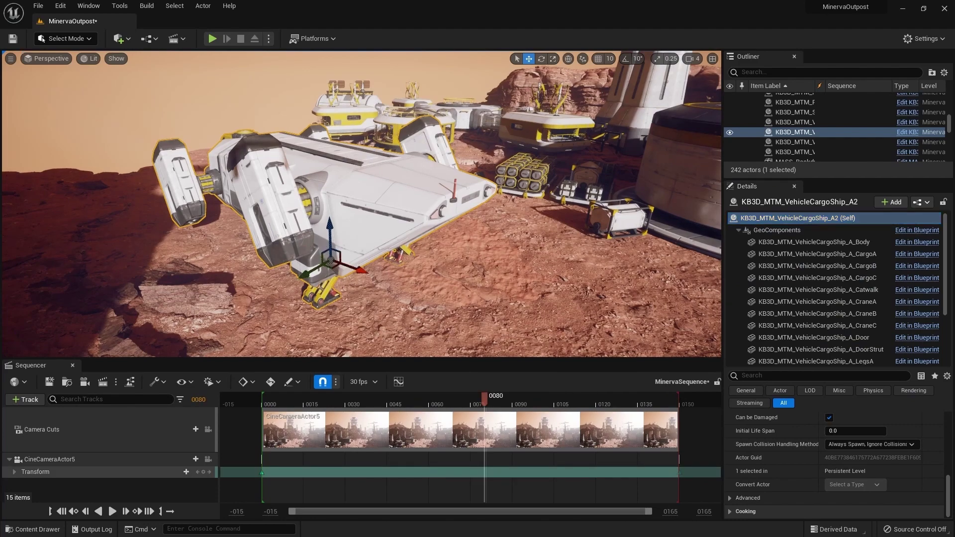
right_click_drag(312, 219, 405, 305)
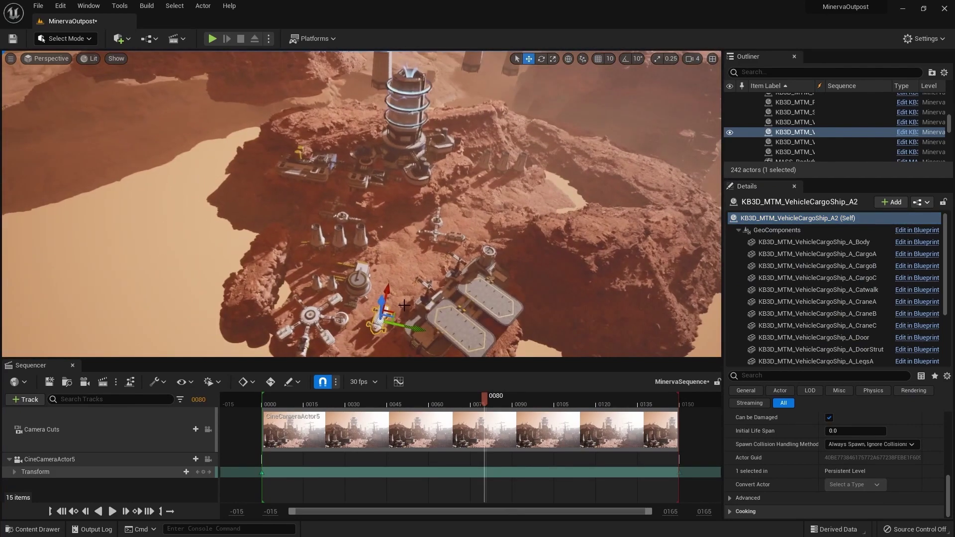
right_click_drag(352, 132, 323, 210)
right_click_drag(311, 157, 272, 236)
key("e")
left_click_drag(273, 236, 286, 234)
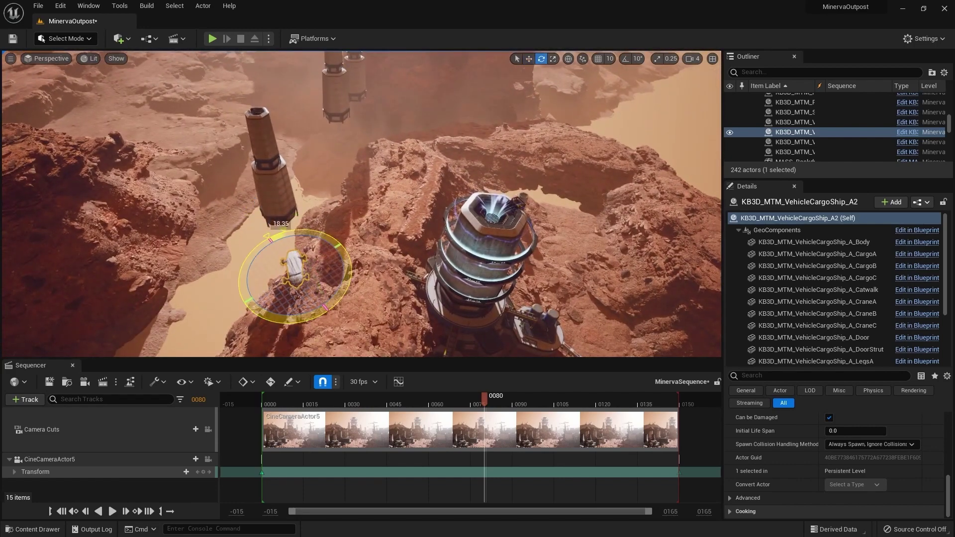
right_click_drag(299, 234, 361, 196)
key("w")
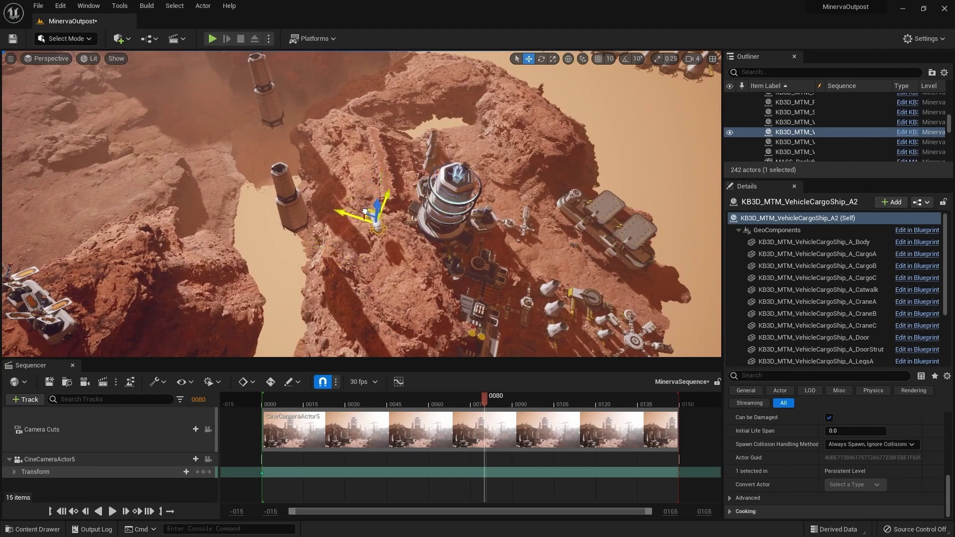
left_click_drag(365, 212, 517, 404)
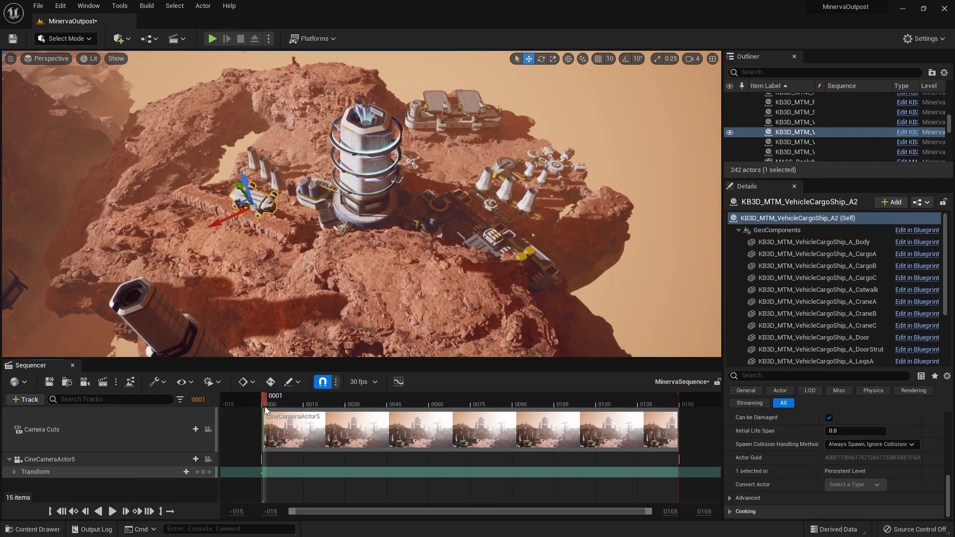
- Add KB3D_MTM_VehicleCargoShip_A2 to the level sequence with the playhead at frame 0, and enlarge the sequencer area
left_click_drag(264, 407, 263, 406)
left_click(26, 399)
mouse_move(65, 236)
left_click(208, 240)
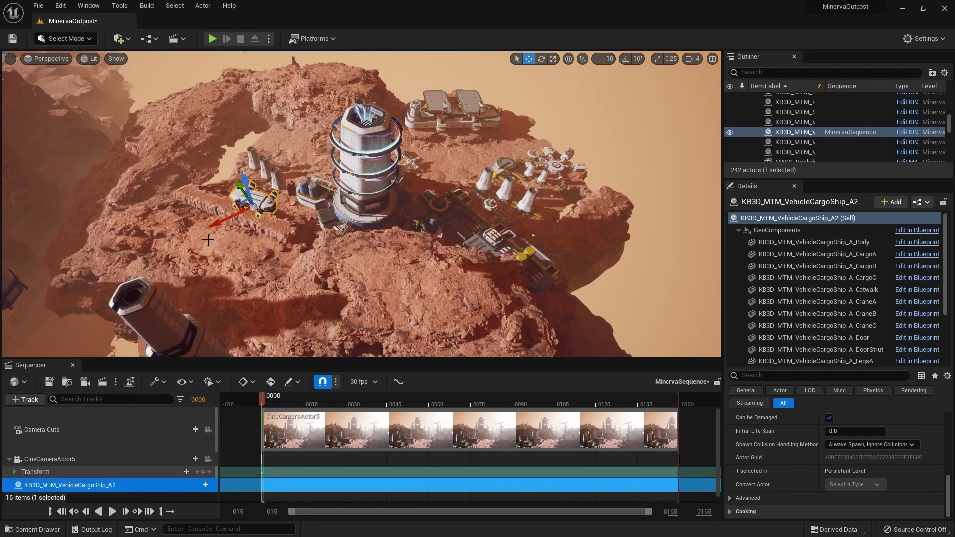
left_click_drag(204, 358, 201, 322)
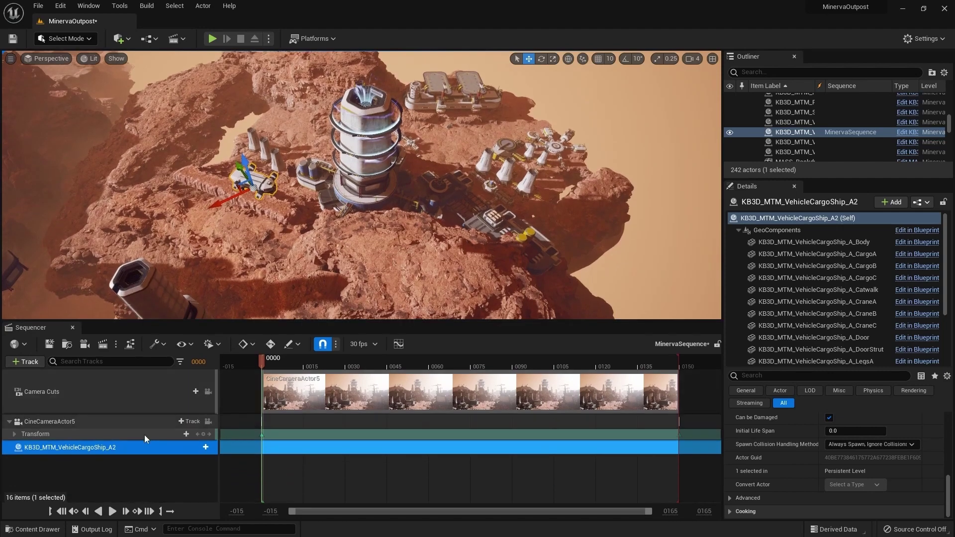
- Add a Transform track to the cargo ship, key it at frame 0, then move the ship across the plateau past the ringed tower and key frame 150
left_click(201, 447)
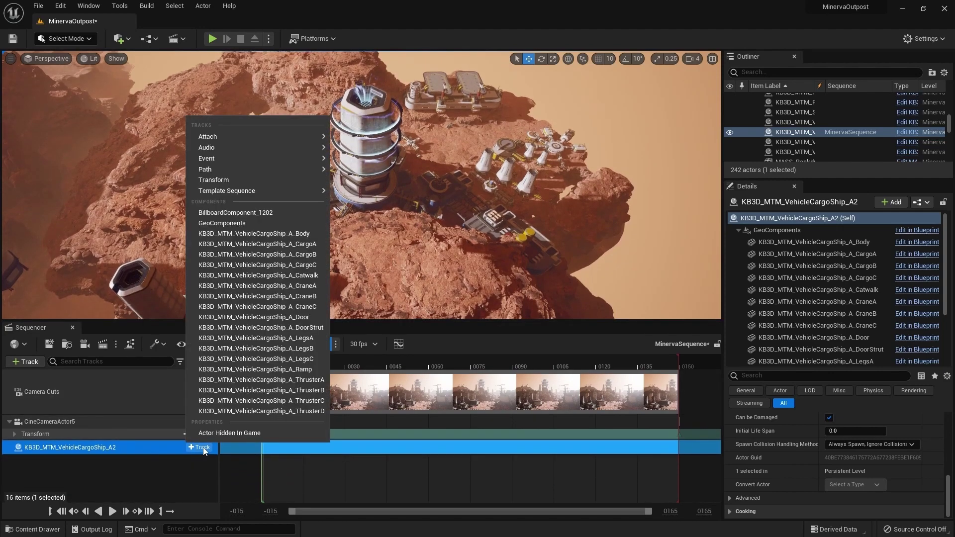
left_click(235, 180)
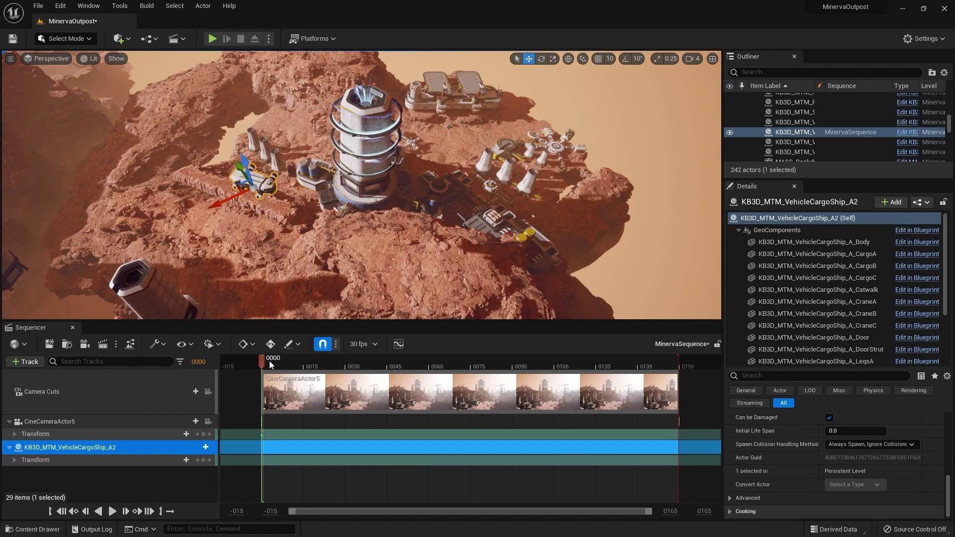
left_click(203, 460)
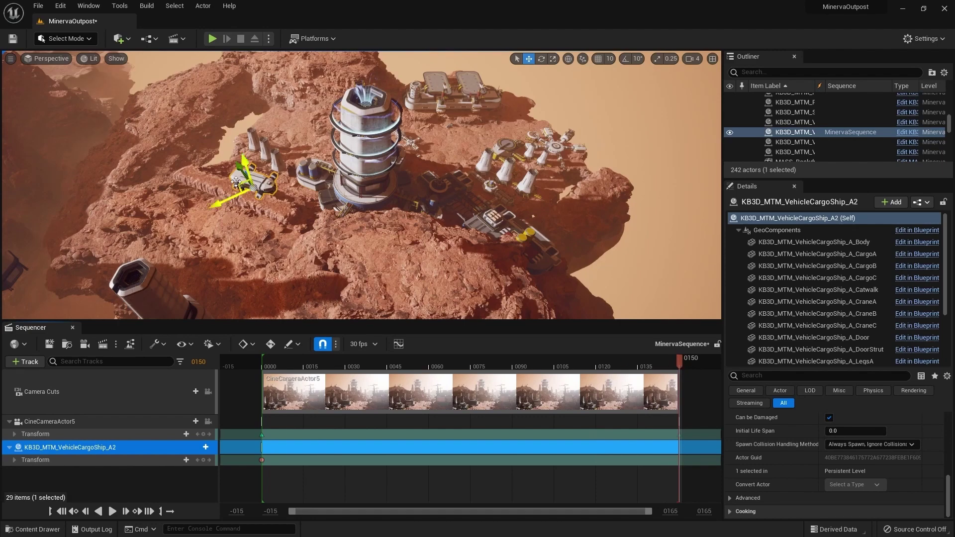
left_click_drag(258, 193, 535, 209, "shift")
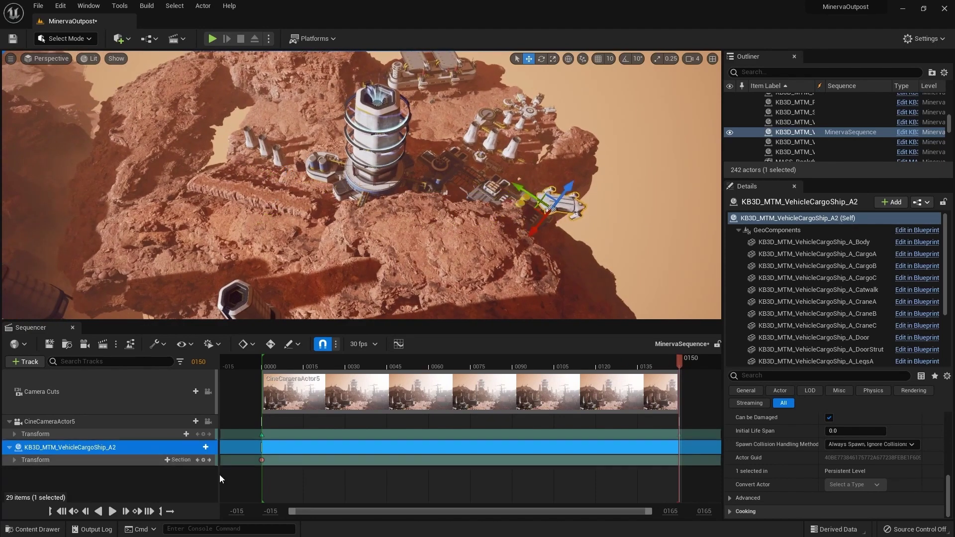
left_click(203, 460)
- Play back the cargo ship's flight and set its transform keys to Linear interpolation
left_click_drag(615, 360, 271, 369)
key("space")
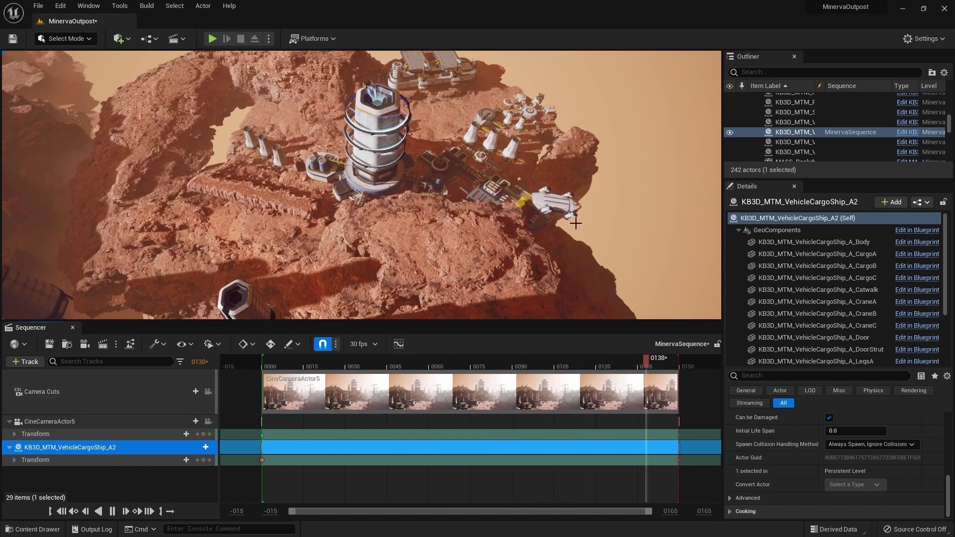
key("space")
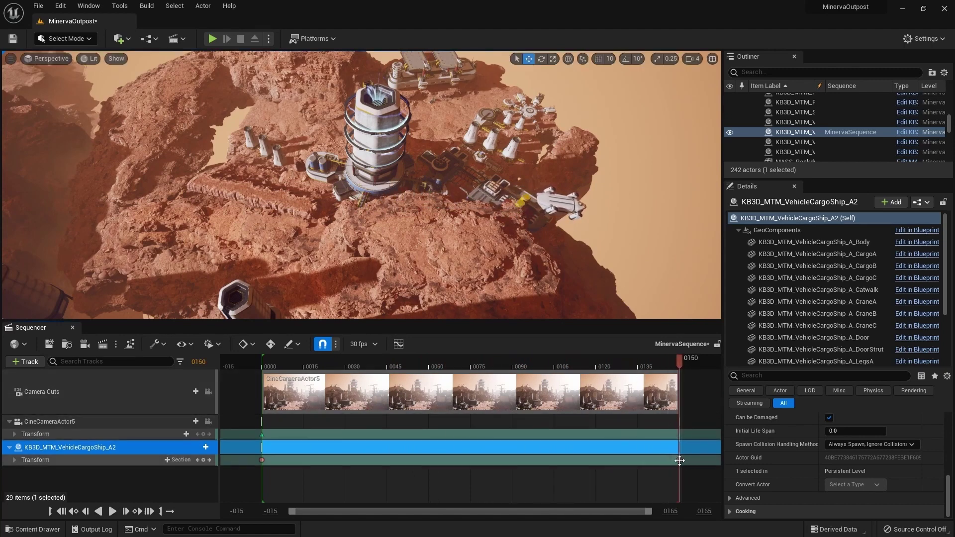
left_click(262, 456)
right_click(263, 456)
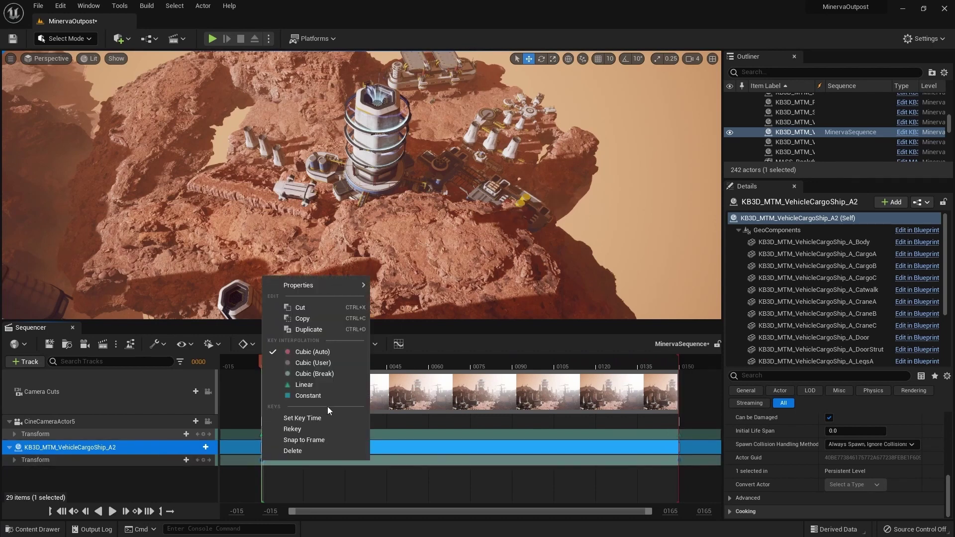
left_click(317, 386)
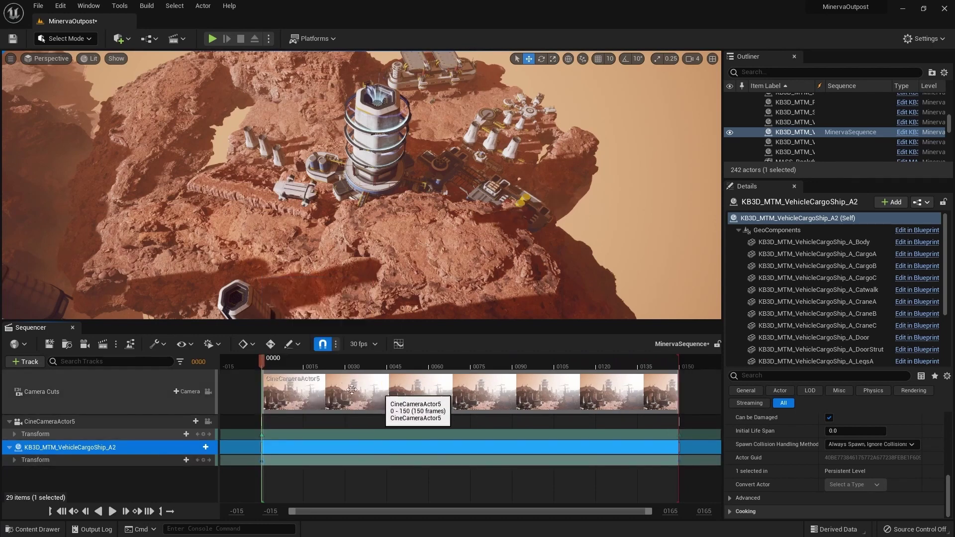
- Play the sequence through the Camera Cuts view to check the flying cargo ship in the shot
left_click(210, 393)
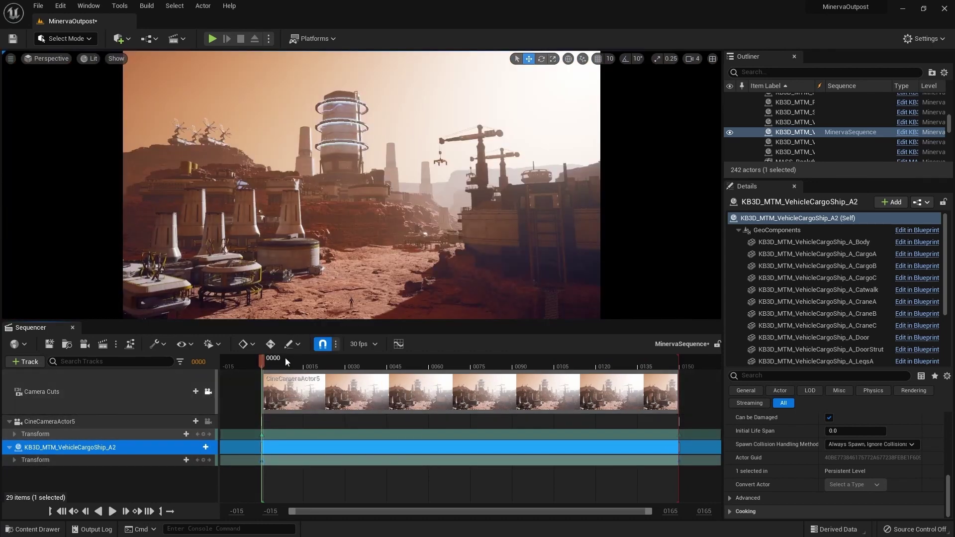
left_click(265, 364)
key("space")
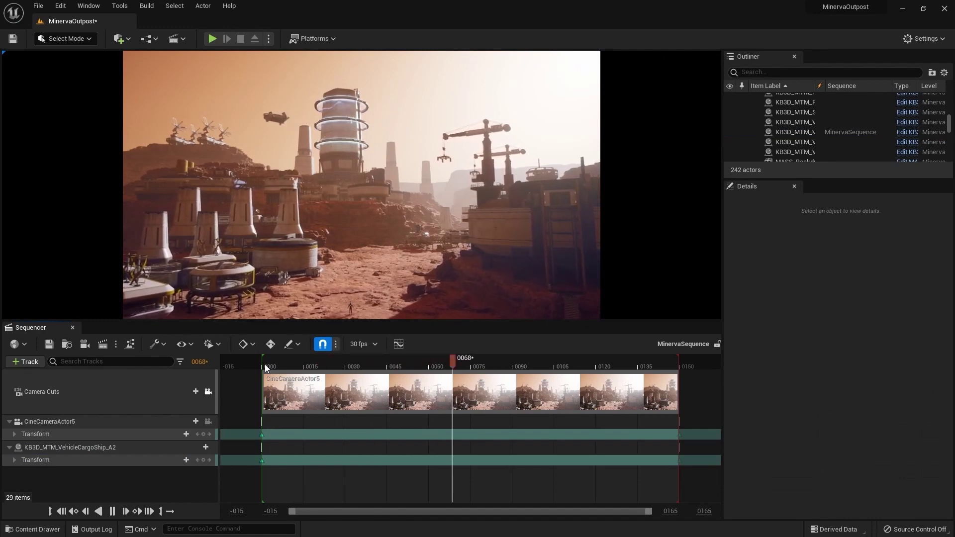
key("space")
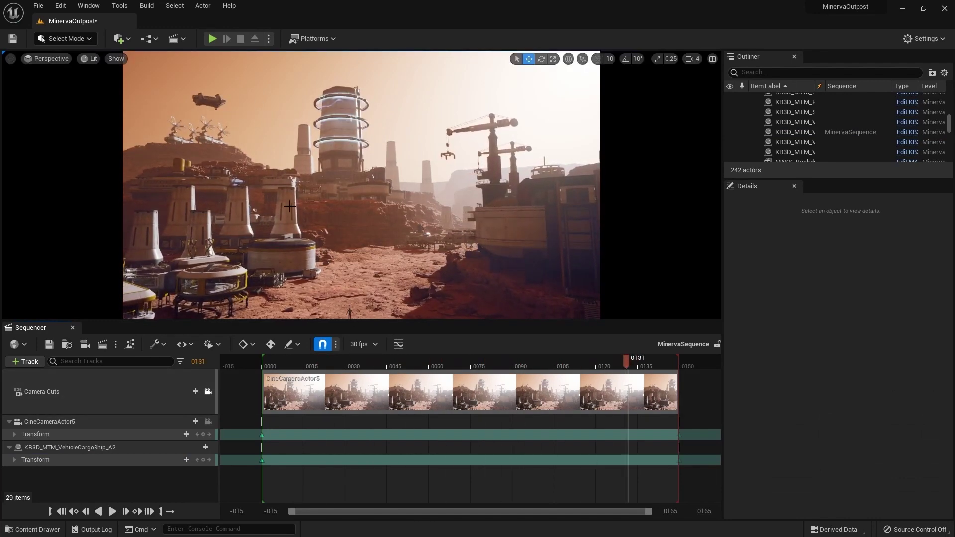
left_click(208, 393)
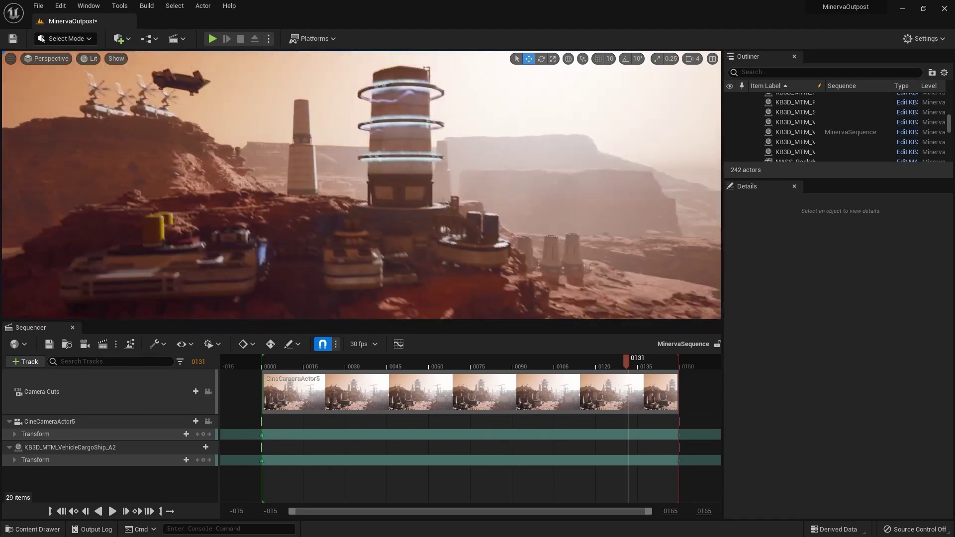
- Duplicate the flying cargo ship and move the copy down into the canyon near the landing pads
left_click(190, 103)
right_click_drag(287, 132, 204, 181)
left_click_drag(229, 165, 567, 97, "alt")
right_click_drag(567, 97, 512, 144)
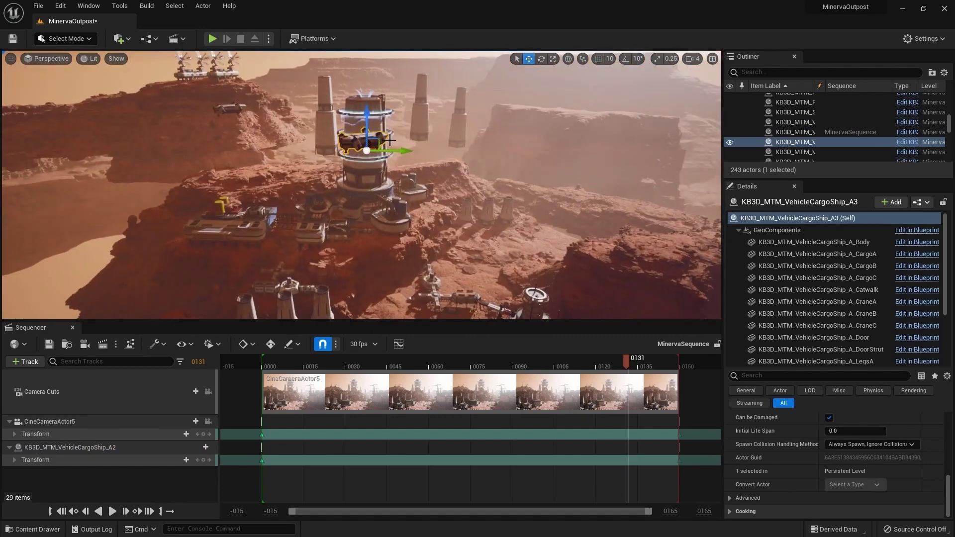
left_click_drag(383, 150, 429, 177, "shift")
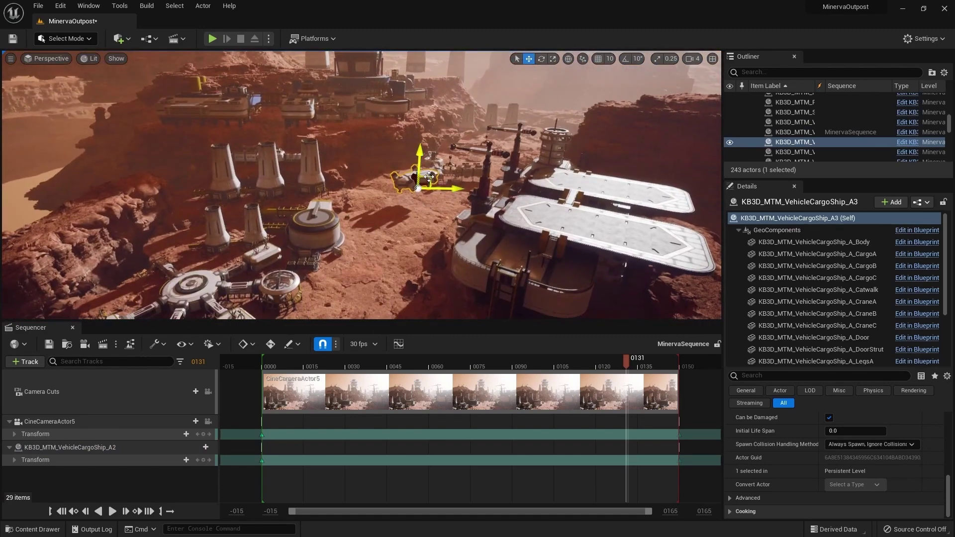
- Adjust the copied cargo ship's placement and height so that it sits low over the canyon floor beside the landing pads
right_click_drag(427, 191, 463, 227)
key("e")
right_click_drag(344, 290, 347, 226)
key("w")
left_click_drag(348, 225, 353, 189)
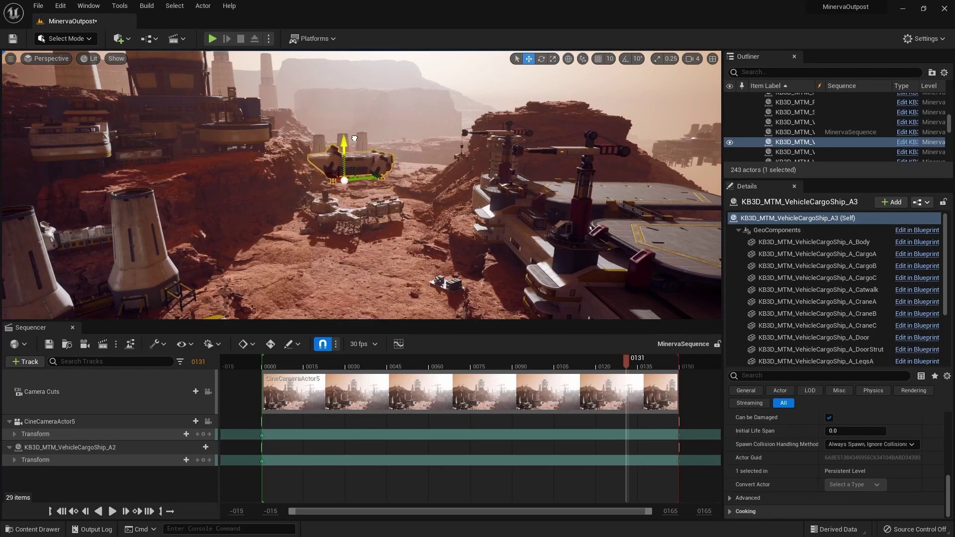
right_click_drag(352, 126, 338, 219)
- Add KB3D_MTM_VehicleCargoShip_A3 to the level sequence with a Transform track keyed at frame 0
left_click(25, 361)
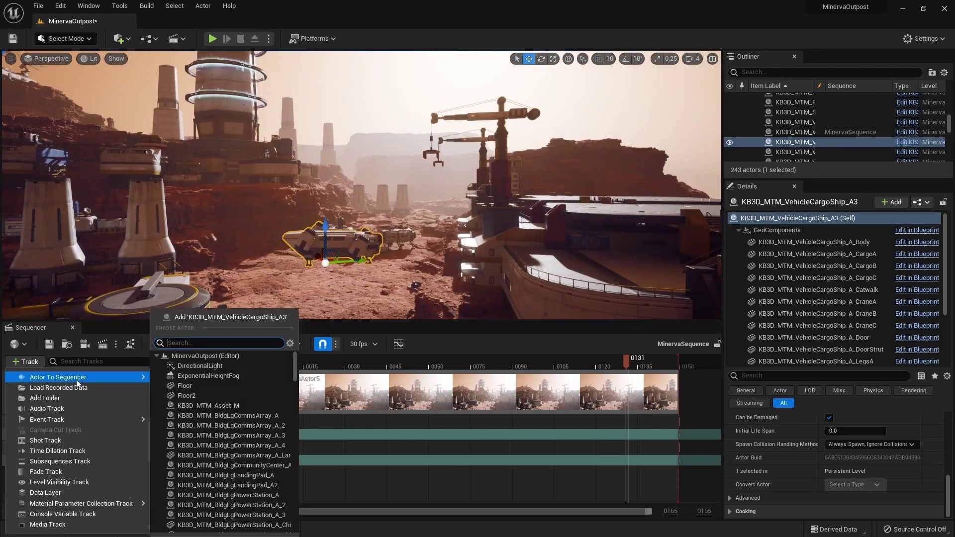
left_click(224, 354)
left_click(199, 459)
left_click(214, 192)
- Raise the copied cargo ship straight up above the canyon floor and key its transform at frame 42
left_click_drag(264, 349, 381, 348)
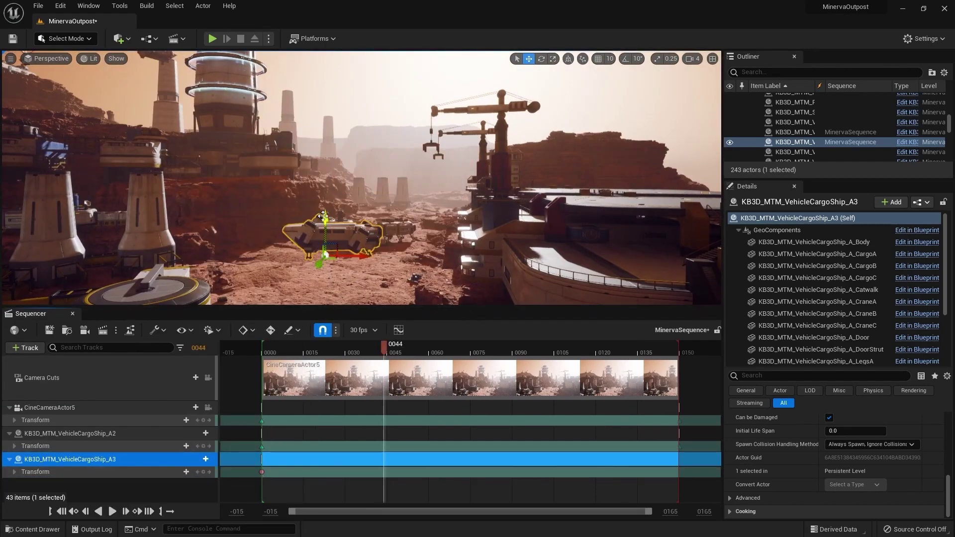
left_click_drag(323, 216, 340, 142)
key("Left")
key("Left")
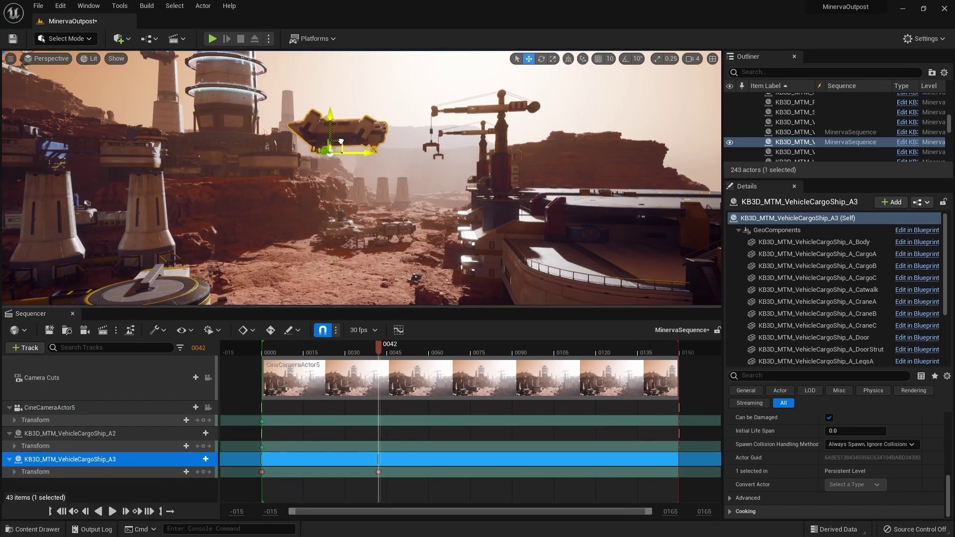
- Rotate the raised cargo ship a few frames after the lift-off key and key its transform there
left_click_drag(379, 348, 401, 349)
key("e")
left_click_drag(348, 182, 370, 154)
key("w")
left_click(203, 472)
- Move the copied cargo ship far away over the landing pads at frame 150 to key the end of its flight
left_click_drag(401, 348, 679, 348)
right_click_drag(398, 174, 378, 199)
left_click_drag(348, 149, 669, 199)
mouse_move(679, 348)
left_mouse_down()
mouse_move(262, 348)
mouse_move(679, 349)
left_mouse_up()
- Retime the copied ship's two middle transform keys to about frames 46 and 67, adjusting its pose between playbacks
left_click_drag(401, 472, 431, 472)
key("space")
left_click_drag(379, 472, 448, 472)
key("space")
key("space")
left_click_drag(446, 349, 403, 348)
left_click_drag(343, 219, 358, 239)
left_click_drag(403, 348, 264, 351)
left_click_drag(403, 472, 389, 472)
- Play and scrub the sequence through the Camera Cuts view to check both cargo ships' flights
left_click(208, 378)
key("space")
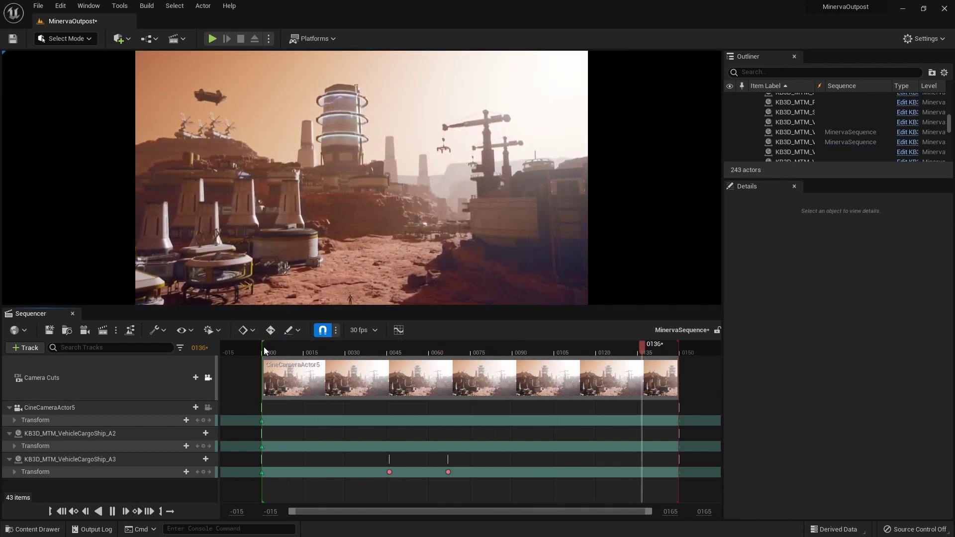
key("space")
left_click_drag(656, 348, 478, 344)
left_click(208, 377)
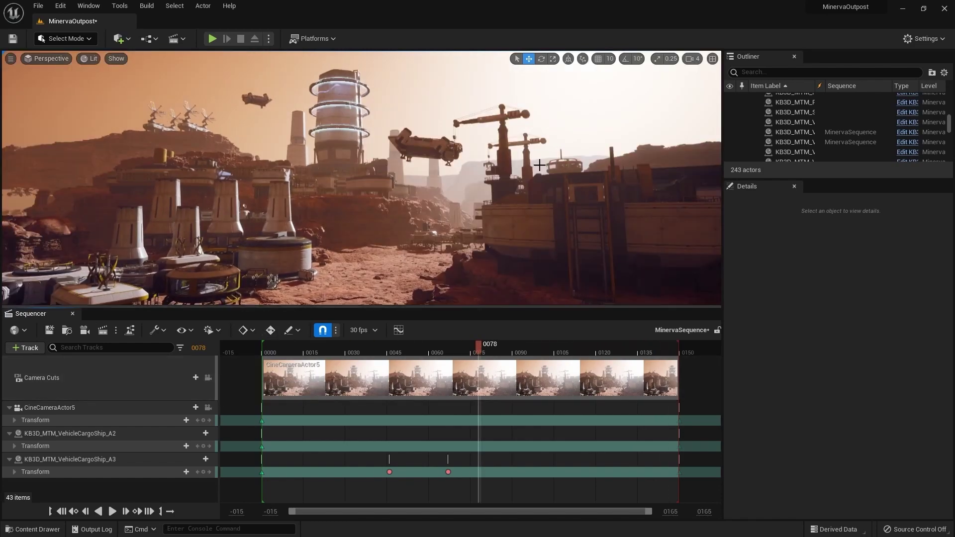
- Examine the copied cargo ship's take-off up close by scrubbing the timeline between frames 13 and 78
key("w")
mouse_move(362, 177)
right_mouse_down()
mouse_move(370, 204)
mouse_move(364, 175)
right_mouse_up()
key("s")
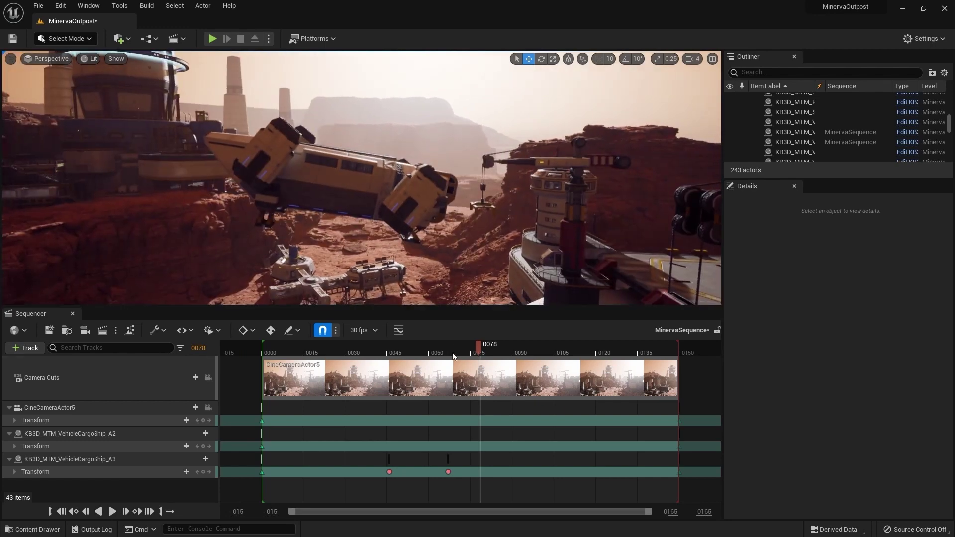
left_click_drag(450, 352, 297, 351)
key("q")
right_click_drag(336, 278, 336, 286)
key("s")
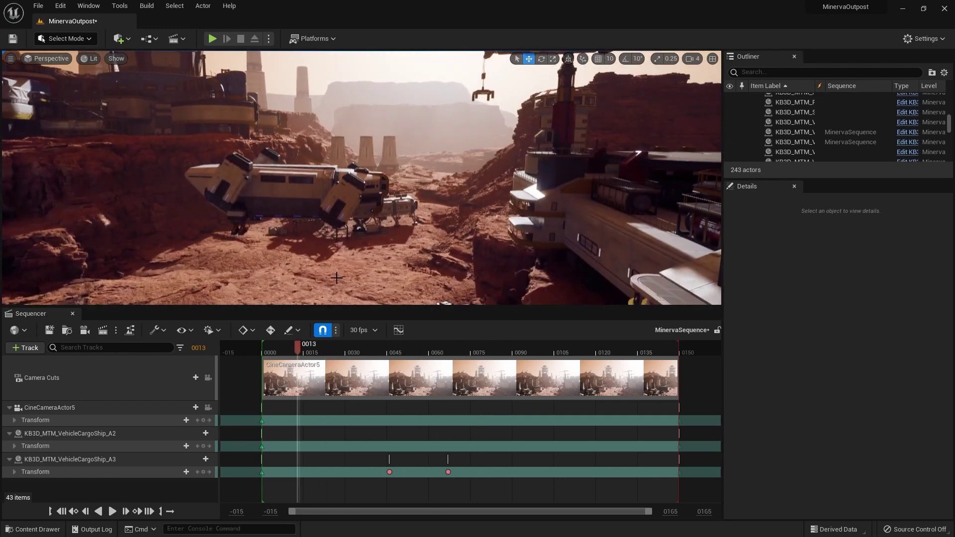
left_click_drag(282, 348, 387, 360)
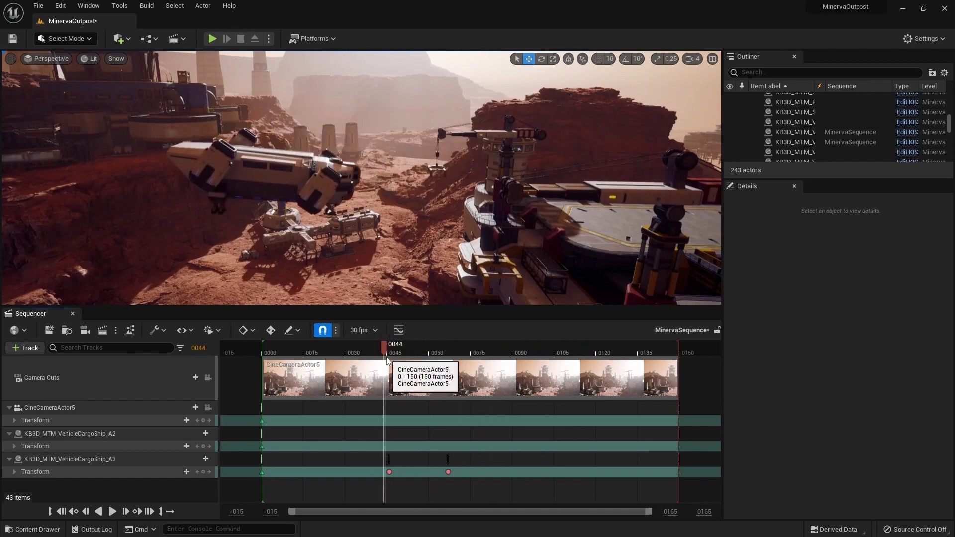
- Select the copied cargo ship's ThrusterC component and add it to the sequence with its own Transform track
left_click(358, 147)
key("f")
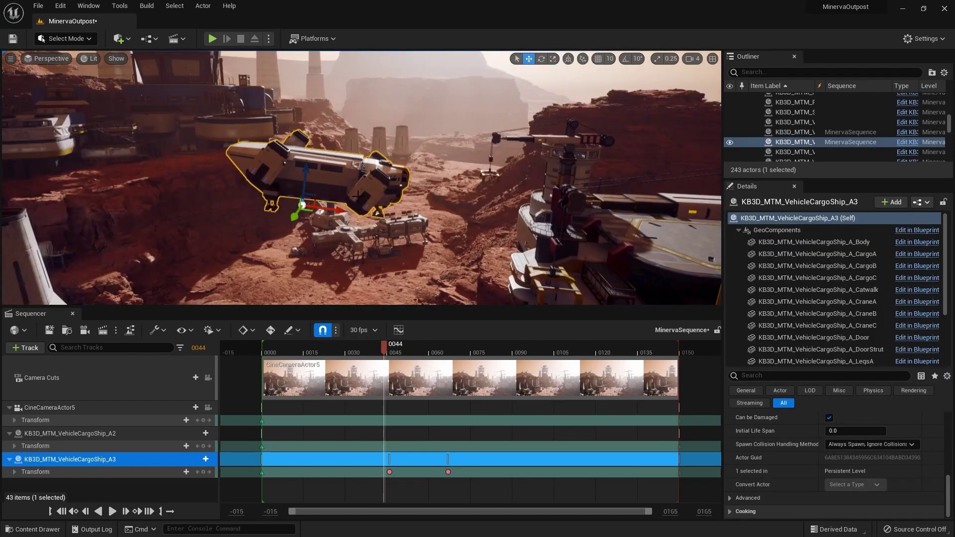
scroll(357, 196, "up", 6)
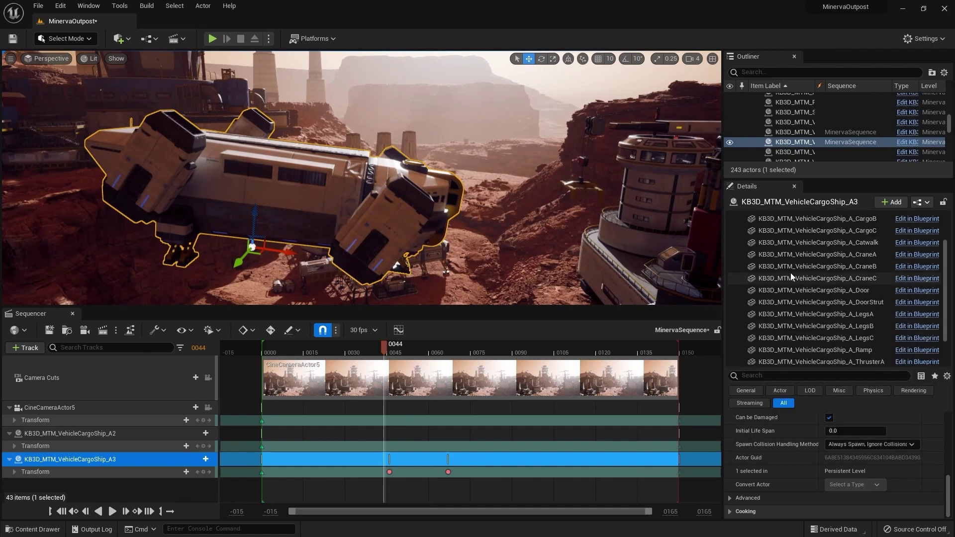
scroll(790, 274, "down", 3)
left_click(818, 346)
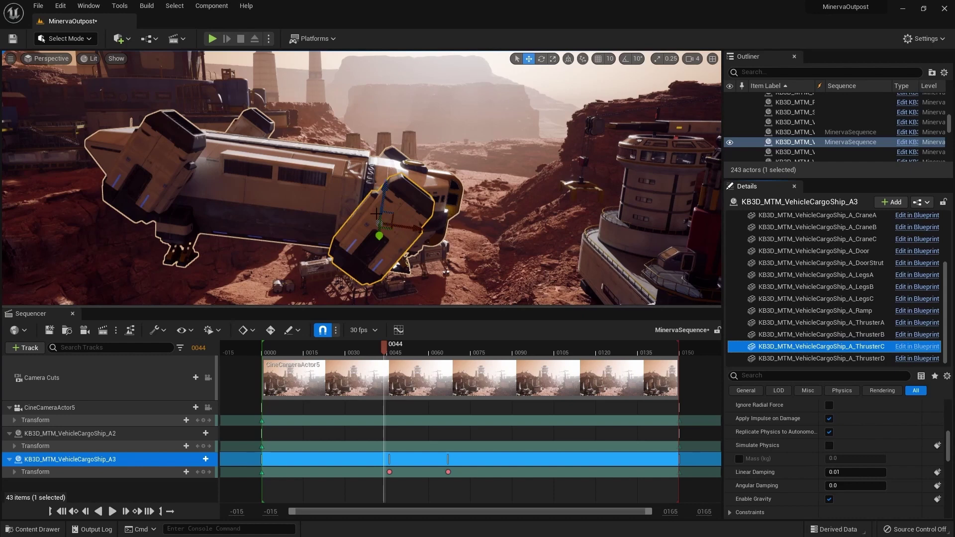
left_click(199, 460)
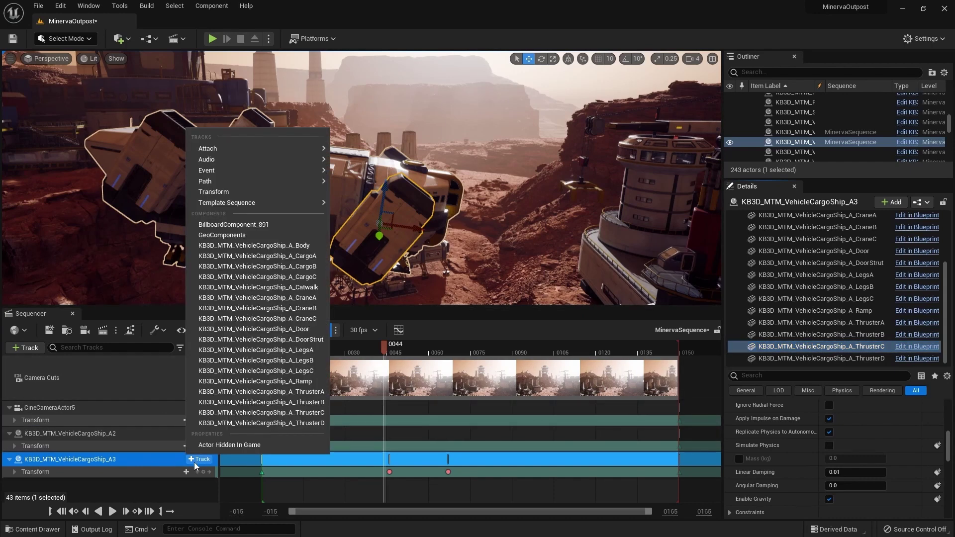
left_click(278, 413)
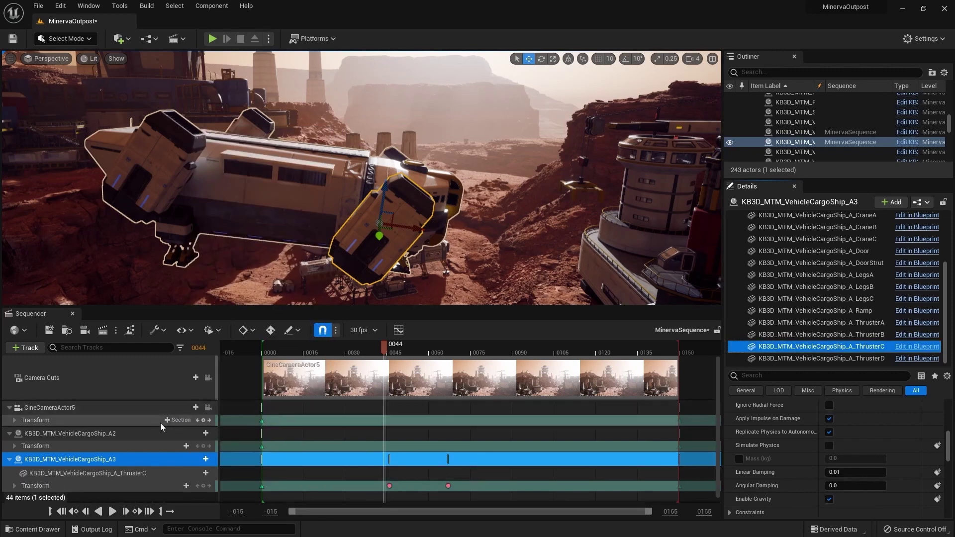
left_click(200, 469)
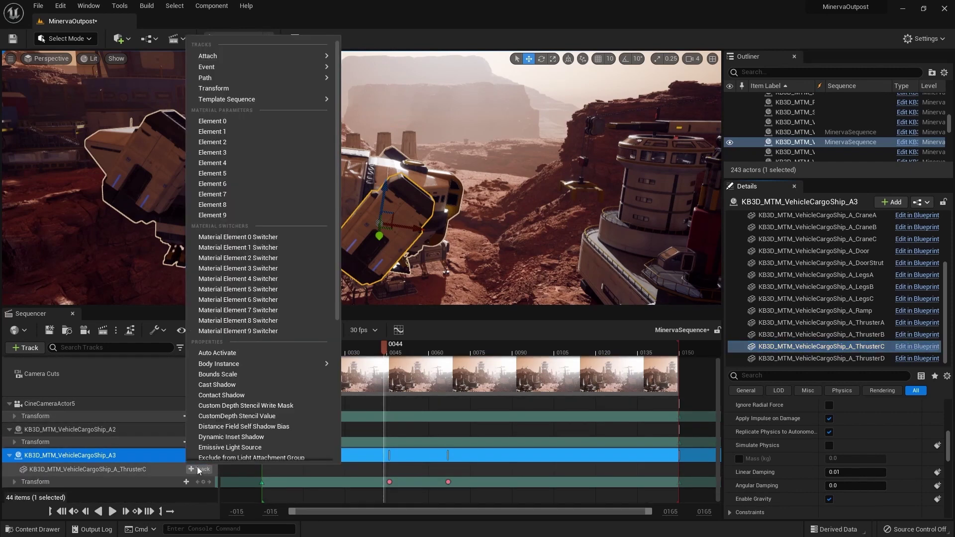
left_click(250, 89)
- Rotate ThrusterC about 38° to stand upright and key its transform at frame 46
key("s")
mouse_move(382, 236)
right_mouse_down()
mouse_move(372, 240)
mouse_move(390, 242)
right_mouse_up()
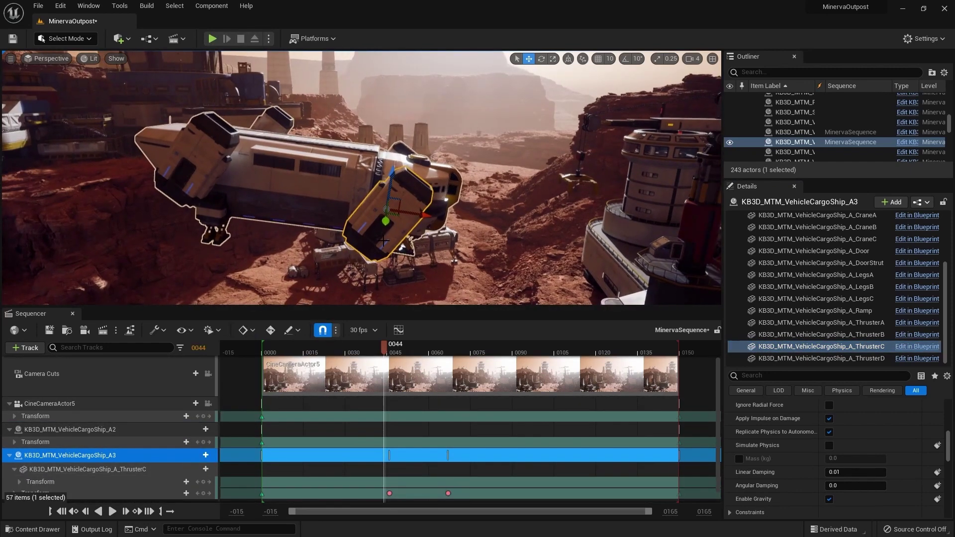
key("e")
left_click_drag(428, 234, 442, 179)
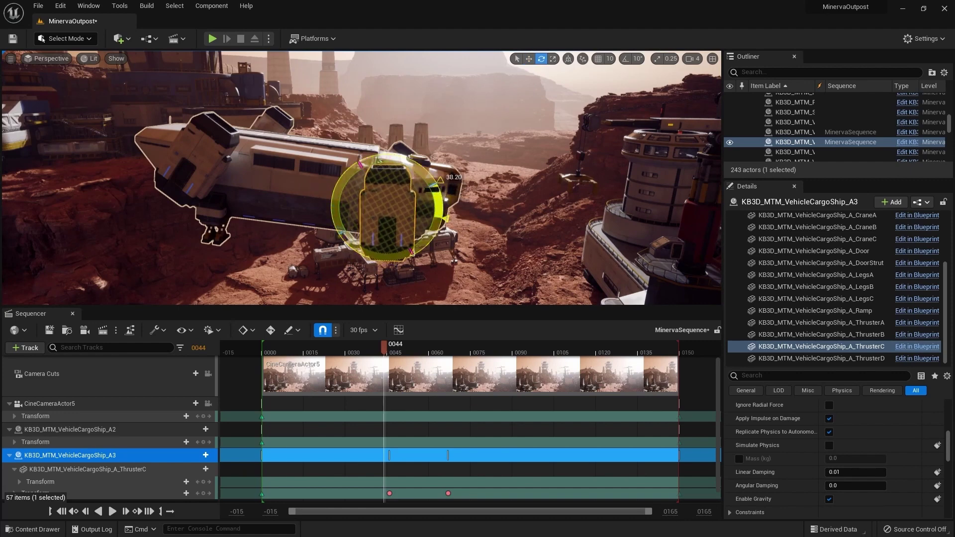
scroll(103, 459, "down", 1)
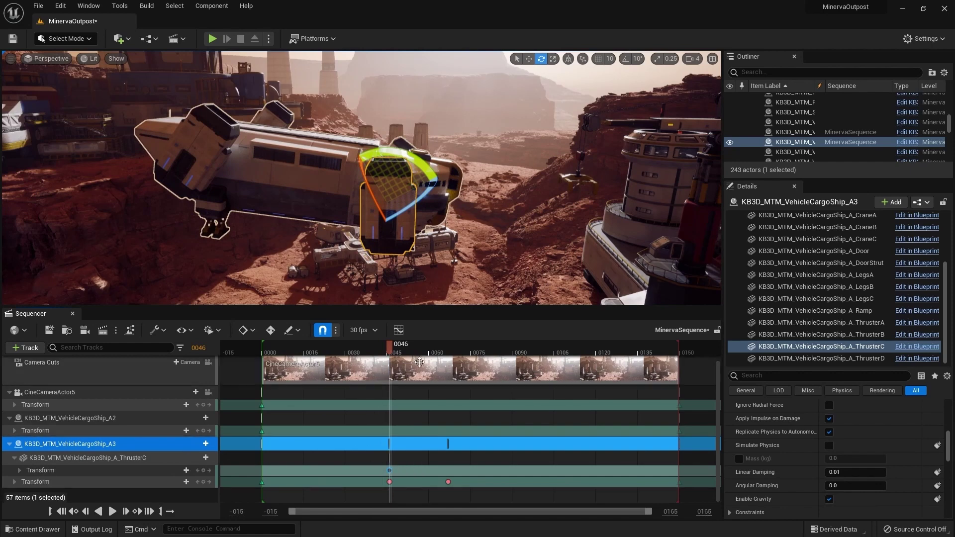
- Rotate ThrusterC at frame 68 so that it tilts back along the hull, and key its transform there
left_click_drag(416, 350, 453, 354)
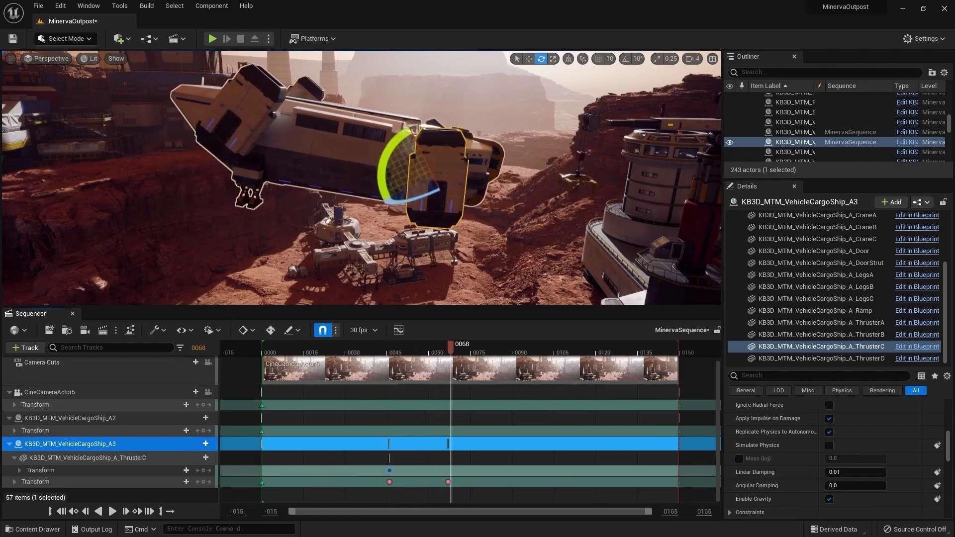
left_click_drag(393, 142, 486, 209)
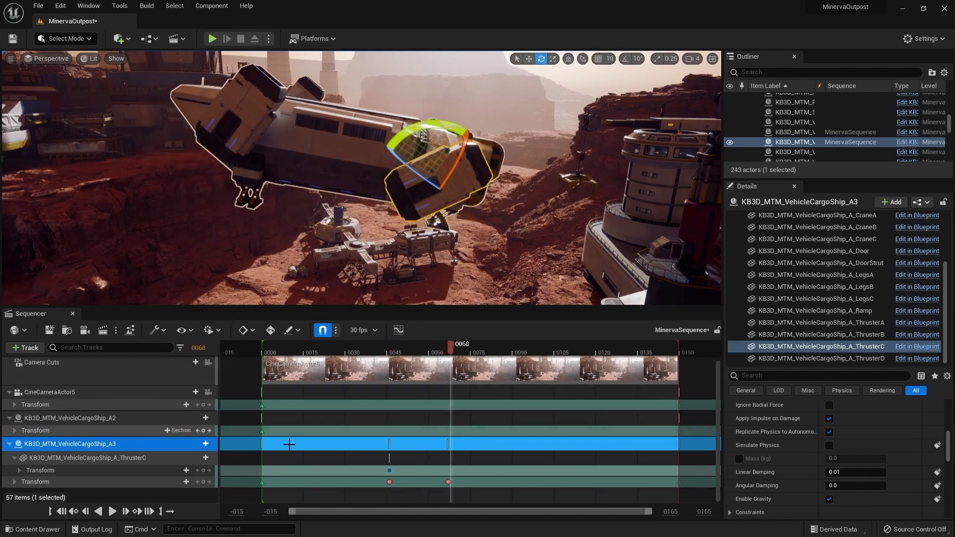
left_click(204, 470)
key("comma")
key("w")
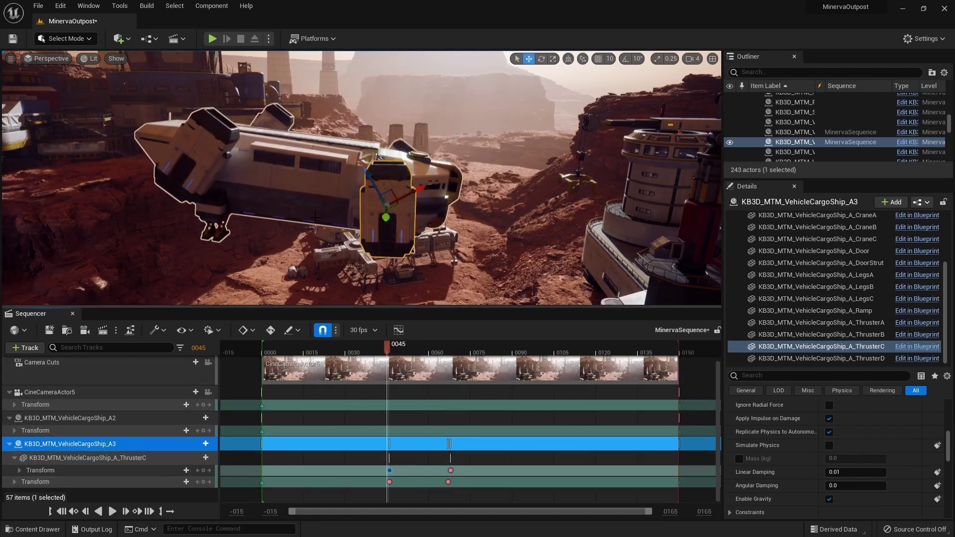
- Play the sequence to review ThrusterC's rotation during the copied cargo ship's take-off
key("space")
left_click(314, 351)
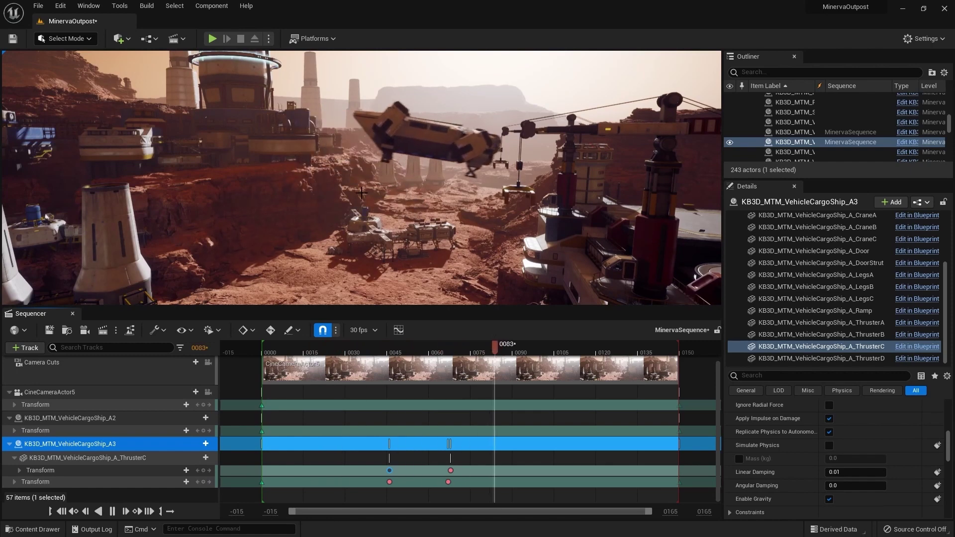
left_click(587, 351)
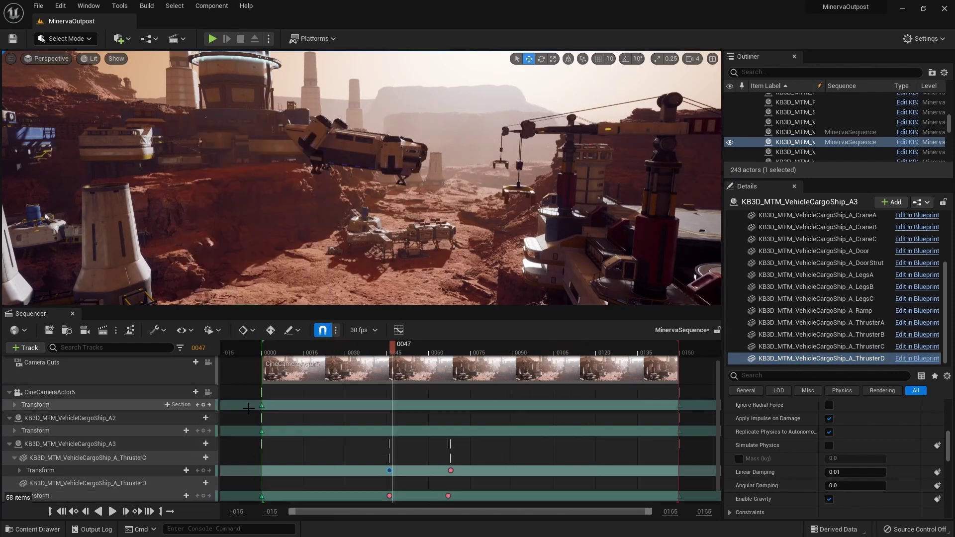
- Add the copied cargo ship's ThrusterA and ThrusterB components to the sequence, and play the whole shot from frame 0
left_click(205, 419)
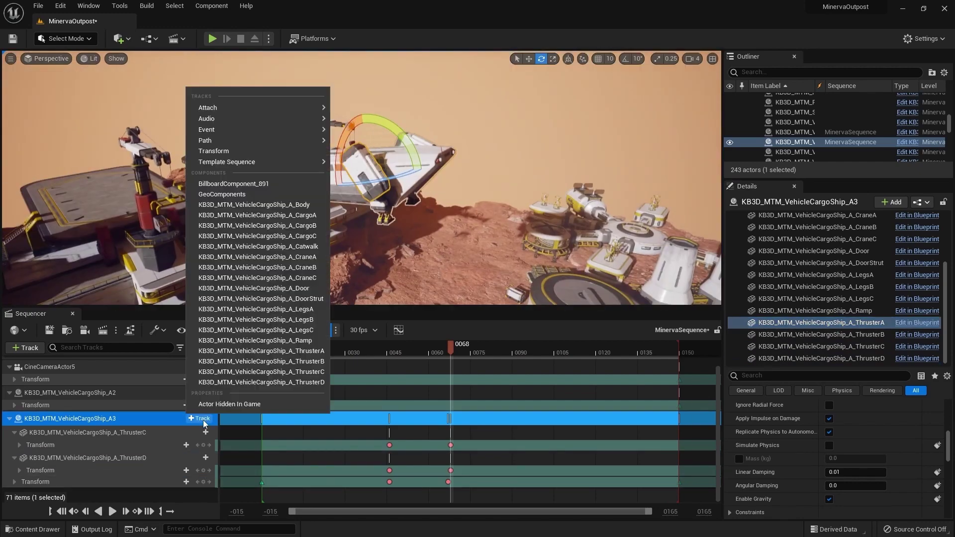
left_click(246, 342)
left_click(205, 427)
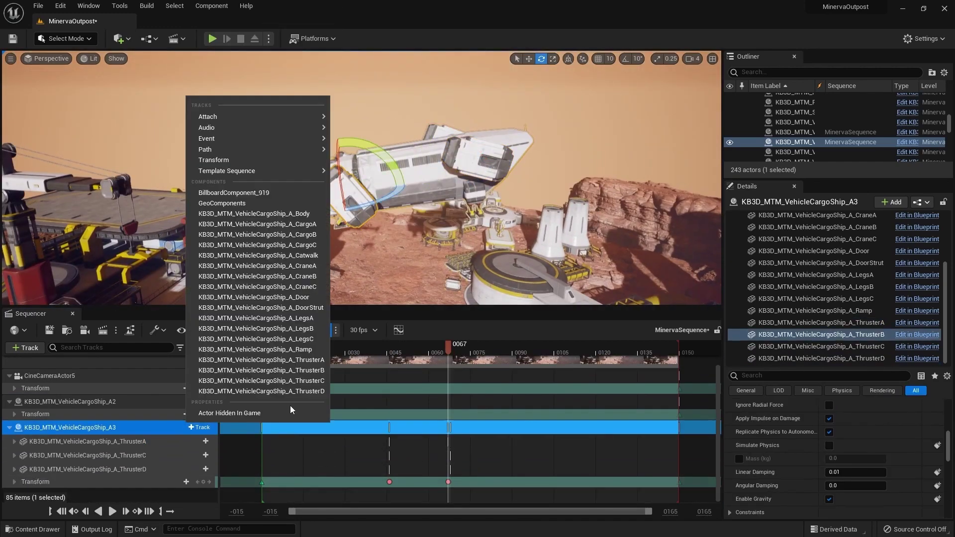
left_click(290, 405)
left_click(120, 431)
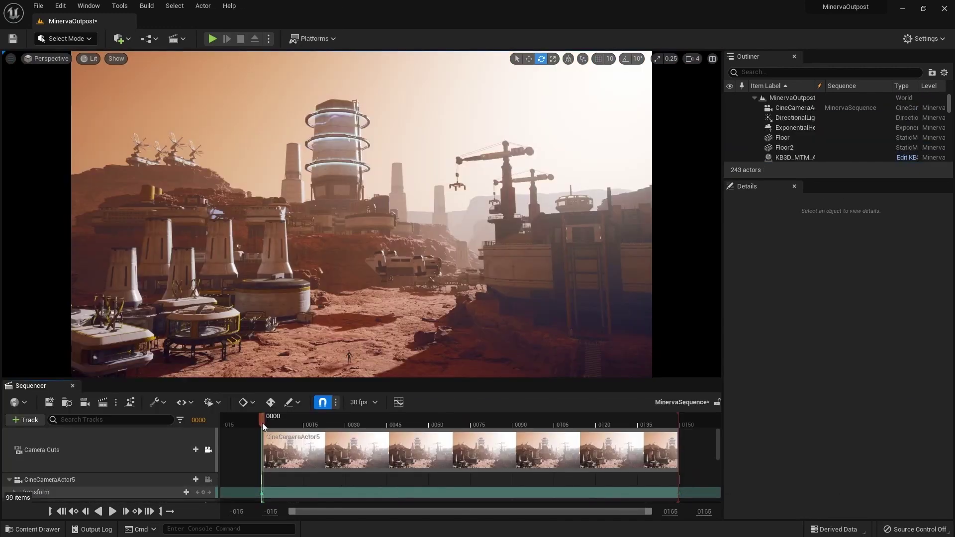
key("space")
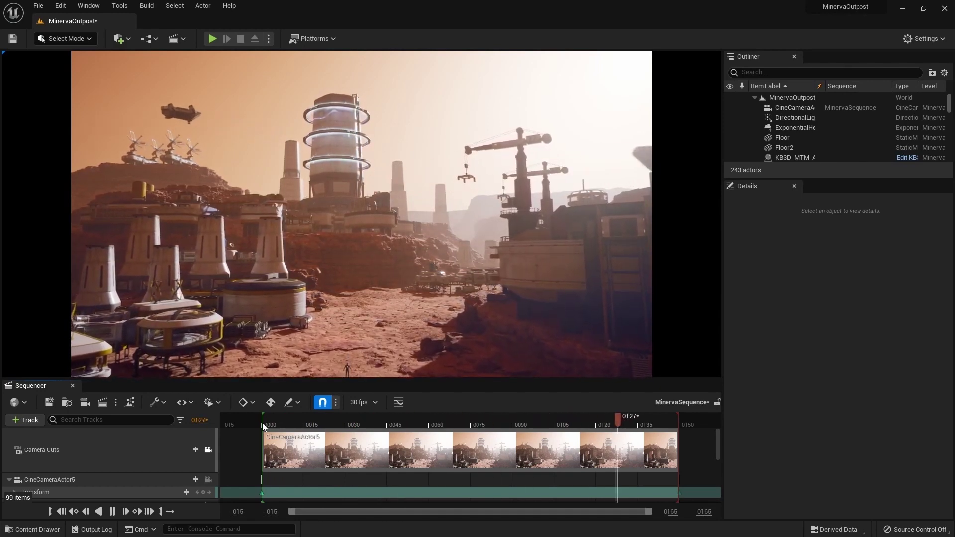
- Place a KB3D_MTM_VehicleRover_A on the red ground near the standing figure and add it to the sequence
key("ctrl+space")
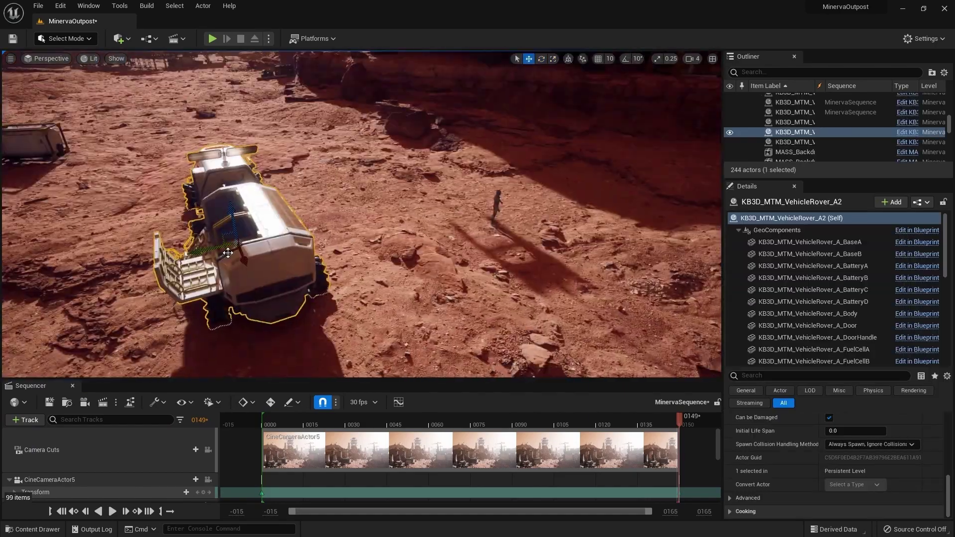
double_click(373, 172)
key("w")
left_click_drag(319, 198, 311, 197)
right_click_drag(311, 197, 311, 198)
left_click(24, 420)
left_click(348, 141)
- Key the rover's transform at frames 0 and 150 so that it drives forward across the ground
left_click(263, 422)
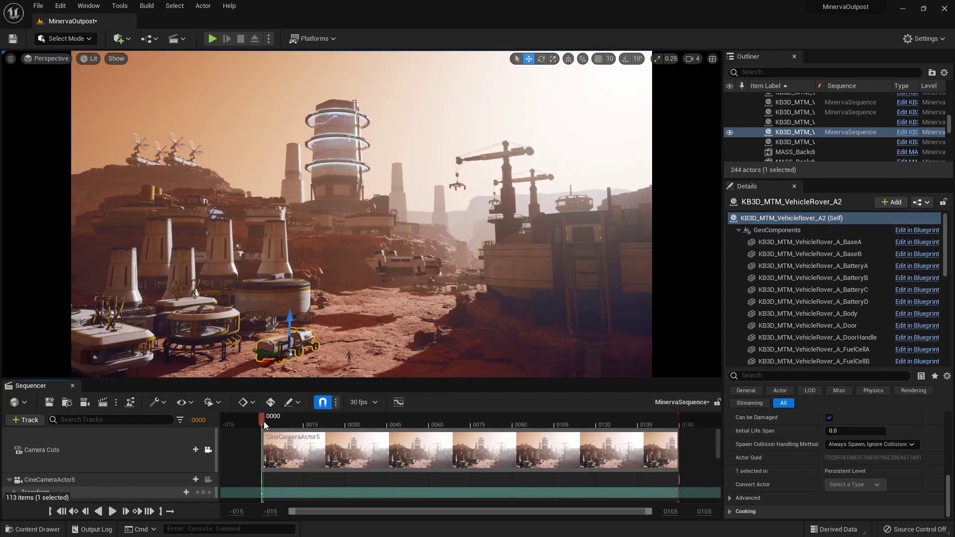
left_click(681, 423)
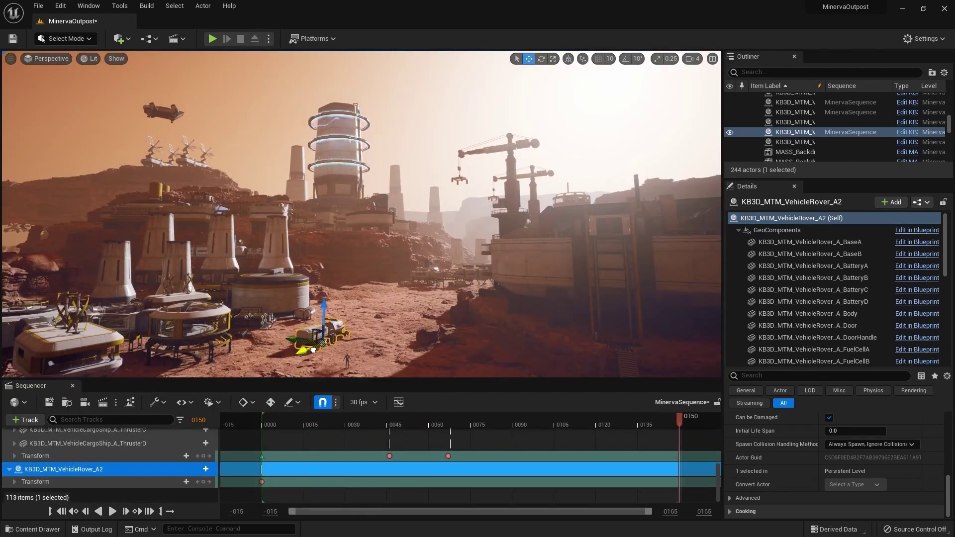
left_click_drag(680, 417, 262, 417)
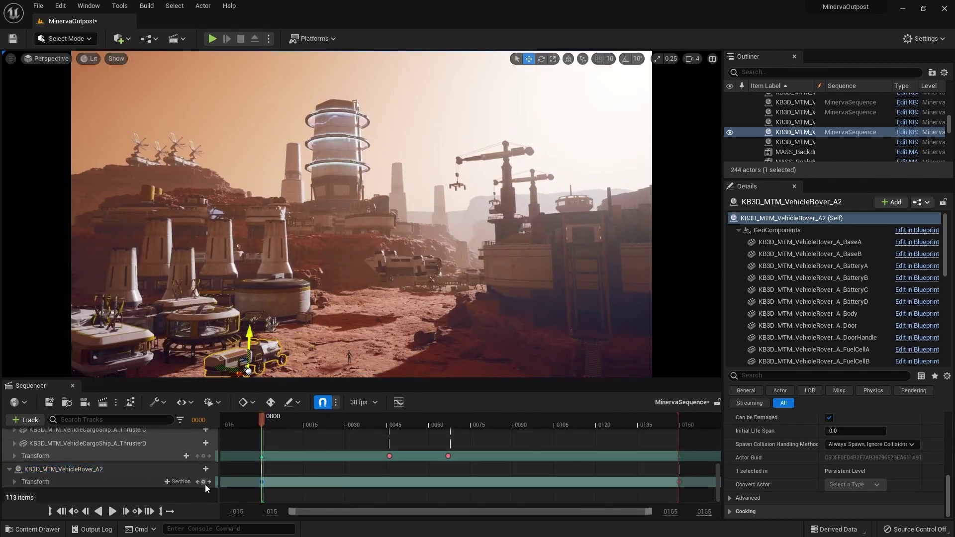
- Play the sequence from frame 0 through the cinematic camera to review the rover and ships, stopping at frame 142
left_click(263, 422)
key("space")
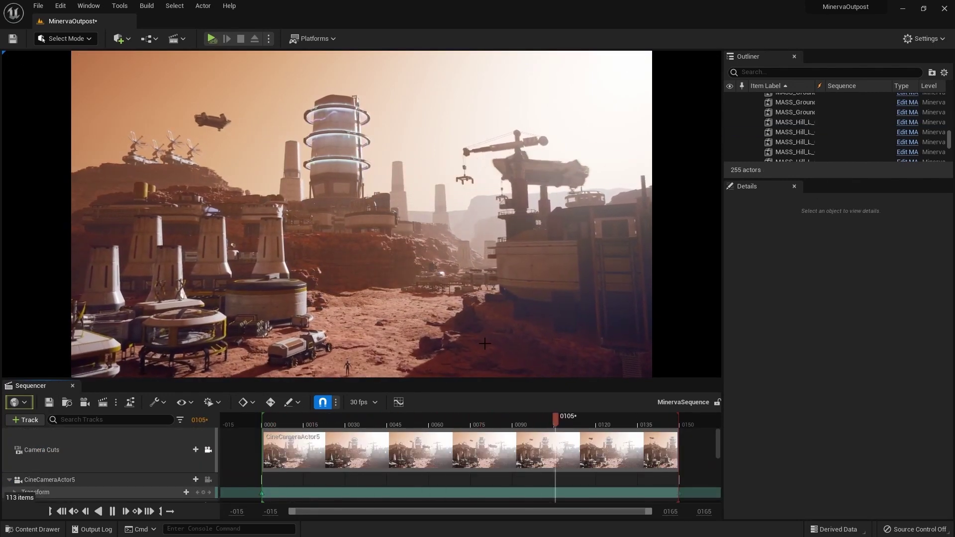
key("space")
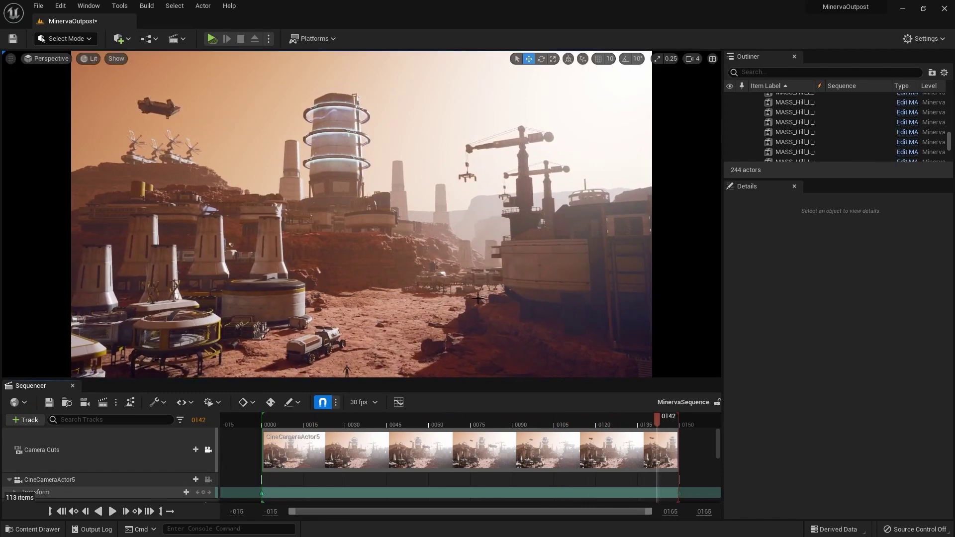
- Leave the camera cut view and delete the mannequin standing near the rover
left_click(208, 449)
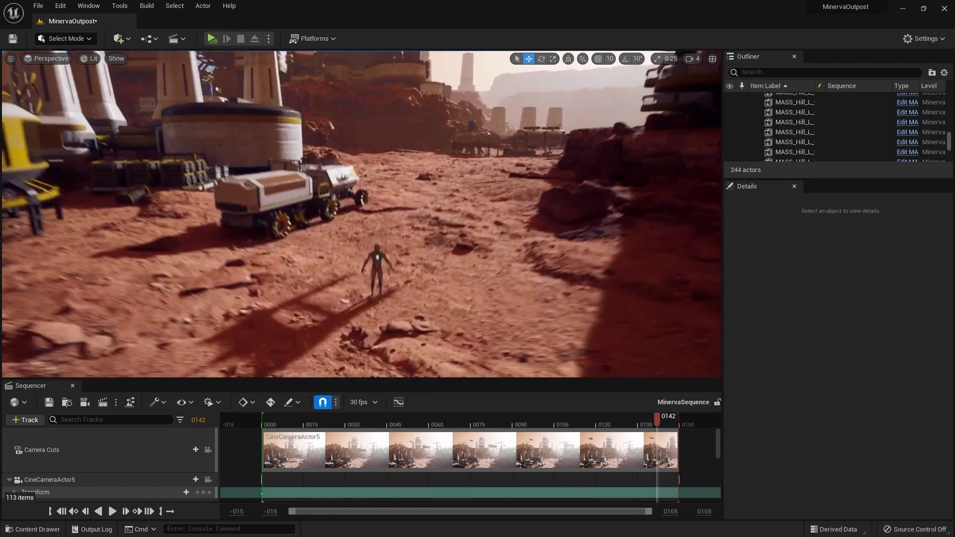
left_click(387, 232)
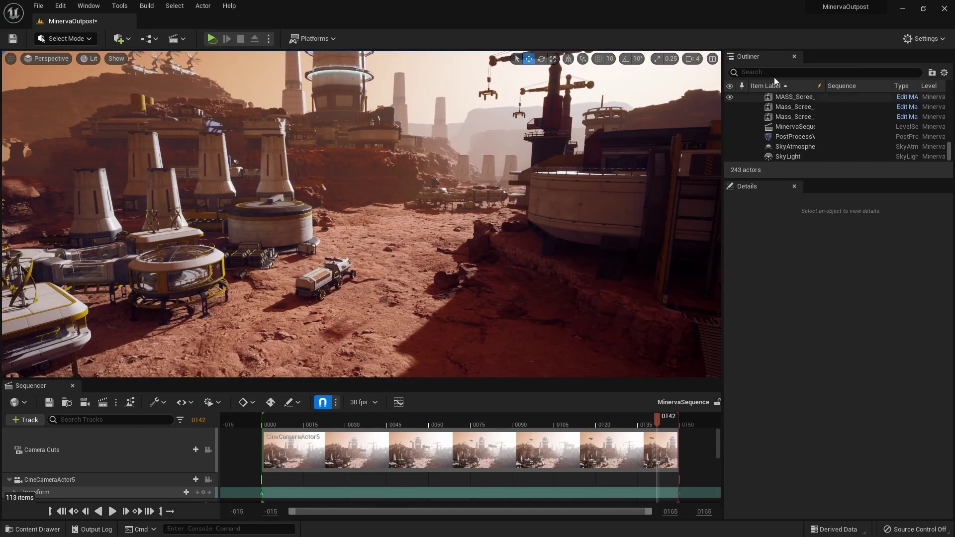
- Search the plugins for "movie render" and make sure Movie Render Queue is enabled
left_click(911, 41)
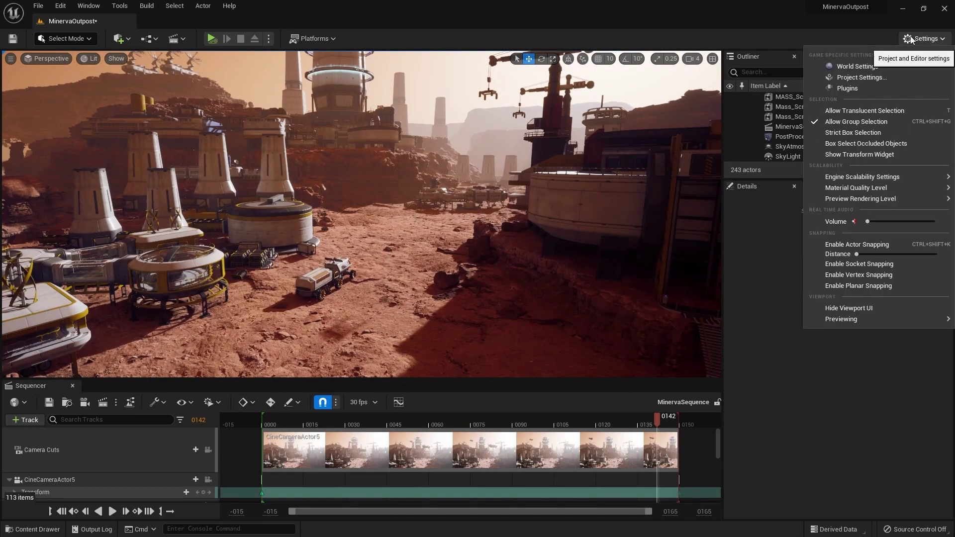
left_click(852, 89)
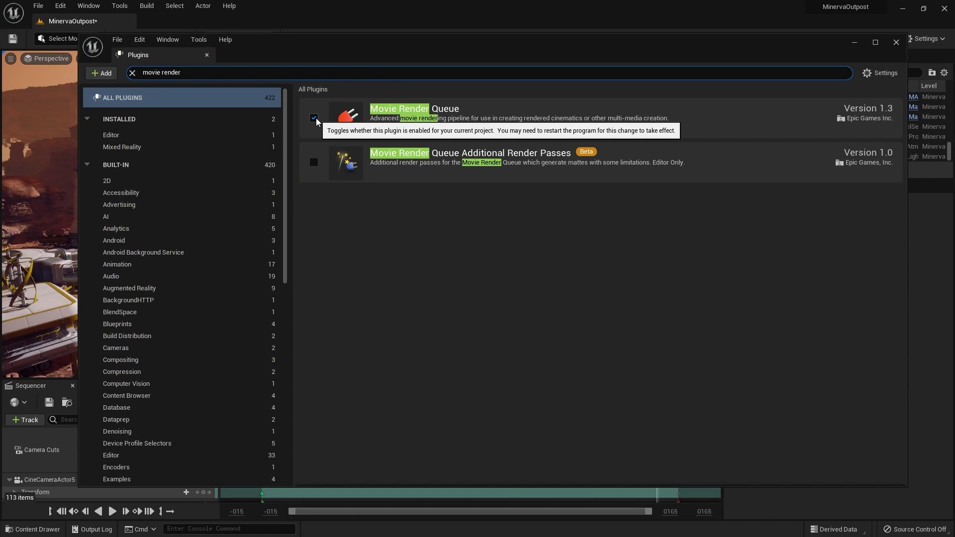
left_click(207, 55)
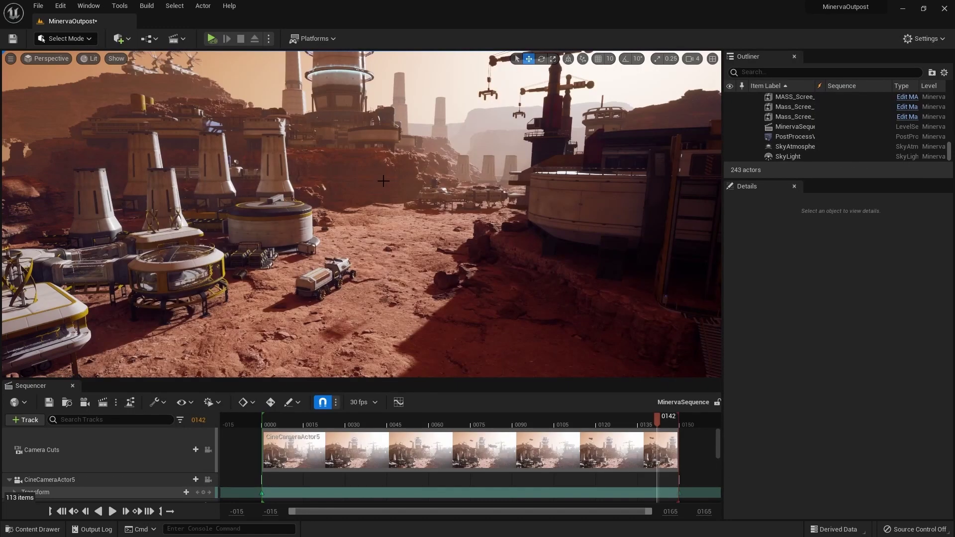
- Open MinervaSequence's job in the Movie Render Queue and replace its .jpg export with a .png Sequence [8bit]
left_click(103, 403)
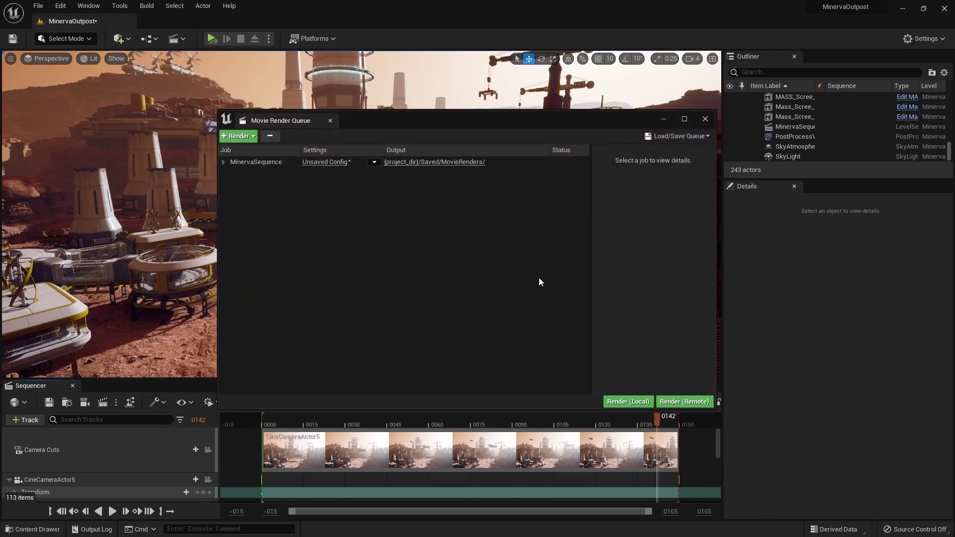
left_click(325, 163)
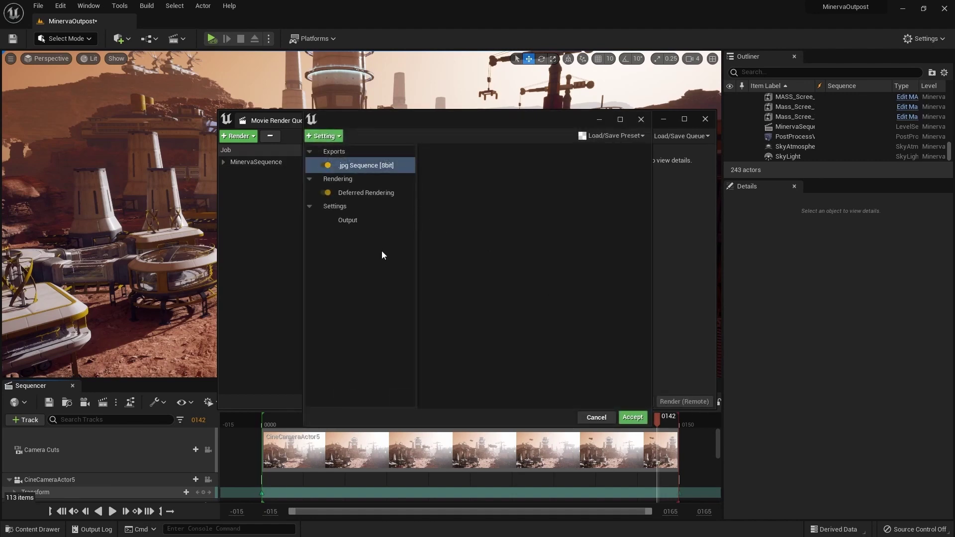
key("Delete")
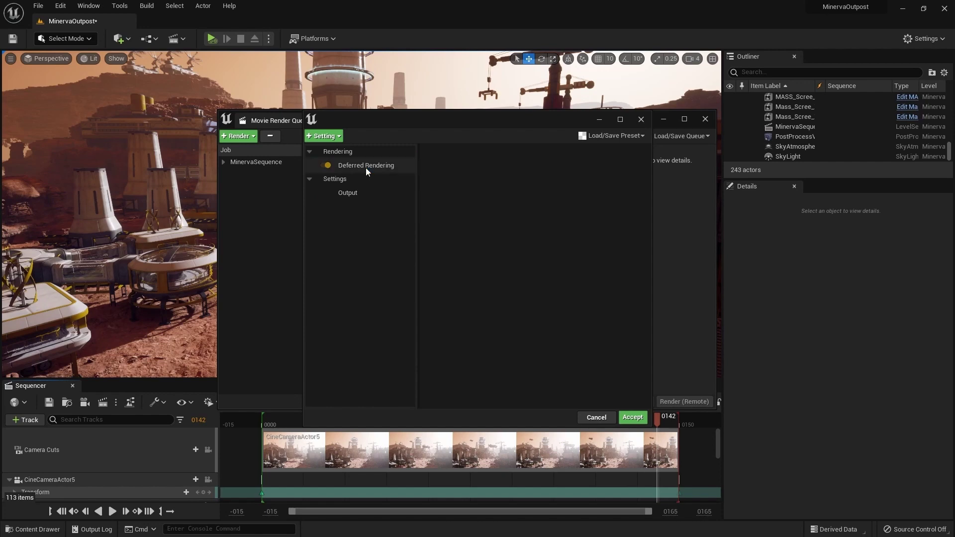
left_click(339, 137)
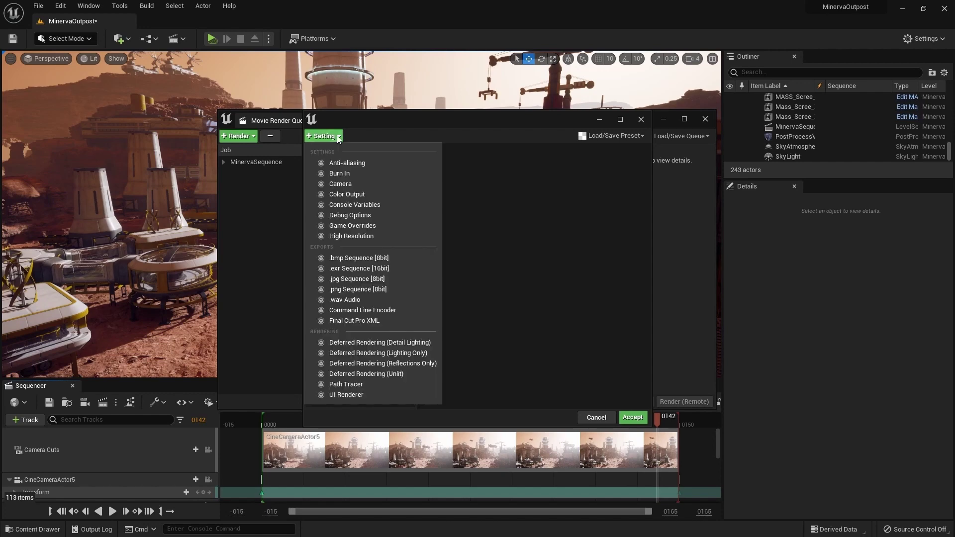
left_click(368, 289)
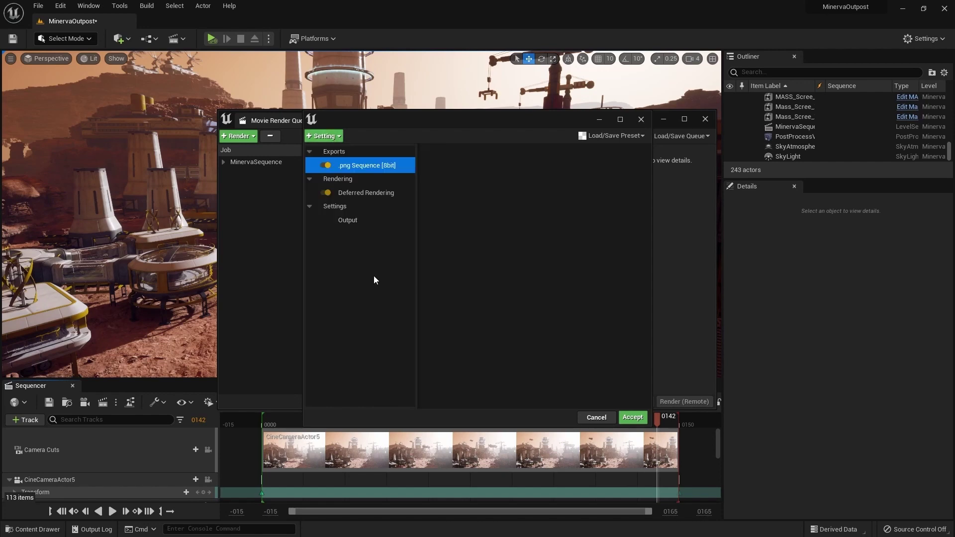
- Add an Anti-aliasing setting with Render Warm Up Frames enabled and both the render and engine warm-up counts at 128
left_click(326, 136)
left_click(351, 164)
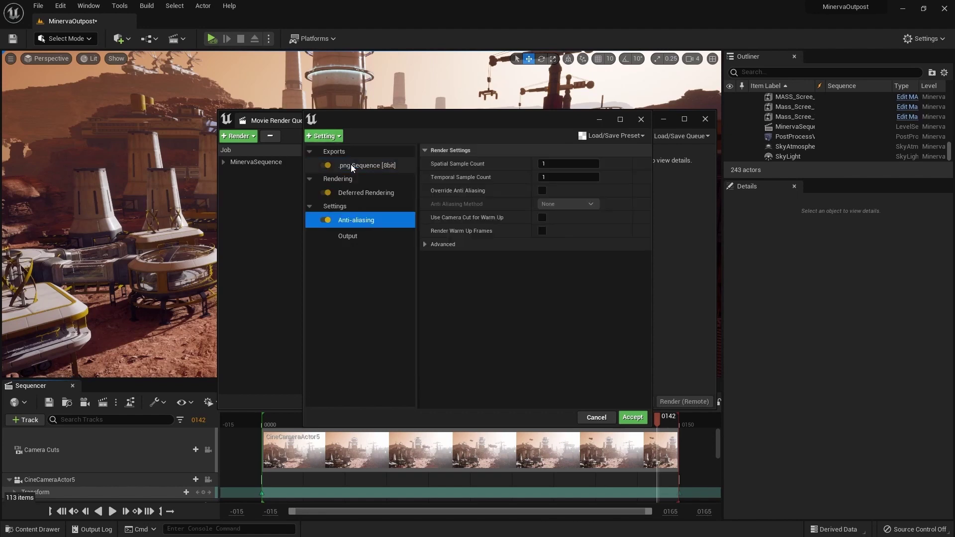
left_click(425, 244)
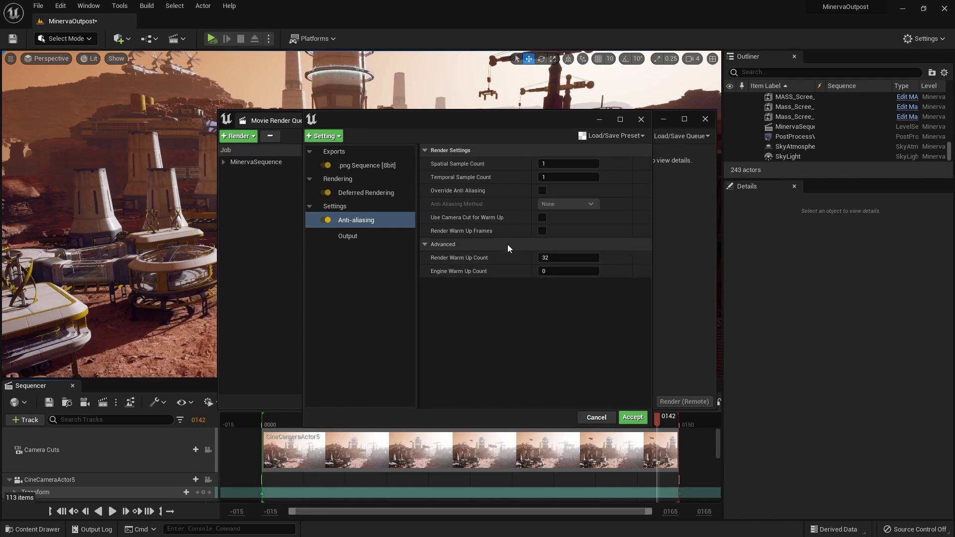
left_click(562, 257)
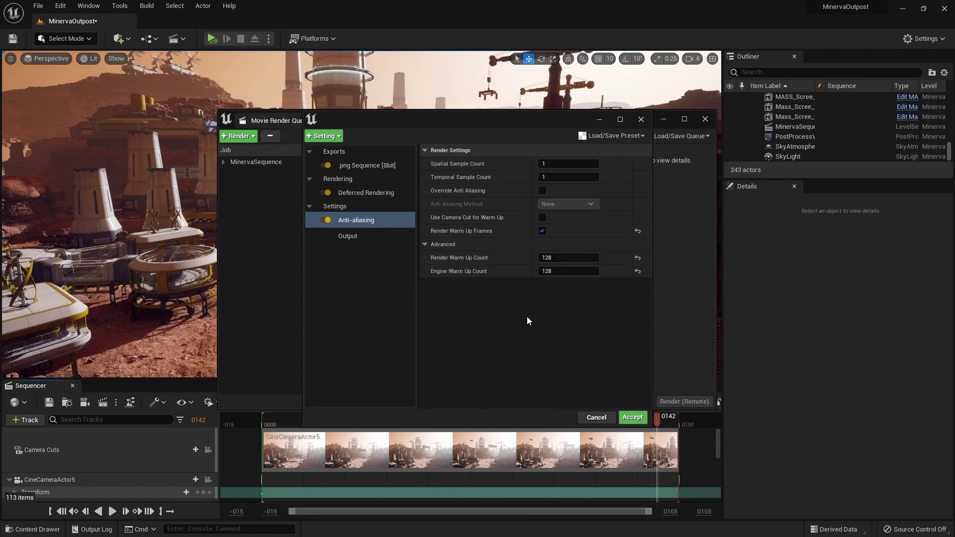
- Set the render's output directory to the desktop's MinervaRender folder by copying that folder's path, and maximize the editor again
left_click(360, 238)
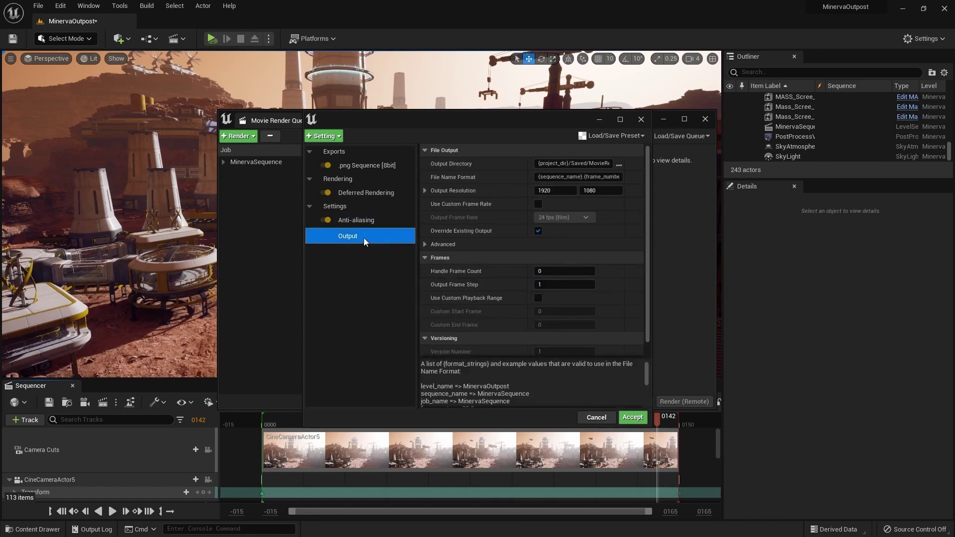
key("super+Down")
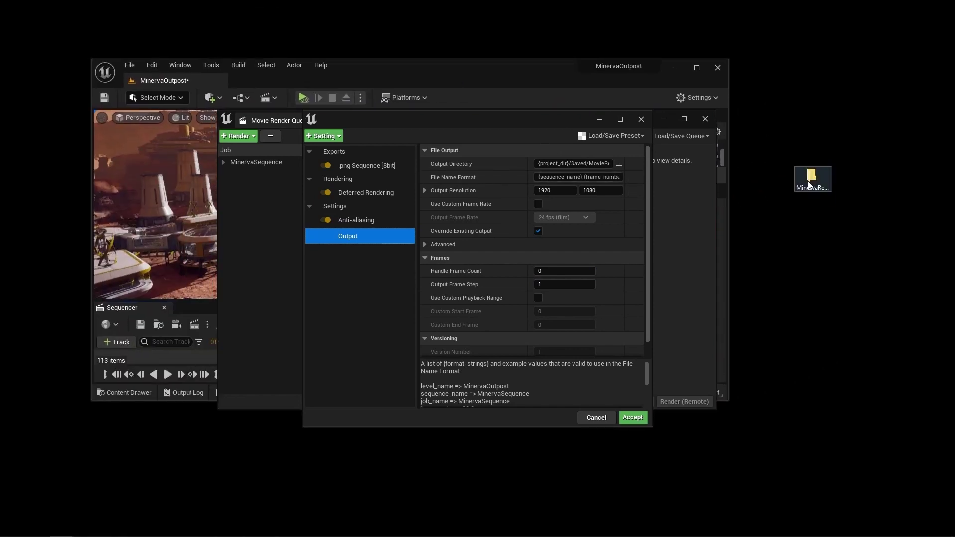
double_click(812, 175)
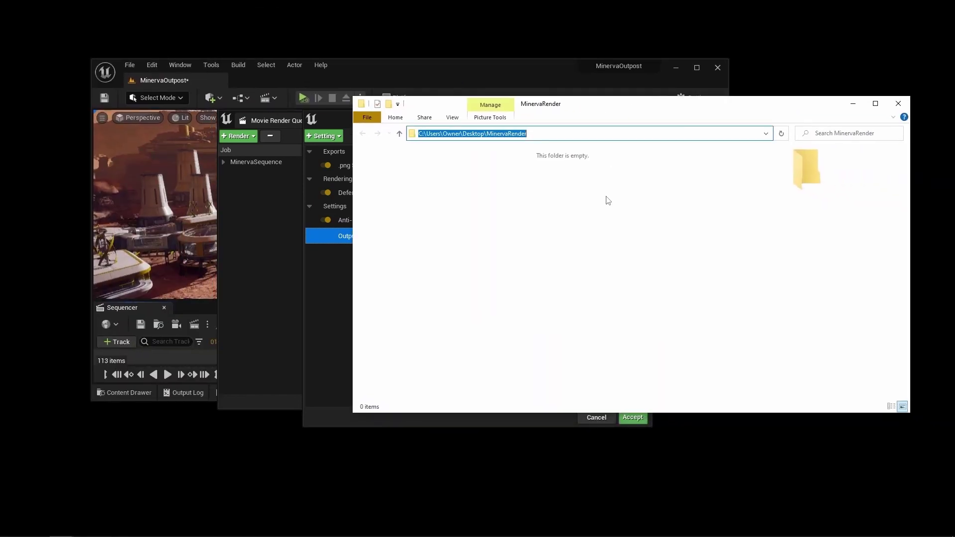
left_click(898, 104)
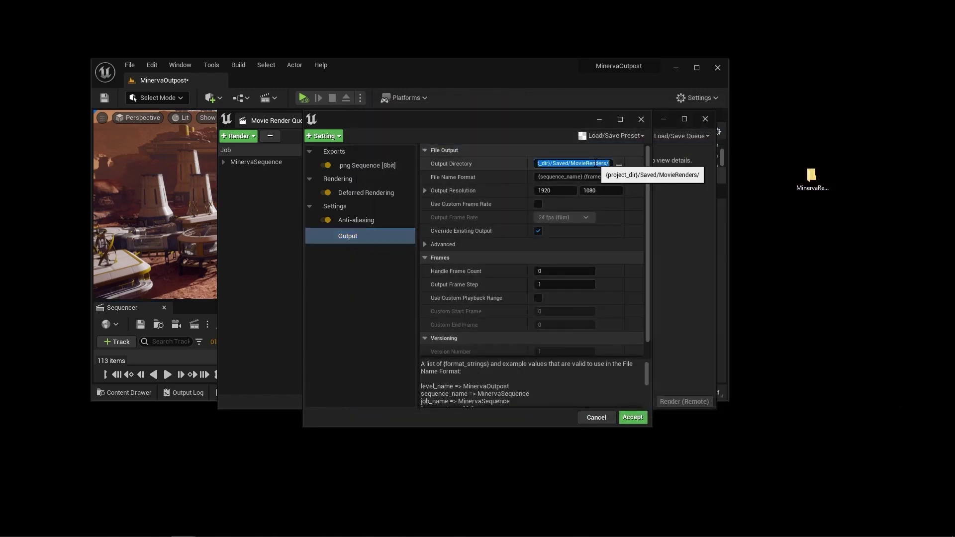
key("ctrl+v")
key("Return")
left_click_drag(499, 64, 496, 7)
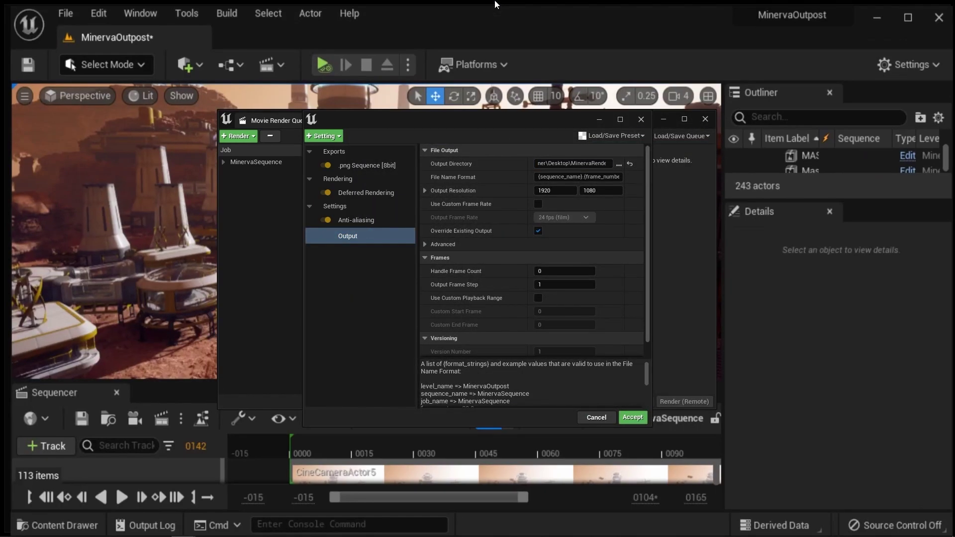
- Enable a custom frame rate for the render output and set it to 30 fps
left_click_drag(503, 127, 687, 101)
left_click_drag(442, 124, 448, 74)
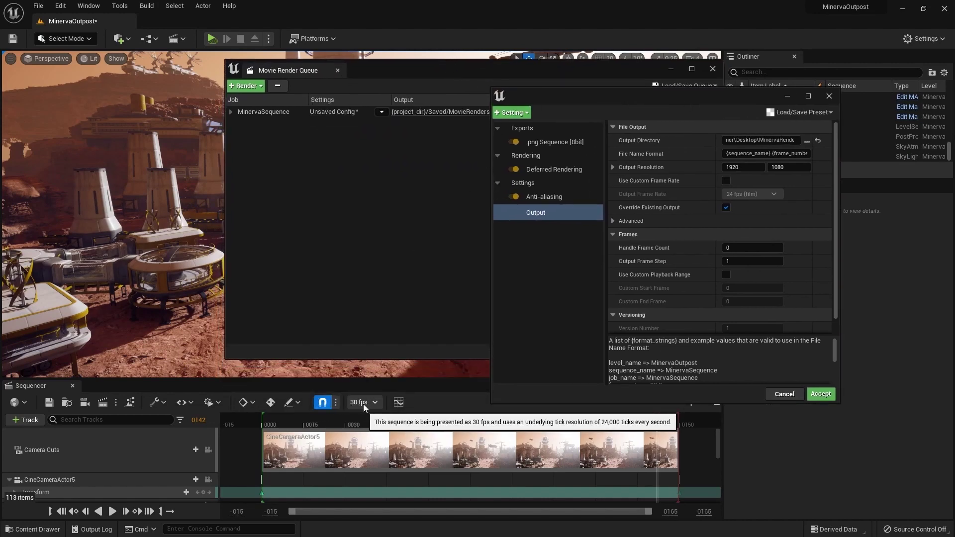
left_click(728, 181)
left_click(742, 197)
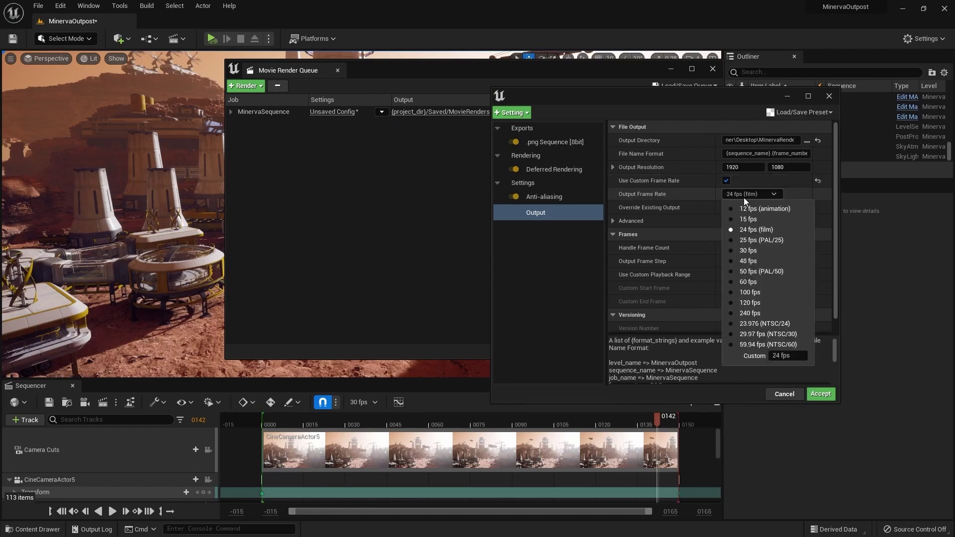
left_click(747, 244)
- Accept the render settings and render the MinervaSequence job locally
left_click_drag(641, 96, 387, 109)
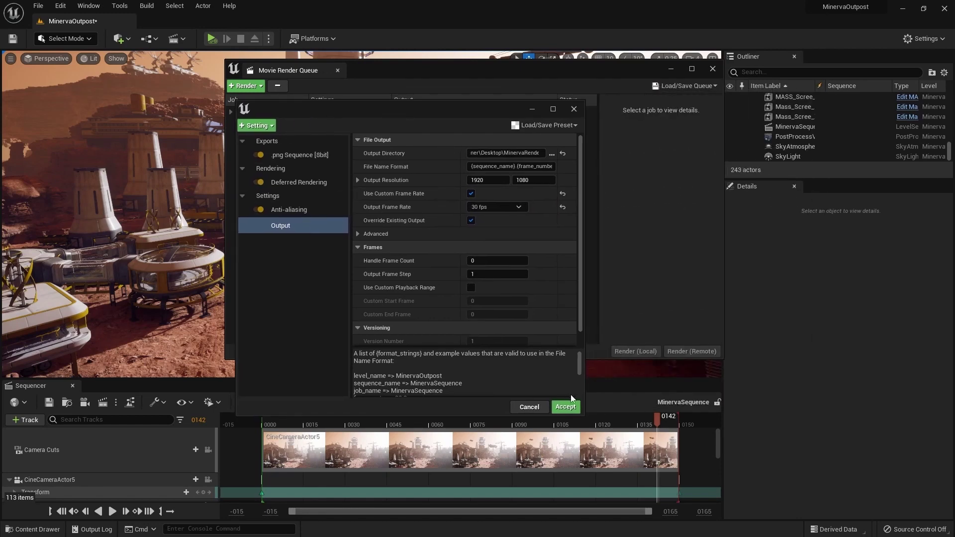
left_click(567, 408)
left_click_drag(468, 70, 431, 122)
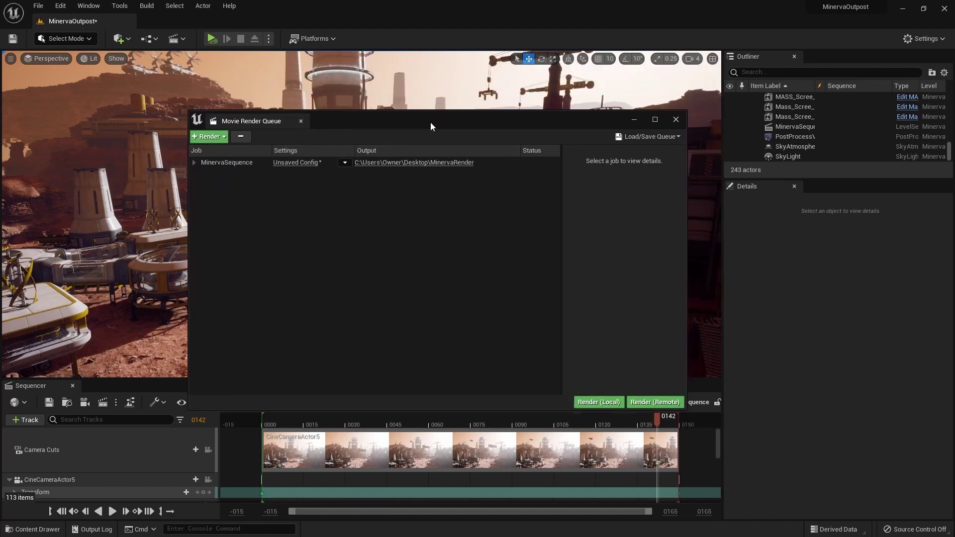
left_click(600, 404)
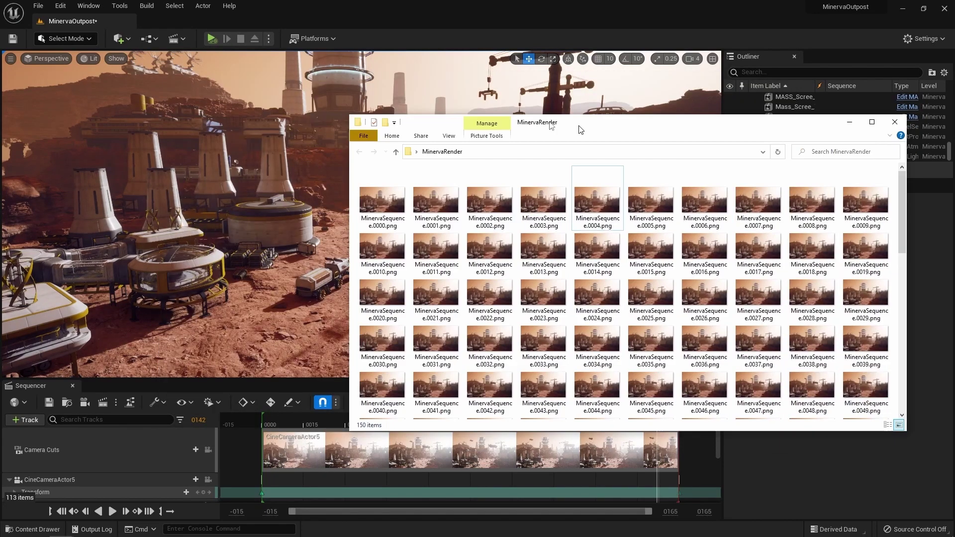
- Switch to the MinervaRender project in DaVinci Resolve and bring the MinervaRender folder window in front of its empty timeline
left_click_drag(539, 121, 393, 87)
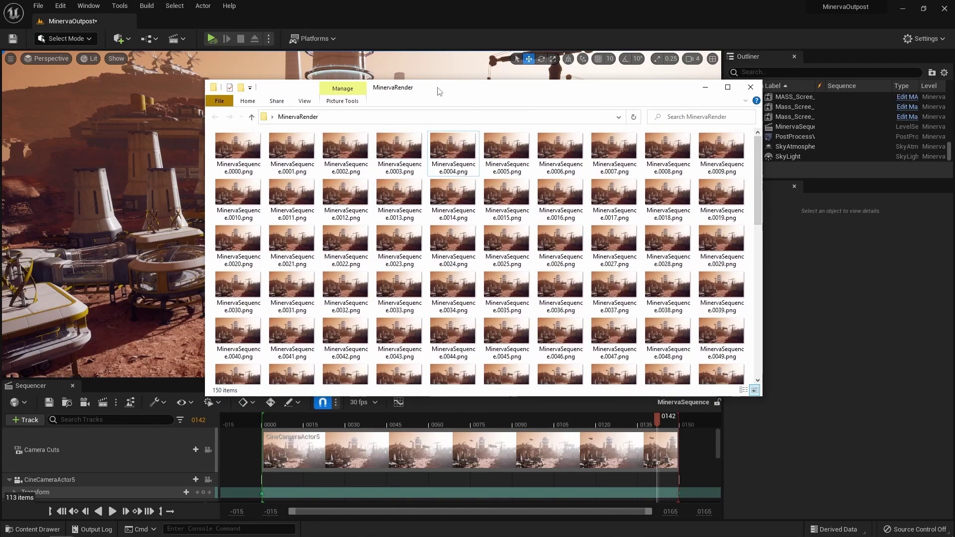
left_click_drag(438, 89, 954, 135)
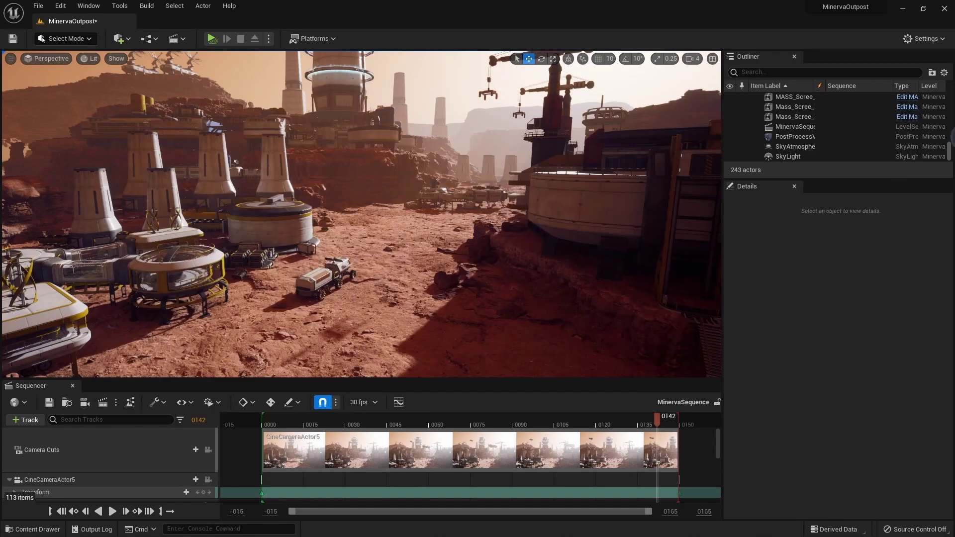
key("alt+Tab")
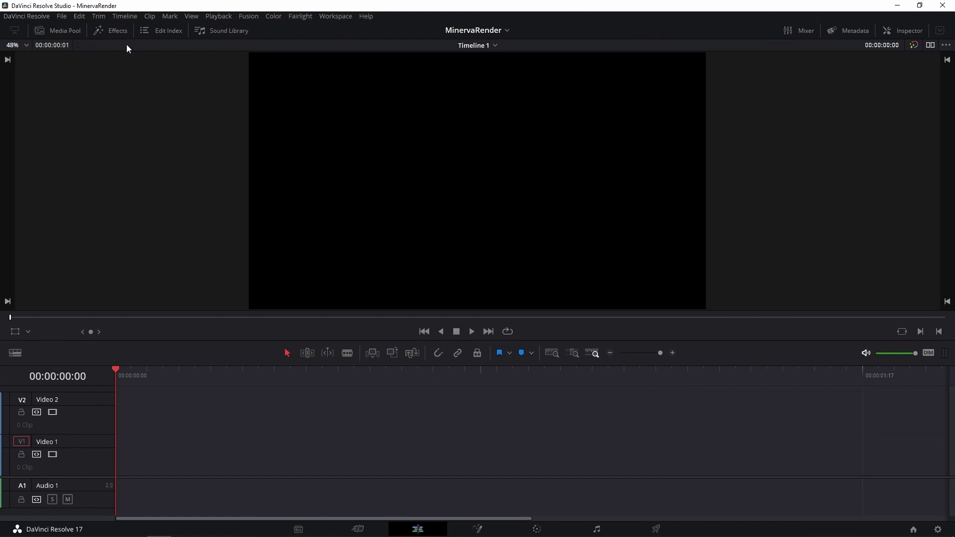
key("alt+Tab")
left_click_drag(637, 127, 266, 63)
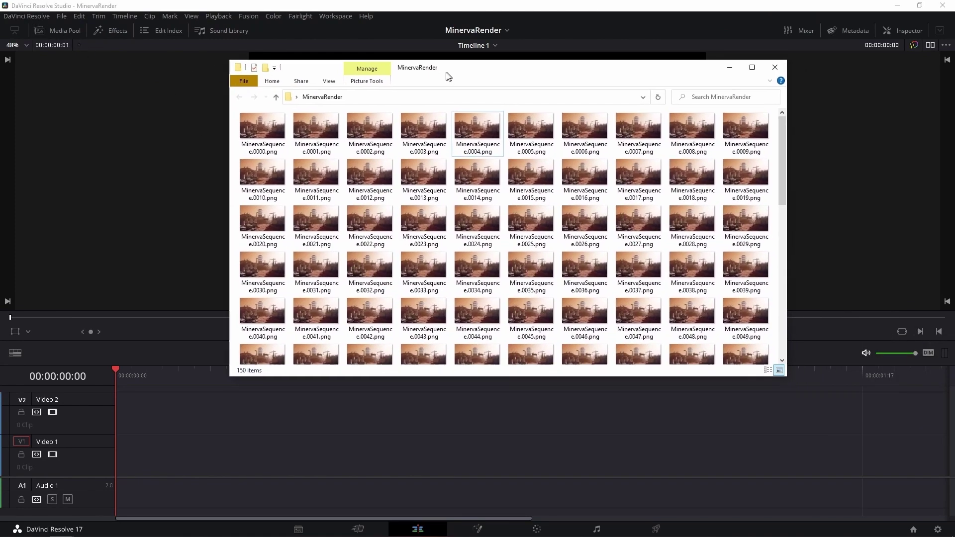
- Add all the rendered MinervaSequence PNG frames to the start of the Video 1 track and play the timeline
left_click(475, 130)
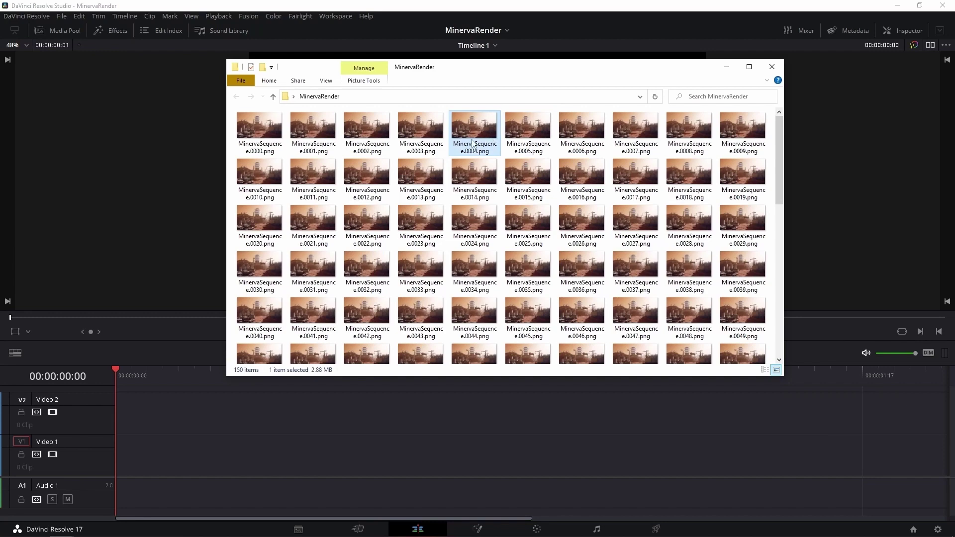
key("ctrl+a")
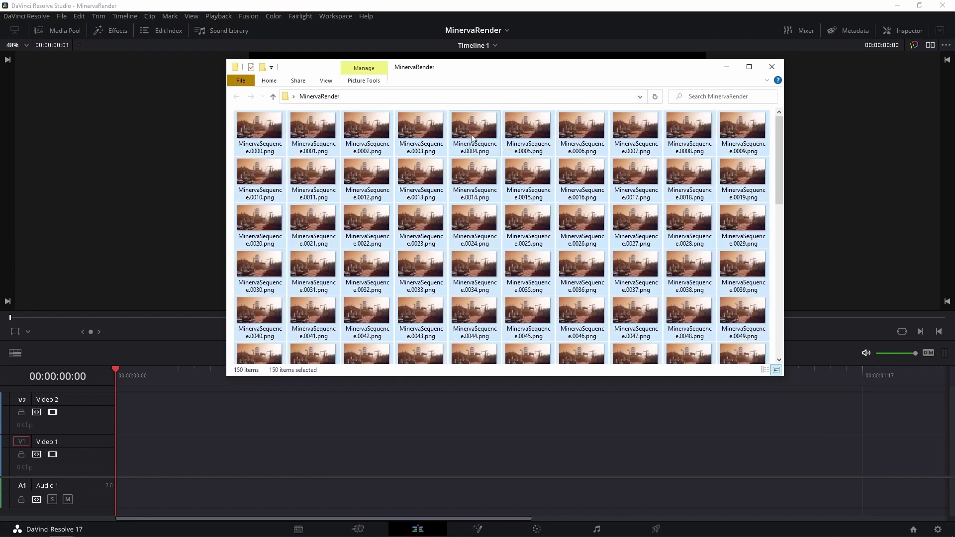
left_click_drag(472, 139, 116, 457)
key("space")
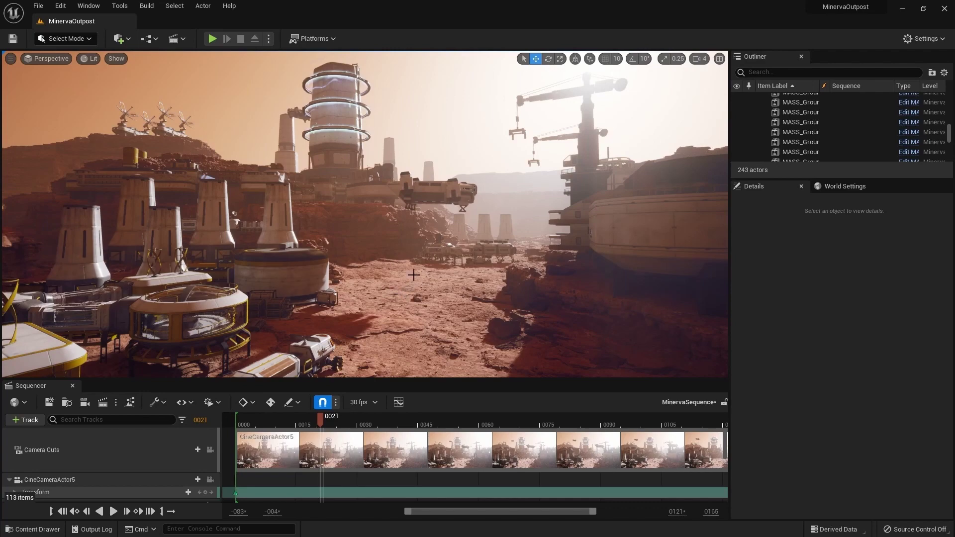
- Close the Sequencer in Unreal Editor and set the MinervaOutpost level's GameMode Override to BP_ThirdPersonGameMode
mouse_move(434, 257)
right_mouse_down()
mouse_move(500, 263)
mouse_move(434, 256)
right_mouse_up()
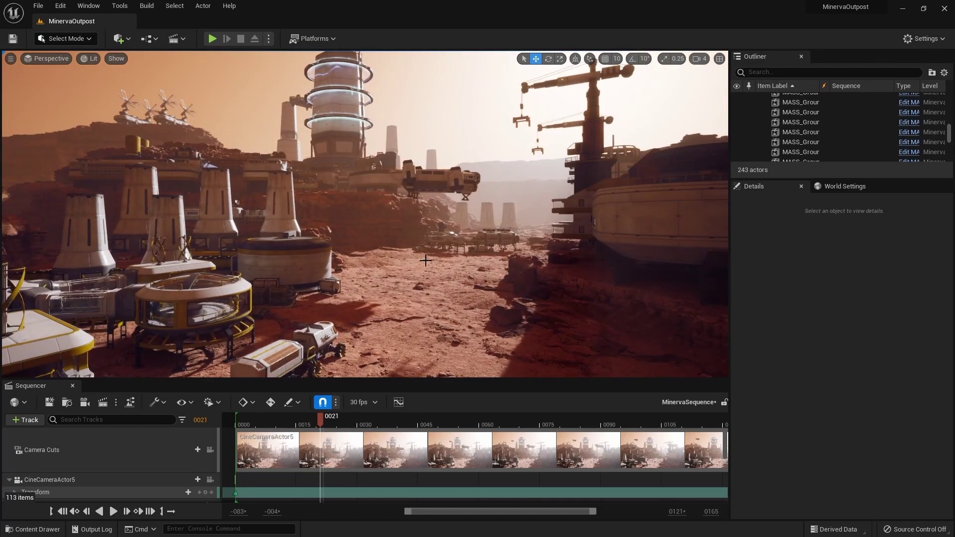
left_click(72, 385)
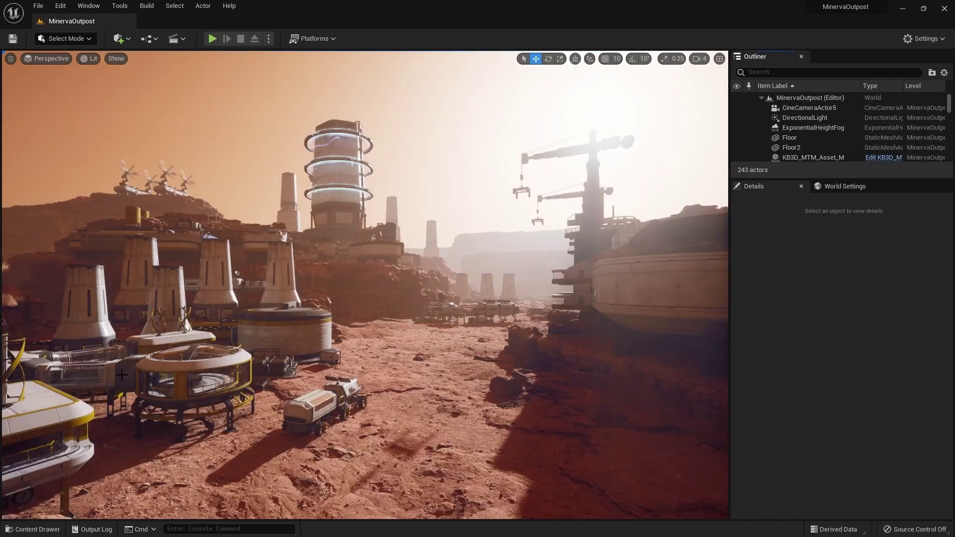
left_click(834, 191)
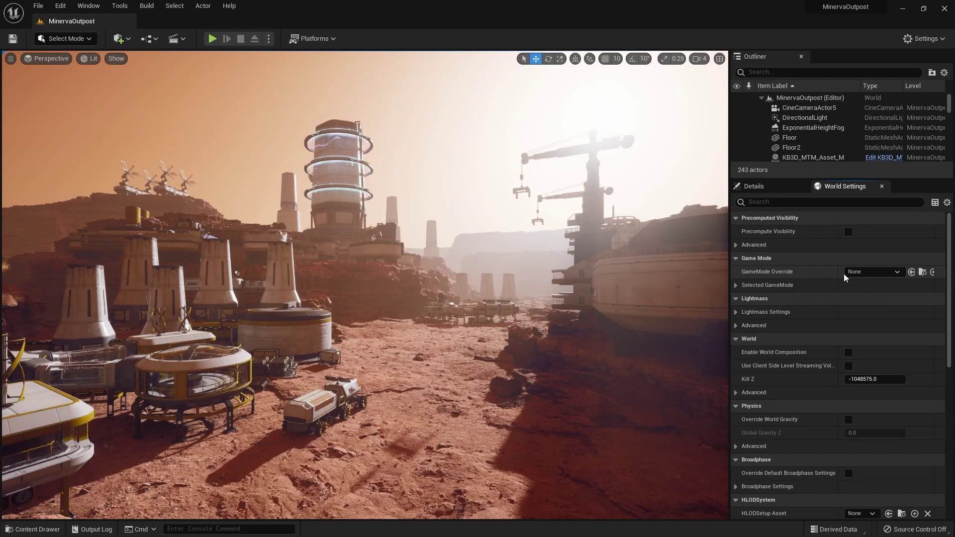
left_click(882, 273)
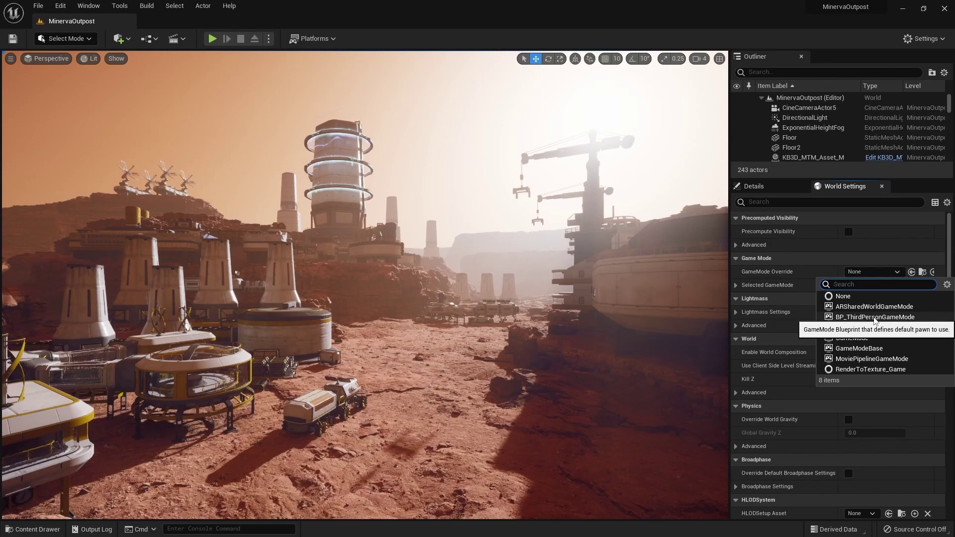
left_click(873, 318)
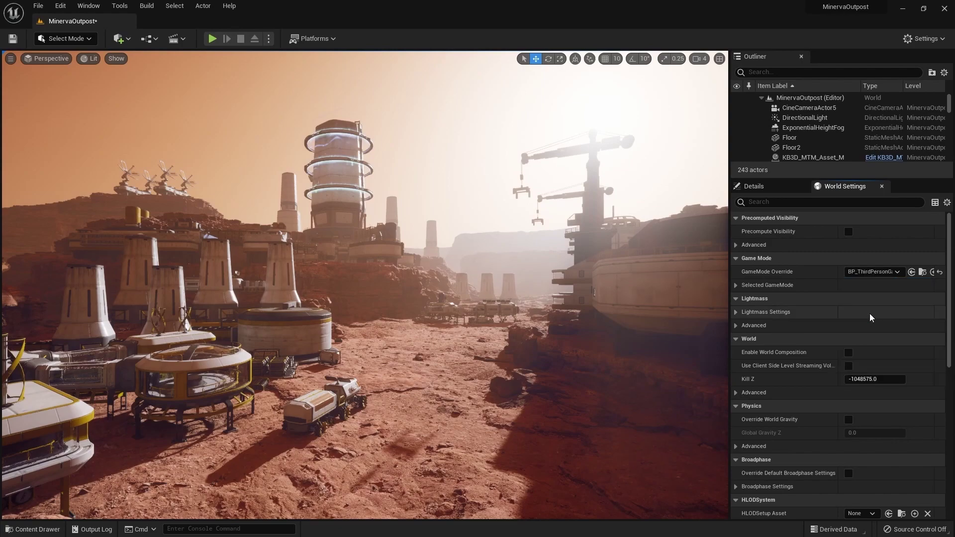
- Play the level from the open ground of the outpost and test walking, turning and jumping with the third-person character
key("w")
right_click_drag(570, 318, 589, 348)
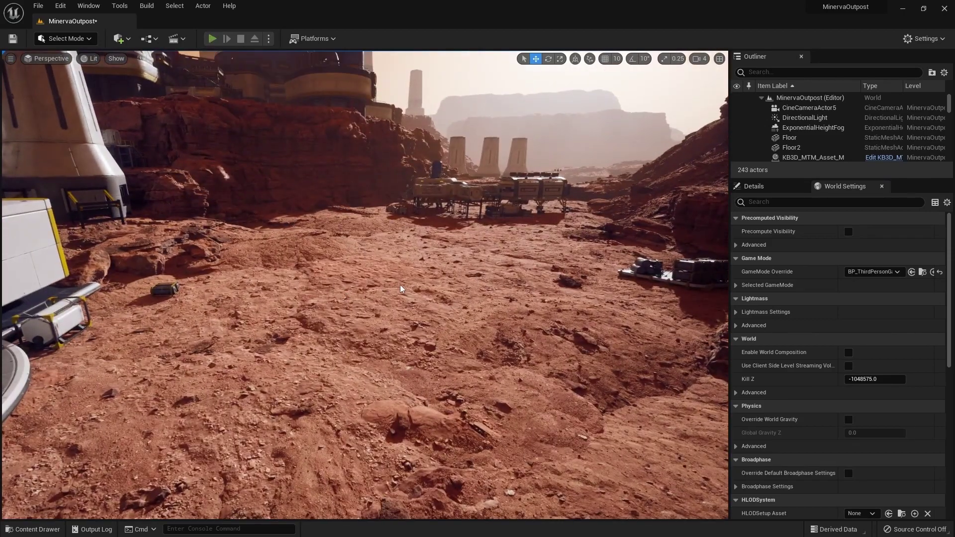
key("alt+p")
key("w")
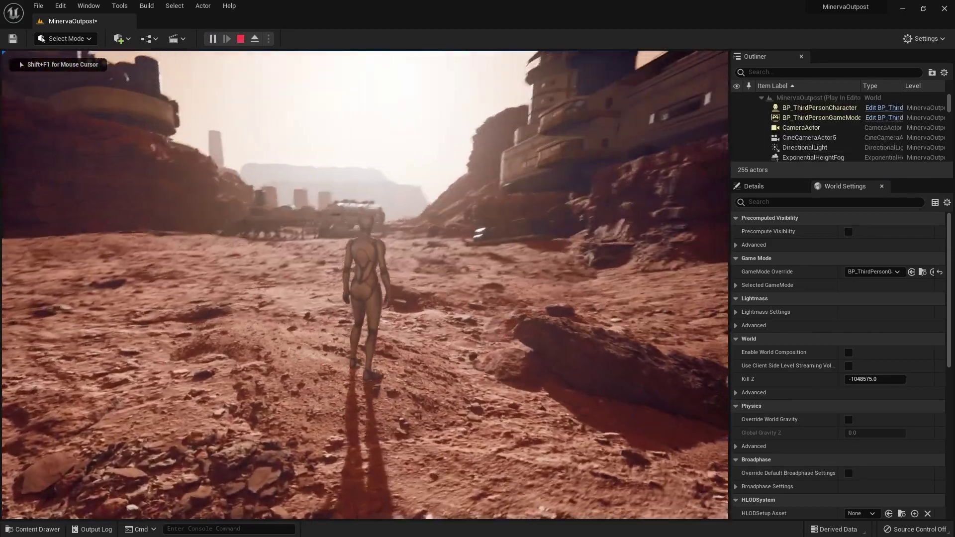
key("s")
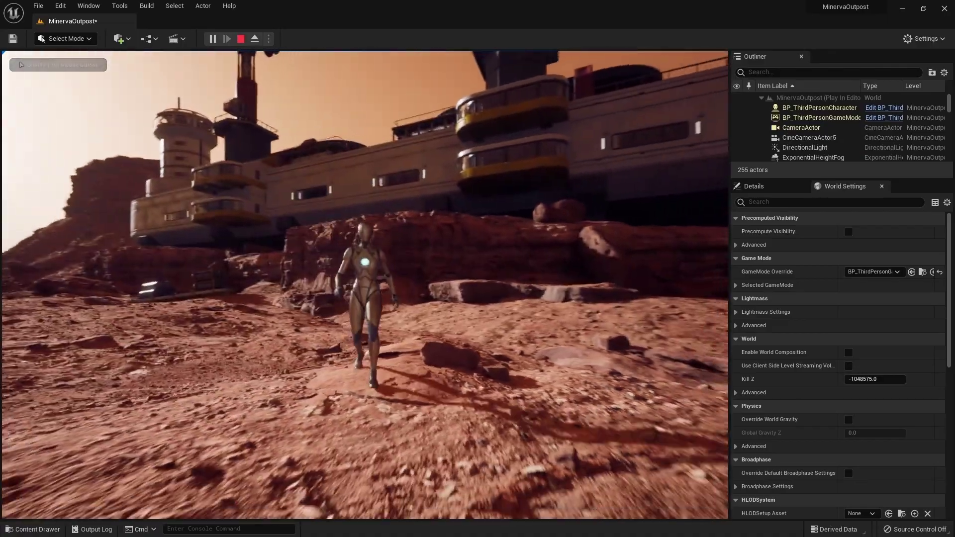
key("a")
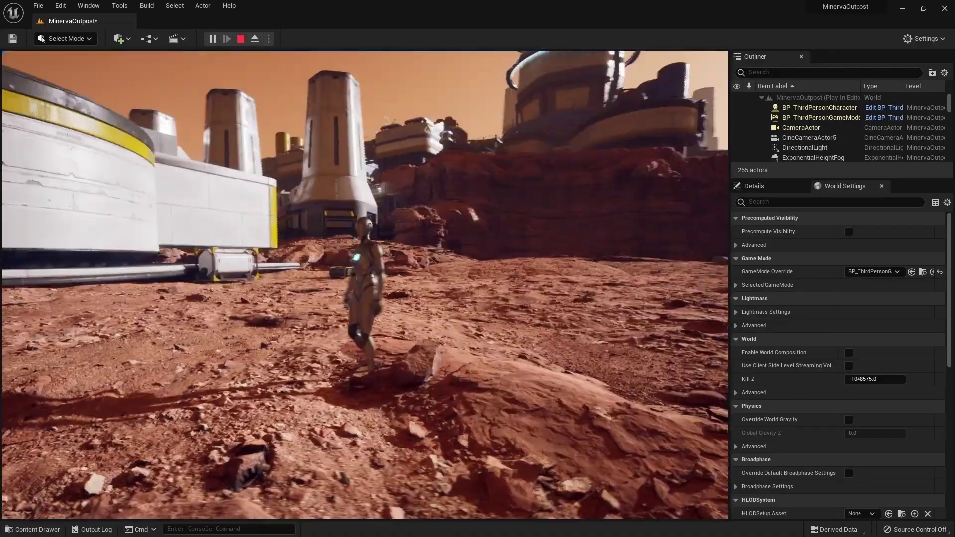
key("a")
key("space")
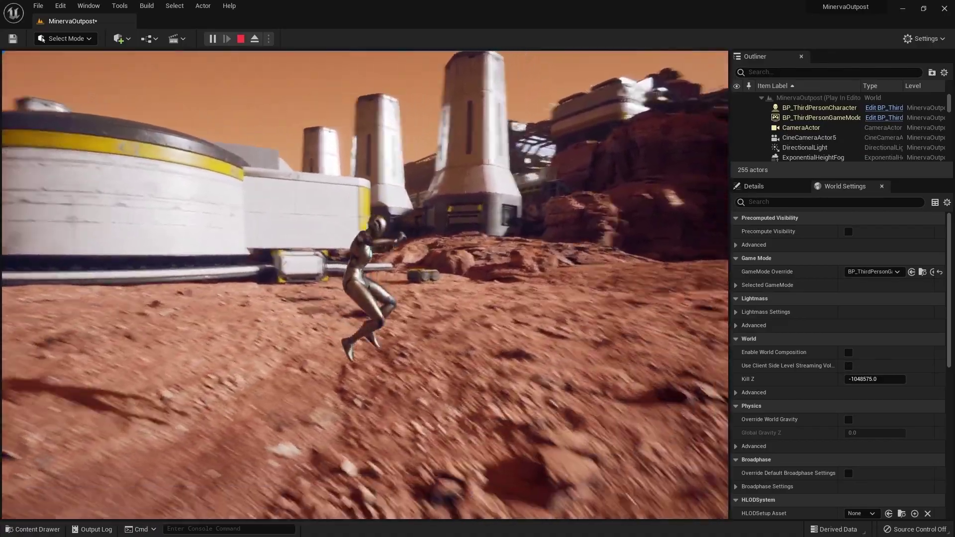
key("a")
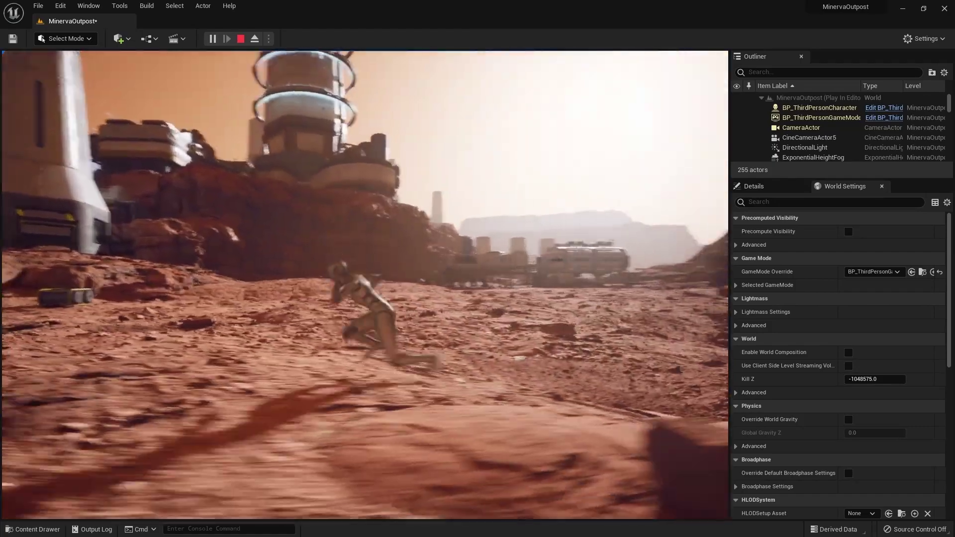
key("s")
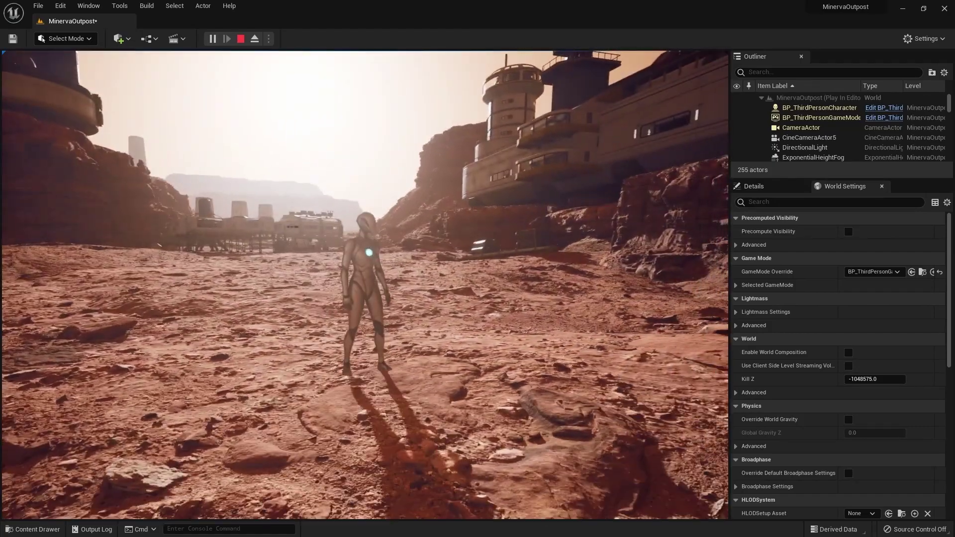
key("a")
key("w")
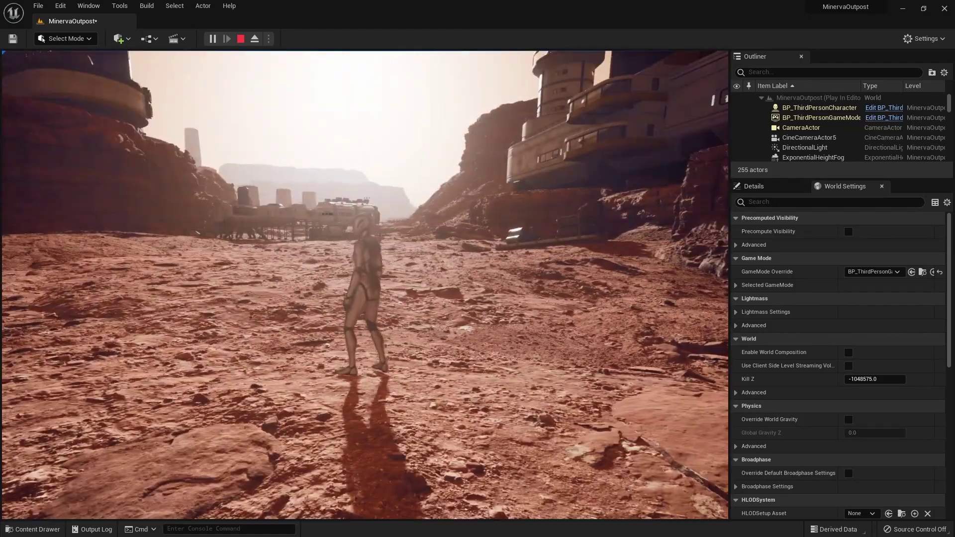
key("d")
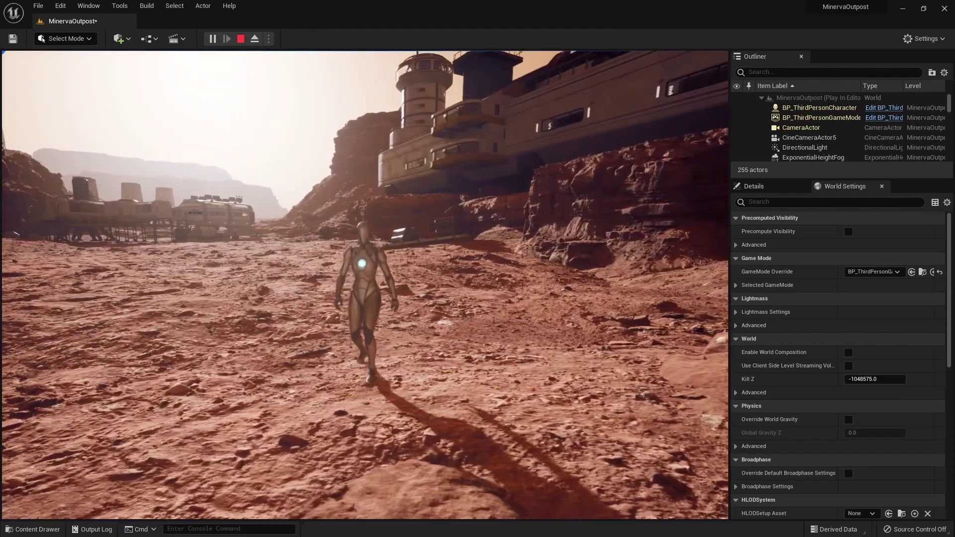
key("s")
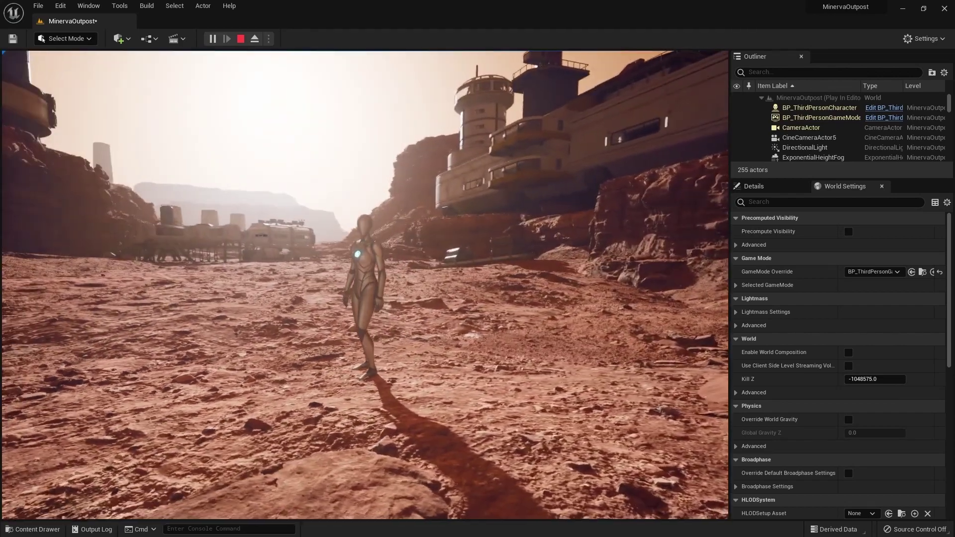